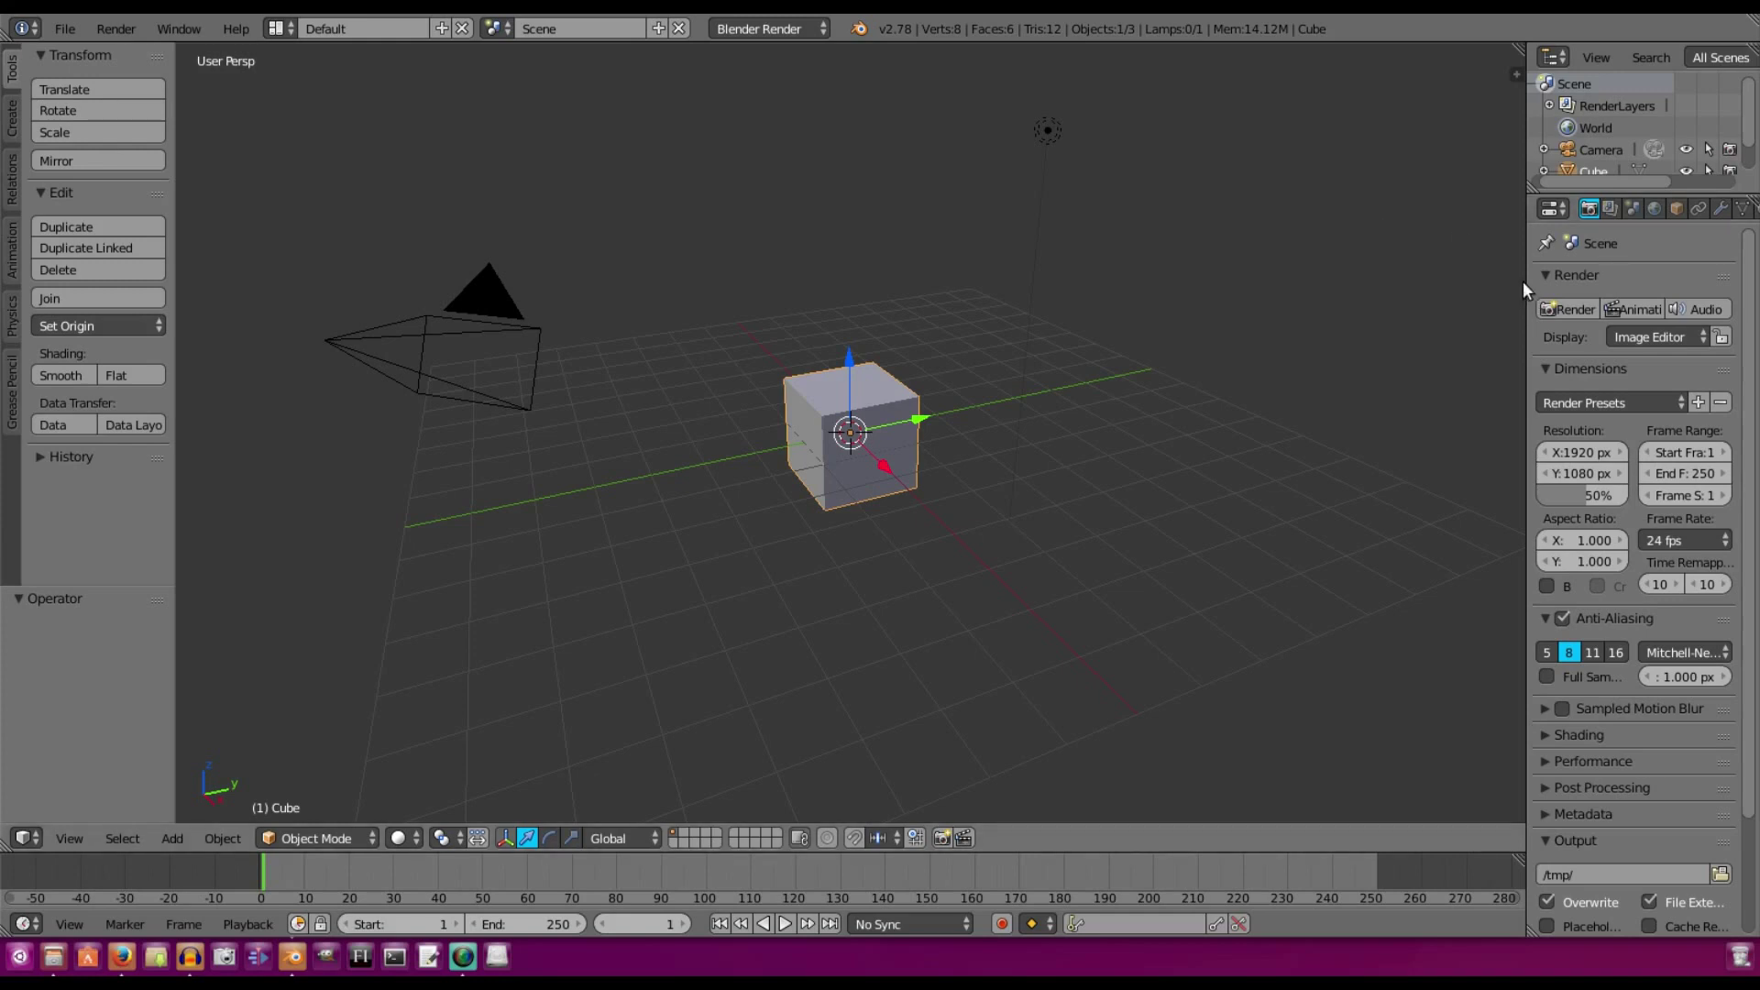
Widen the properties editor and delete the default cube, camera and lamp from the scene
left_click_drag(1526, 282, 1395, 275)
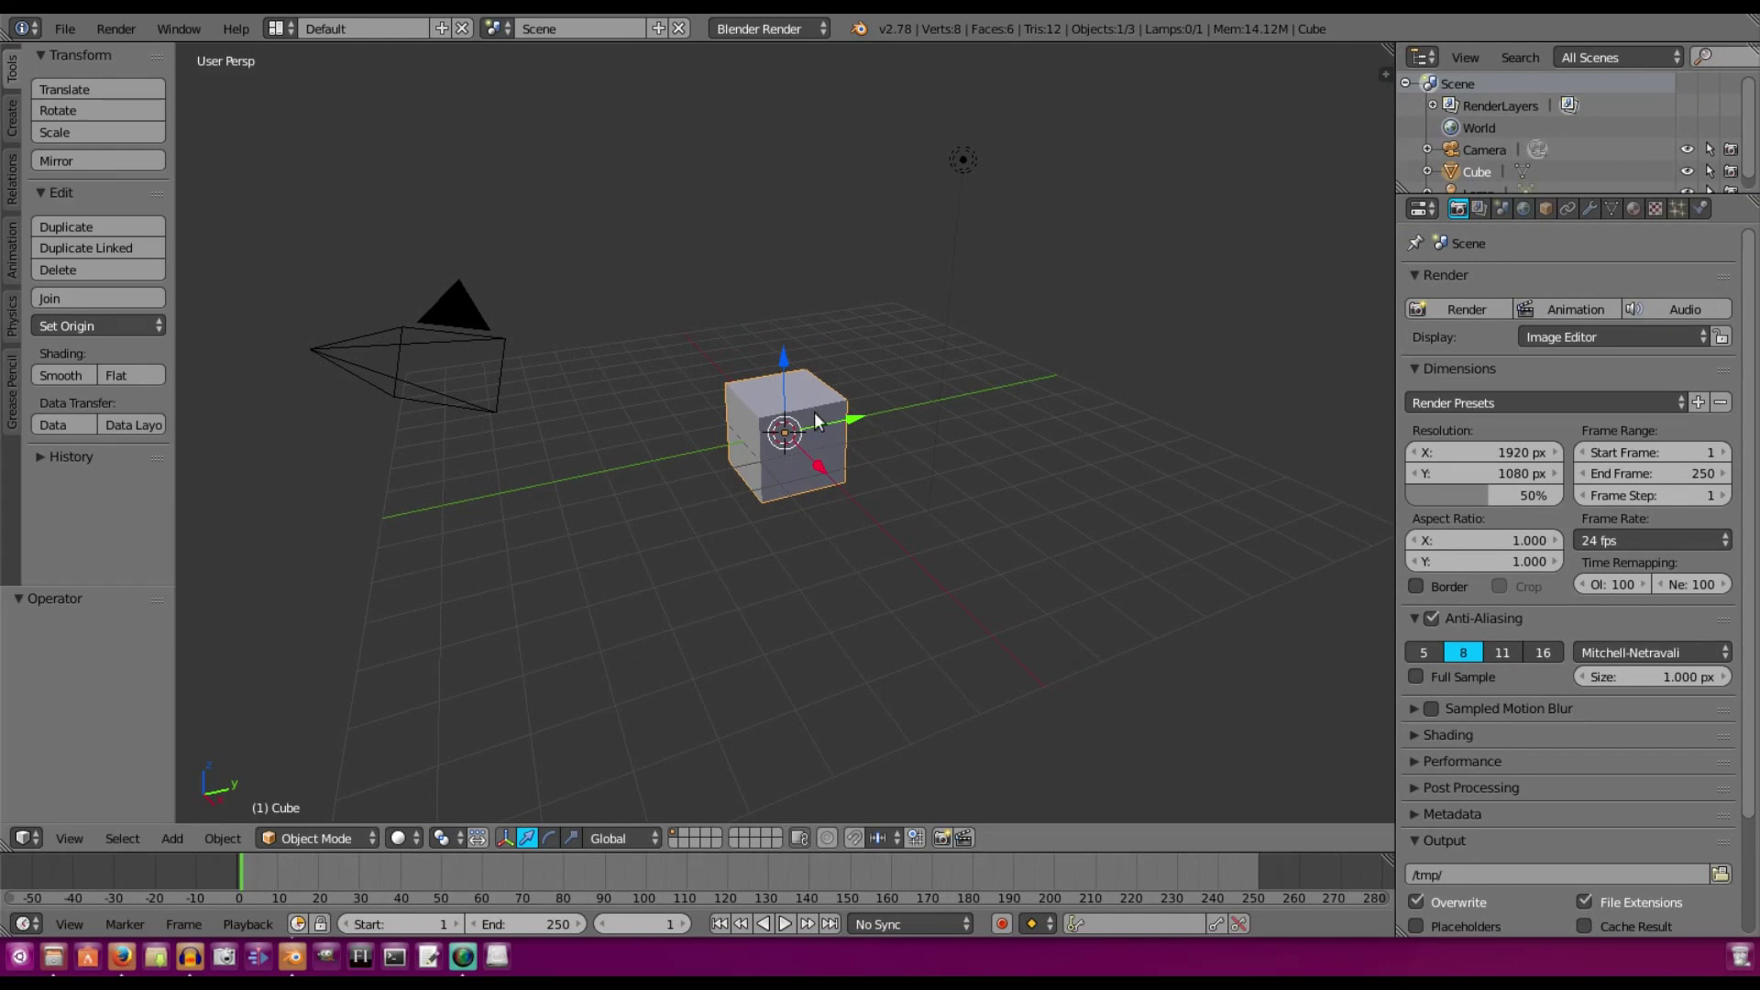
key("x")
key("x")
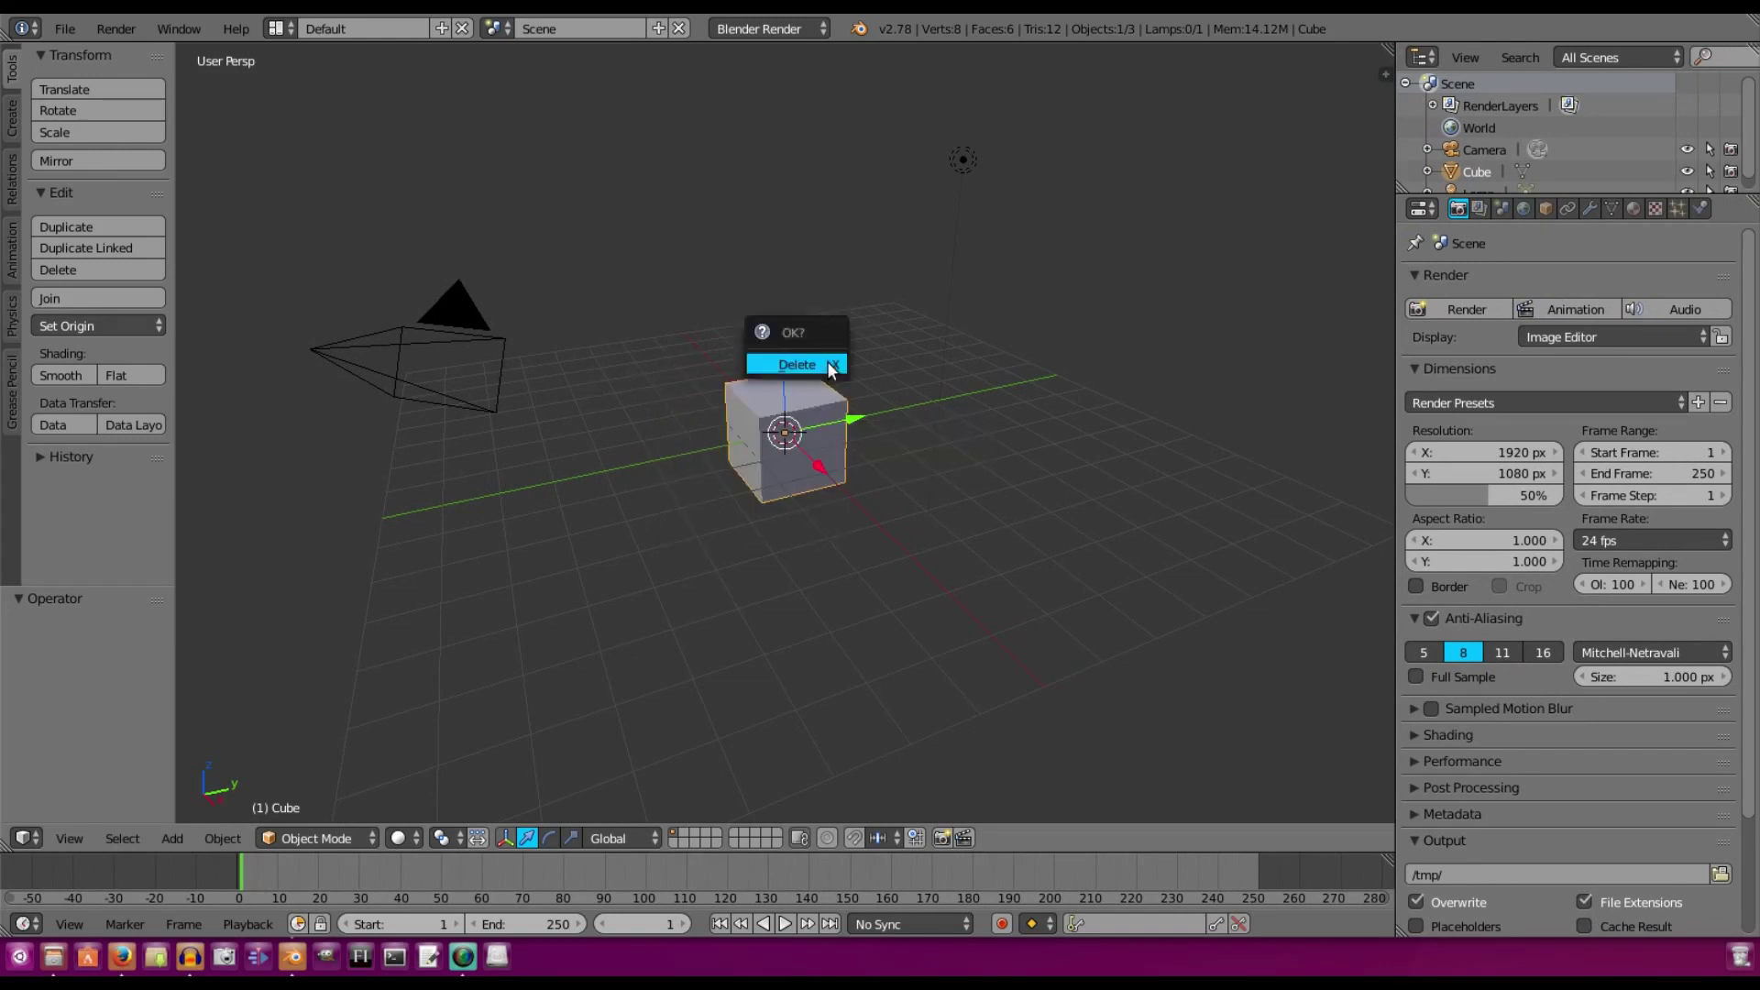
left_click(830, 362)
right_click(499, 312)
key("x")
left_click(499, 311)
right_click(961, 163)
key("x")
left_click(958, 165)
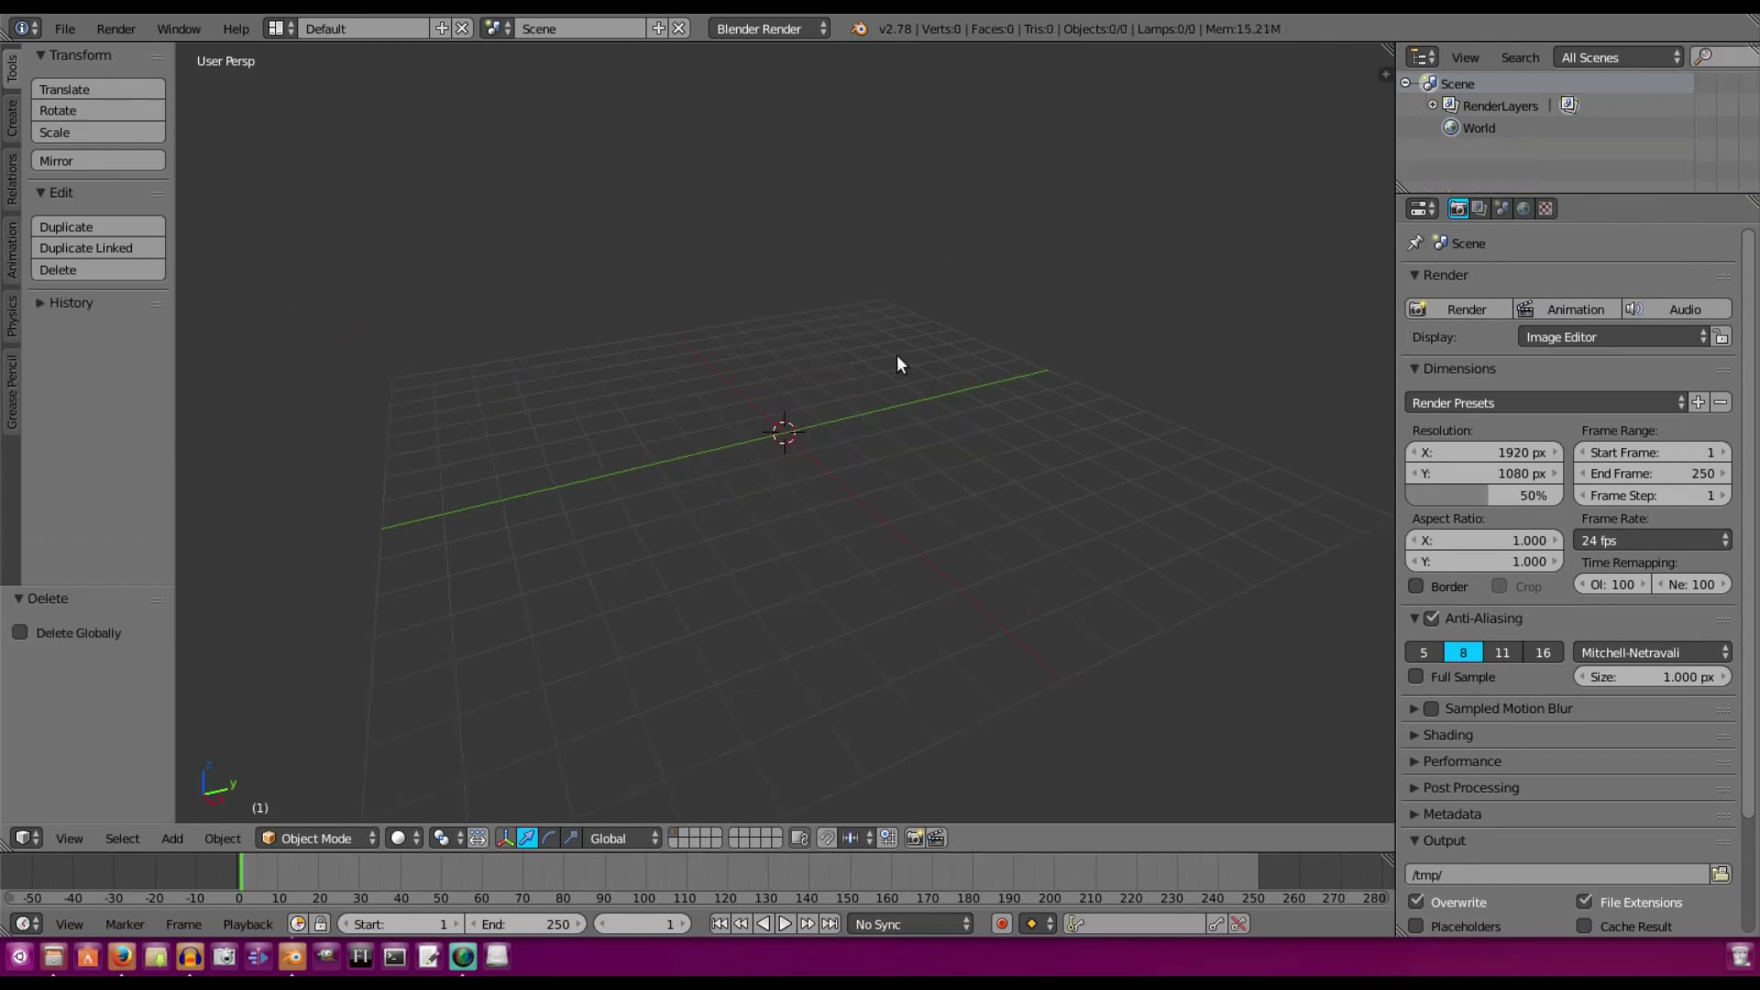
Start the Screencast Keys display in the 3D view
middle_click_drag(896, 355, 916, 394)
key("n")
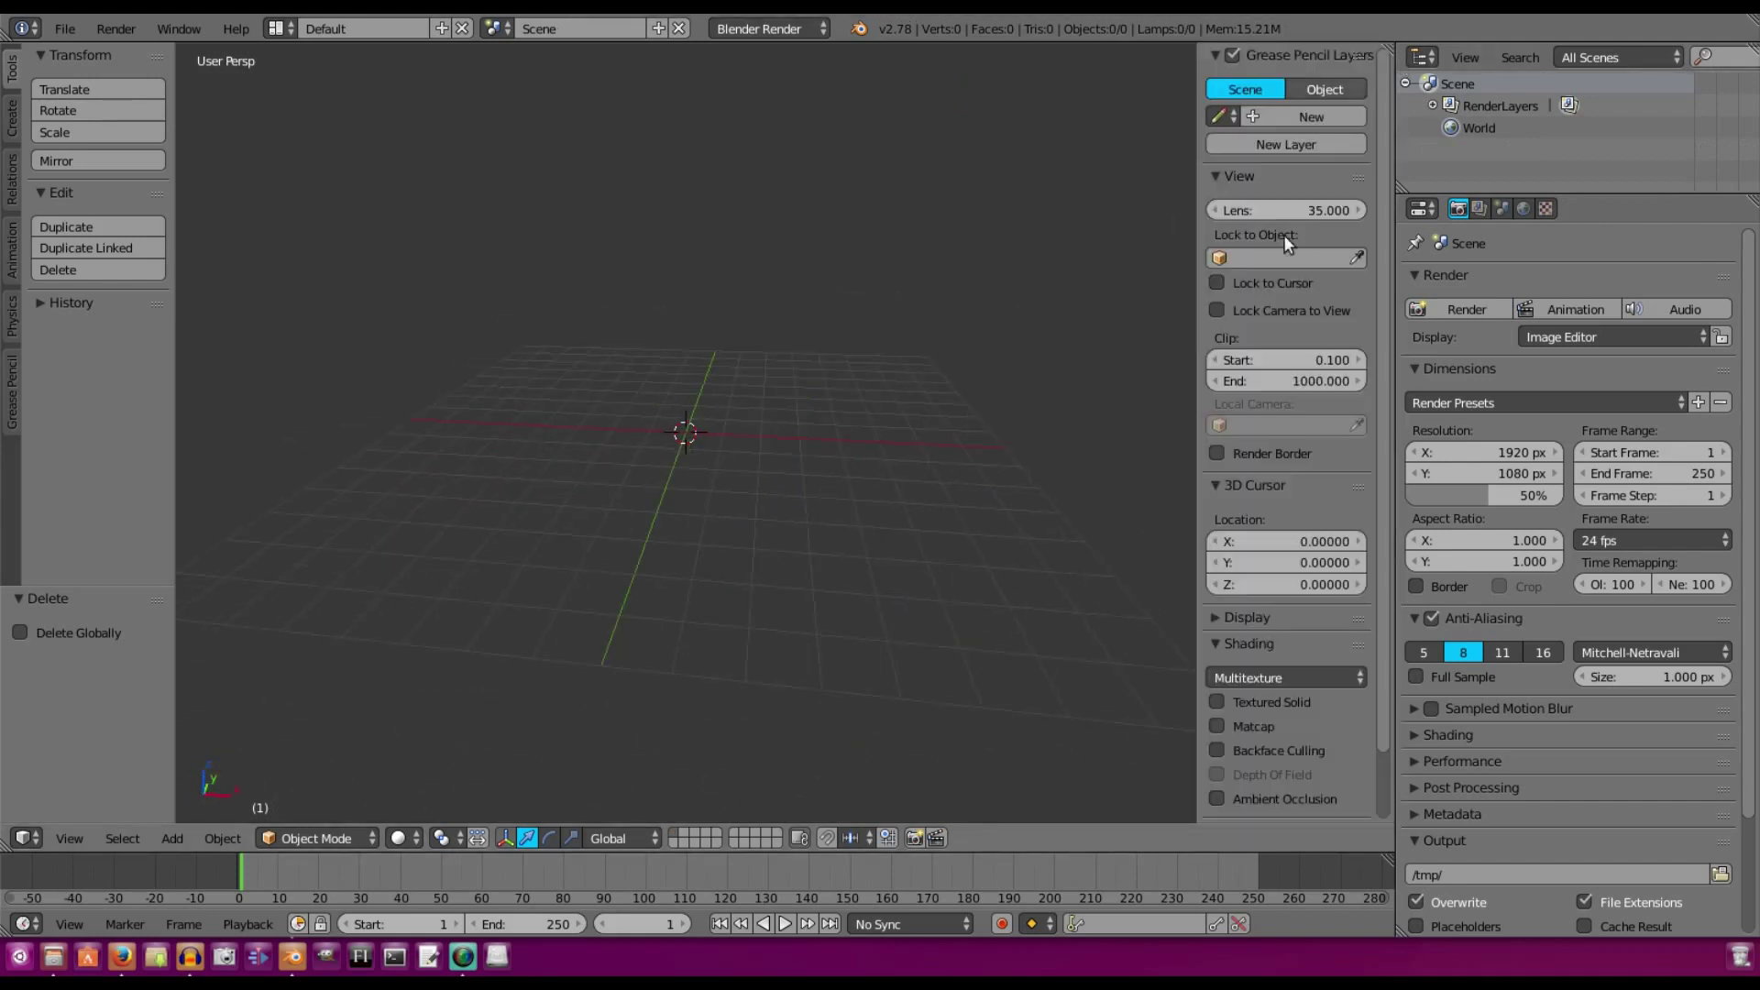
scroll(1269, 403, "down", 3)
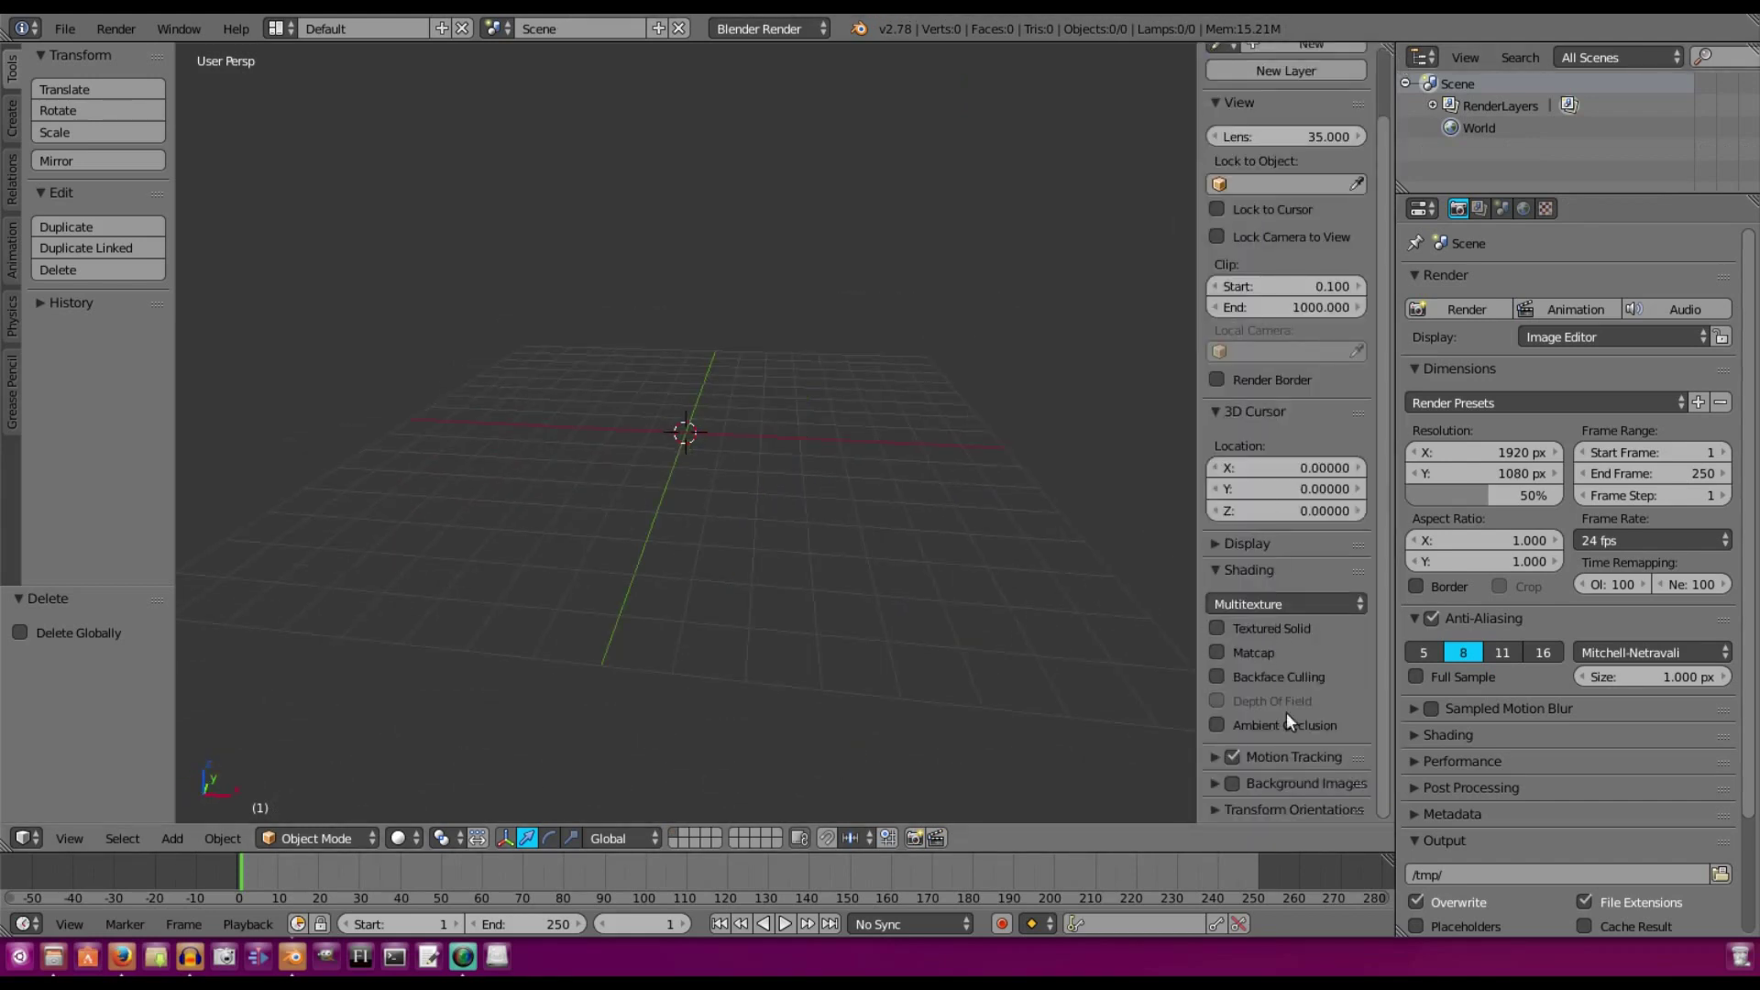
left_click(115, 28)
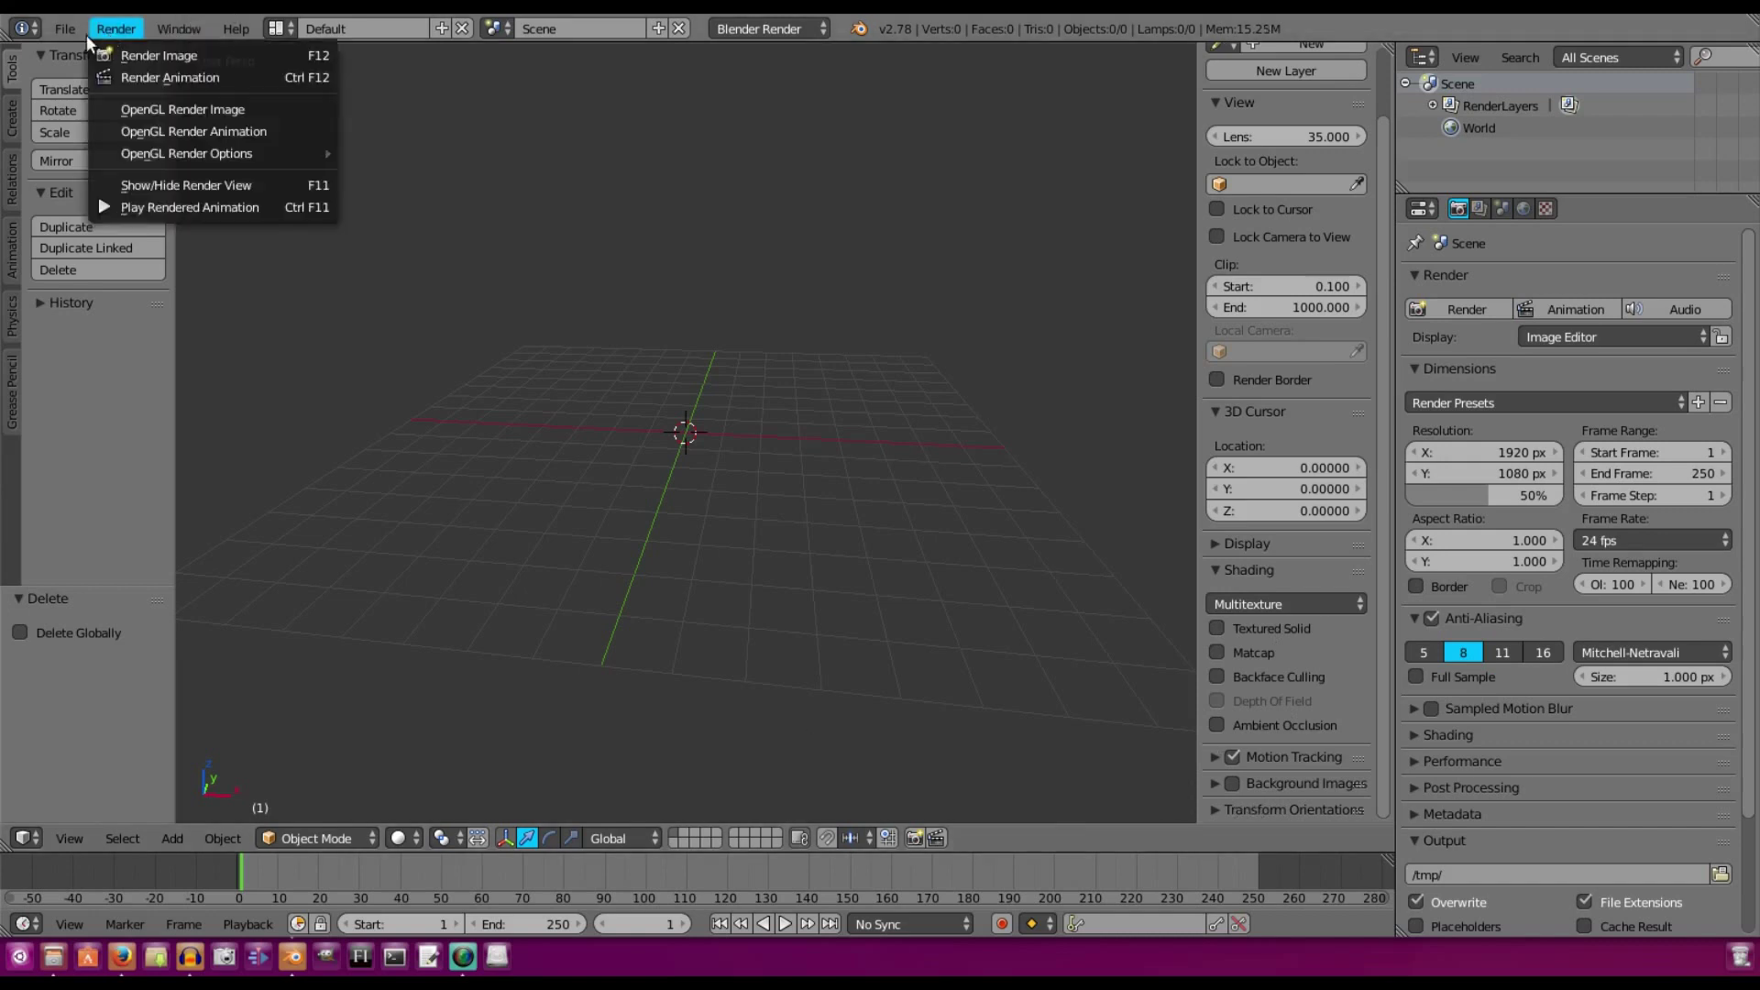
scroll(1283, 776, "down", 2)
left_click(1310, 797)
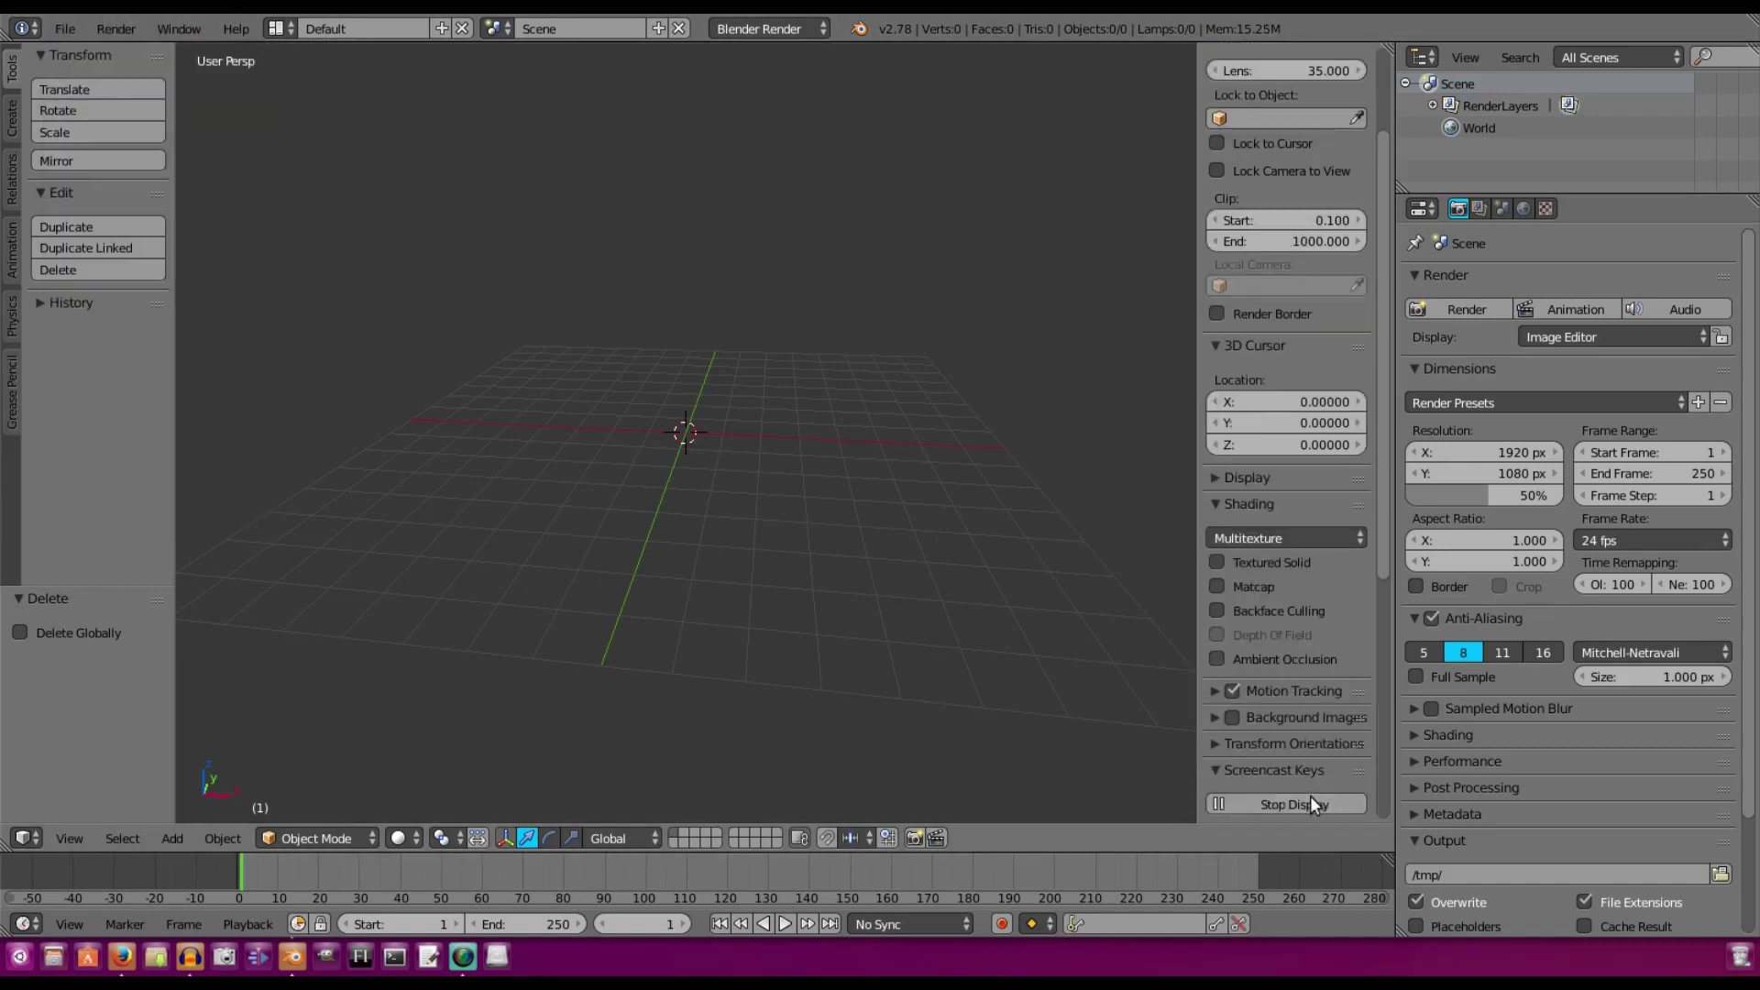
scroll(1301, 641, "down", 5)
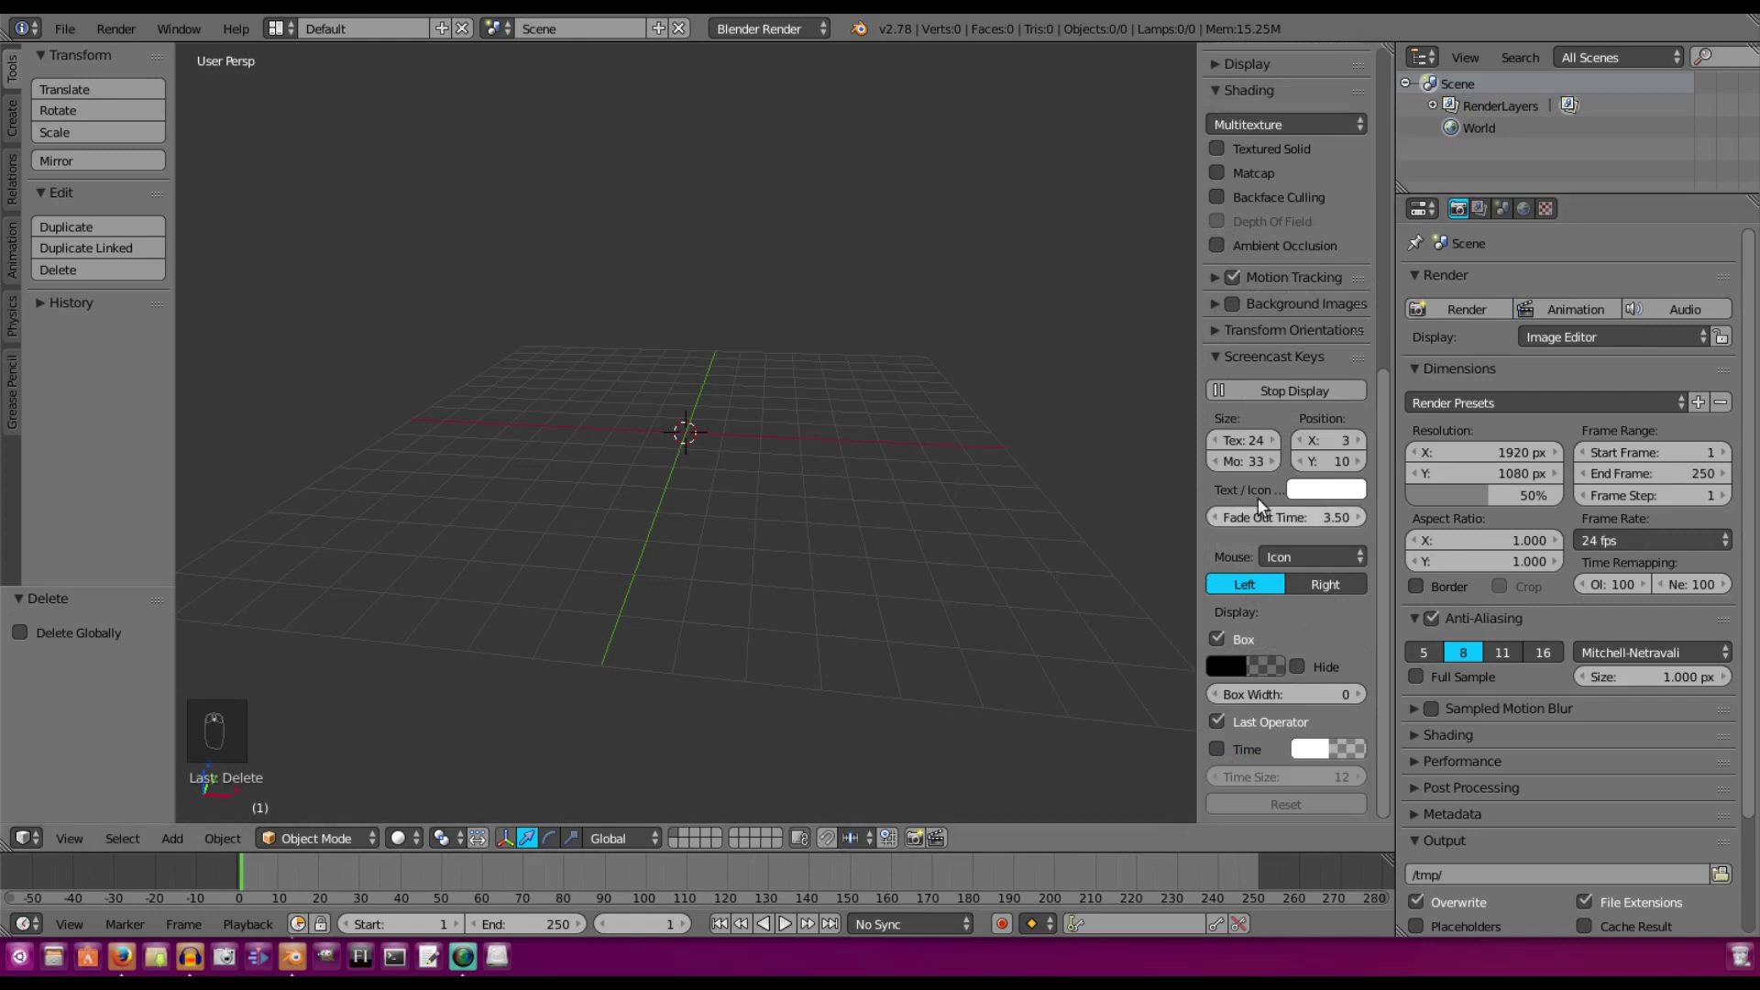
Hide the 3D view's sidebar and slightly narrow the properties editor
left_click_drag(1196, 503, 1531, 515)
middle_click_drag(302, 712, 999, 460)
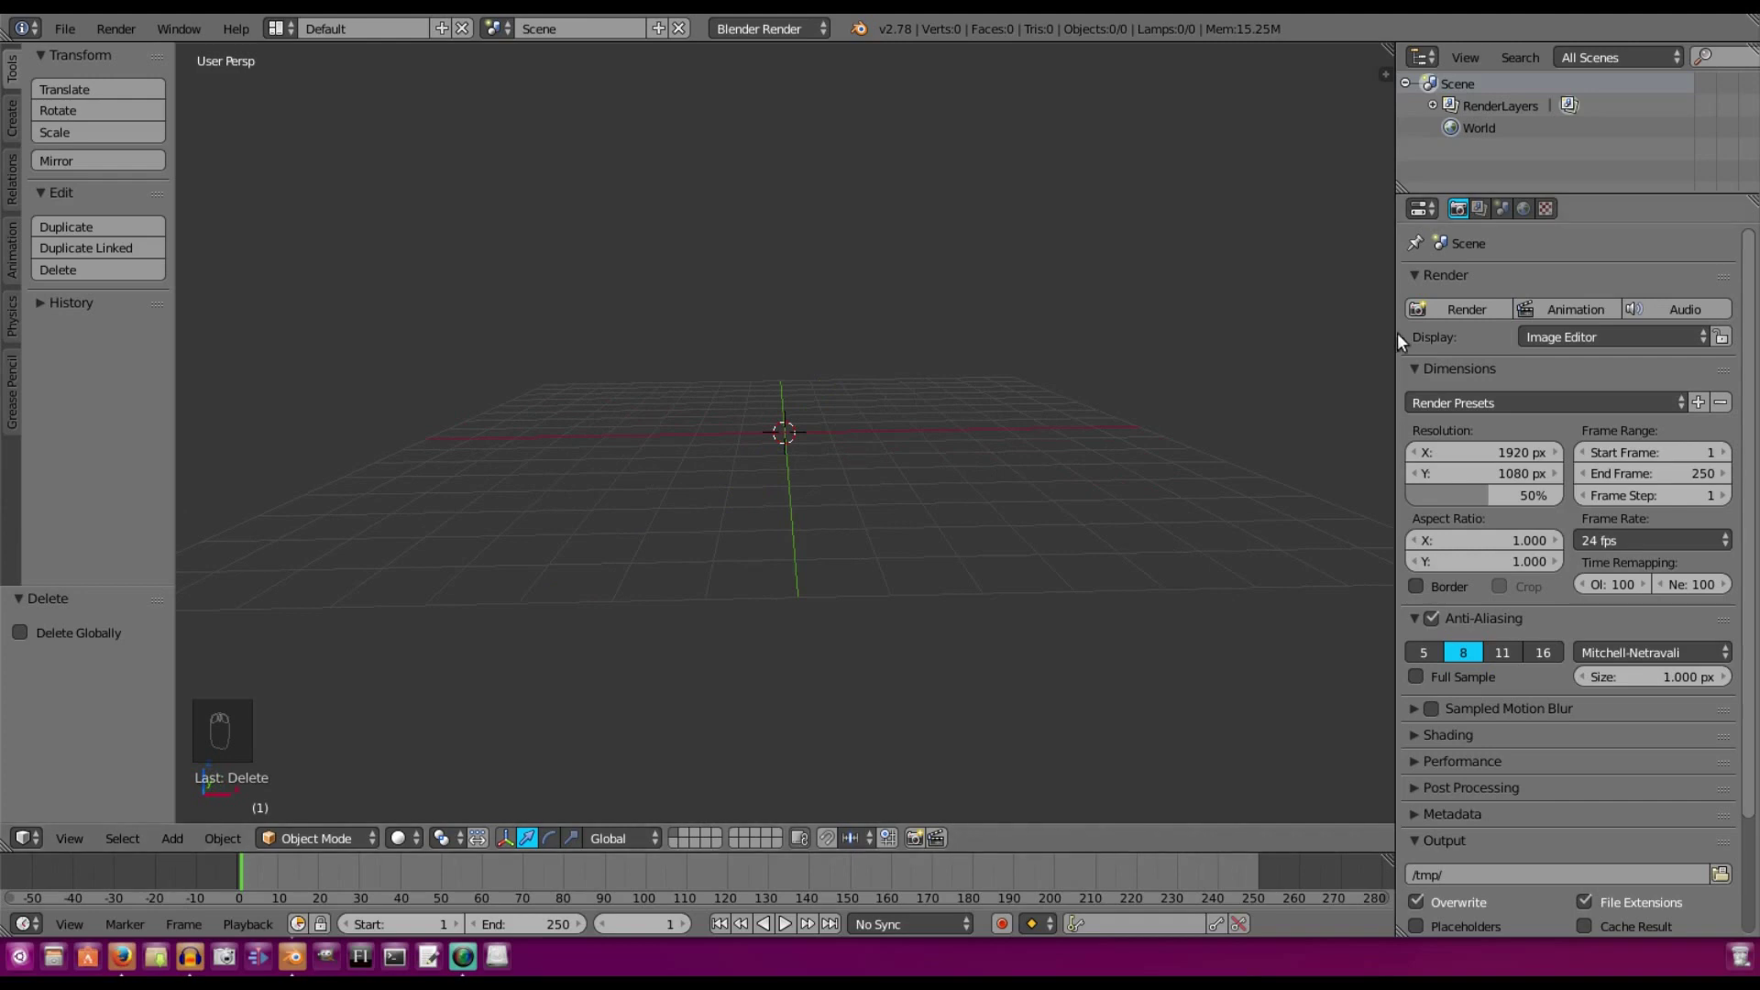
mouse_move(1395, 328)
left_mouse_down()
mouse_move(1448, 324)
mouse_move(1427, 326)
left_mouse_up()
middle_click_drag(1146, 334, 830, 333)
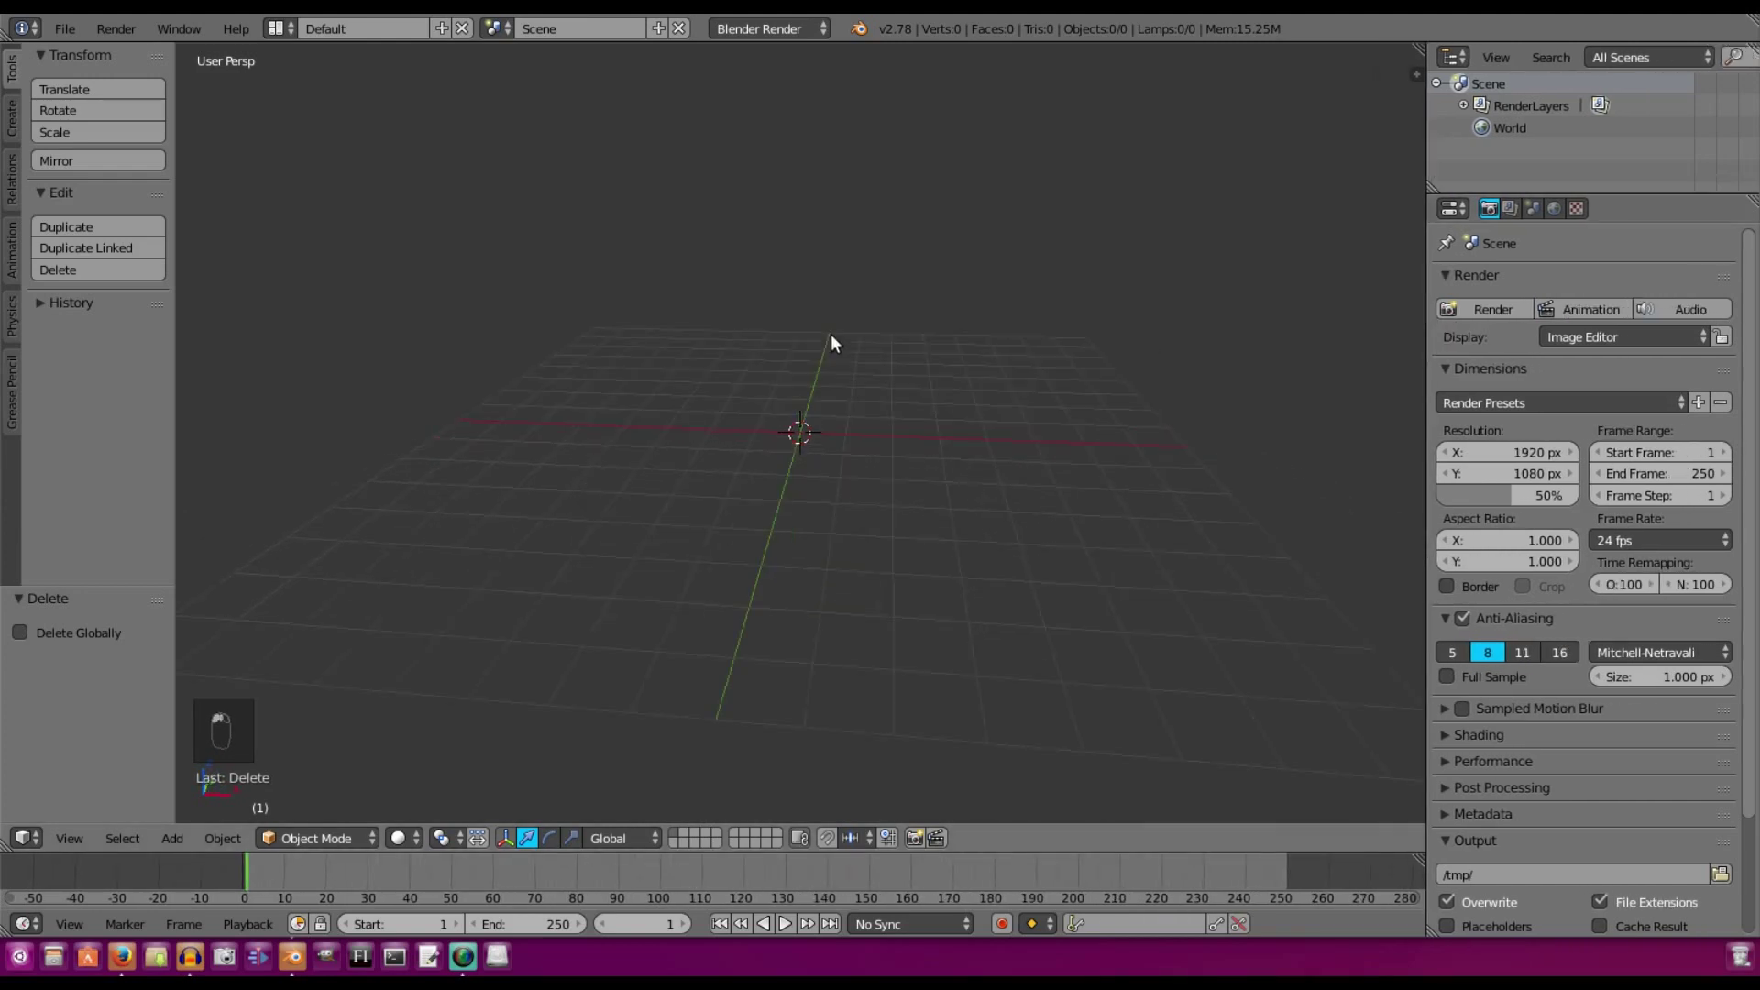
Add a cube mesh at the origin and switch the 3D view to orthographic projection
left_click(14, 119)
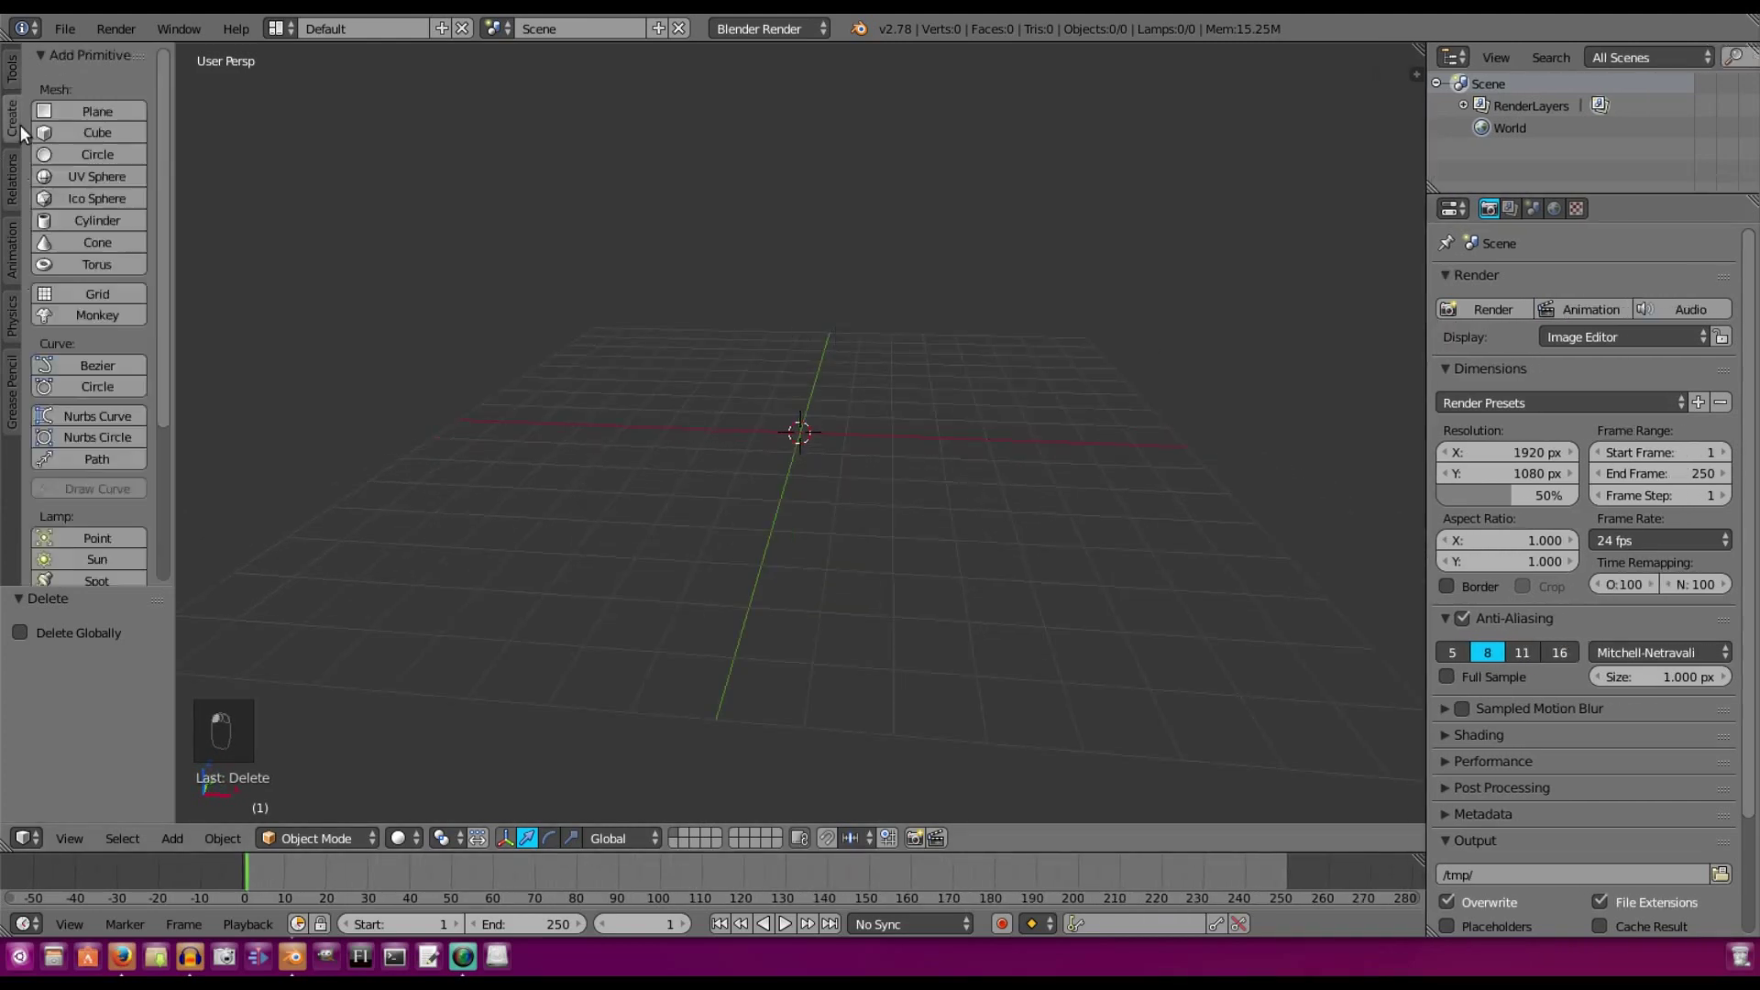
left_click(97, 132)
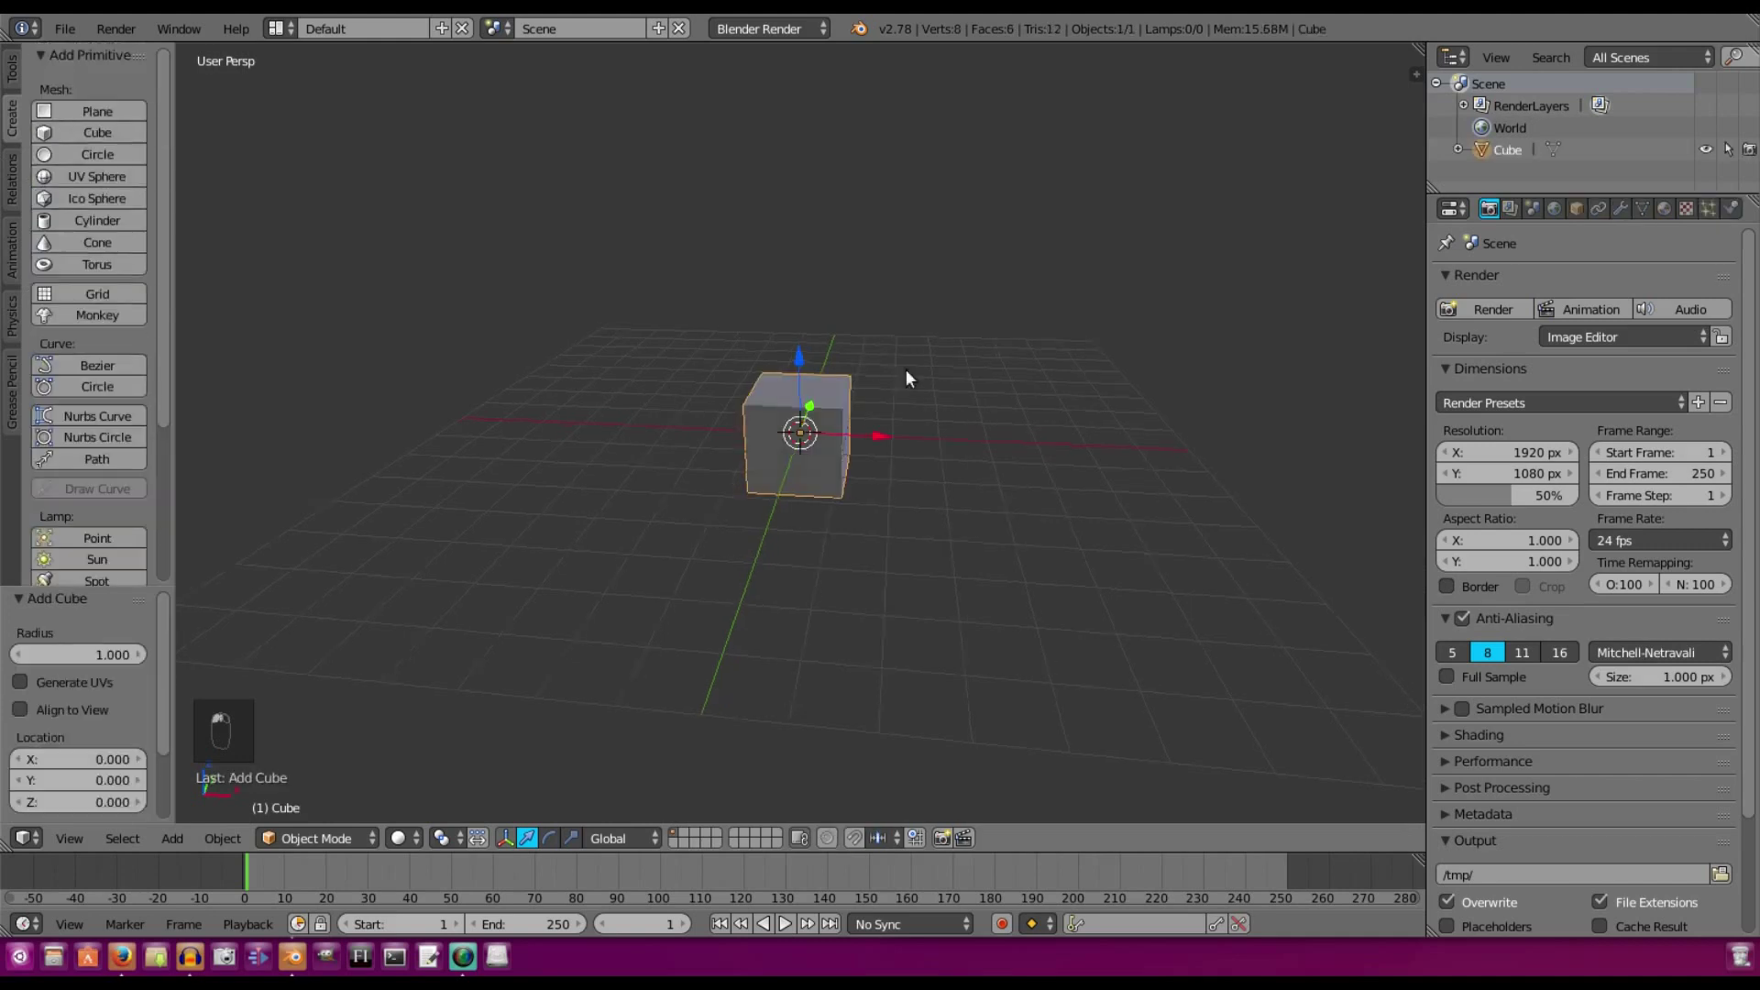
middle_click_drag(906, 371, 949, 344)
key("KP_1")
scroll(854, 465, "up", 2)
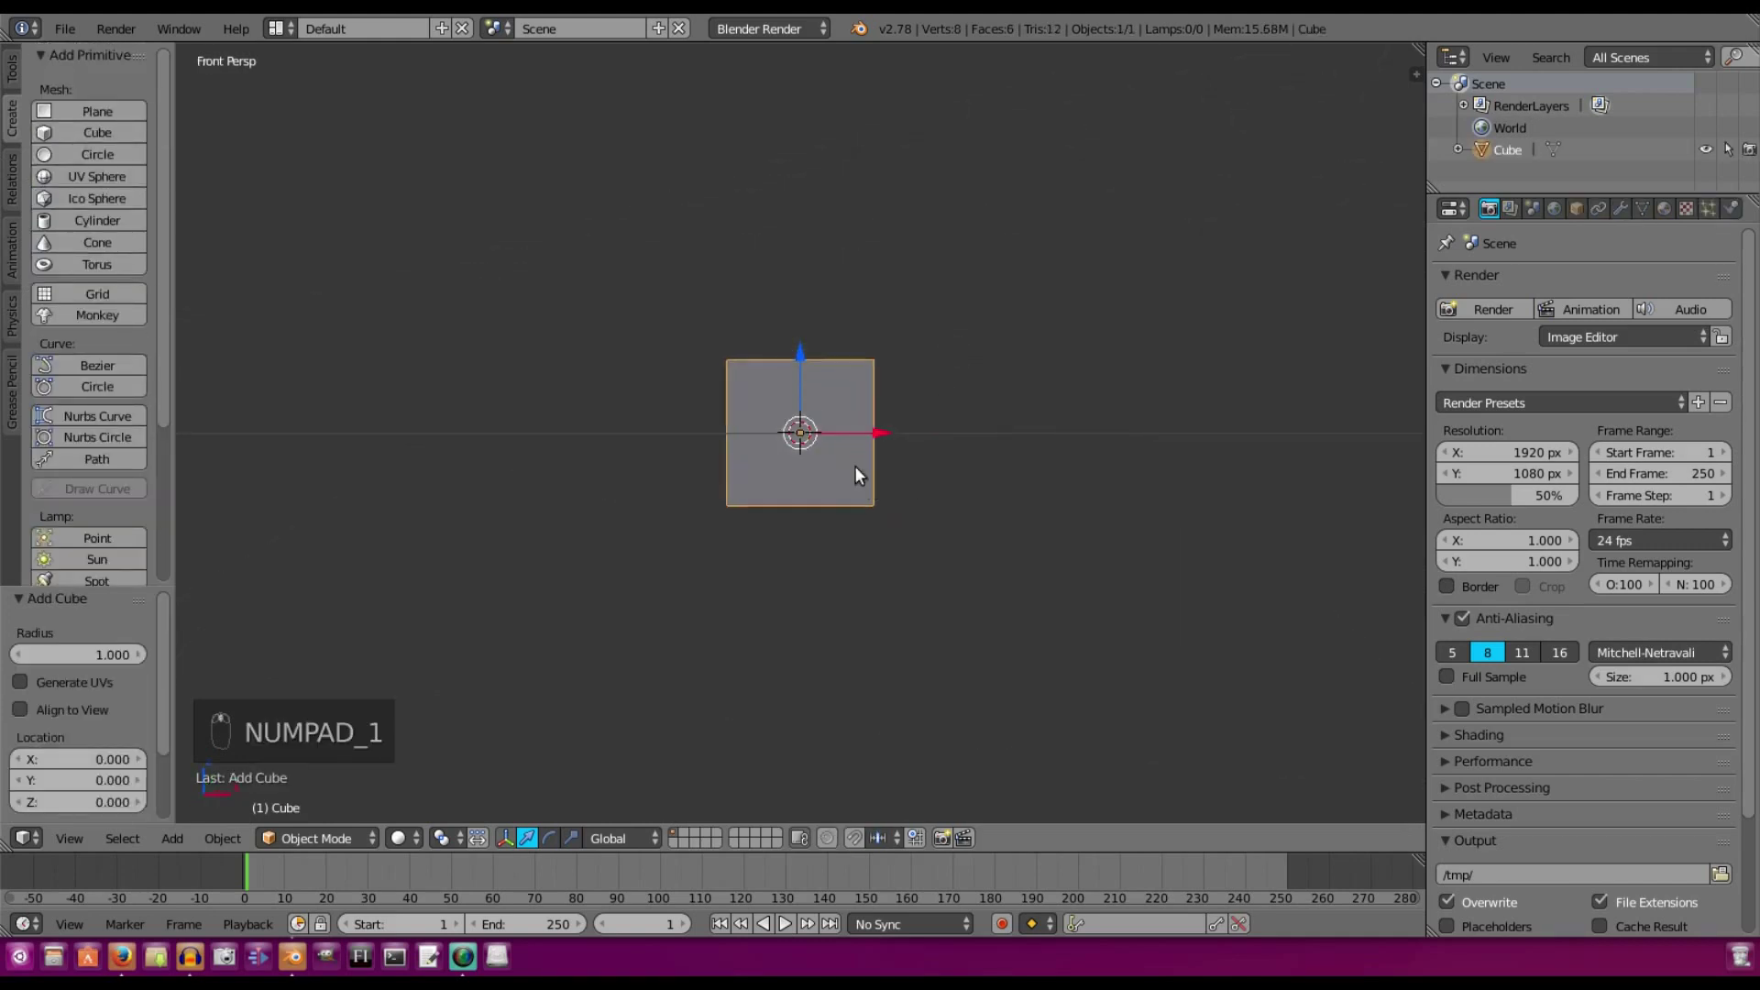
middle_click_drag(832, 296, 836, 216, "shift")
middle_click_drag(894, 297, 890, 313, "shift")
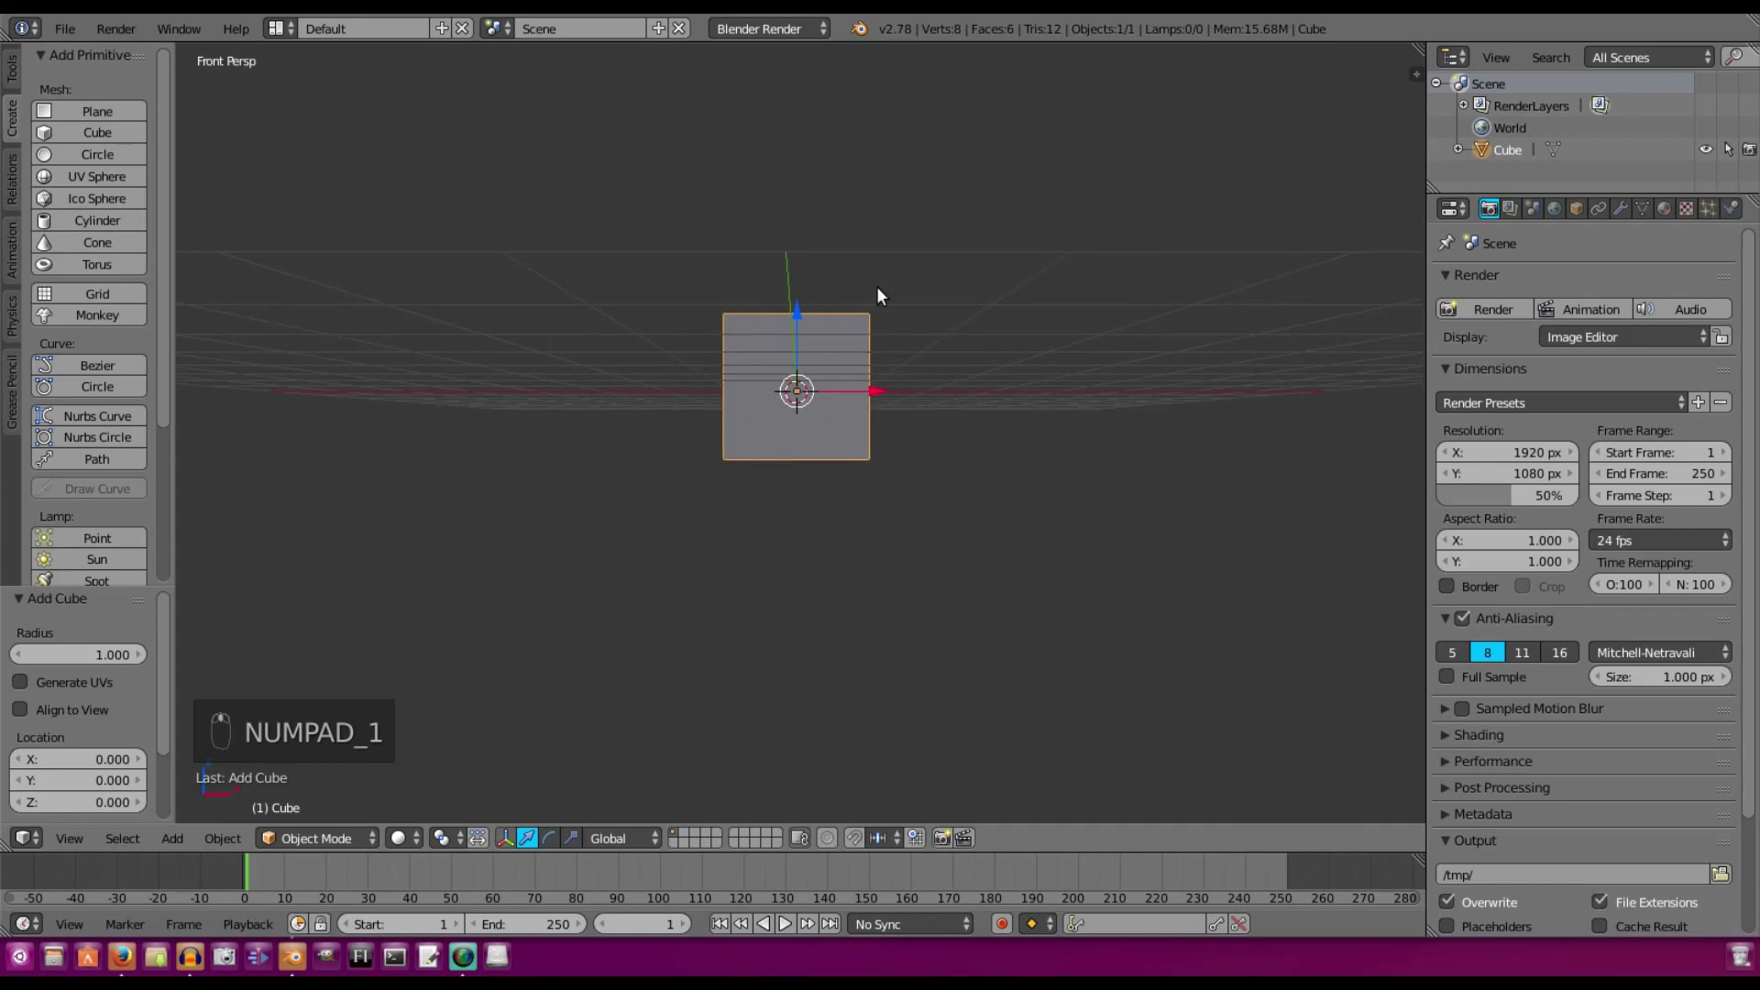
key("KP_5")
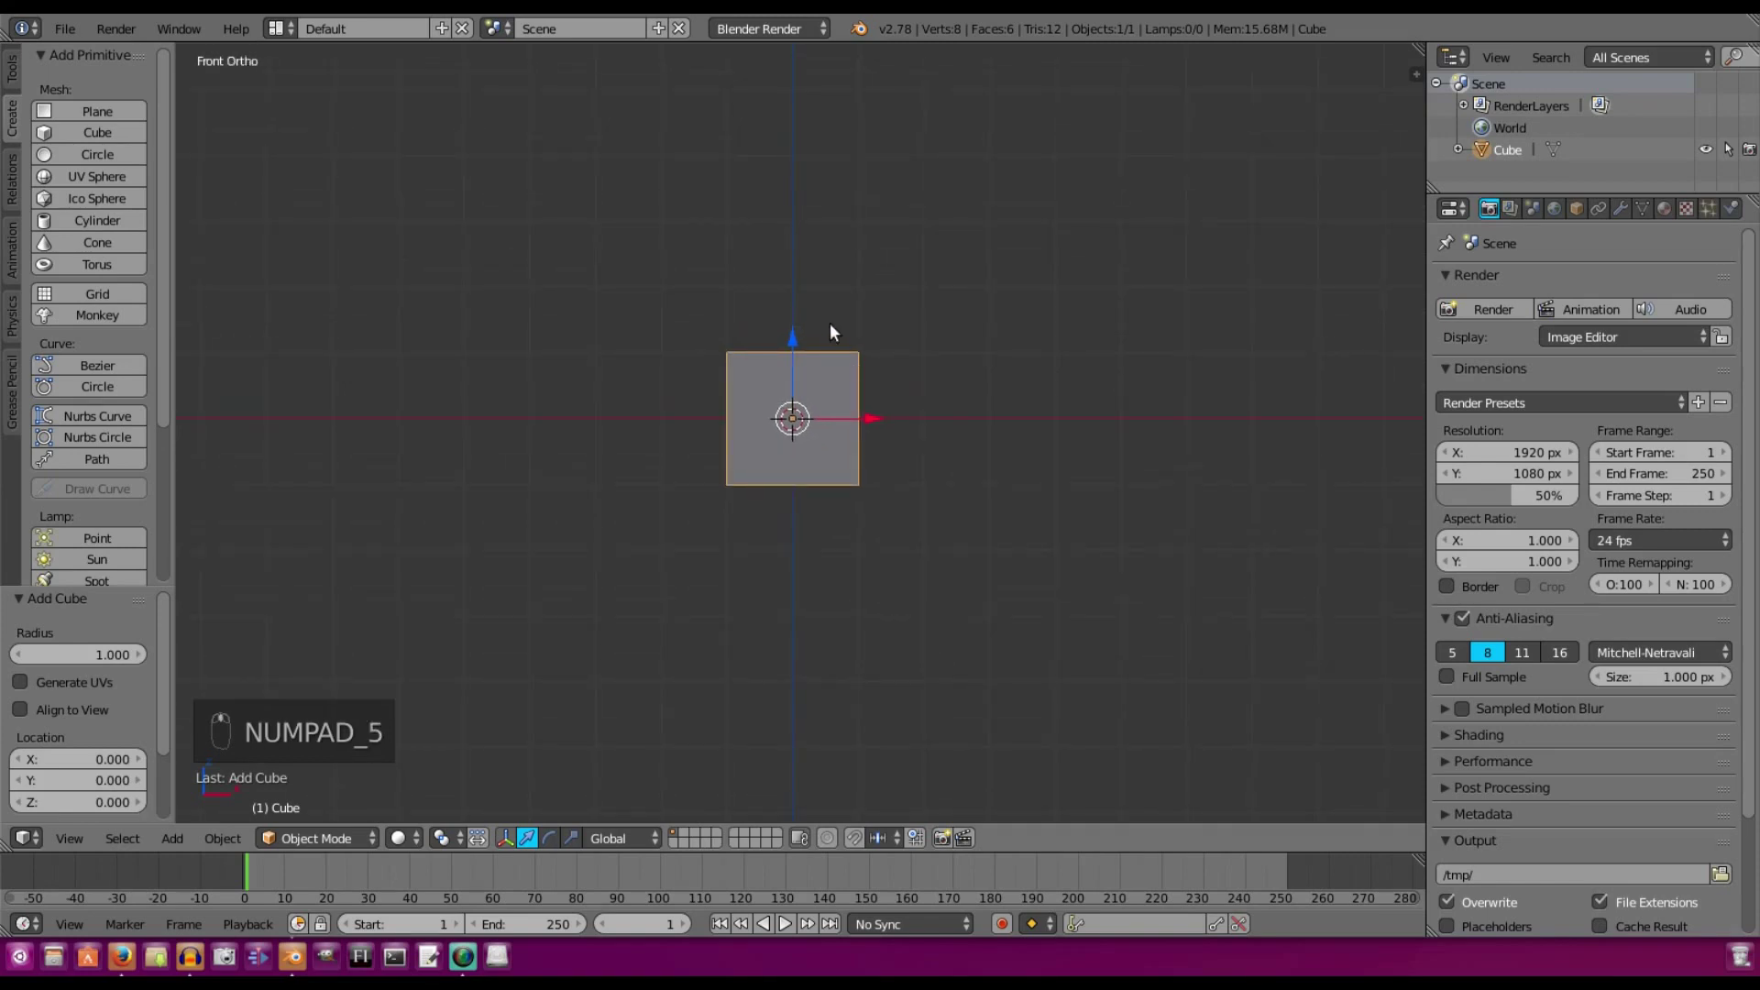
middle_click_drag(832, 299, 870, 396)
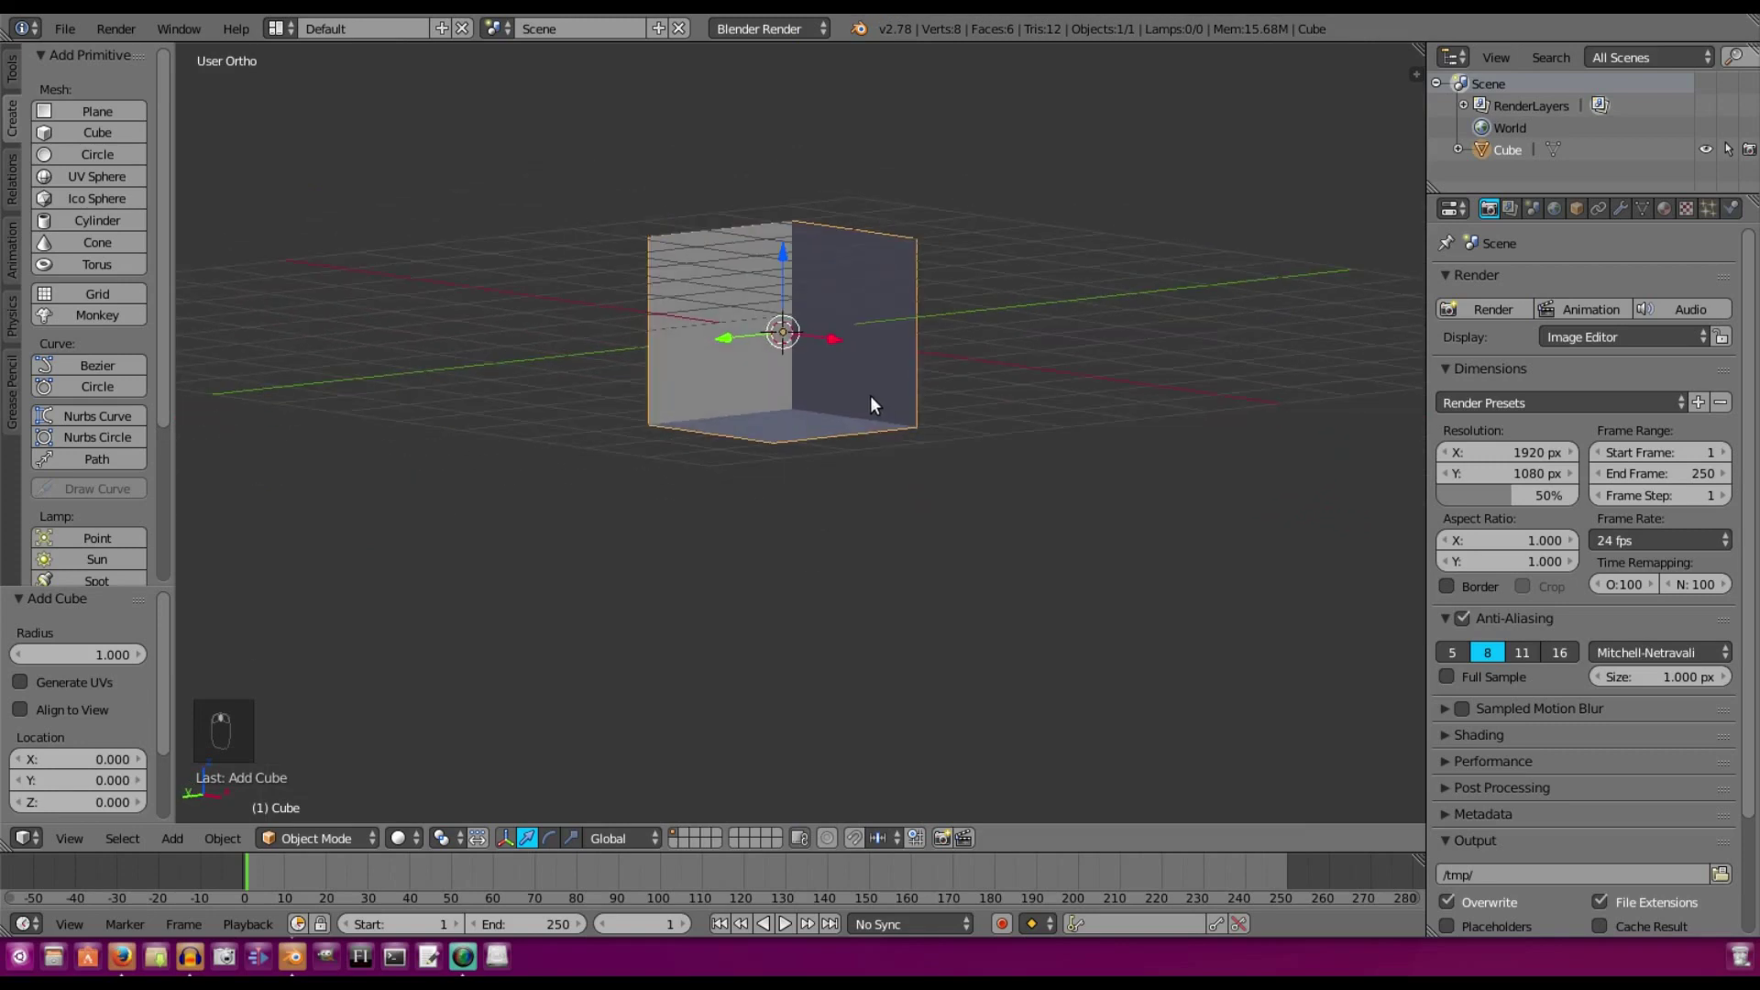
Duplicate the cube in place, keeping the copy at the original's location
key("shift+d")
right_click(871, 394)
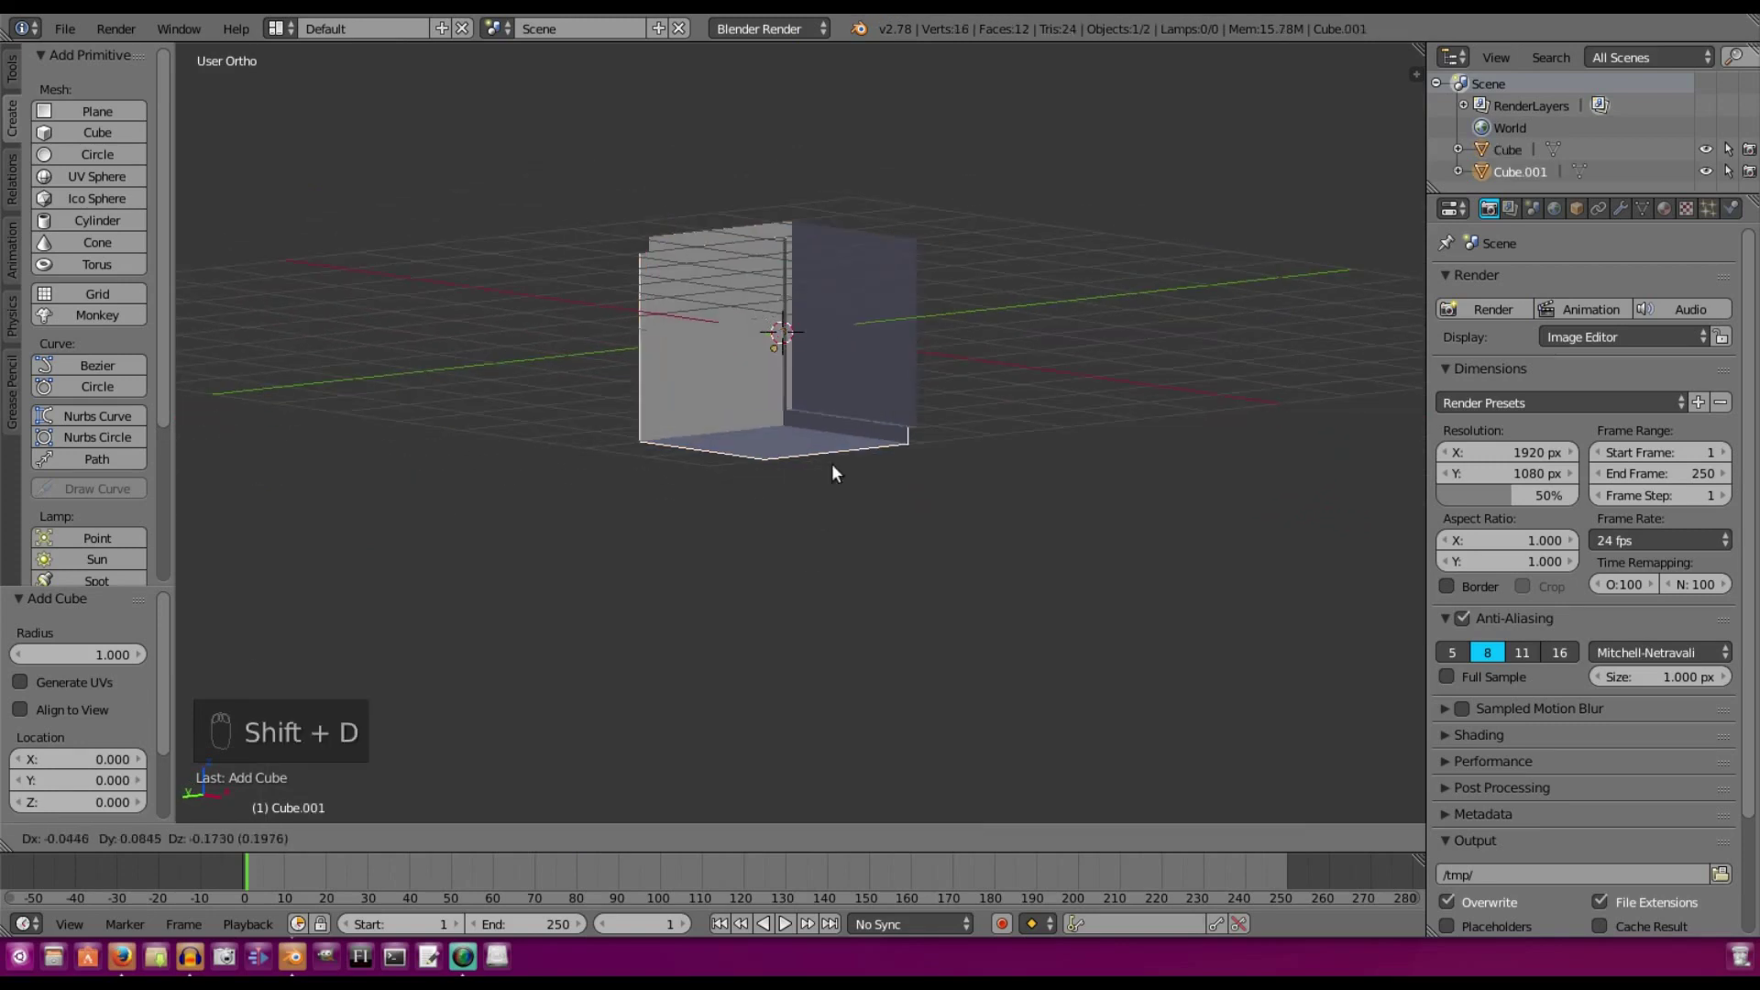
middle_click_drag(953, 337, 986, 248)
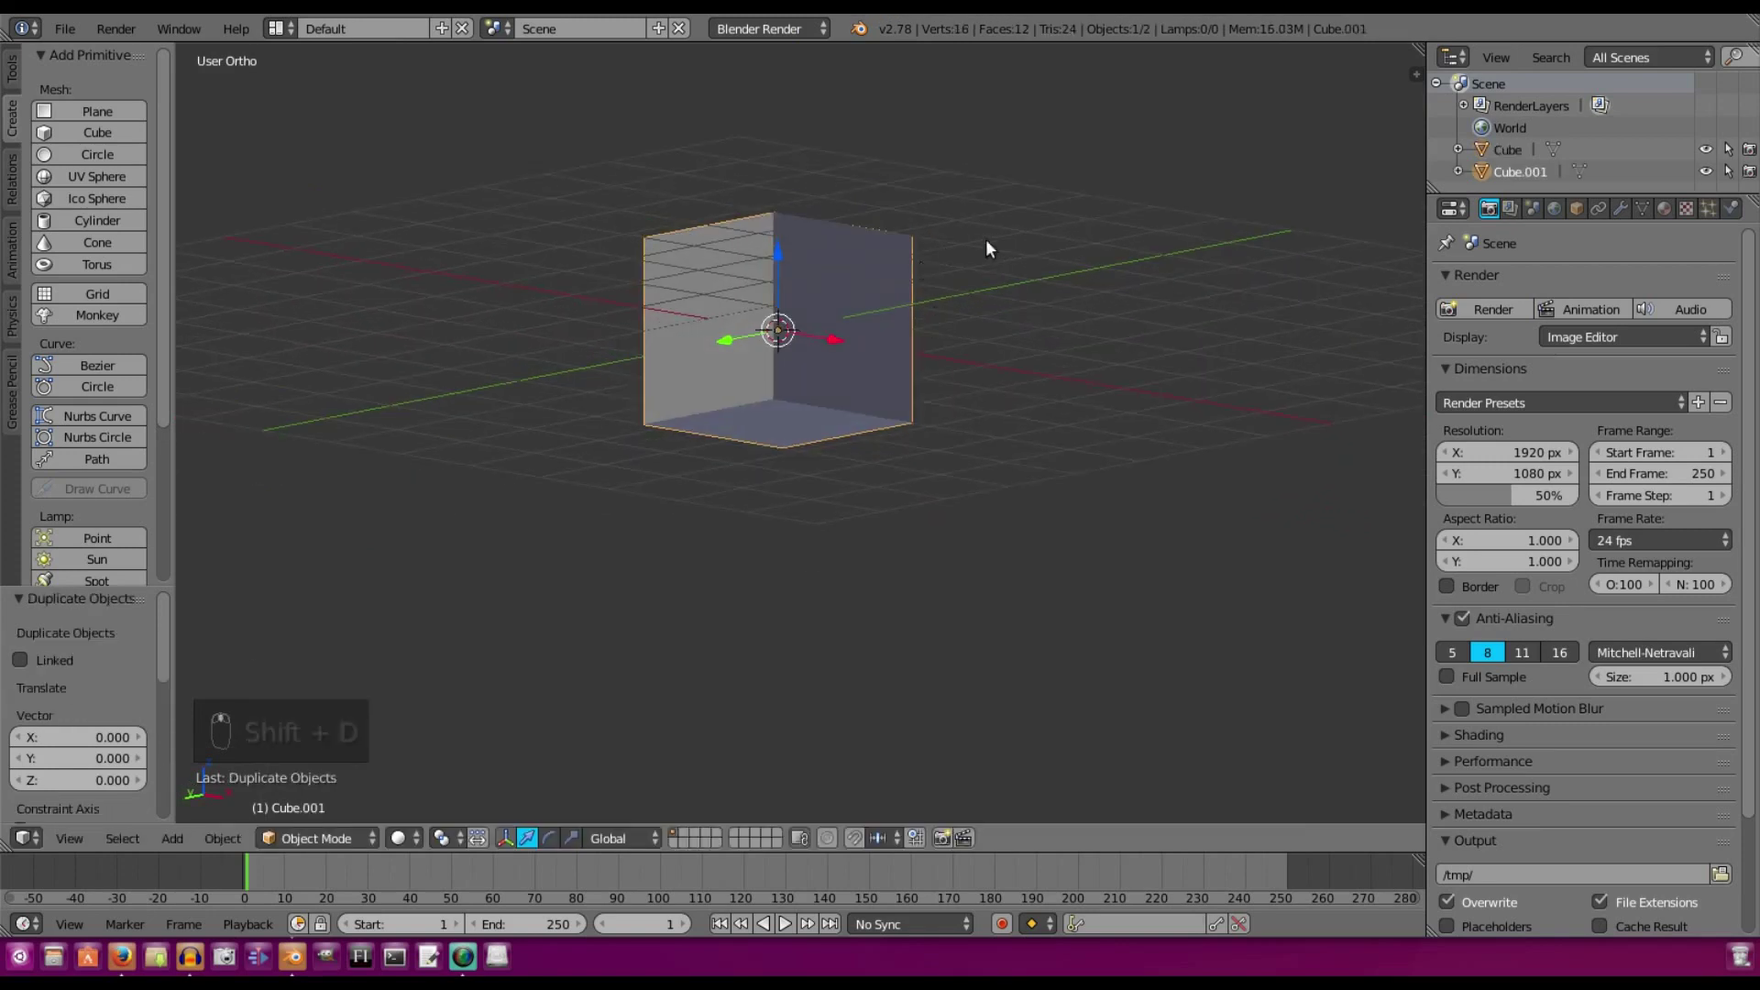
Try to move the duplicate cube by -2 along the Z axis and undo the move
key("g")
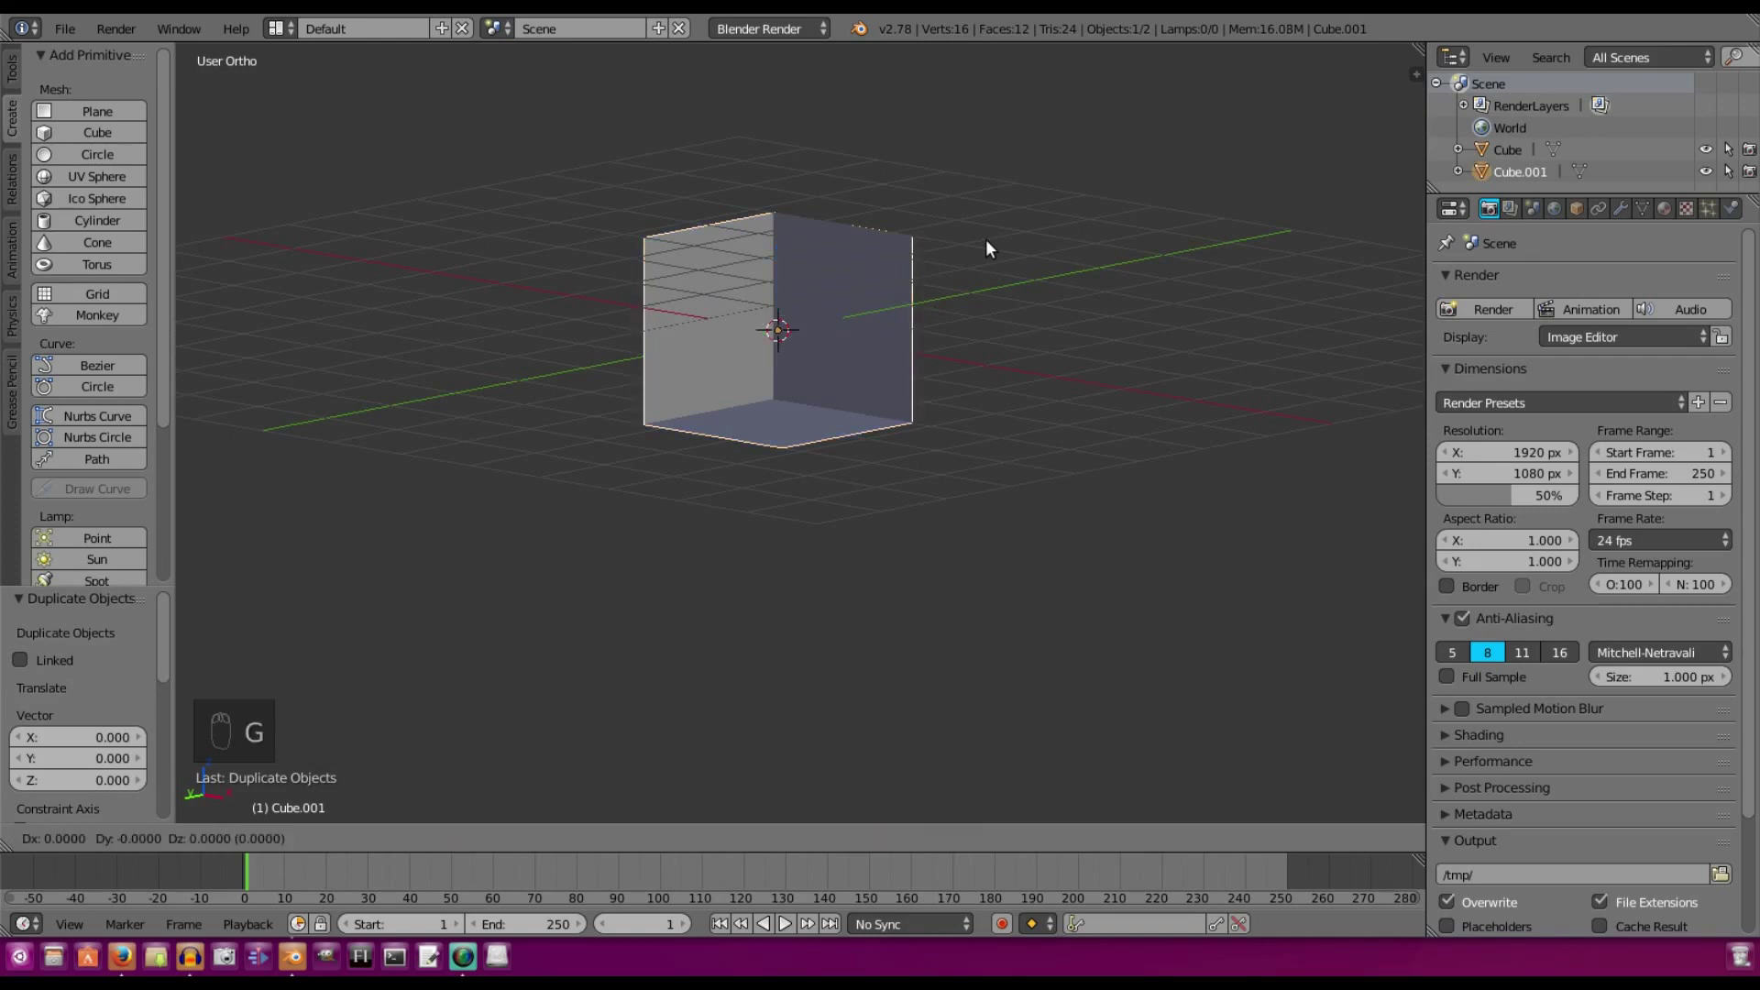
key("z")
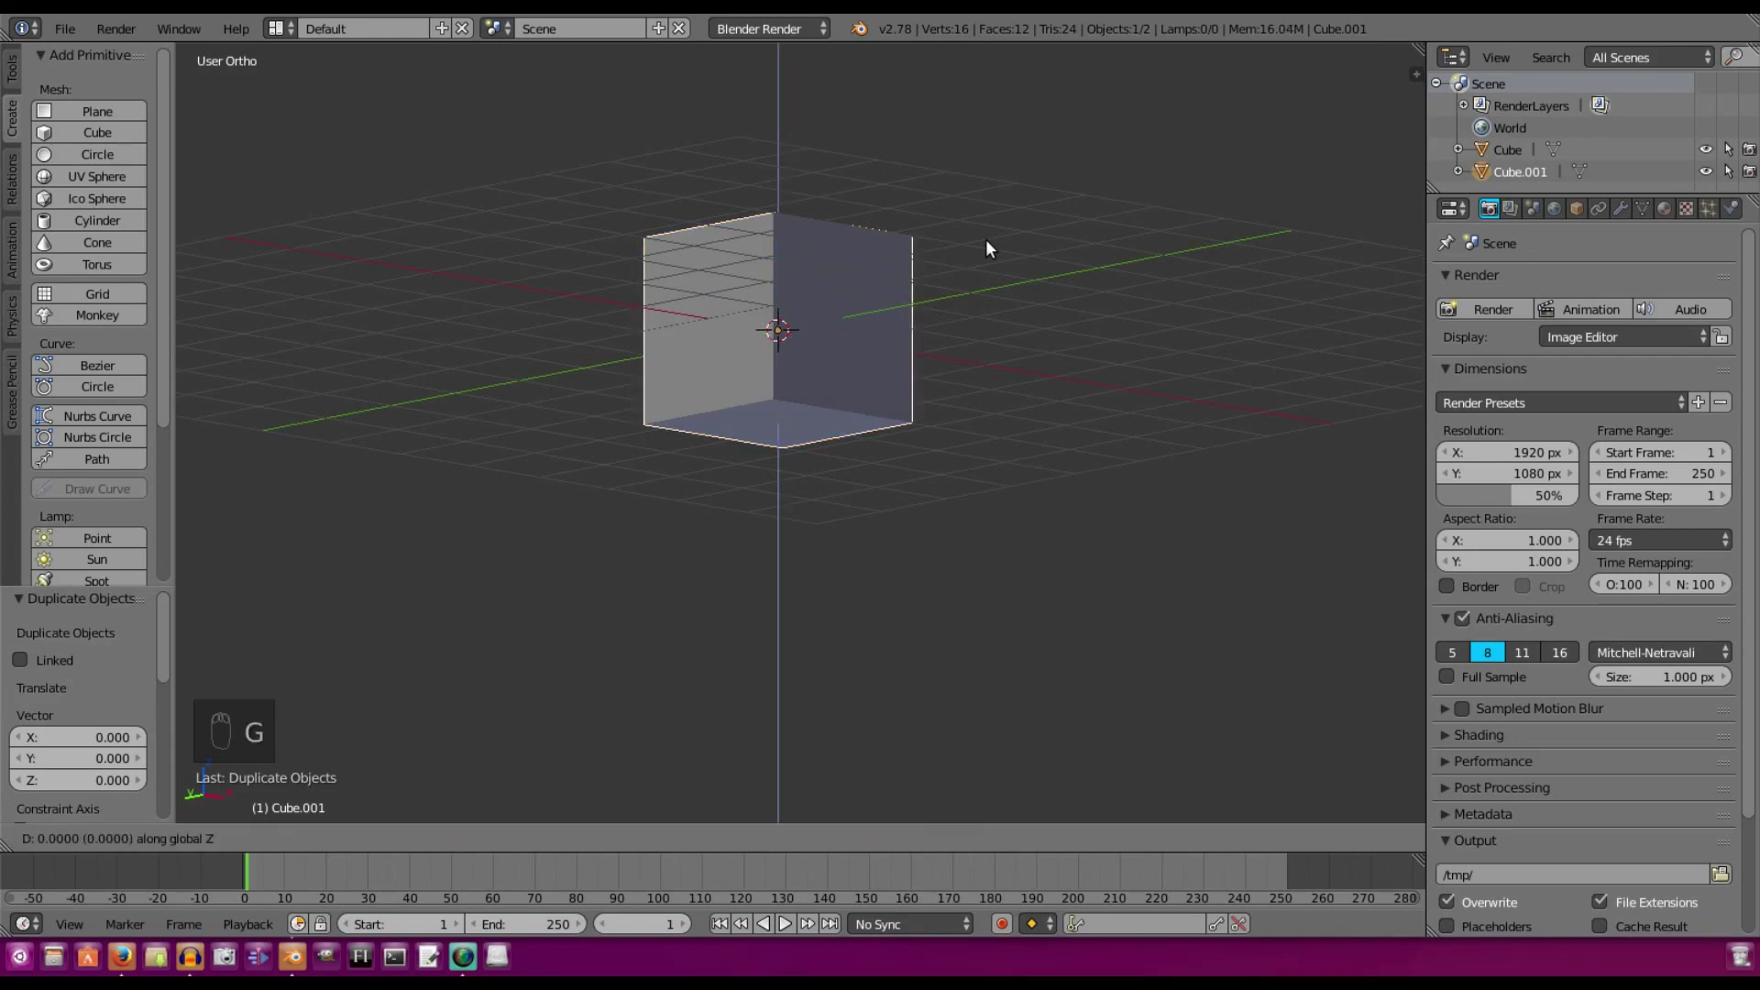
key("2")
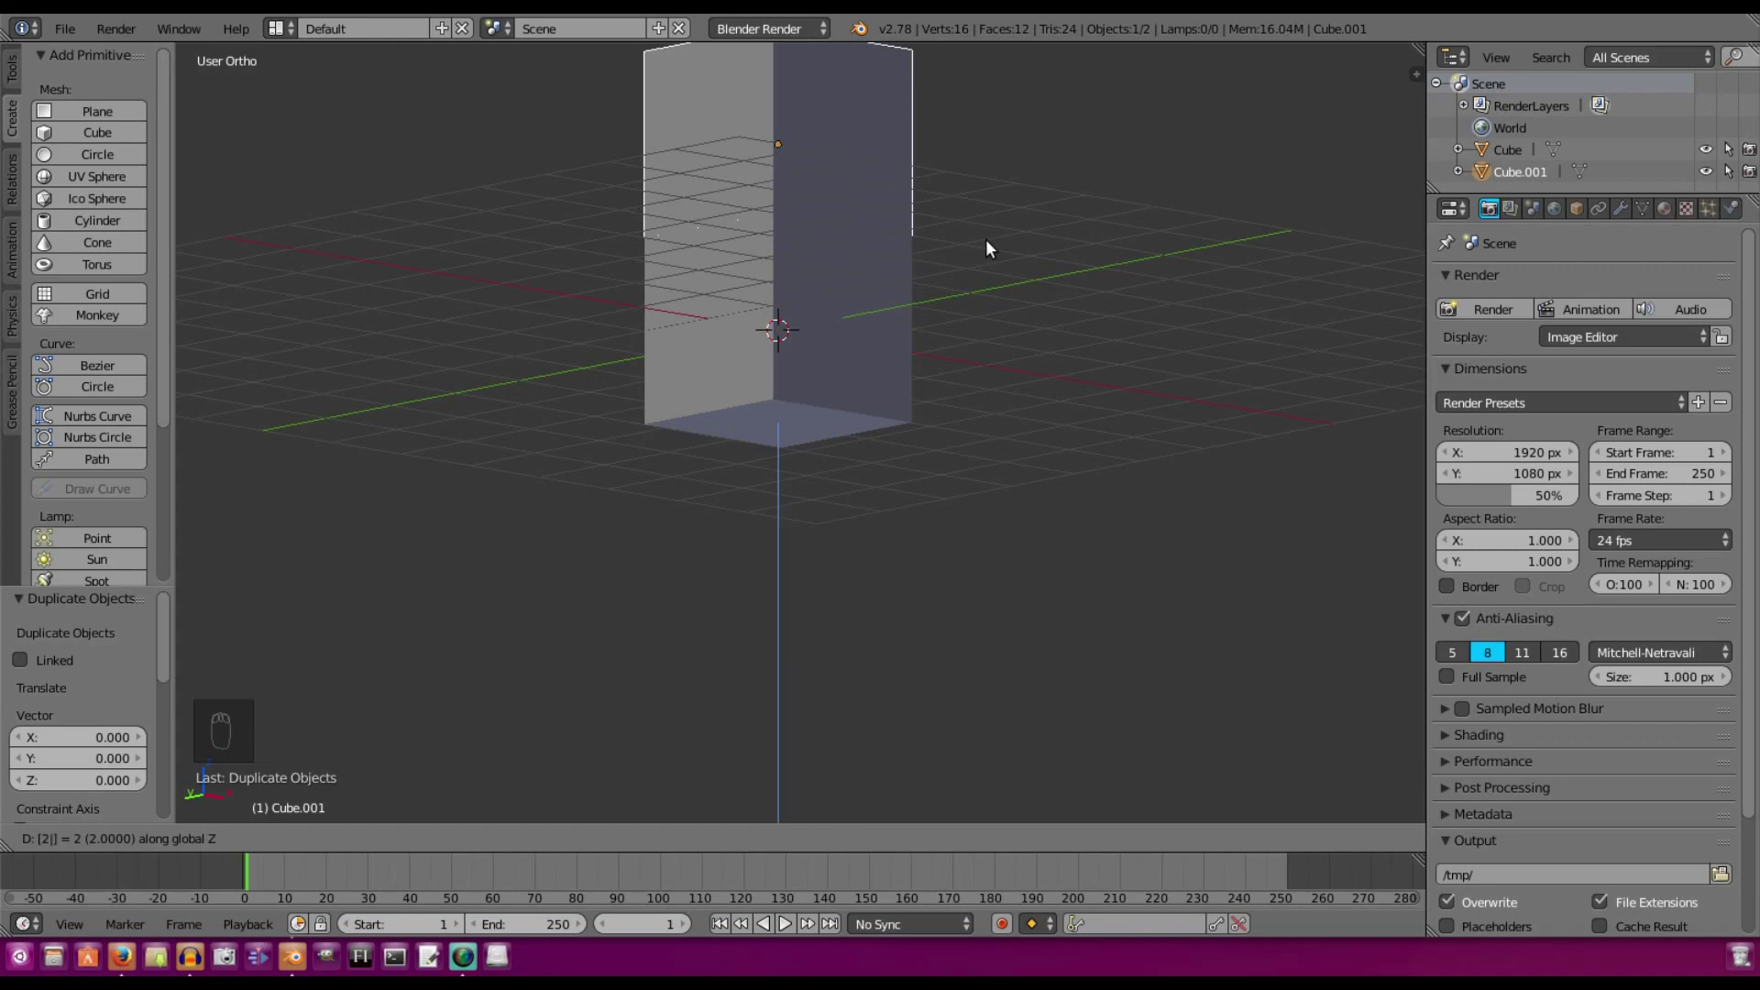
key("minus")
key("Return")
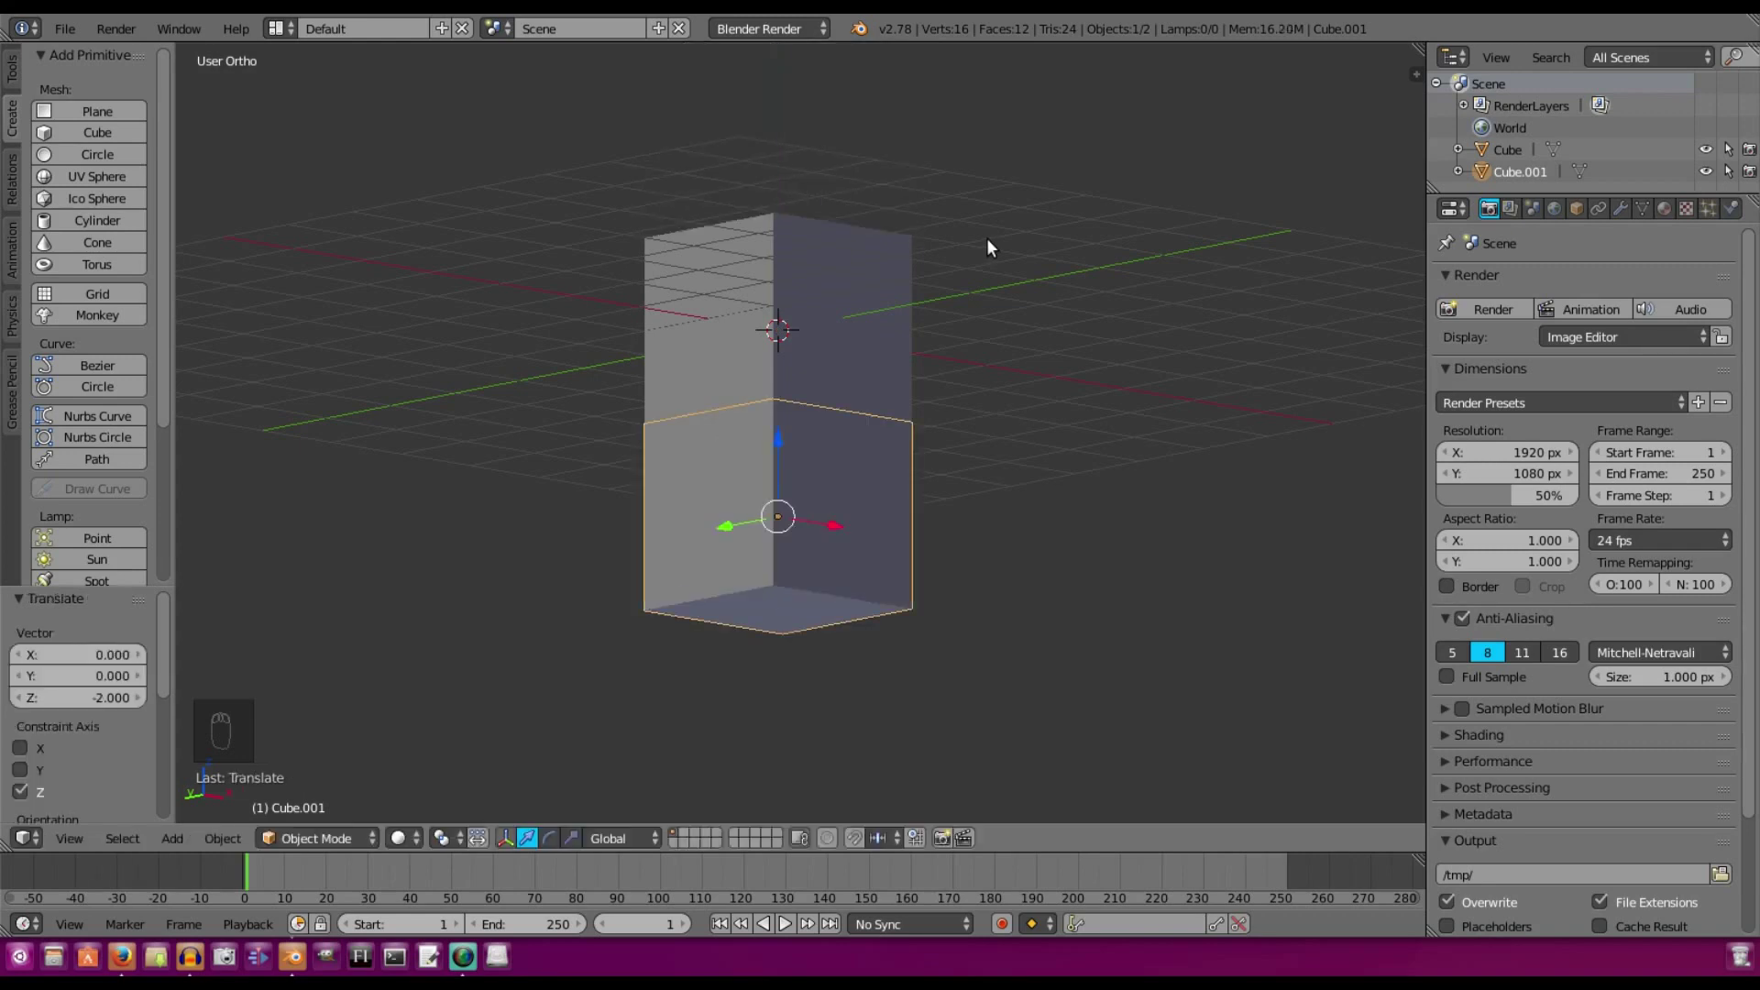
middle_click_drag(759, 330, 928, 379)
middle_click_drag(947, 456, 986, 372)
key("ctrl+z")
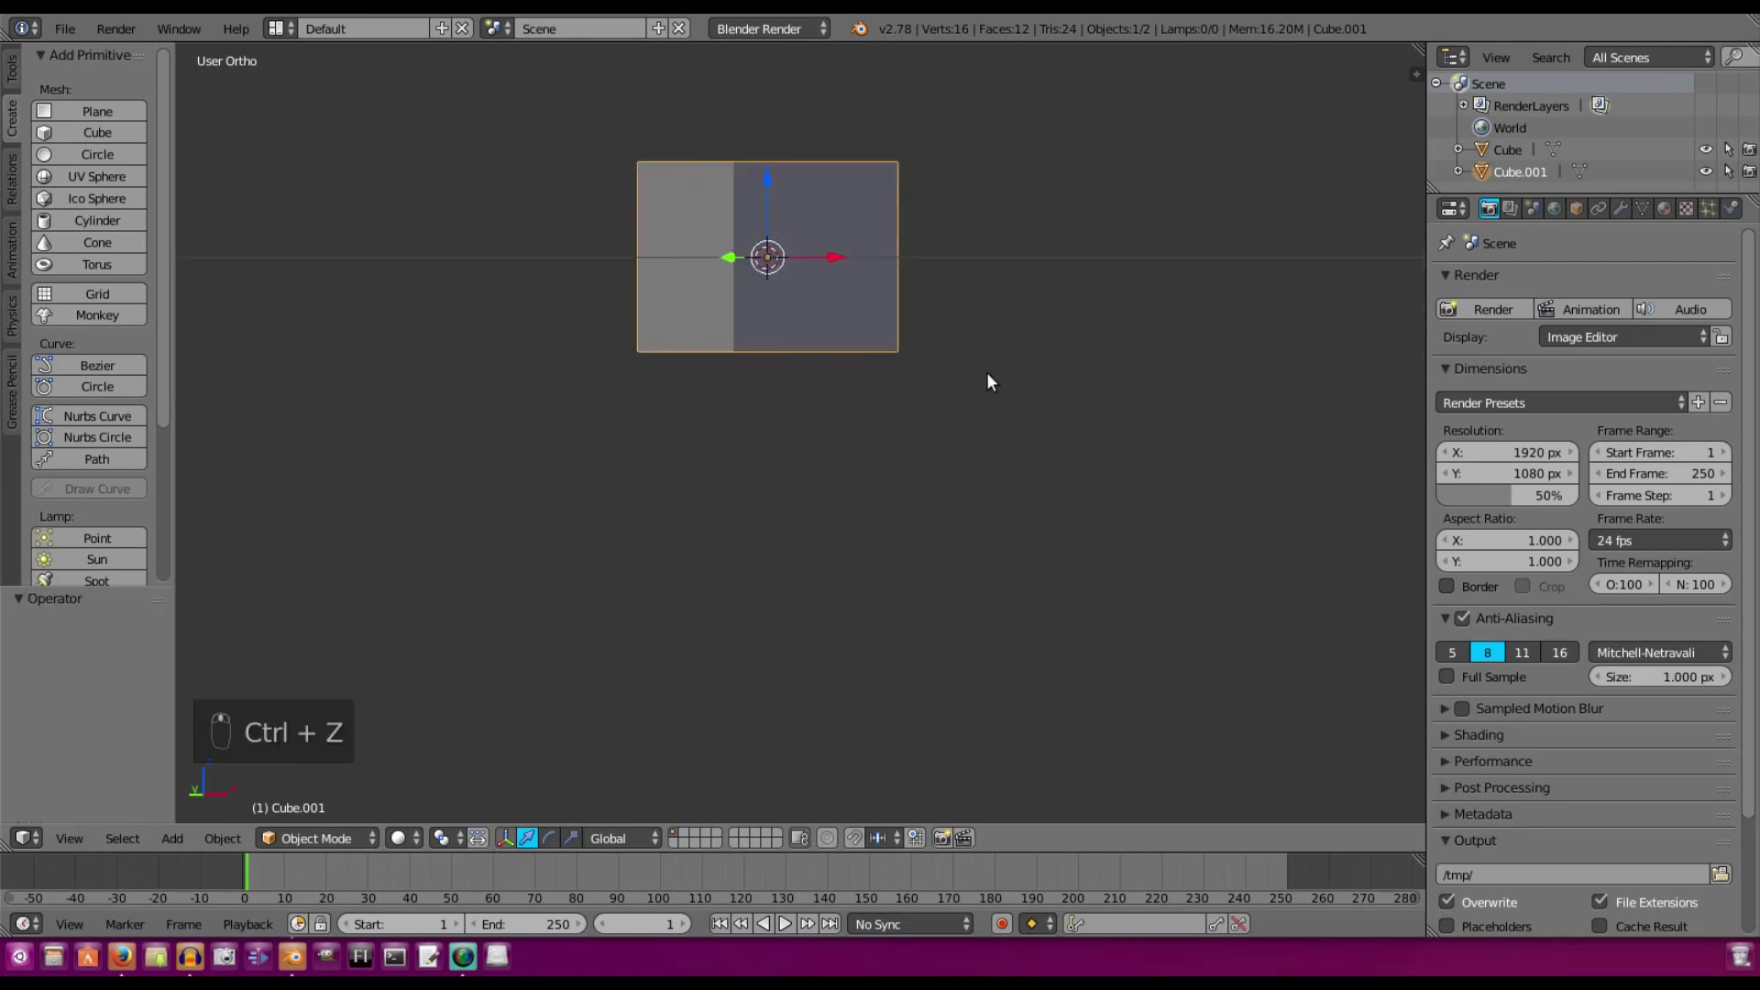
Scale the duplicate cube by 1.5 along the Z axis
middle_click_drag(1140, 284, 1098, 282)
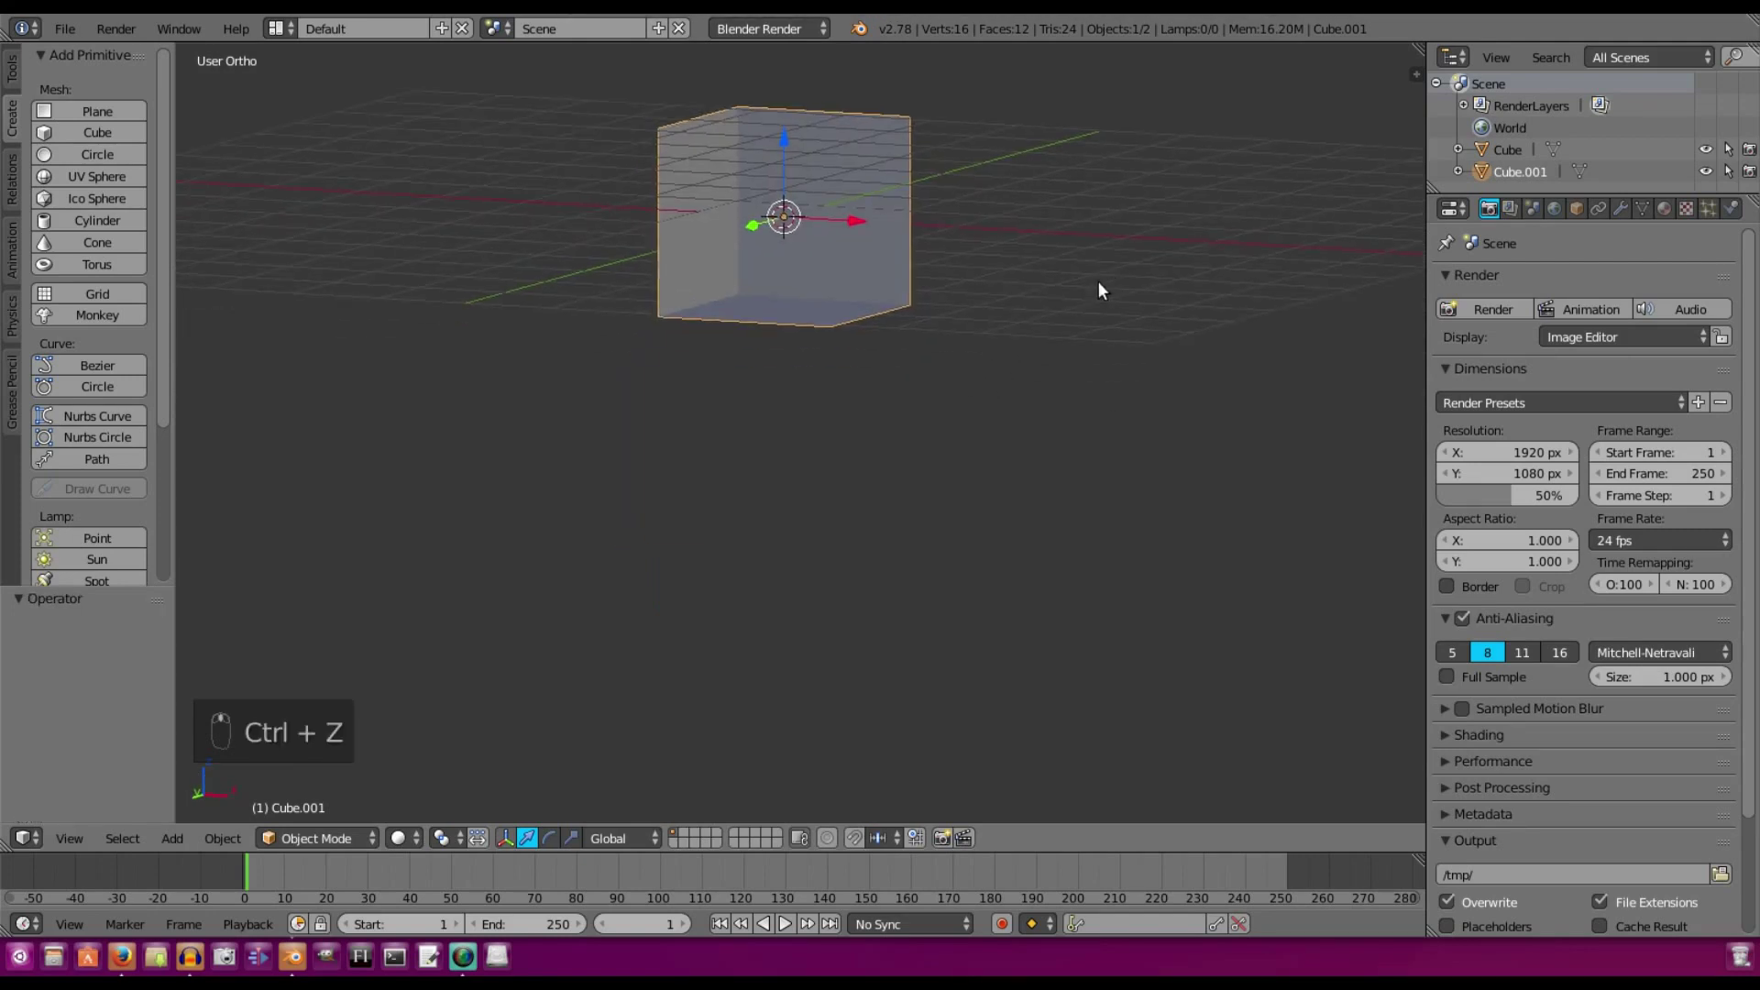
key("s")
type("z")
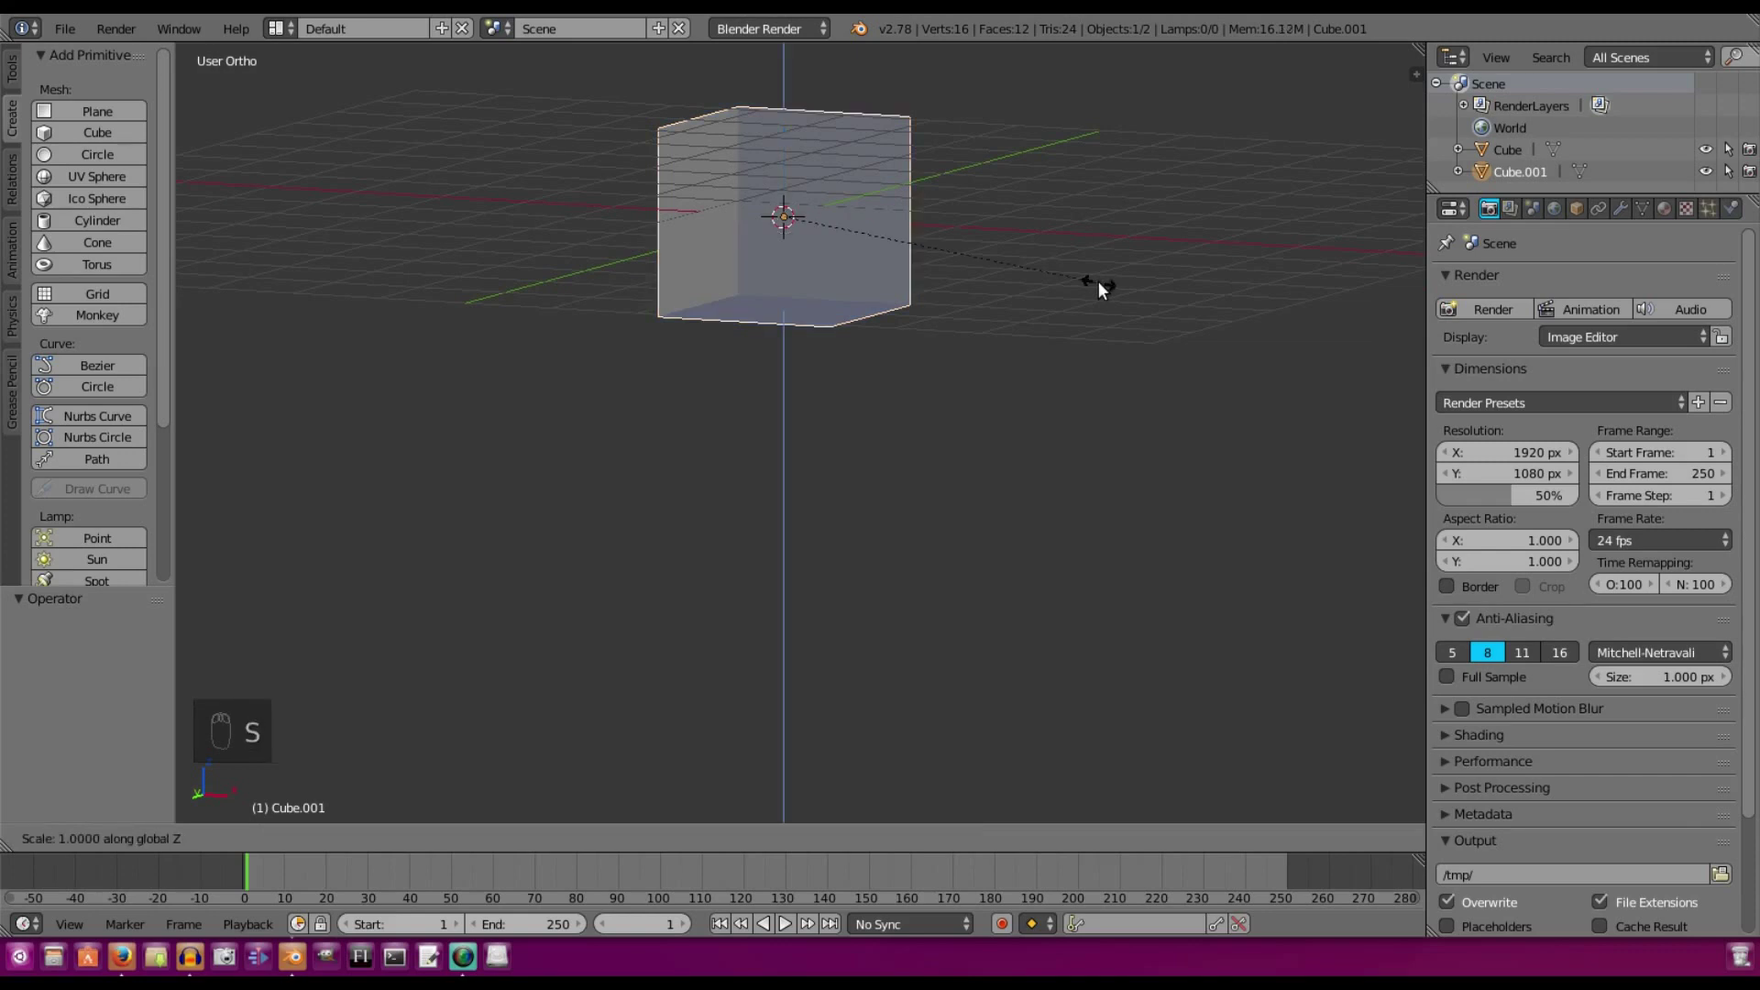
type("1.5")
key("Return")
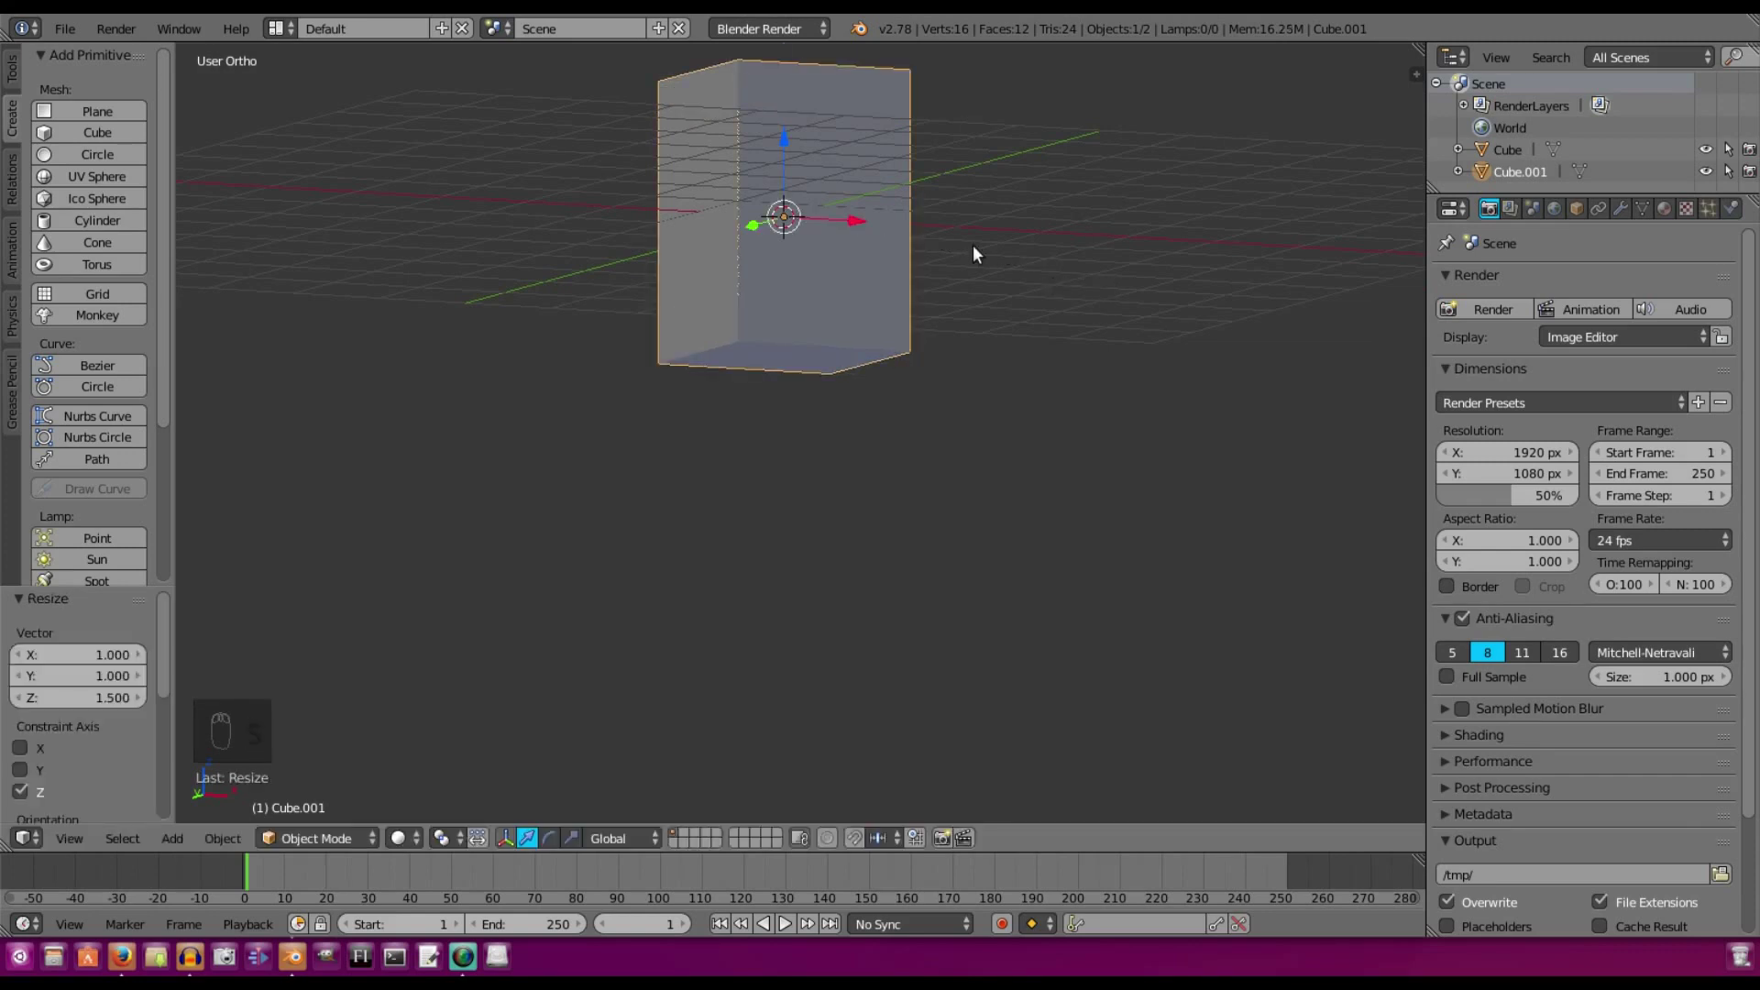
Move the stretched duplicate by -2.5 along the Z axis so it sits directly beneath the original cube
middle_click_drag(971, 245, 997, 332)
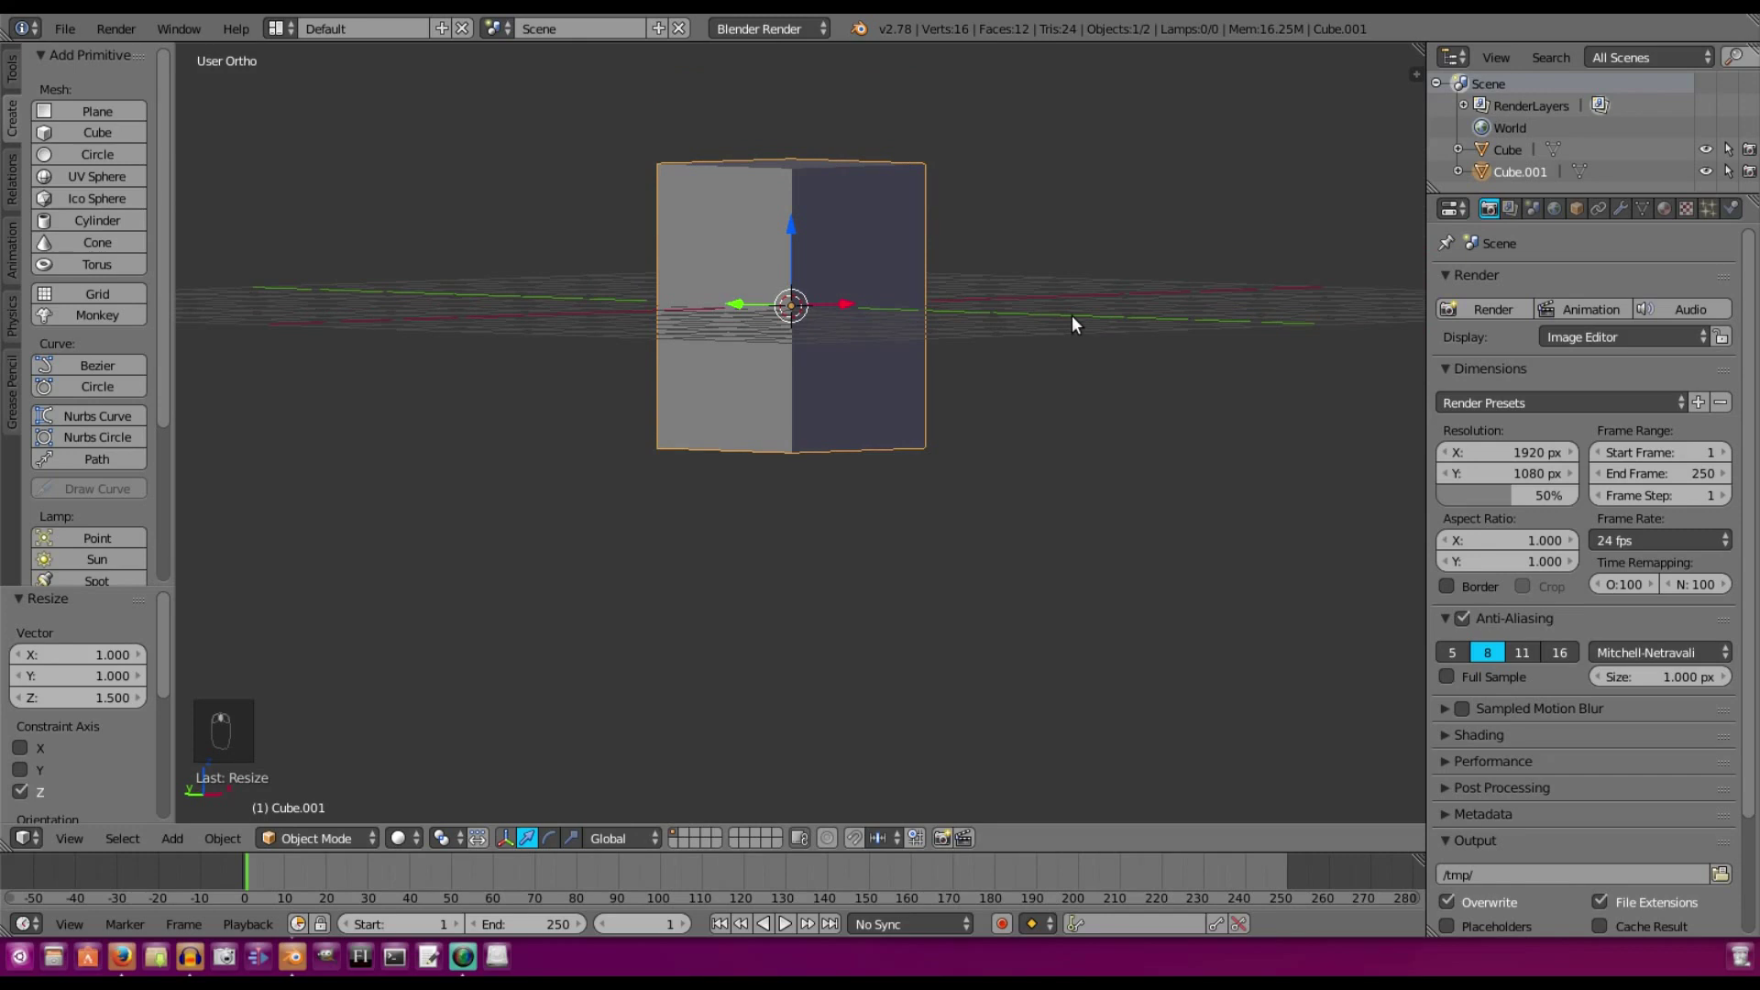
key("g")
key("z")
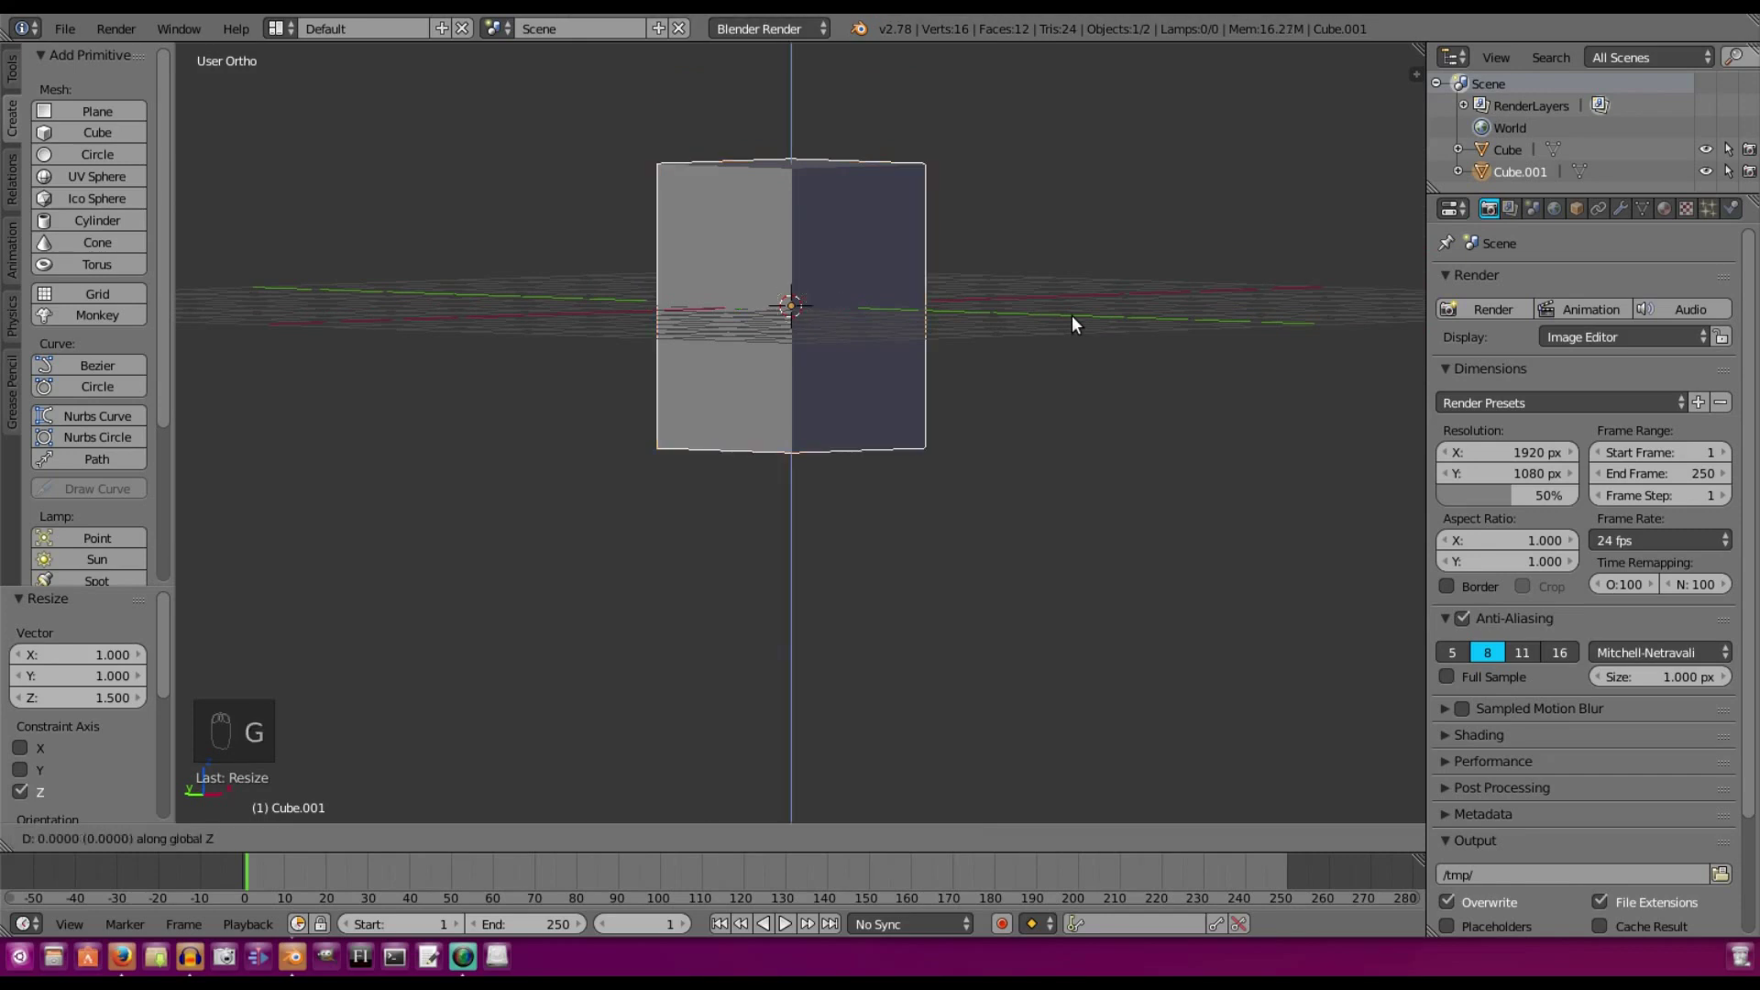
type("-2.5")
key("Return")
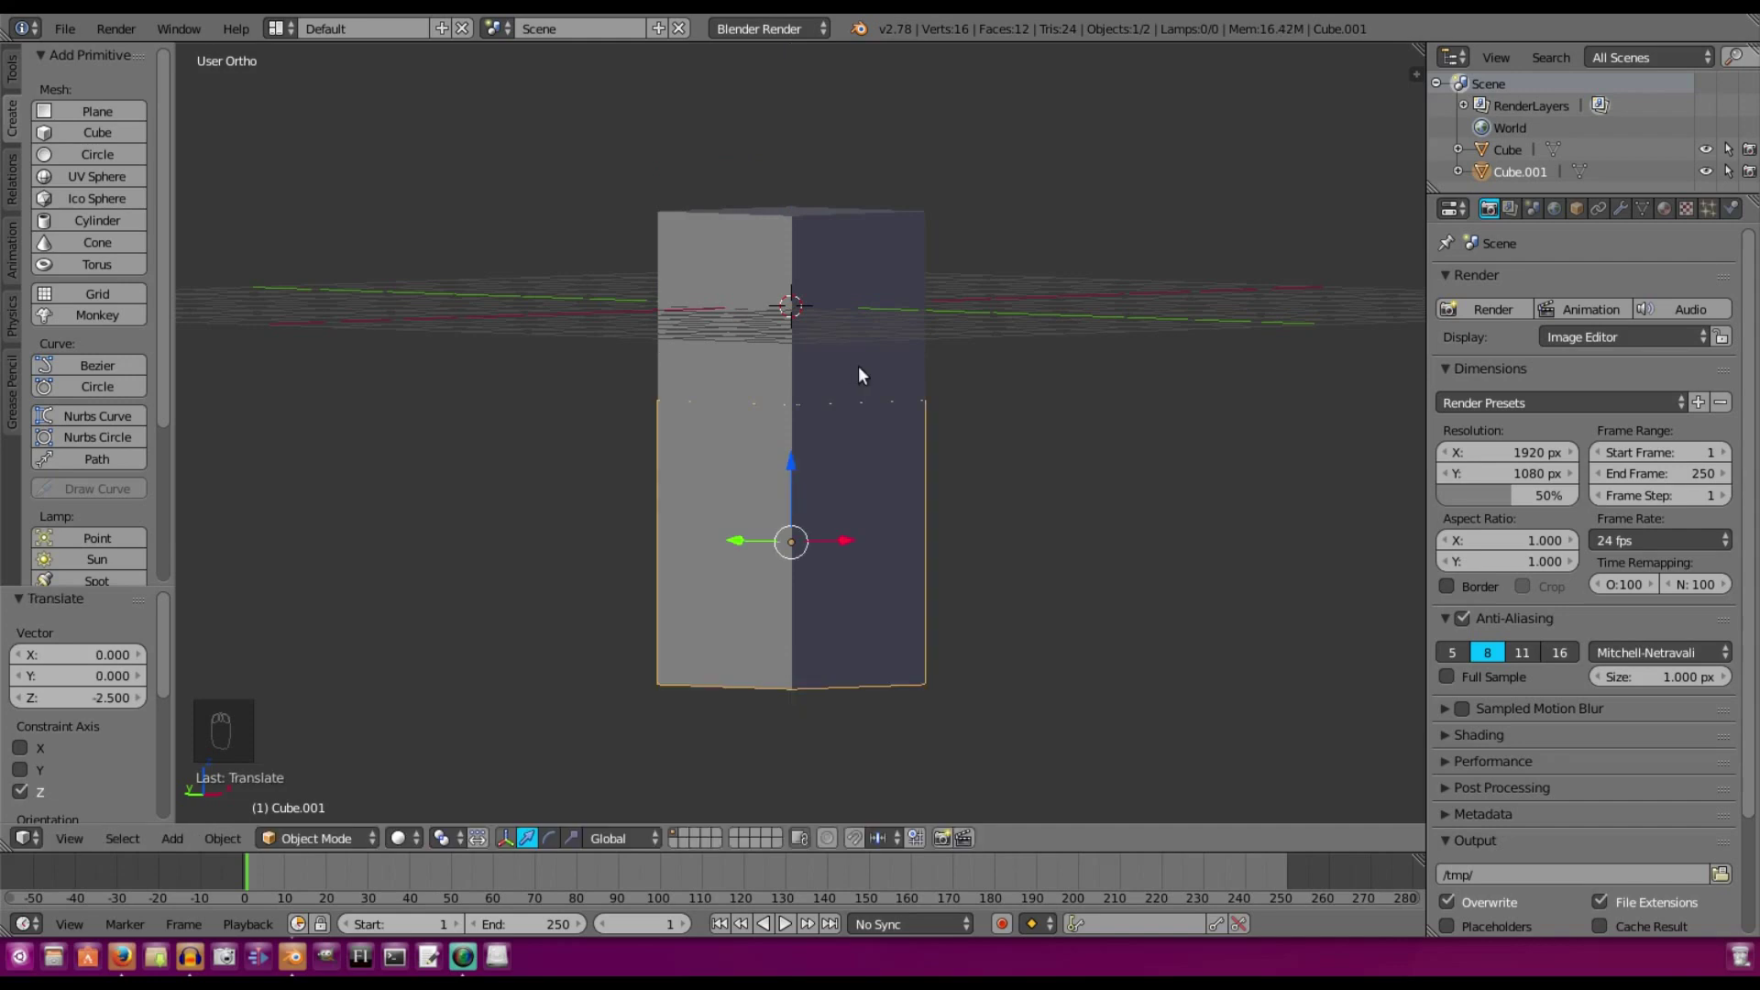
key("h")
key("ctrl+z")
Scale the lower block by 0.5 along the X axis
middle_click_drag(858, 326, 861, 449)
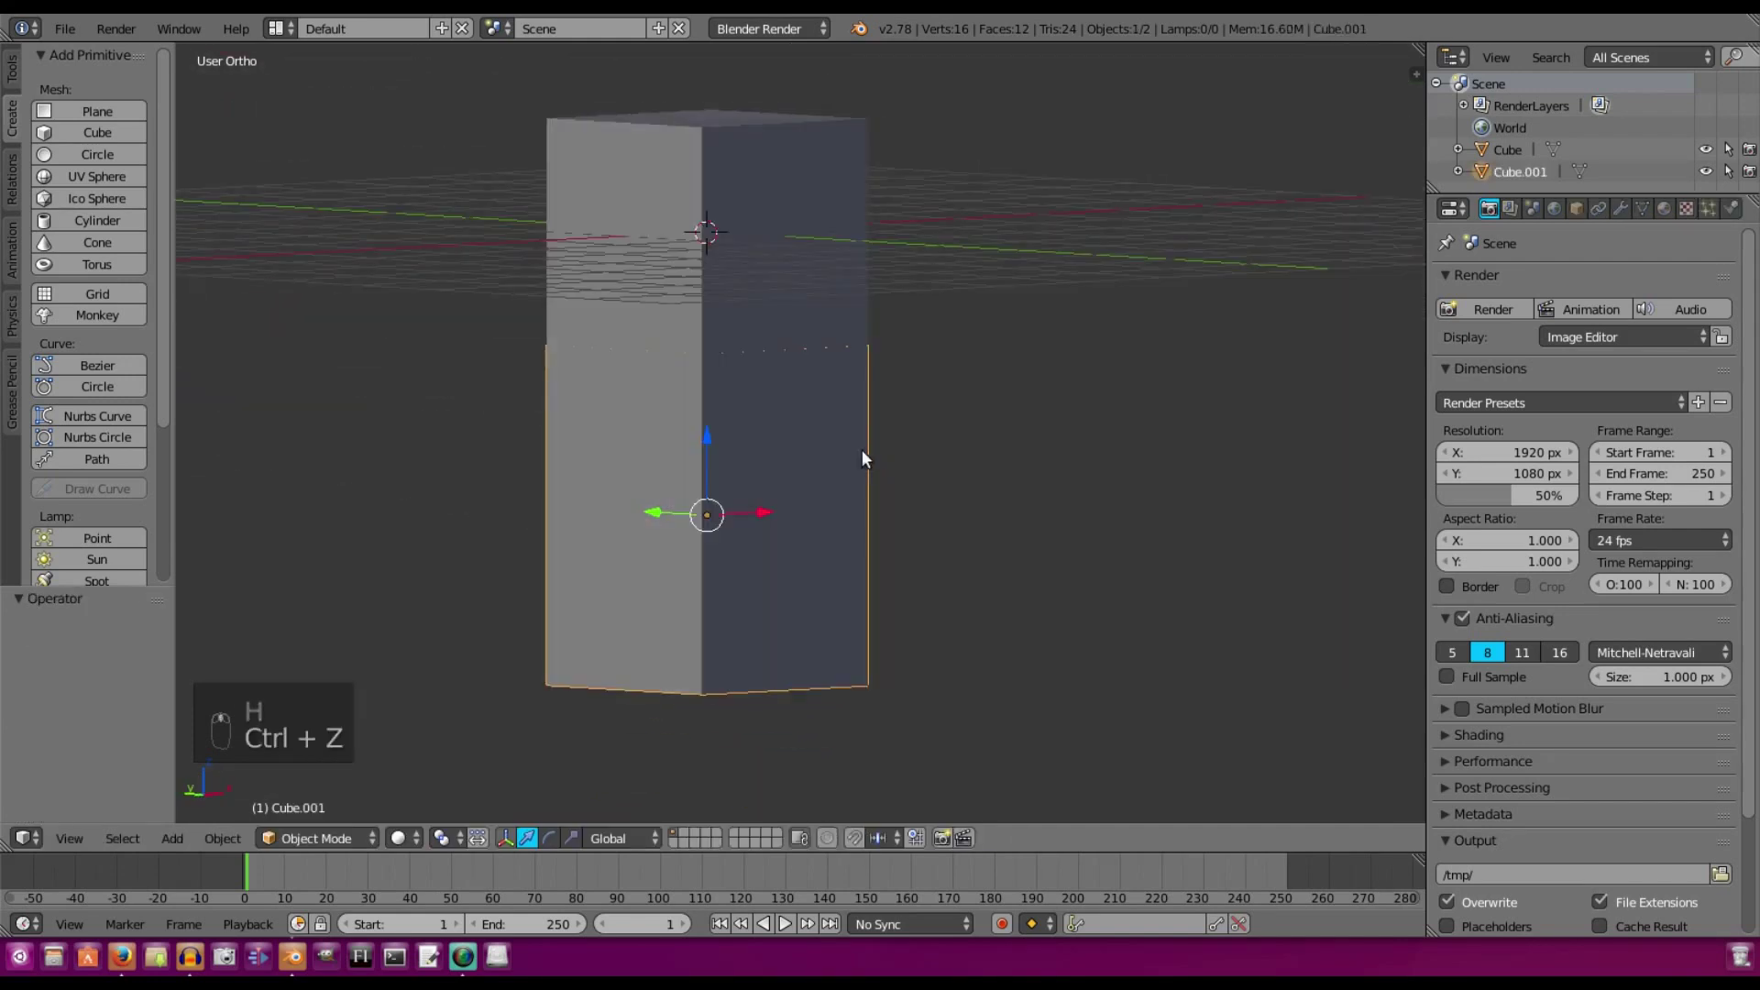
key("s")
type("x")
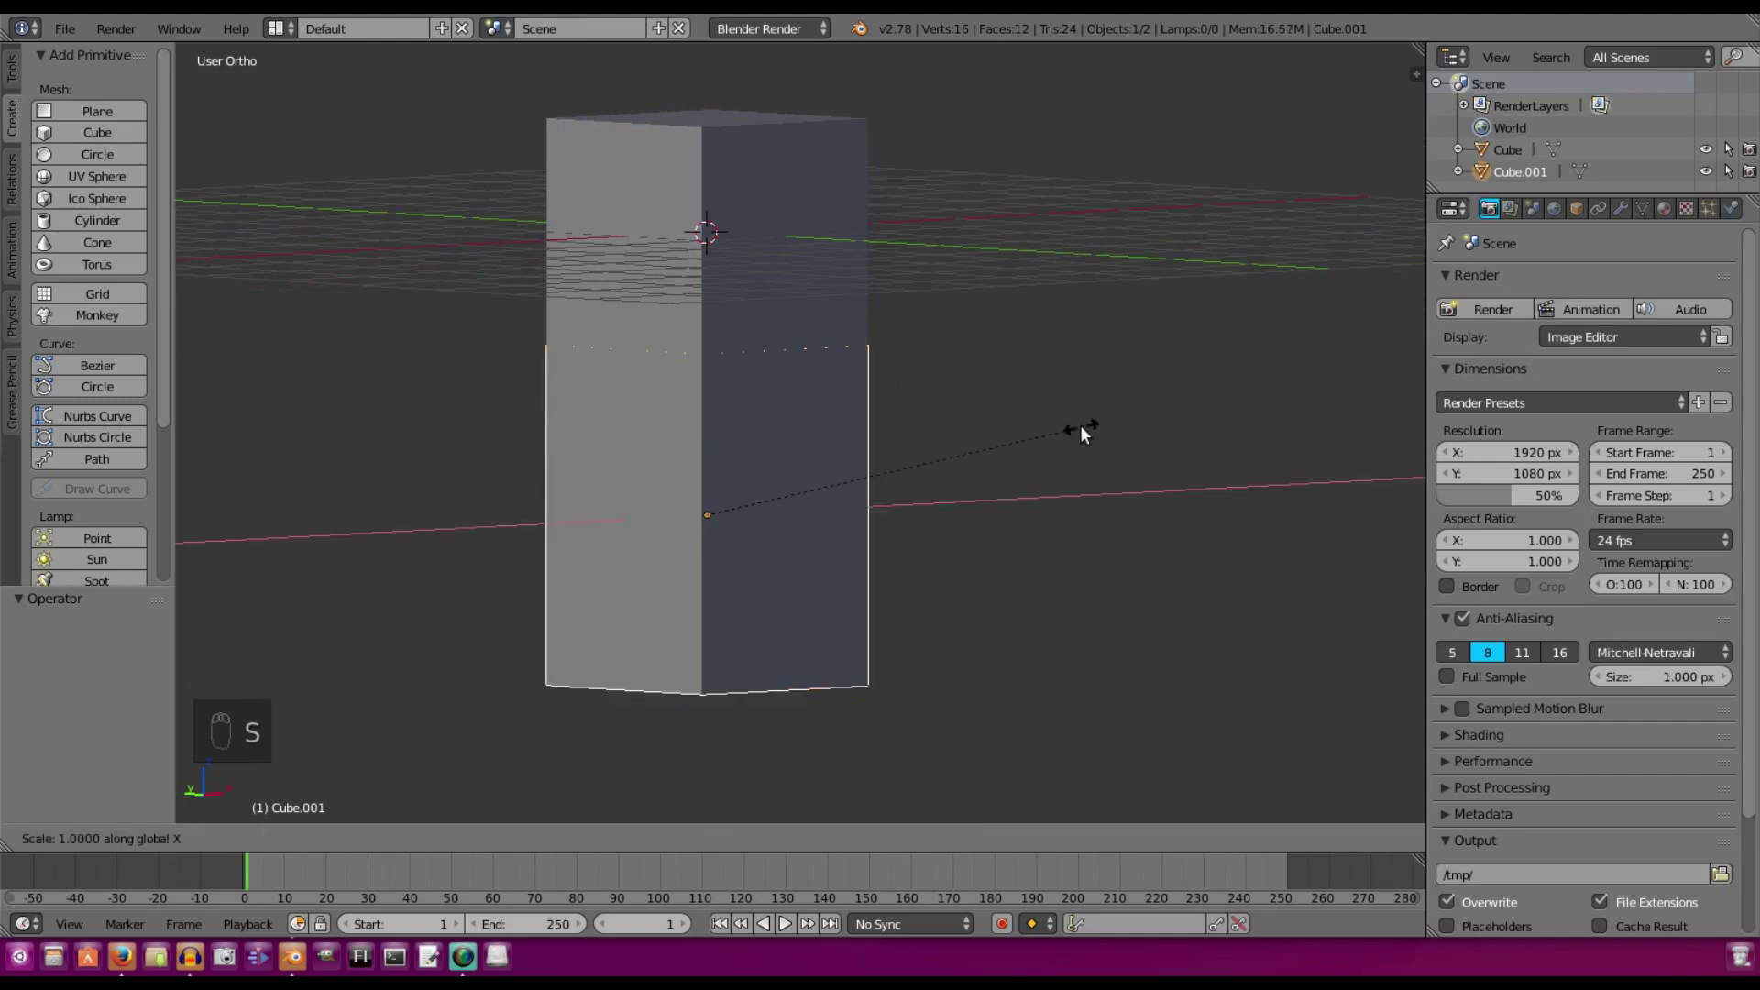
type(".5")
key("Return")
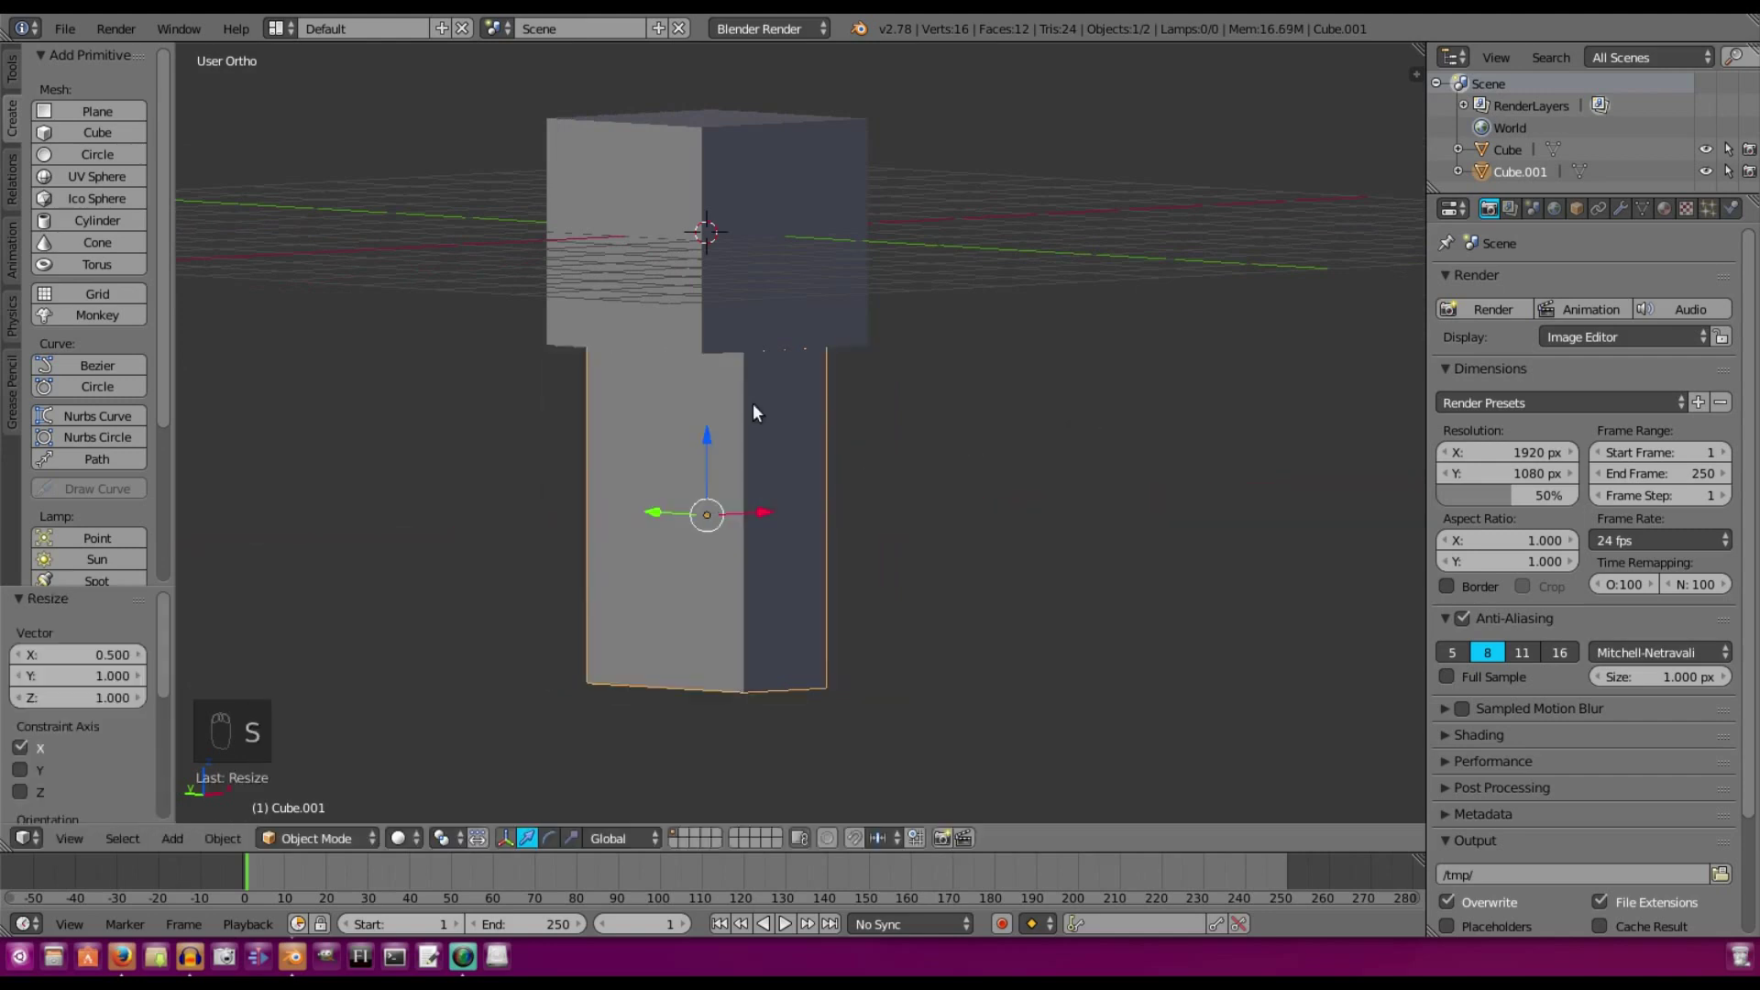
Rotate the lower block 90° about the Z axis so its broad face looks toward the front
middle_click_drag(752, 403, 834, 379)
key("KP_1")
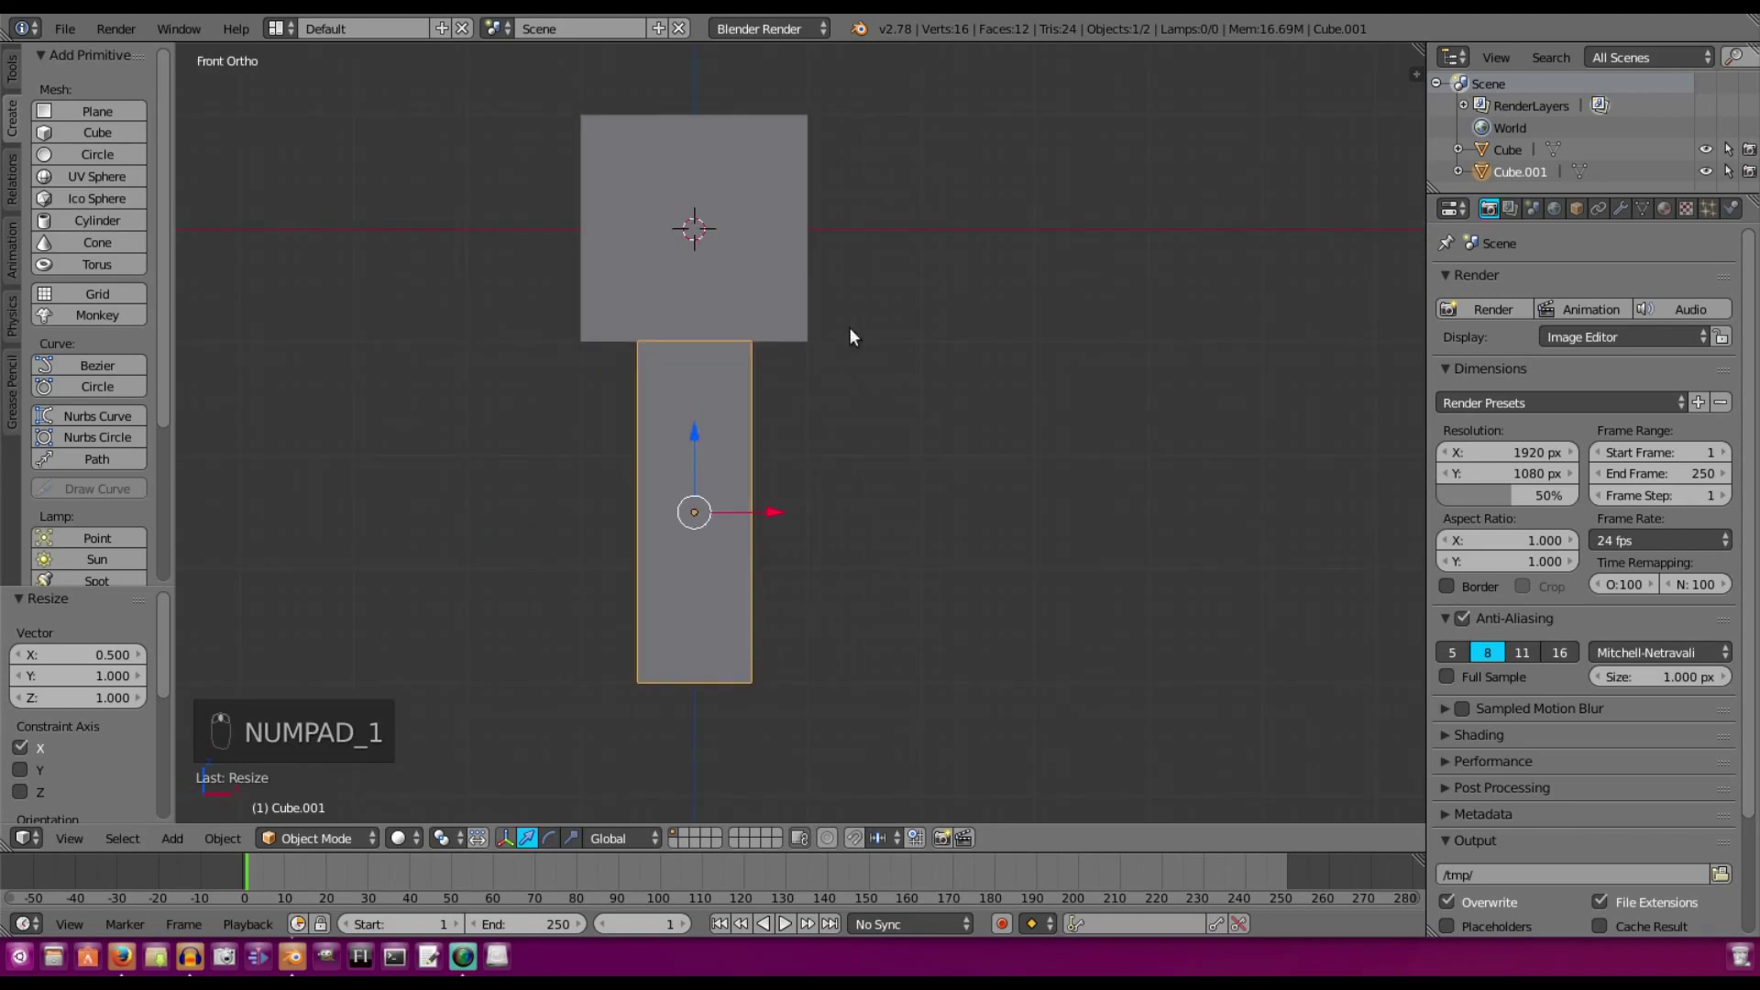
scroll(916, 440, "up", 4)
middle_click_drag(993, 458, 874, 532)
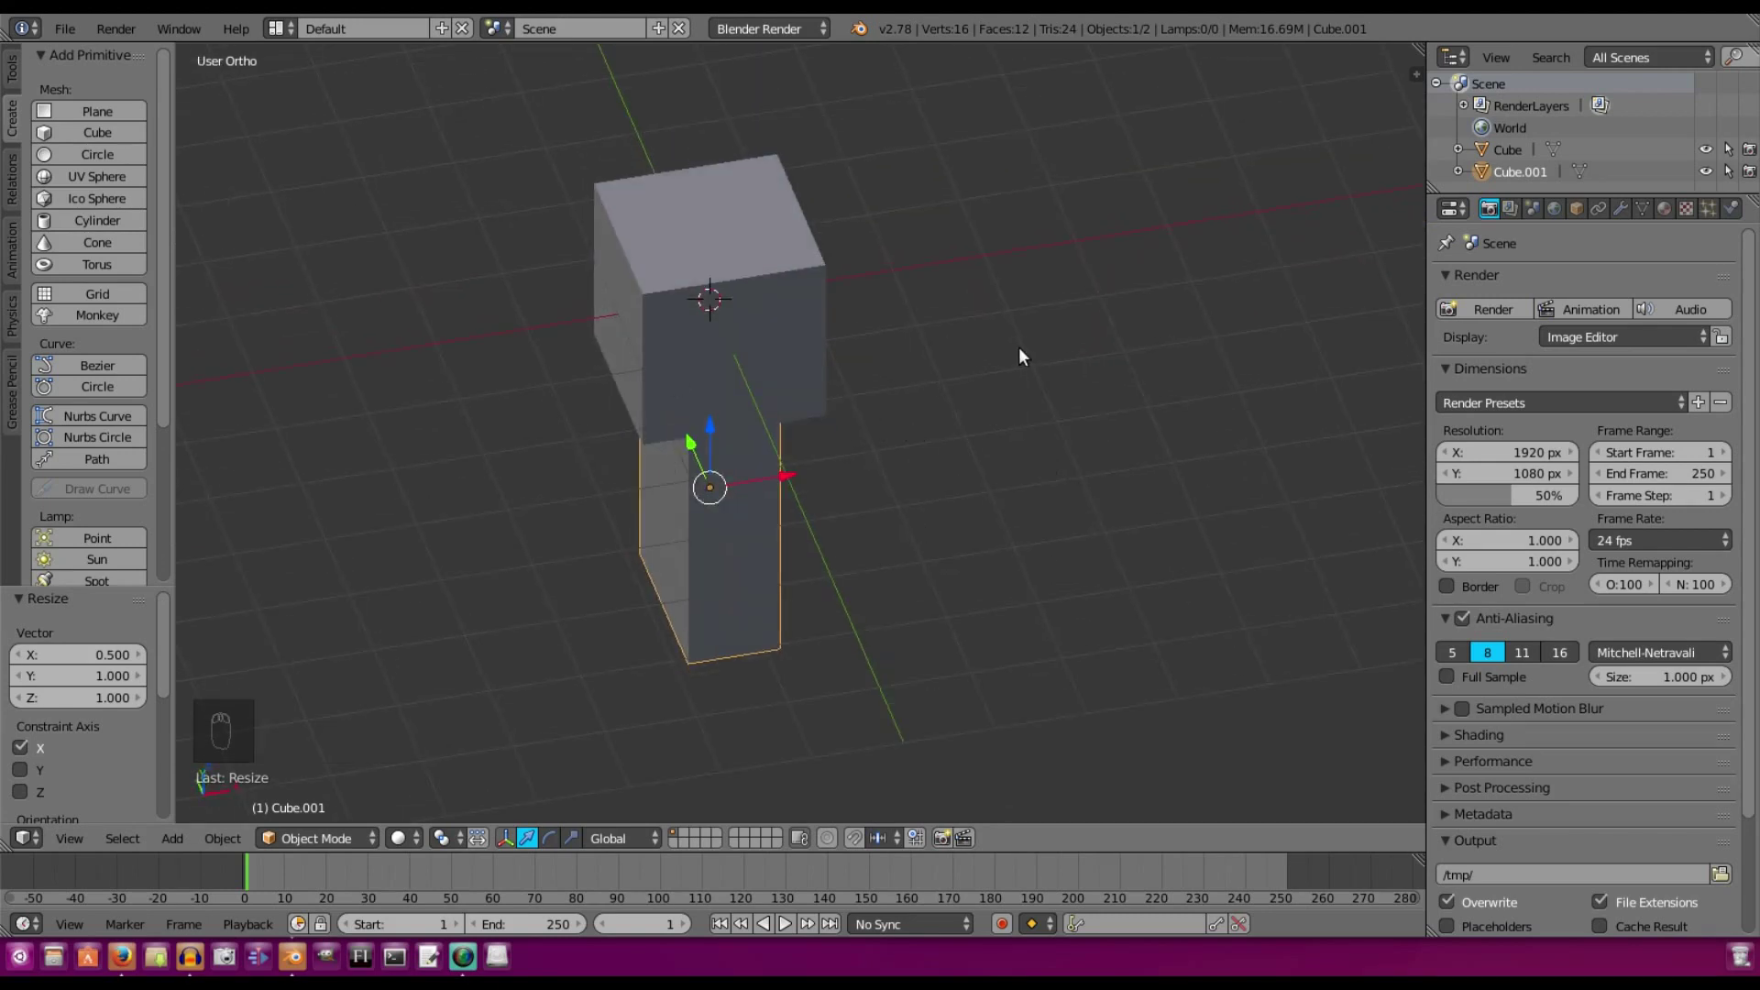
type("r")
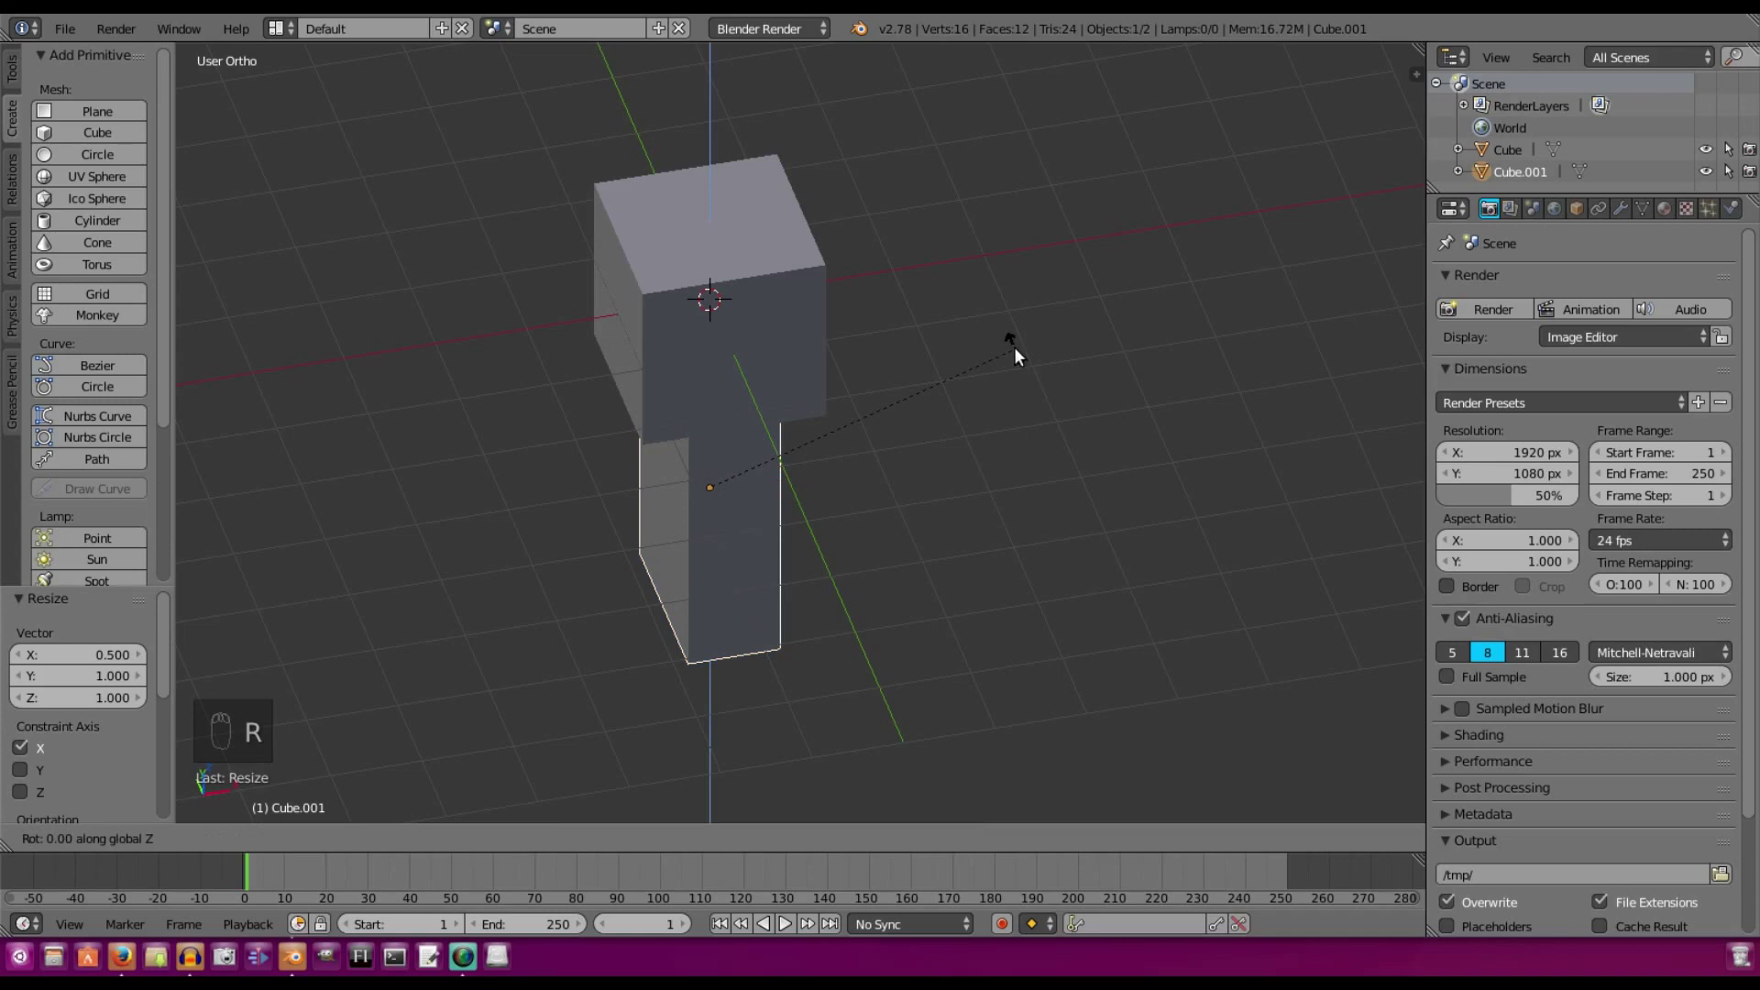
type("90")
key("Return")
key("KP_1")
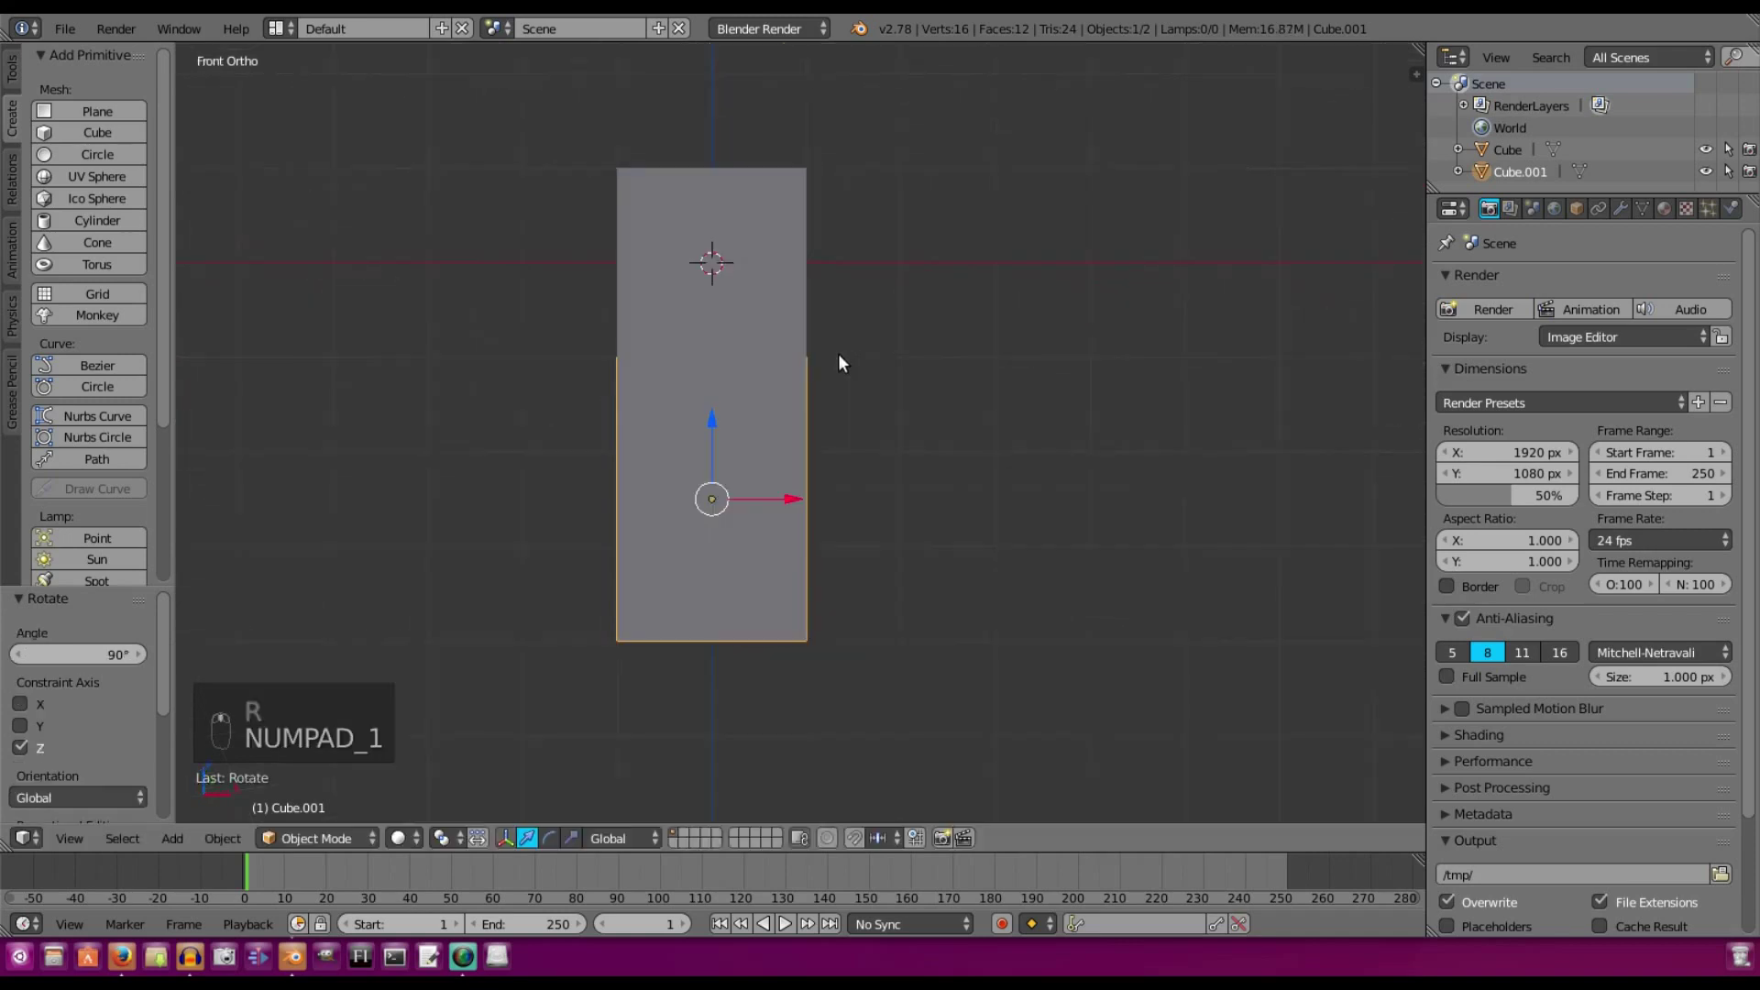
middle_click_drag(774, 421, 904, 433)
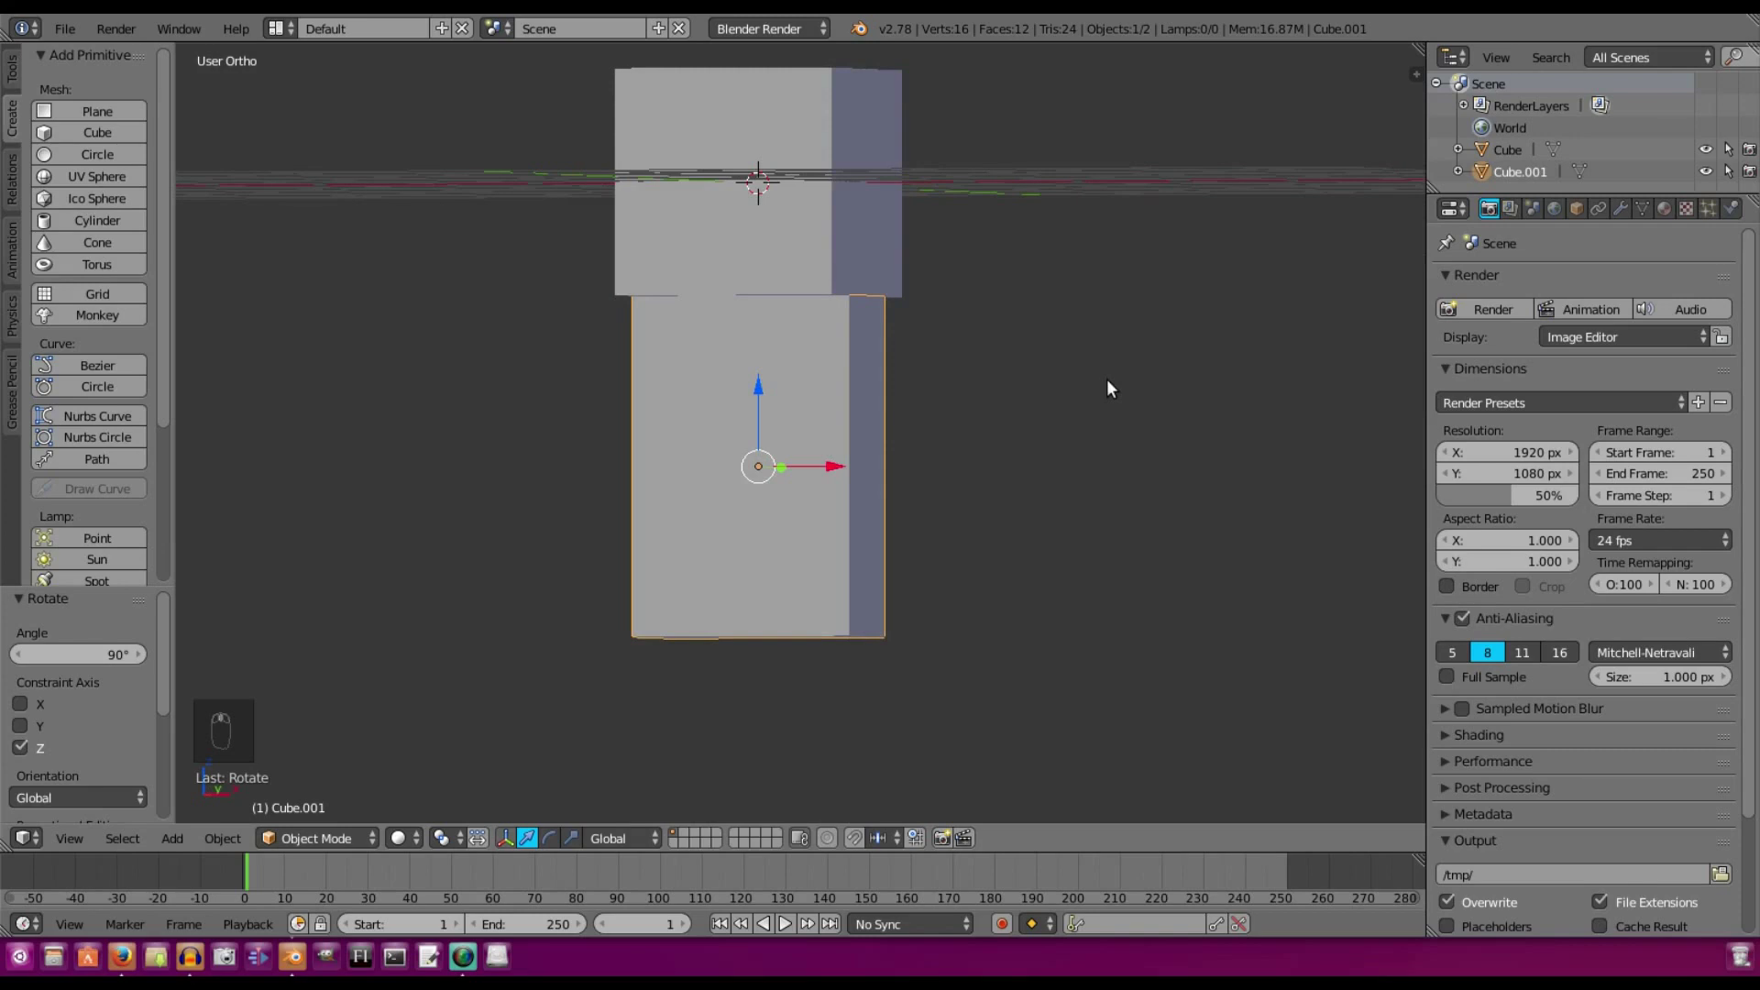
Duplicate the torso block in place and scale the copy by 0.5 along the X axis
key("shift+d")
middle_click_drag(970, 438, 1097, 368)
key("s")
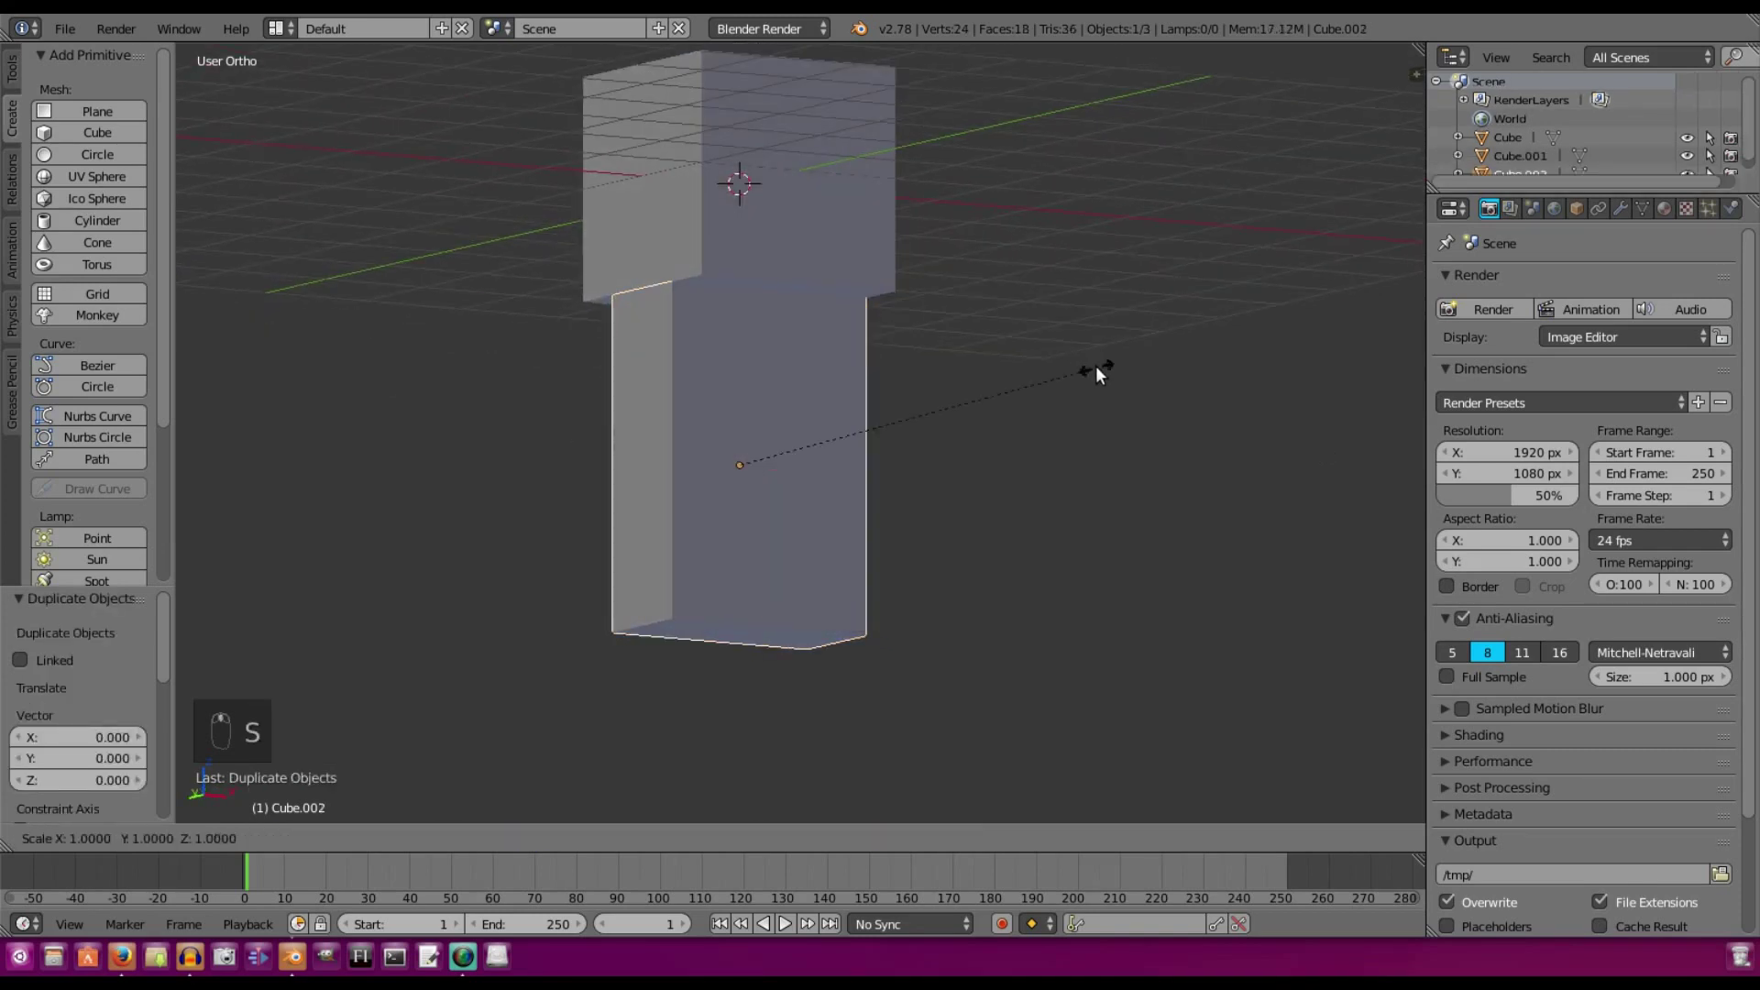
key("x")
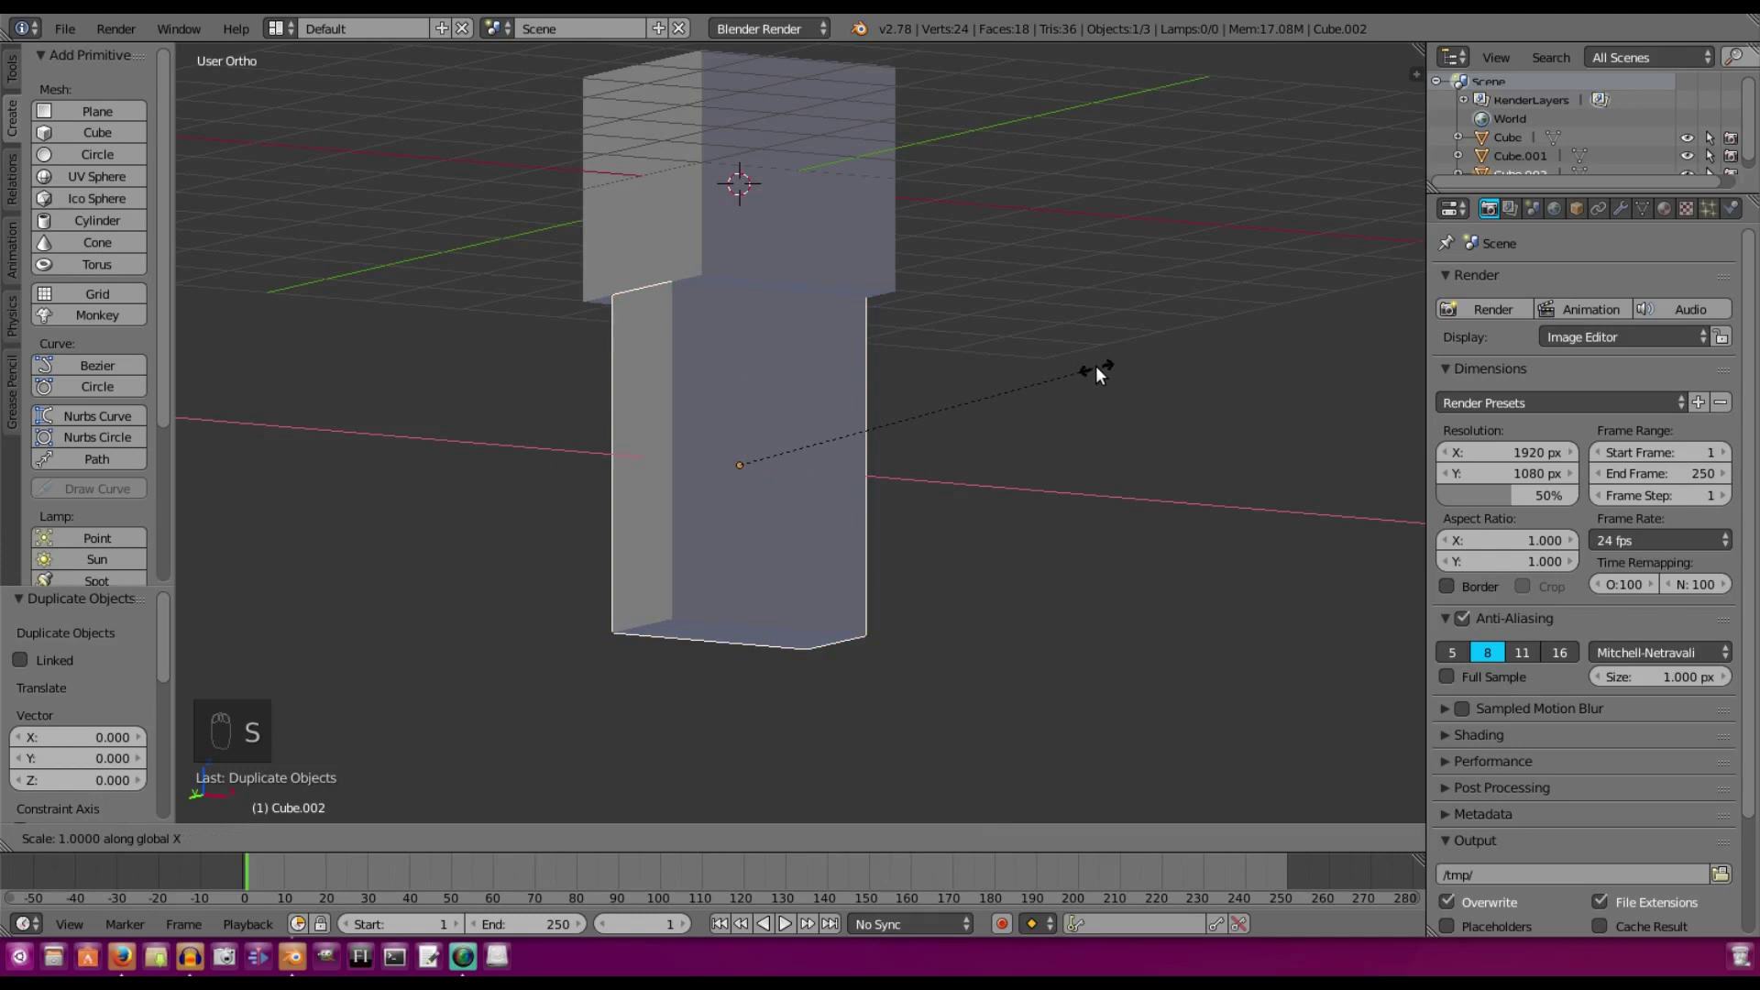
type("0.5")
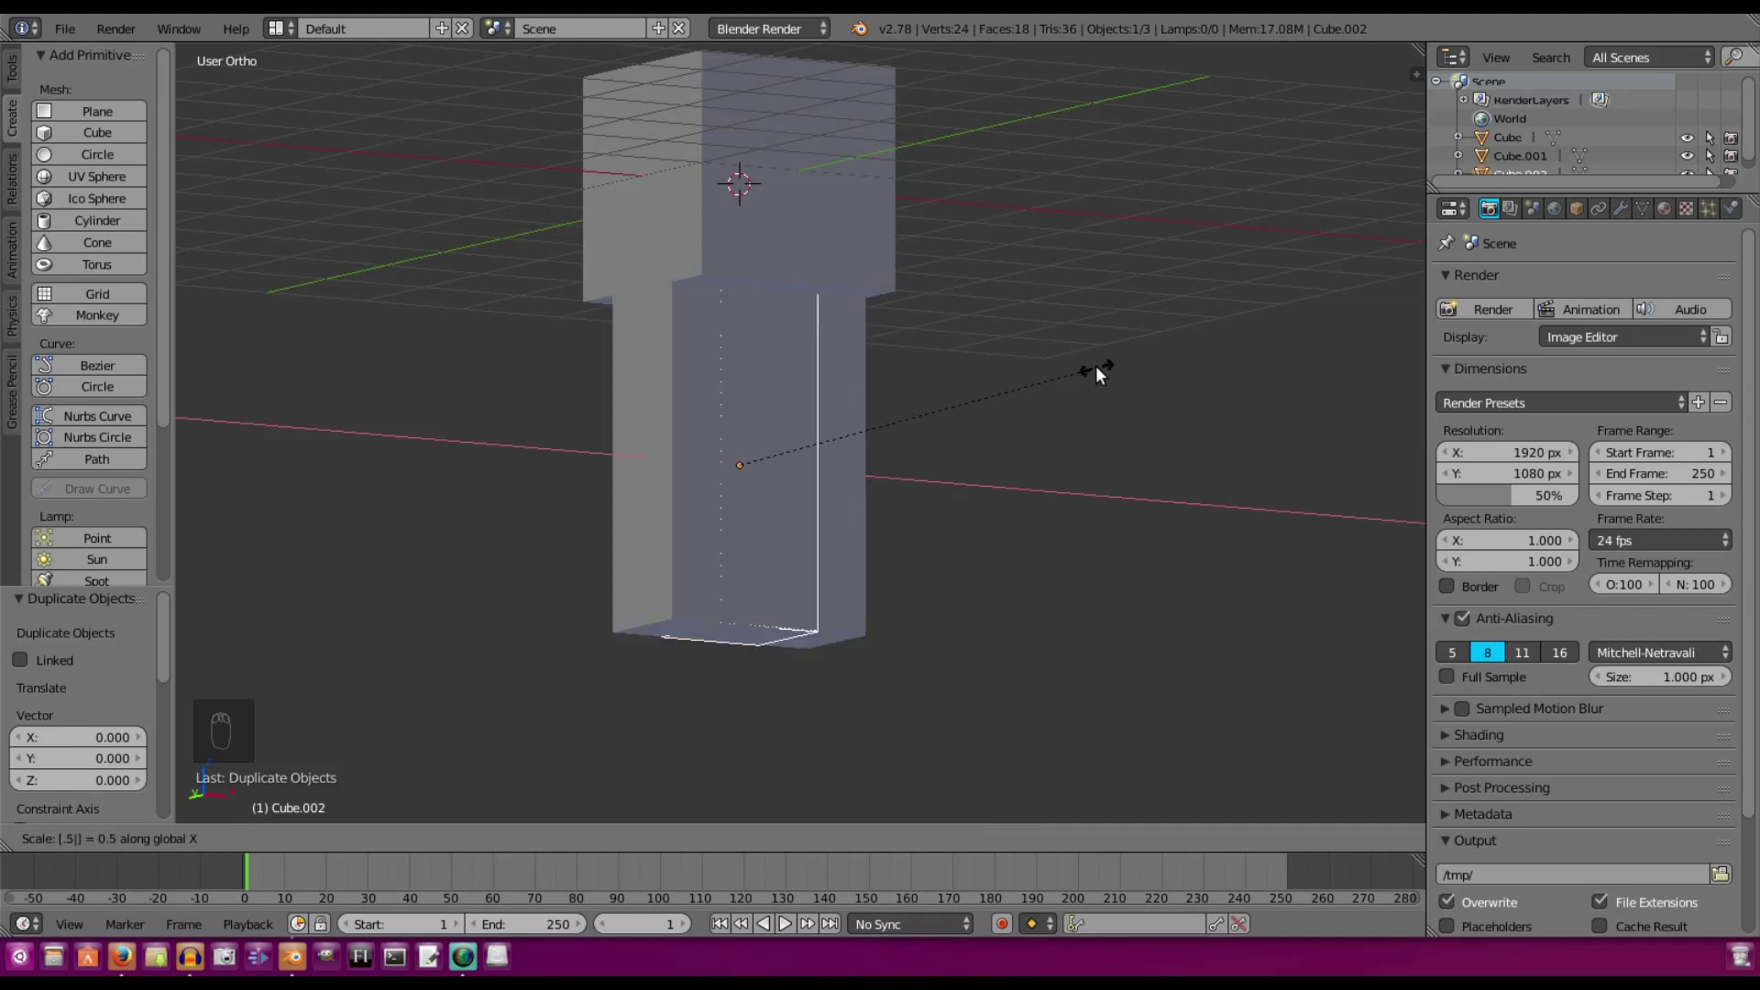
key("Return")
Move the narrow copy by 1.5 along the X axis to form an arm beside the torso
middle_click_drag(1096, 370, 978, 397)
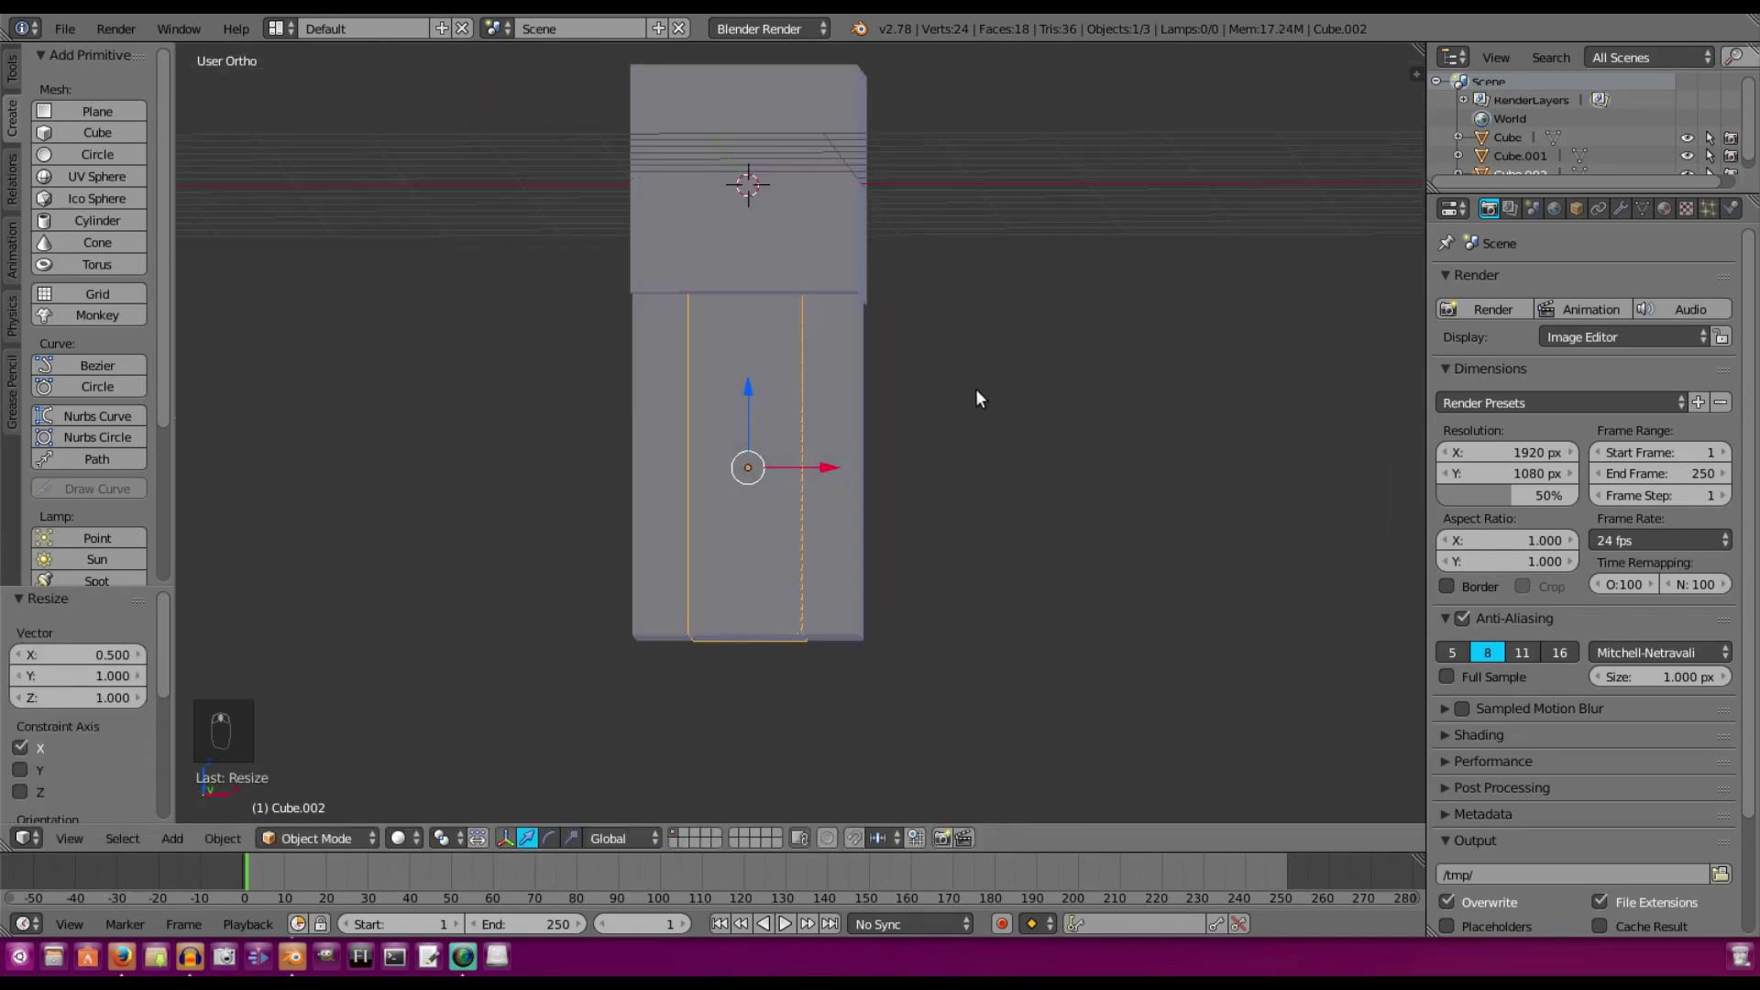
key("g")
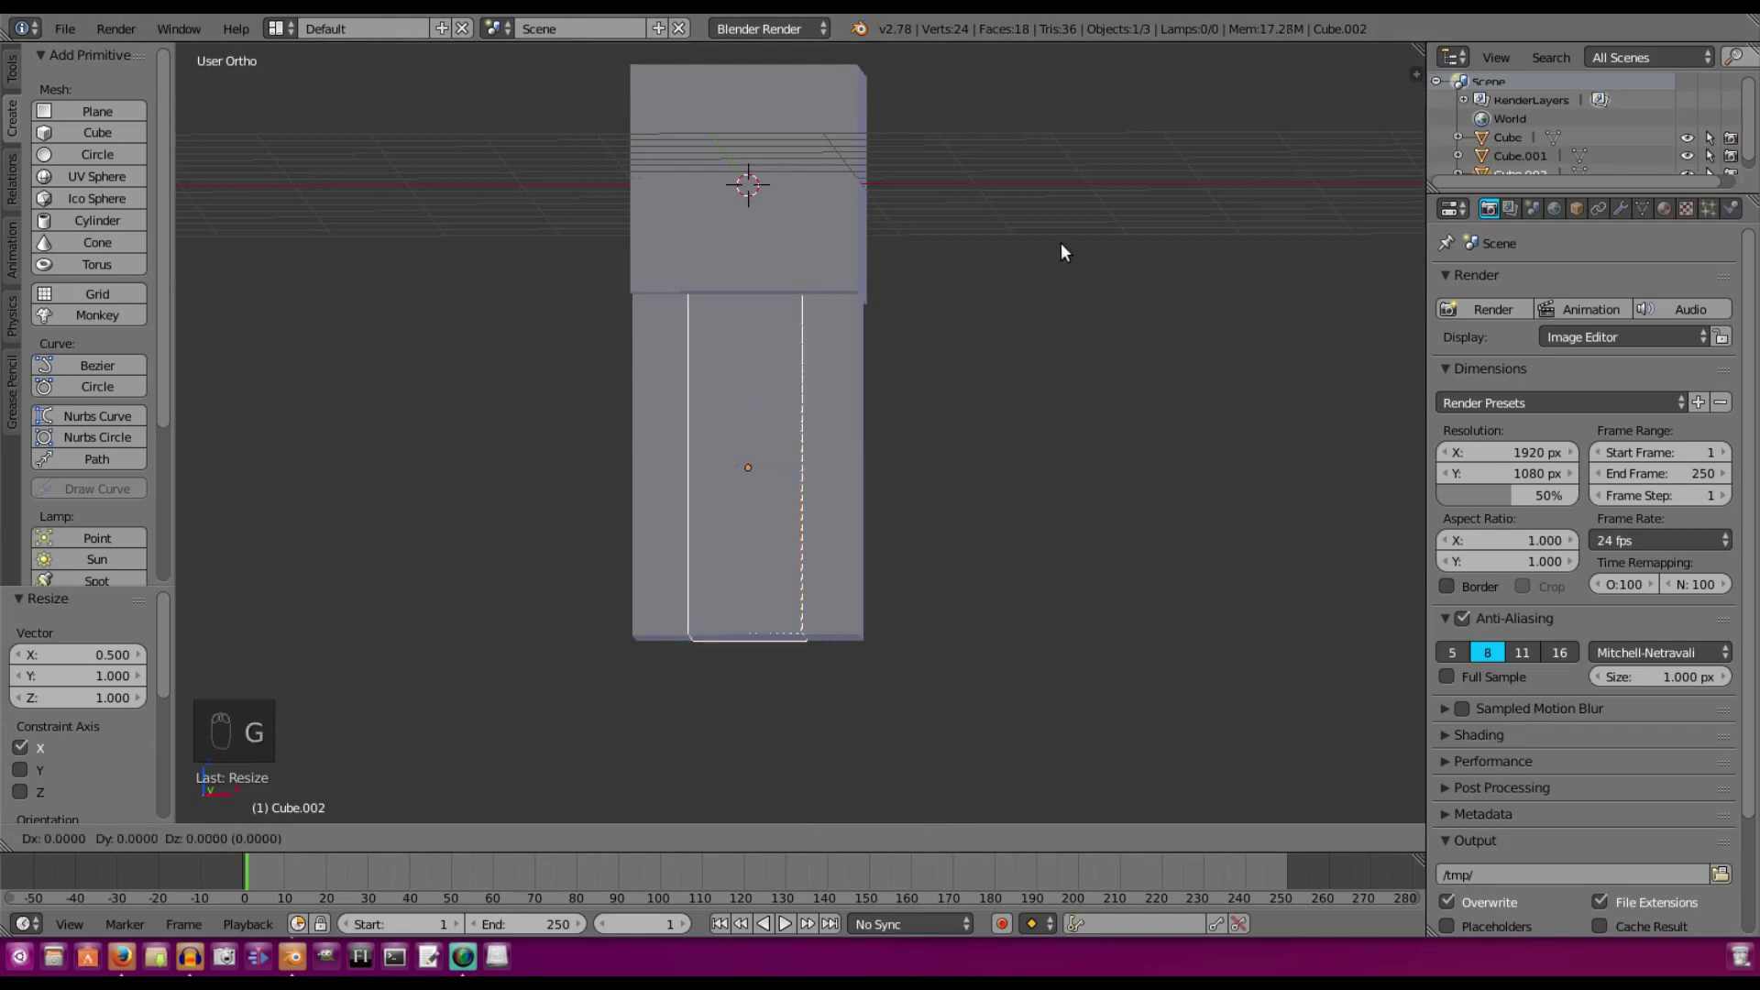
type("x")
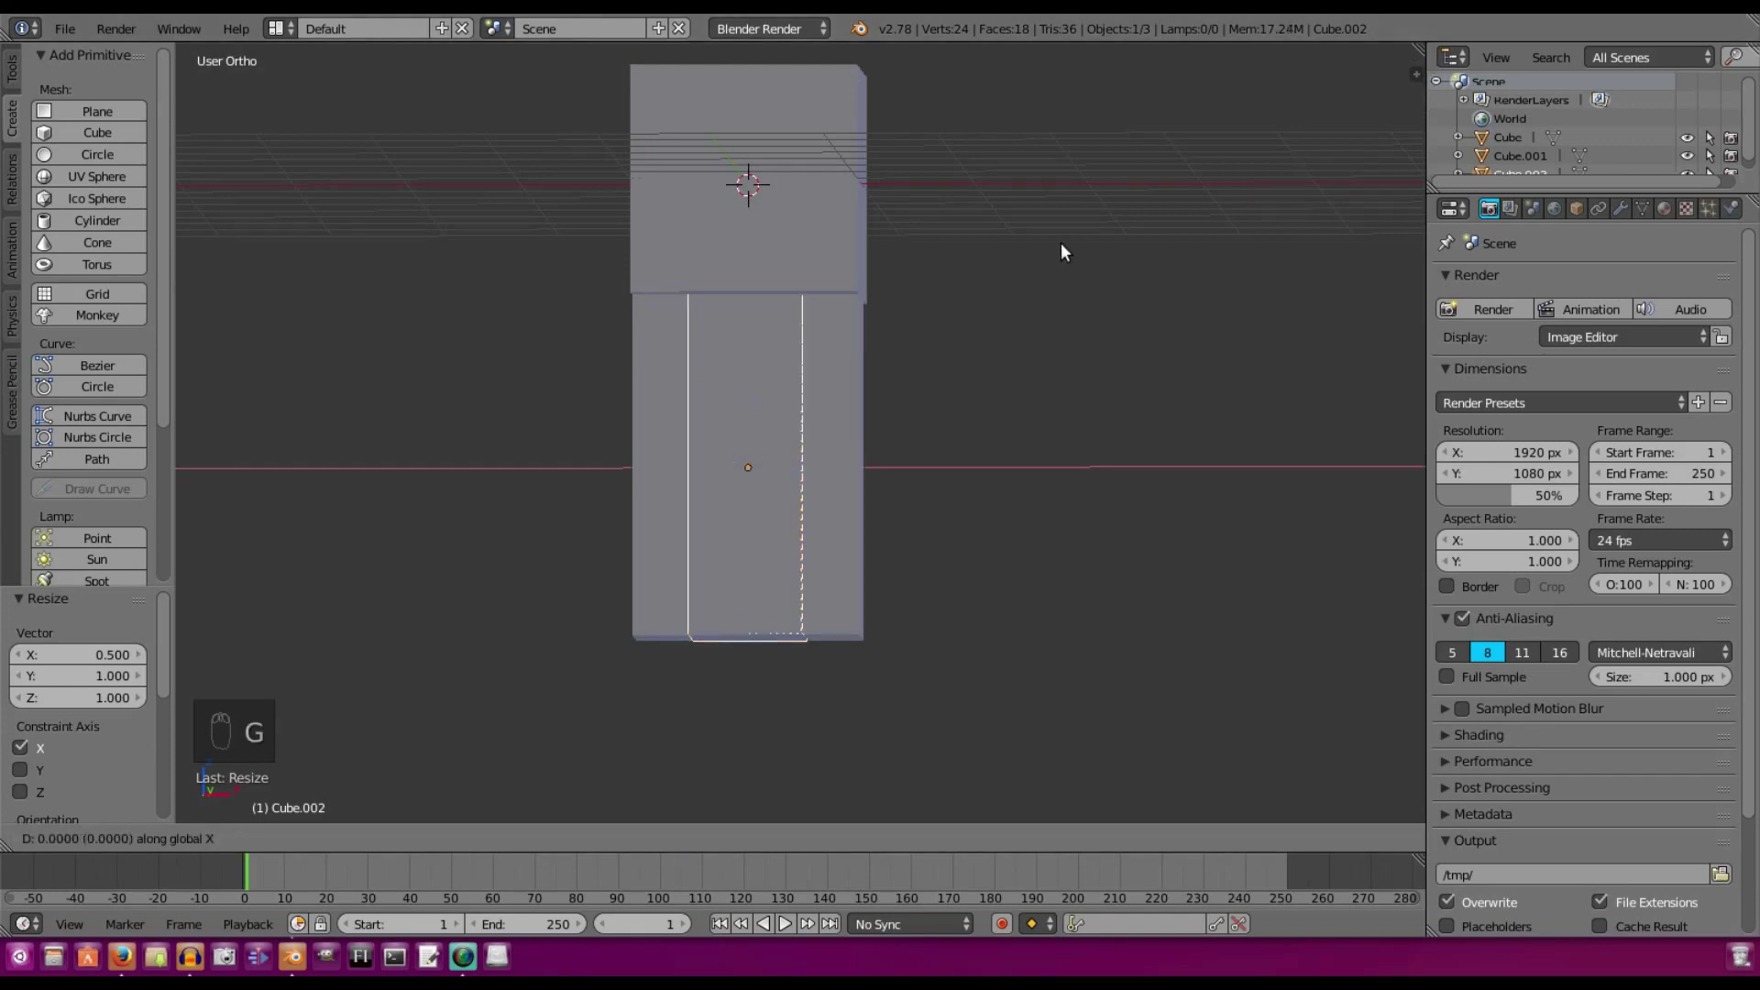
type("1.5")
key("Return")
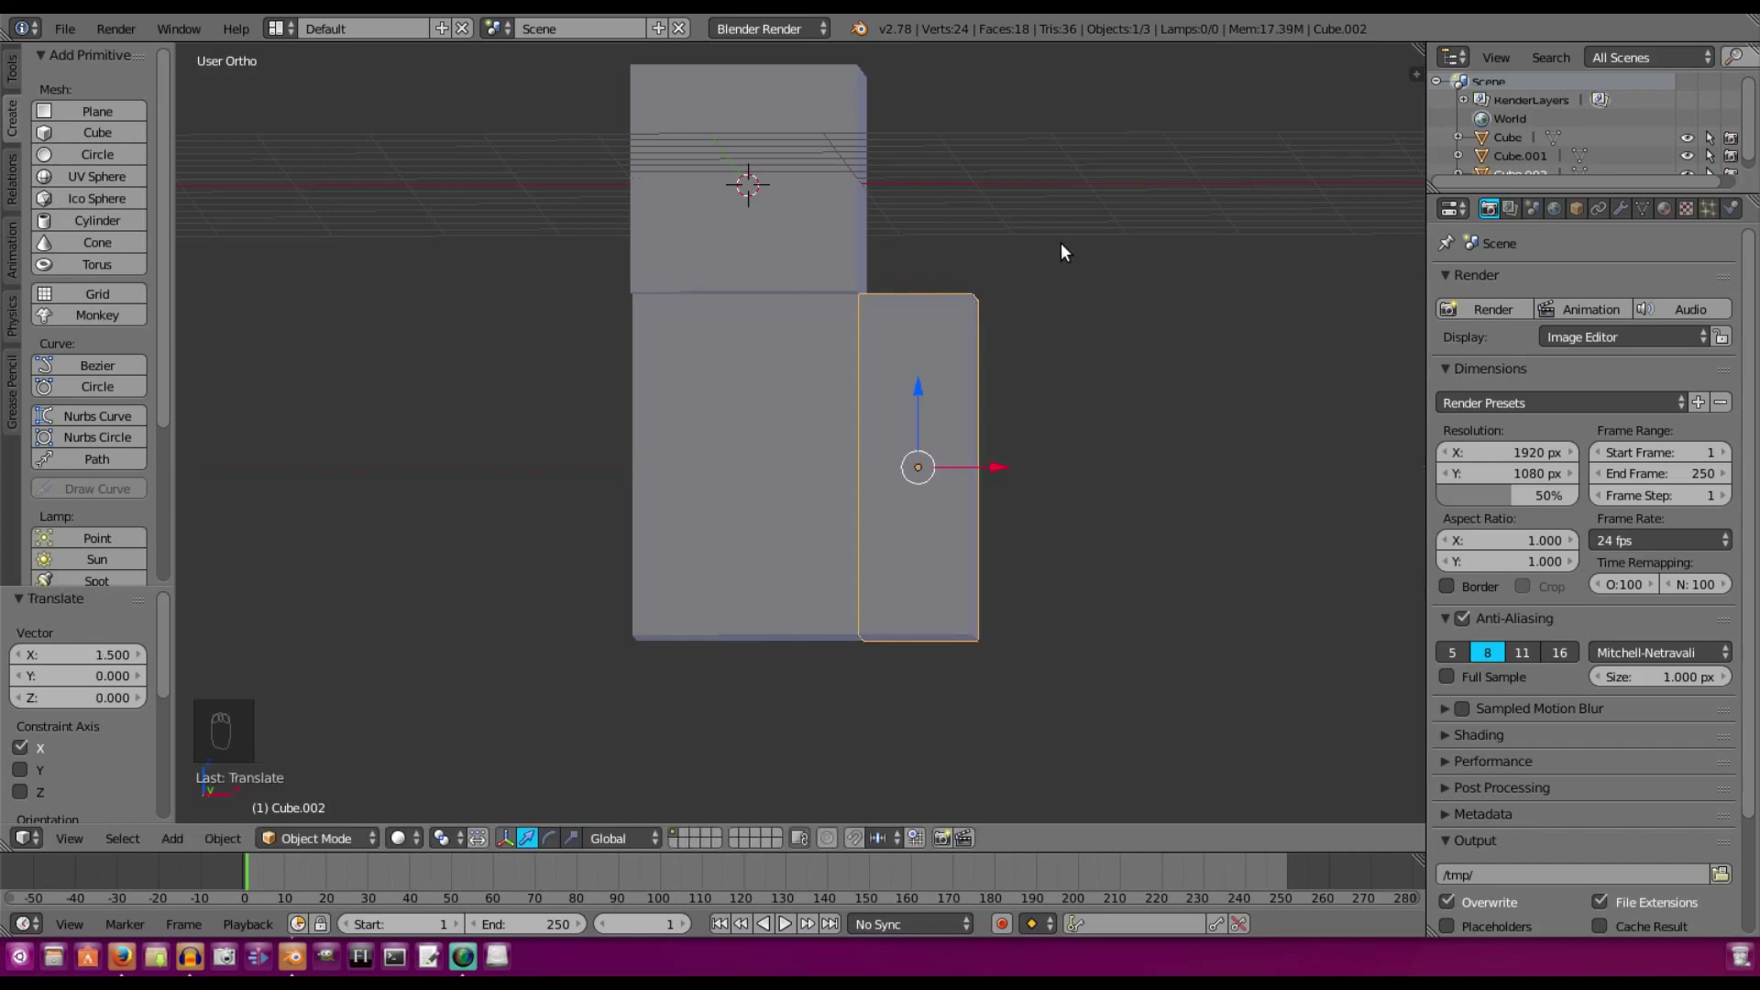
Duplicate the arm in place and set the copy's X location to -1.5 on the torso's opposite side
middle_click_drag(1062, 252, 880, 385)
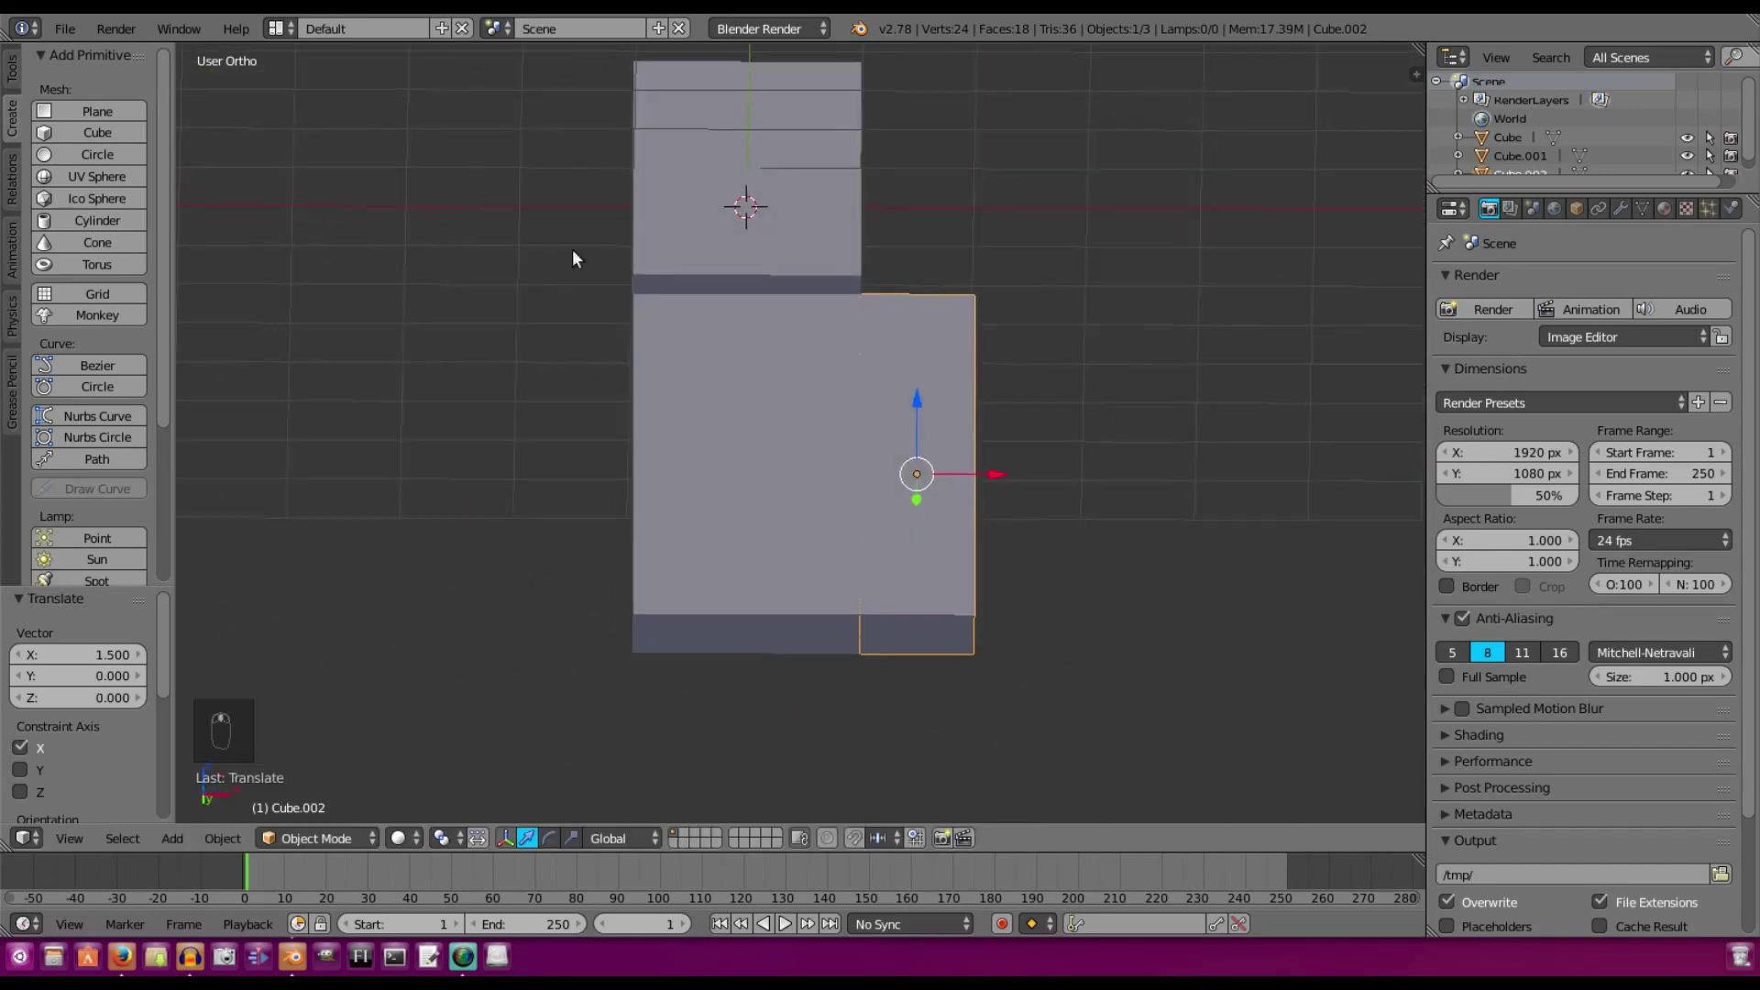
middle_click_drag(849, 263, 880, 414)
key("KP_5")
key("shift+d")
right_click(1115, 389)
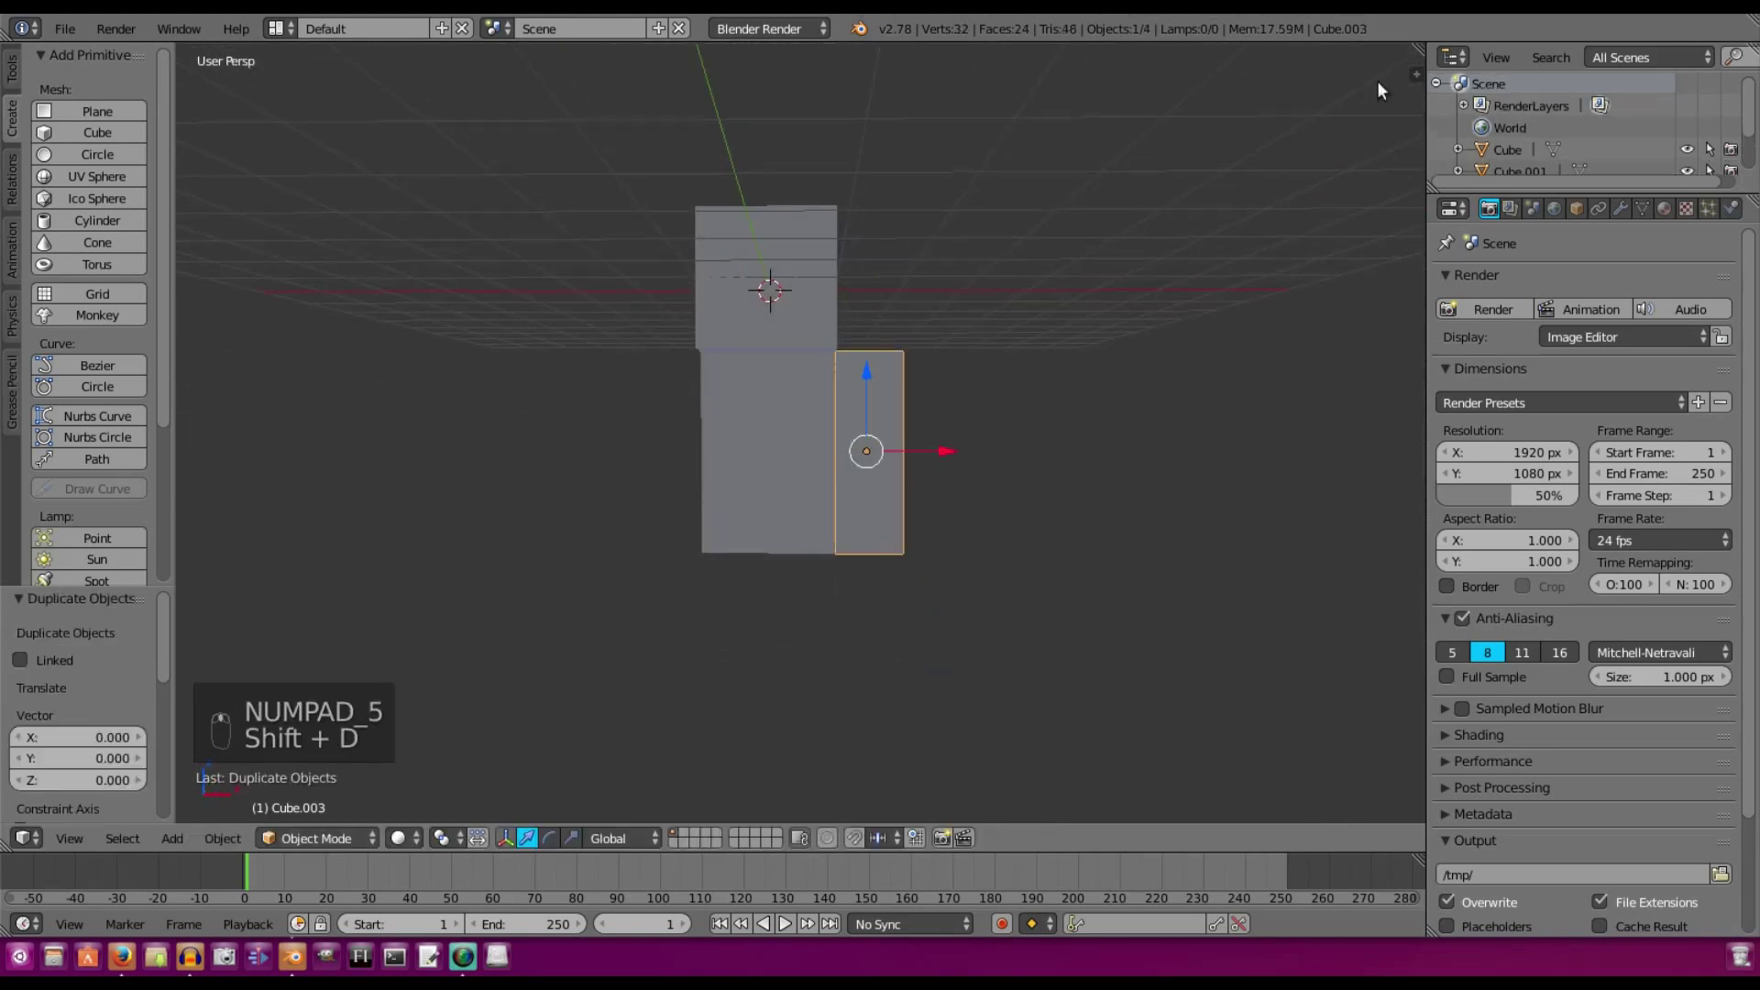
left_click(1416, 73)
scroll(1316, 214, "up", 5)
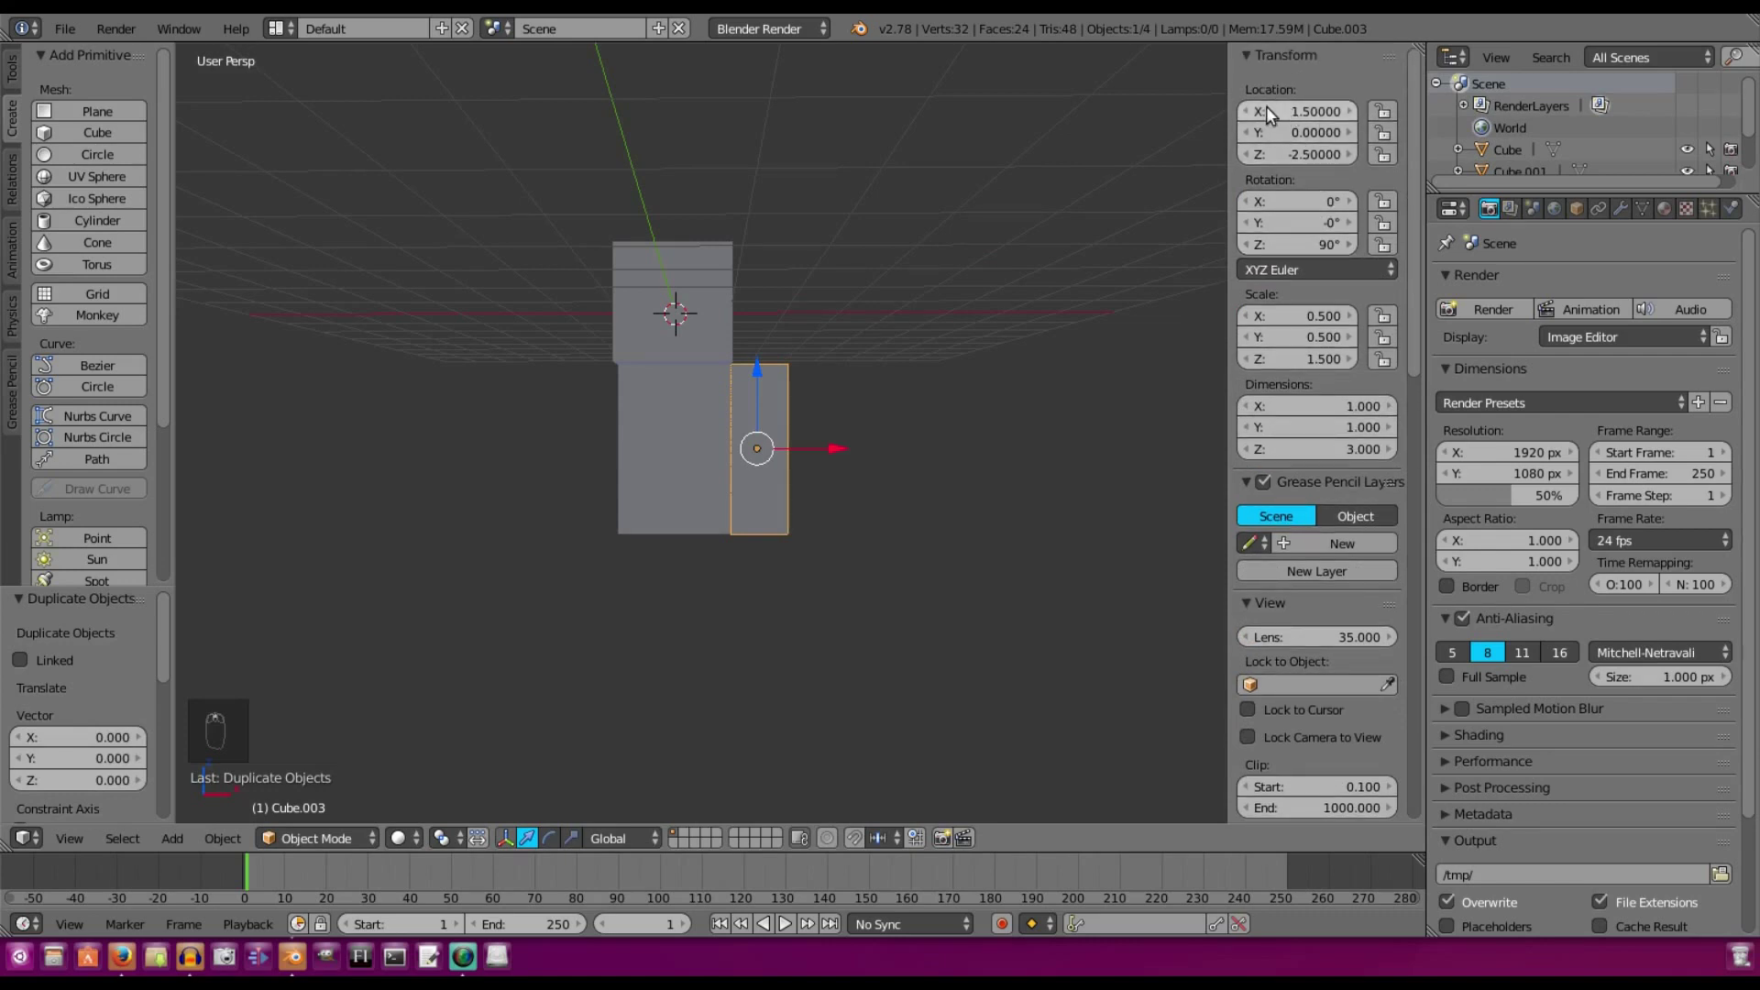
left_click(1316, 112)
type("-1.5")
key("Return")
middle_click_drag(500, 404, 663, 452)
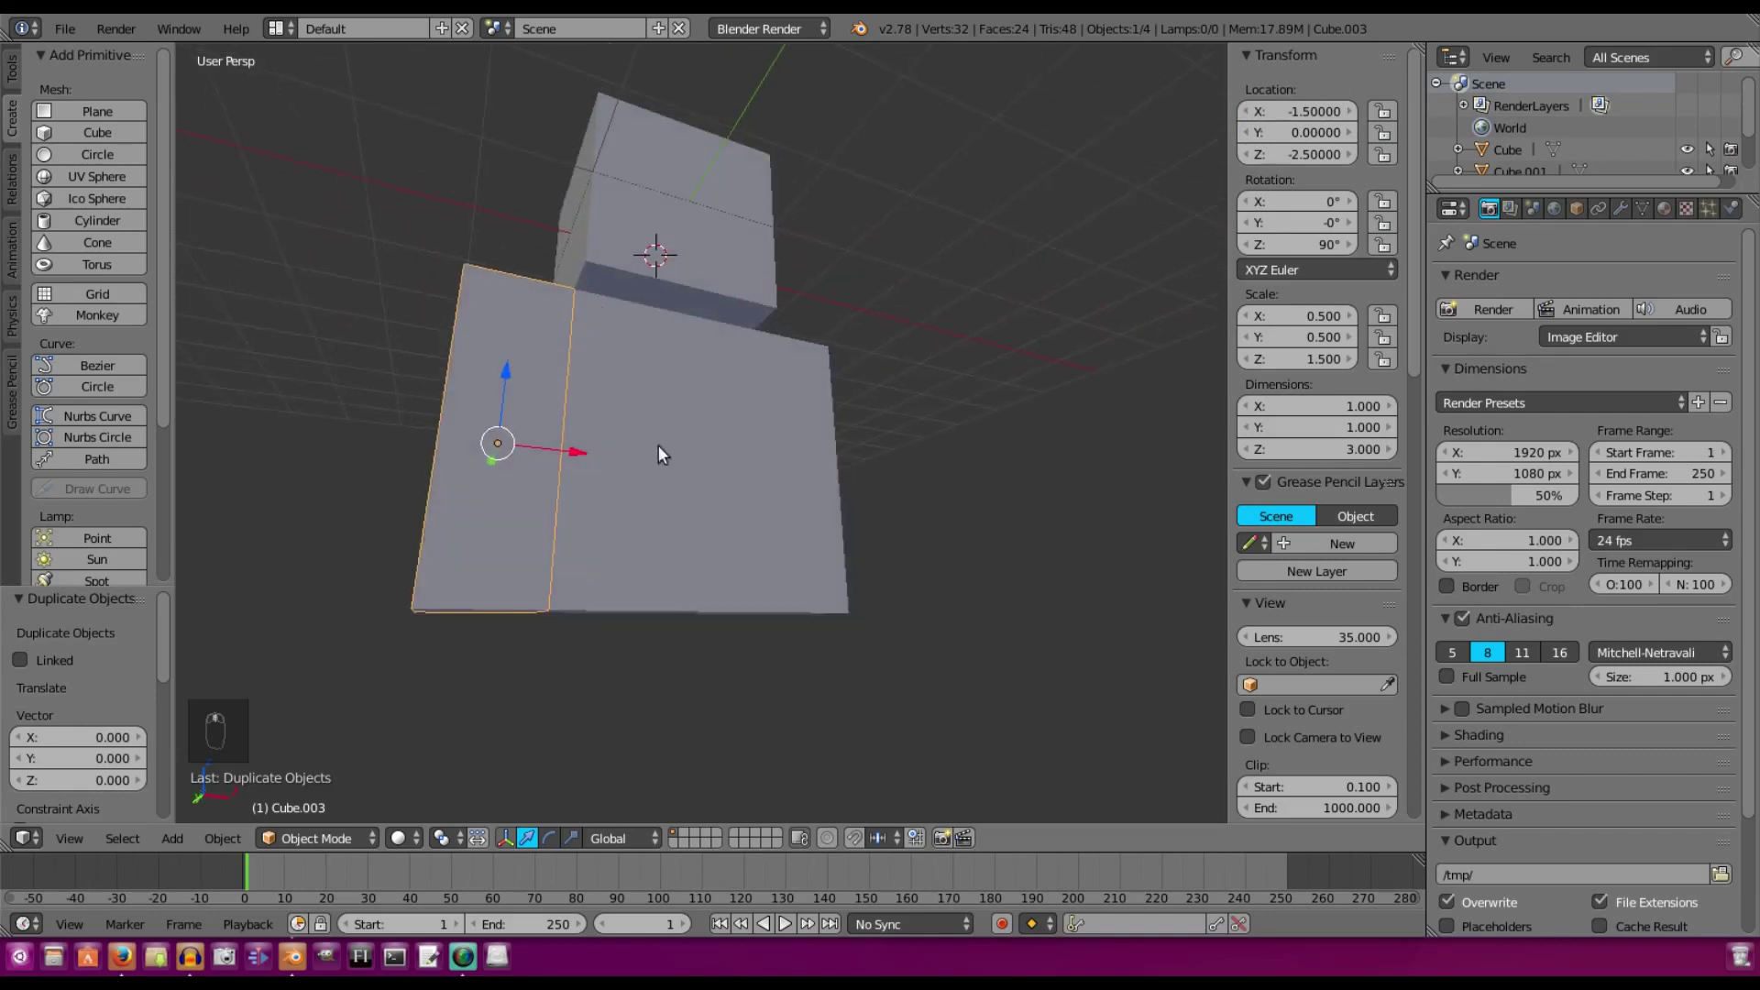
Duplicate the second arm in place and set the copy's X location to 0
right_click(653, 366)
middle_click_drag(653, 365, 802, 348)
right_click(712, 121)
scroll(710, 392, "down", 2)
right_click(556, 427)
key("shift+d")
right_click(803, 349)
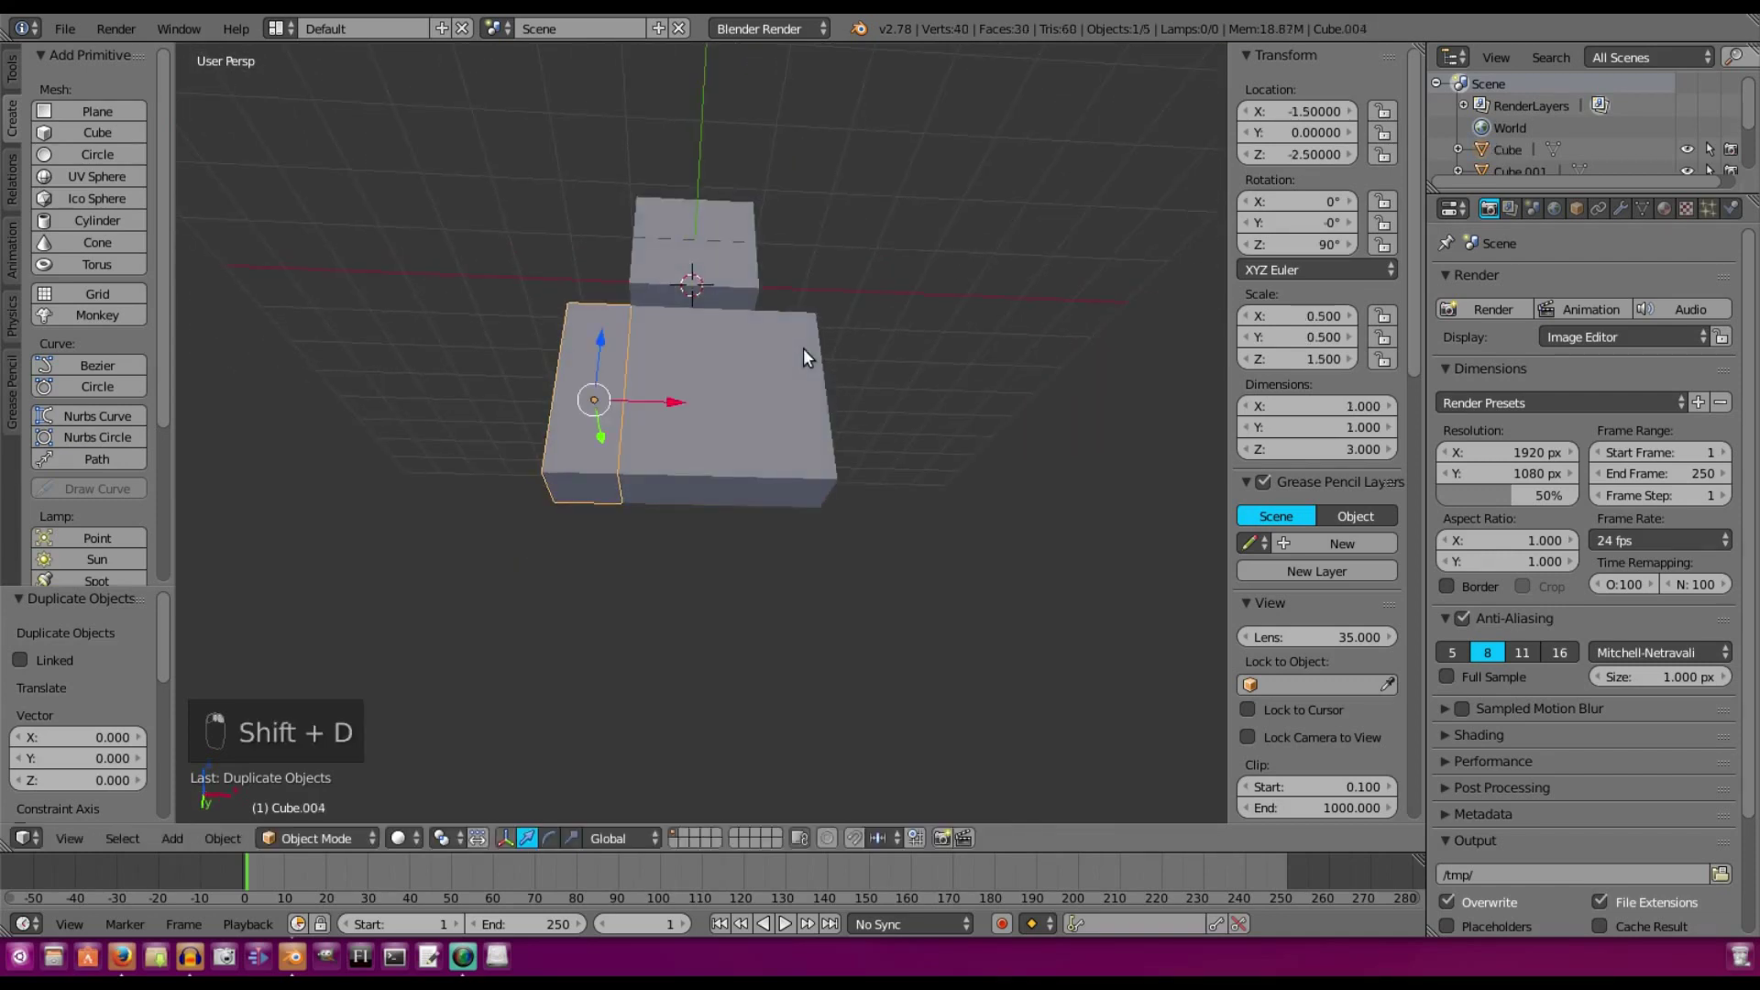
left_click(1317, 111)
type("0")
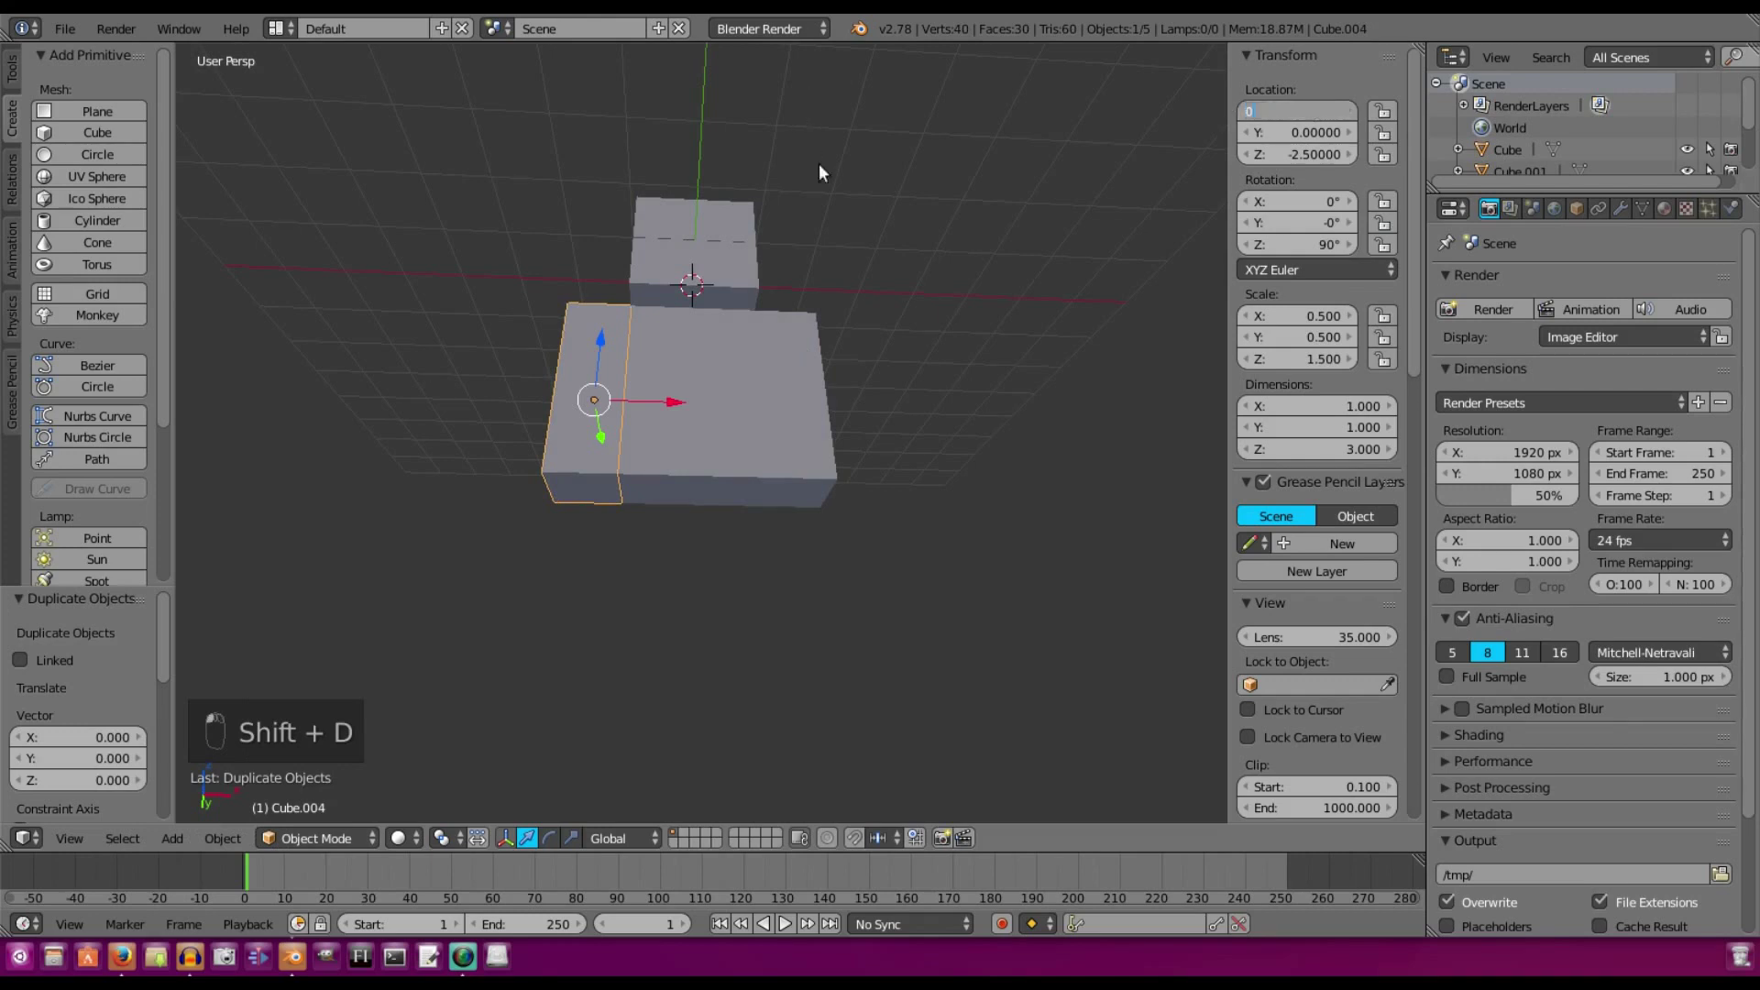
key("Return")
Move the centred copy by 0.5 along the X axis
middle_click_drag(838, 272, 817, 332)
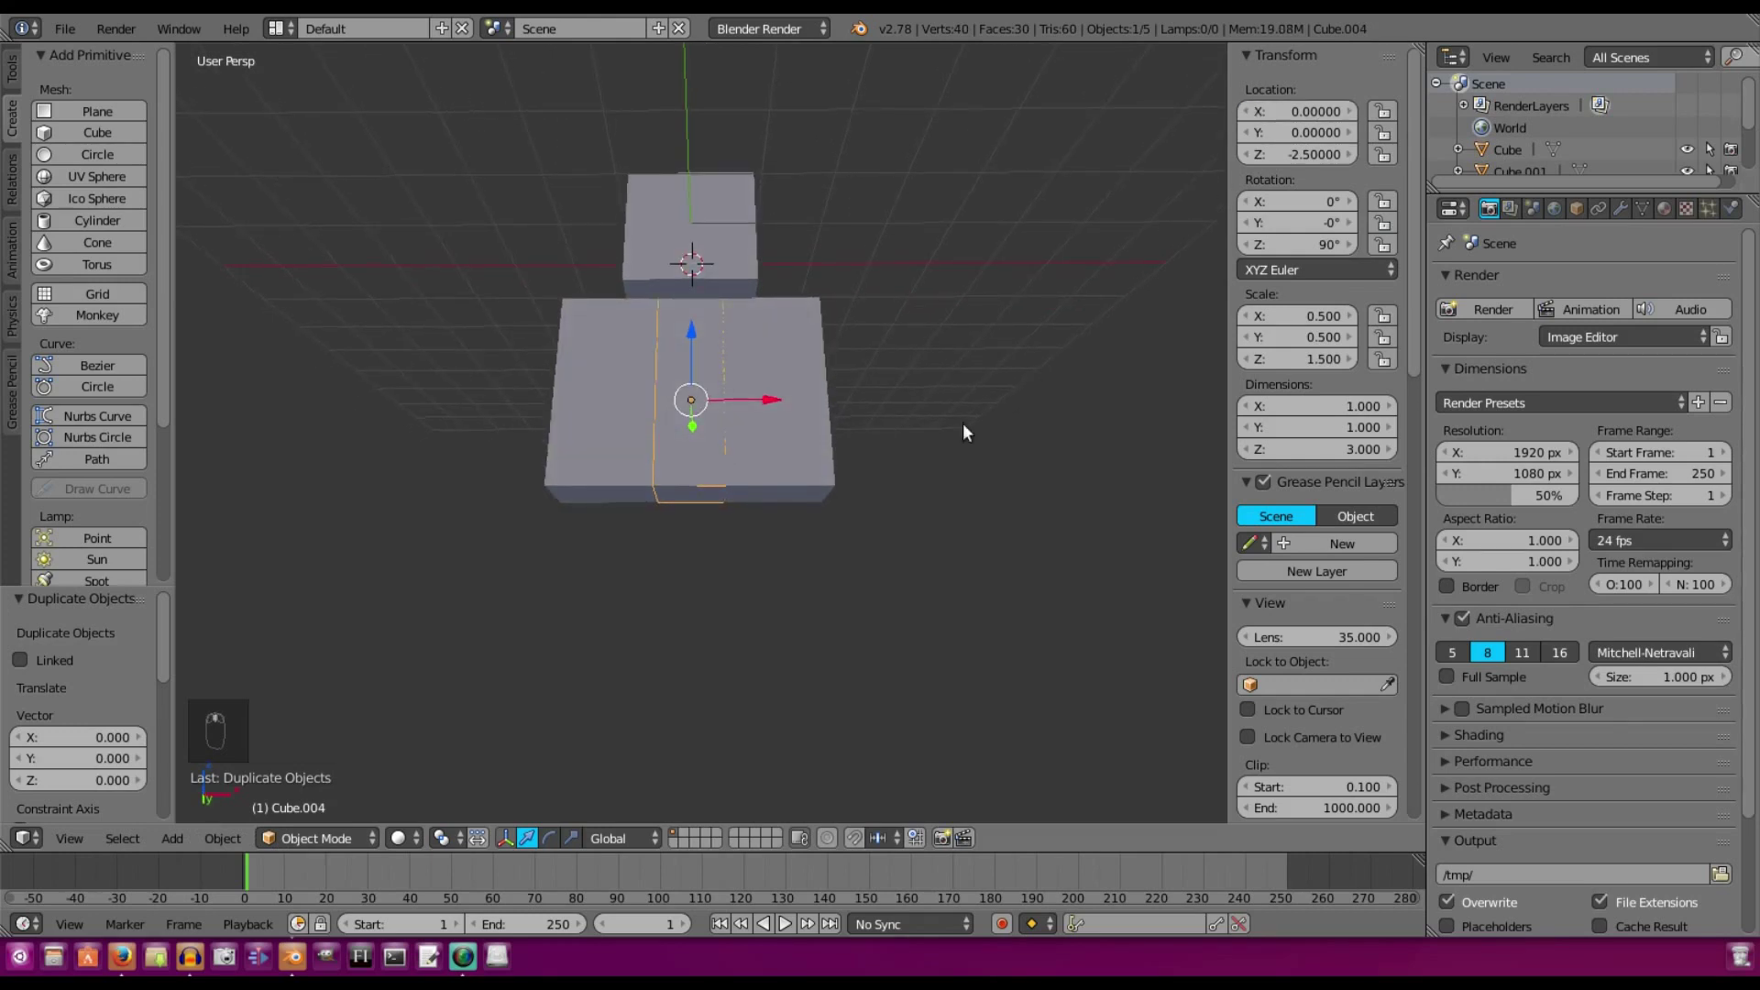
type("gx")
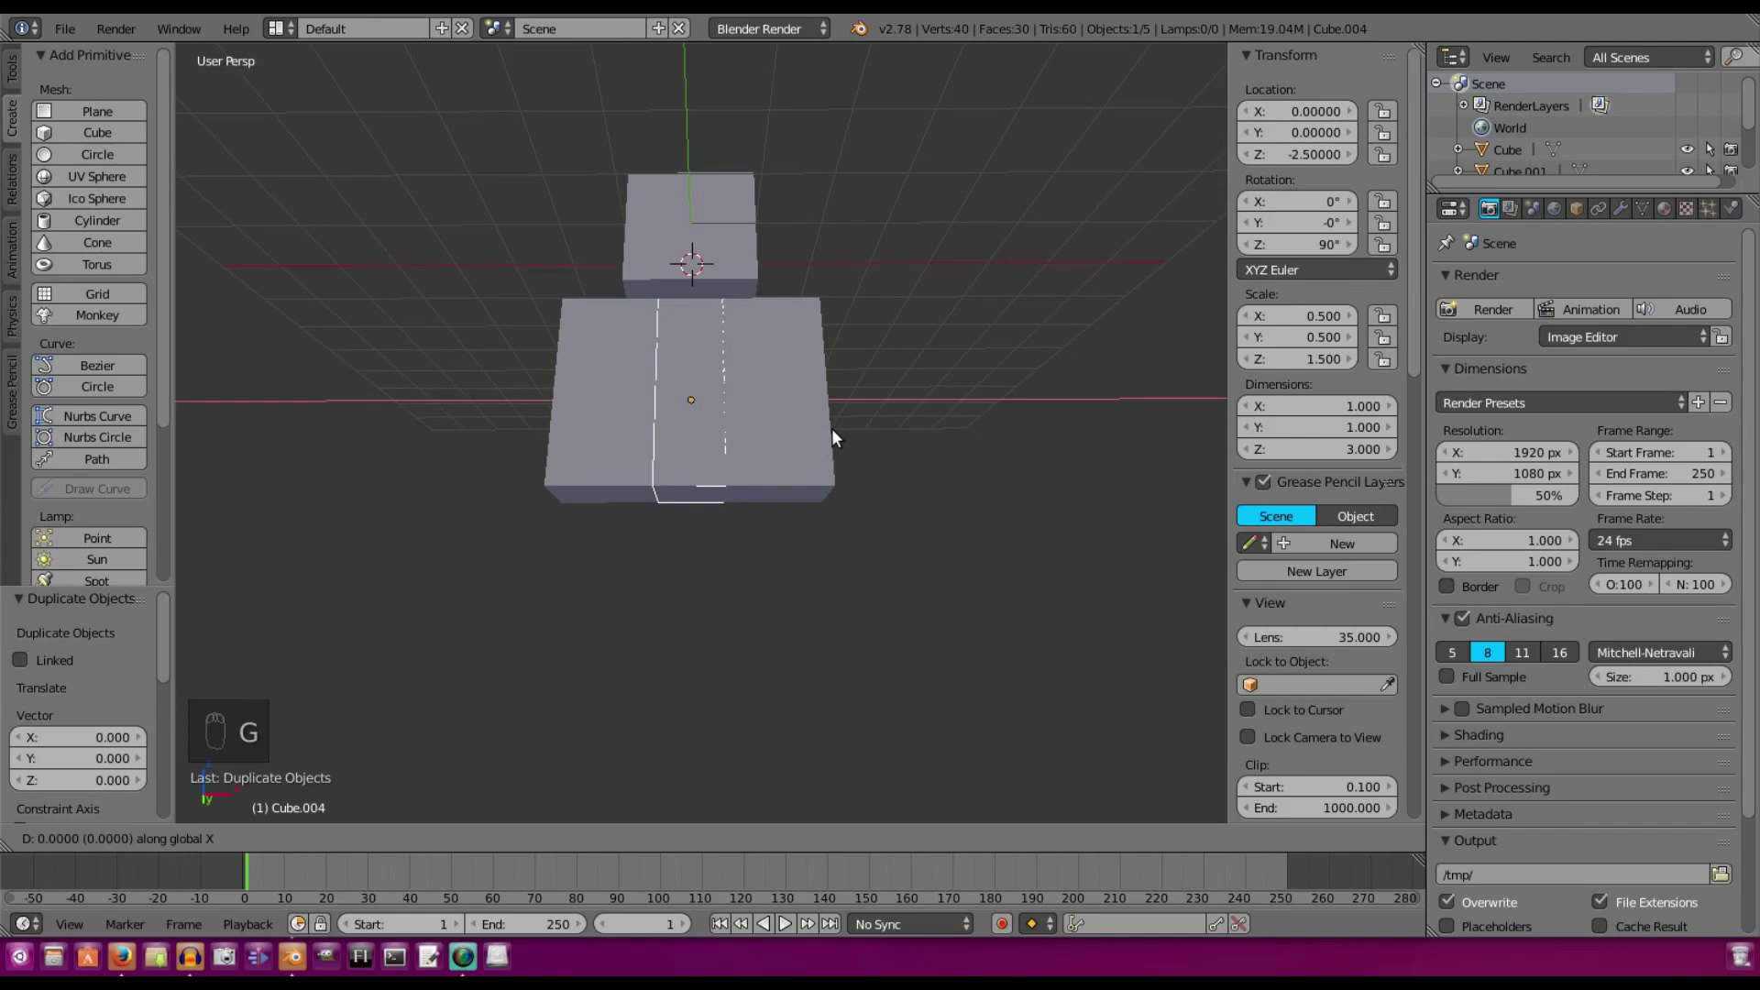
type(".5")
key("Return")
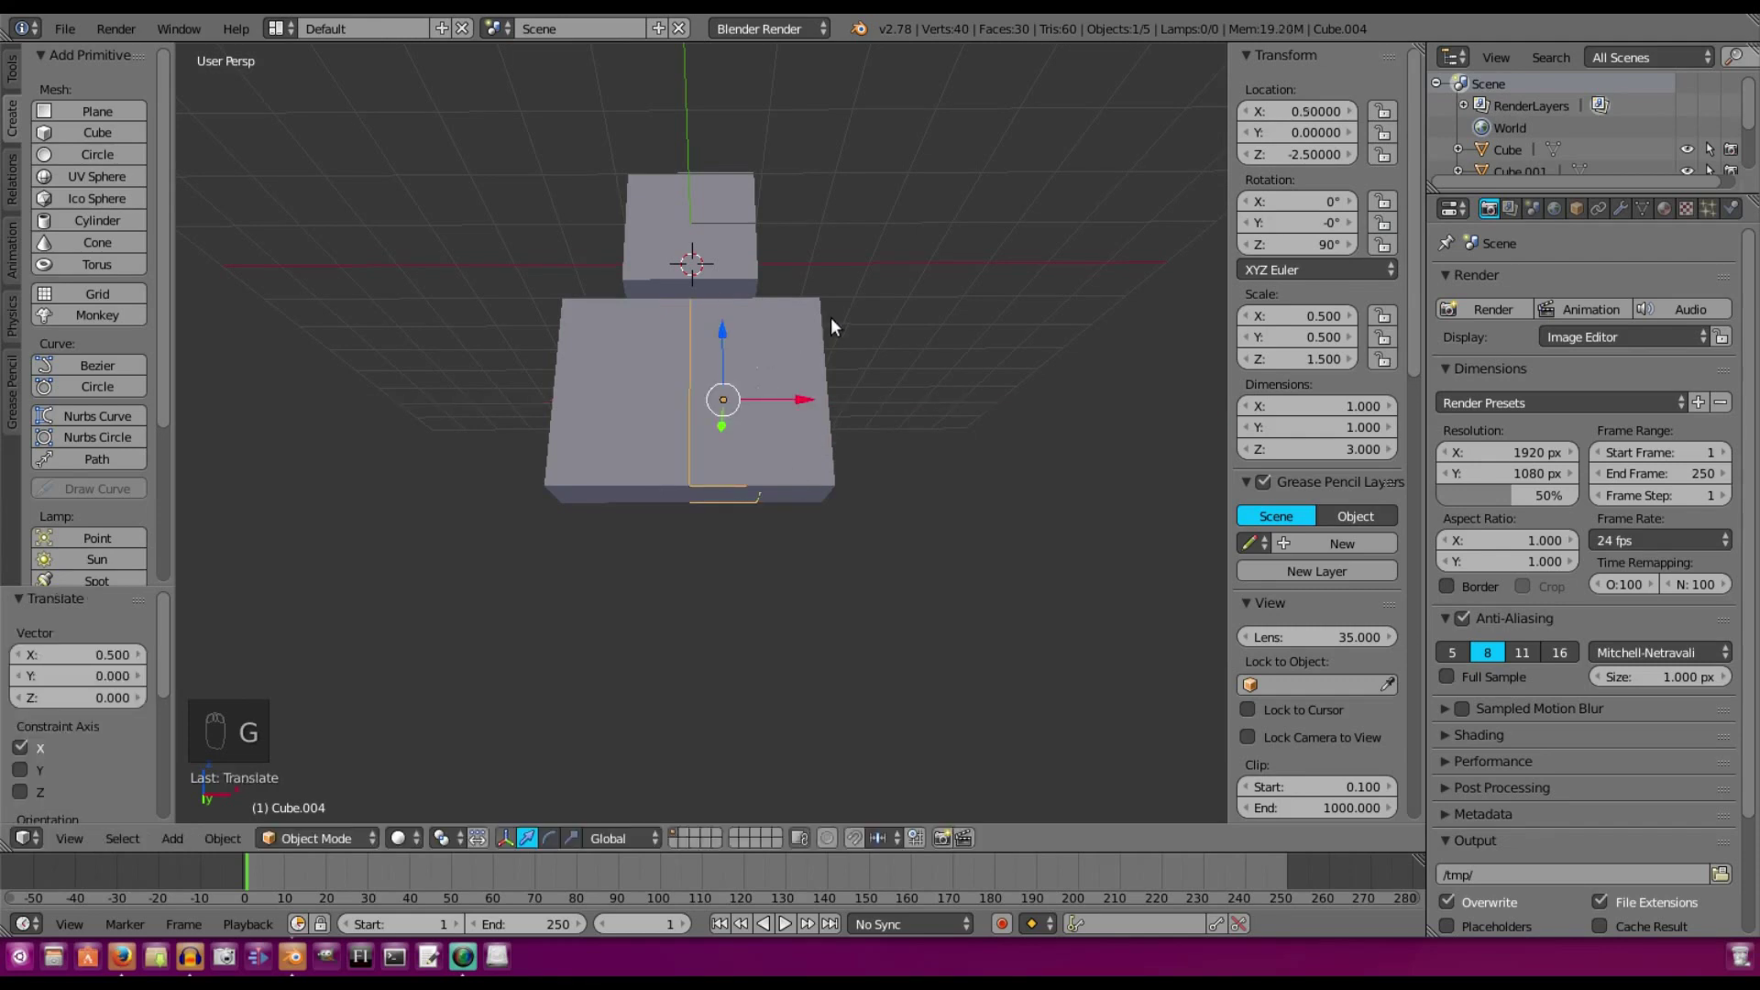
key("g")
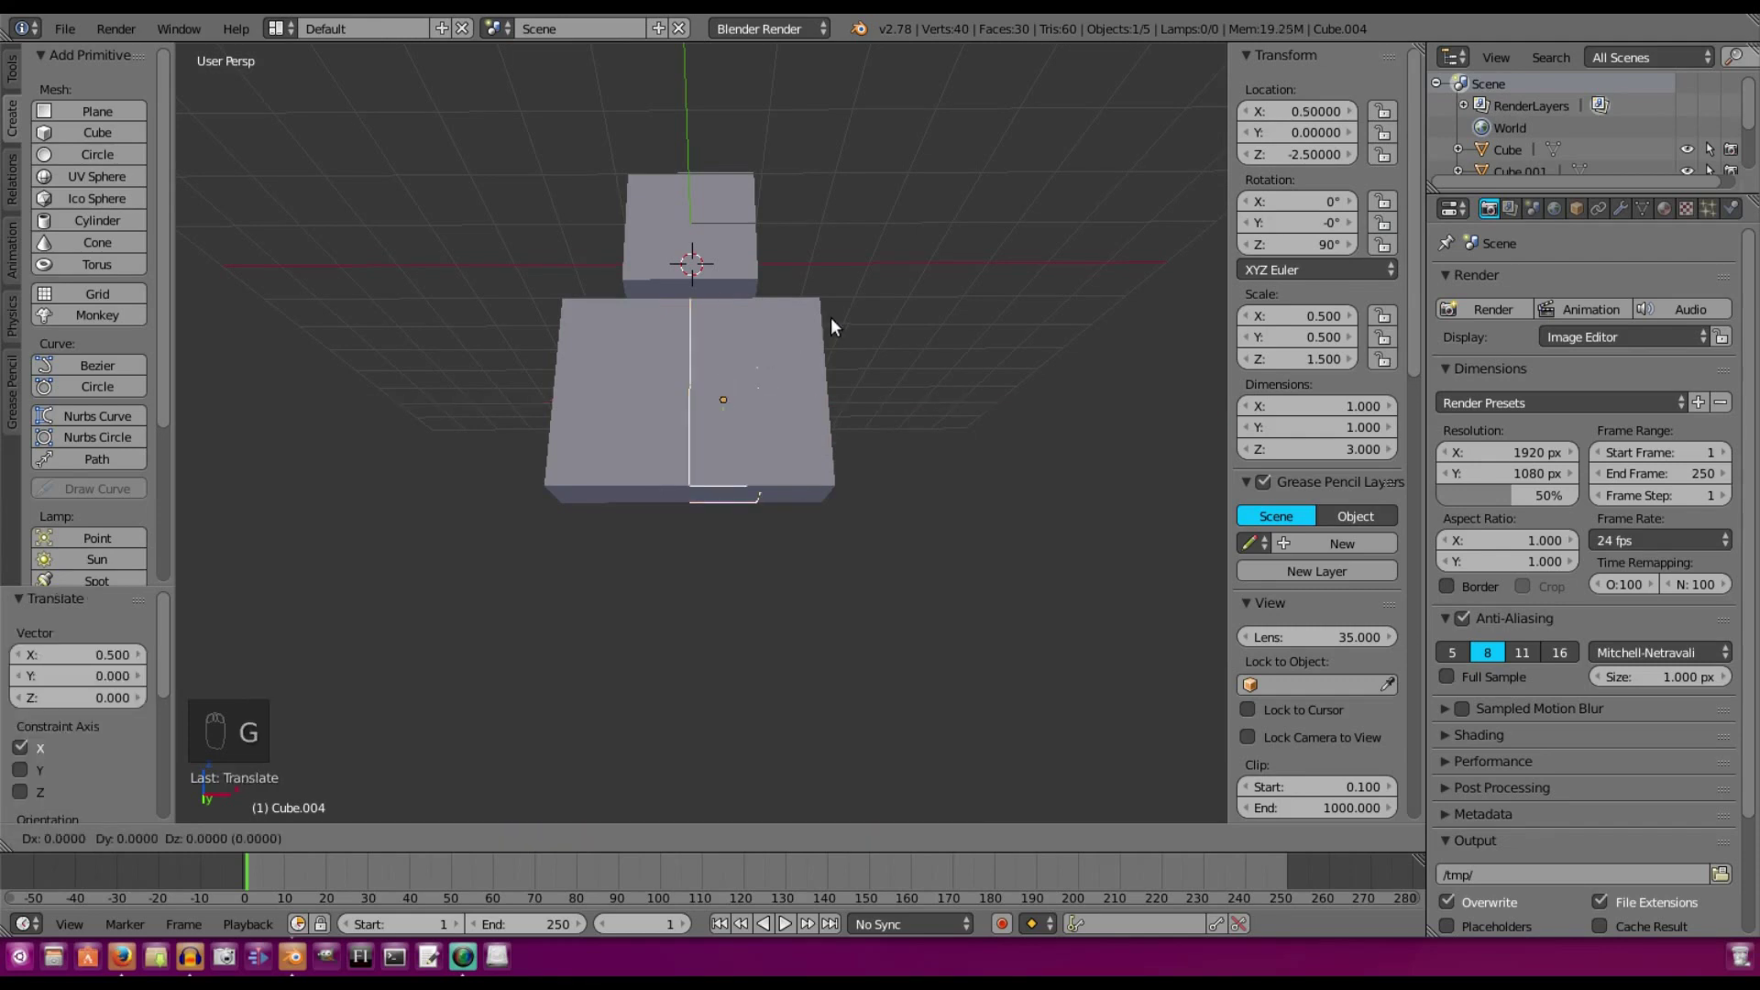
type("z1.5")
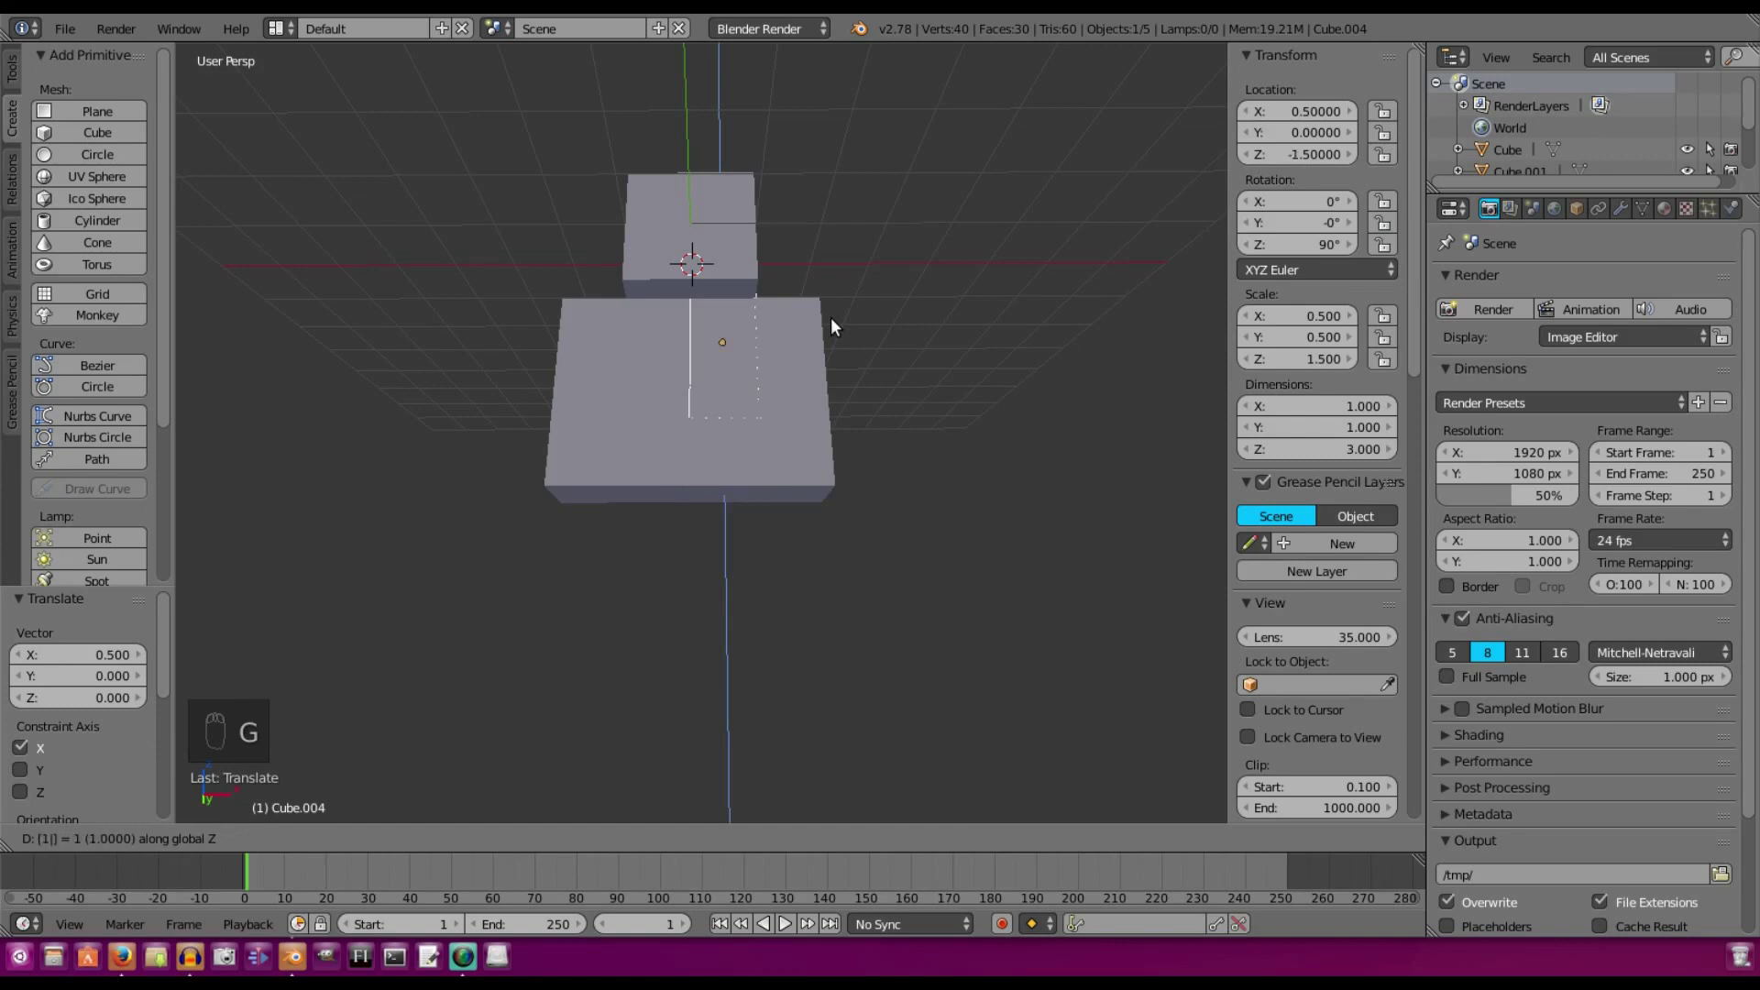
key("Escape")
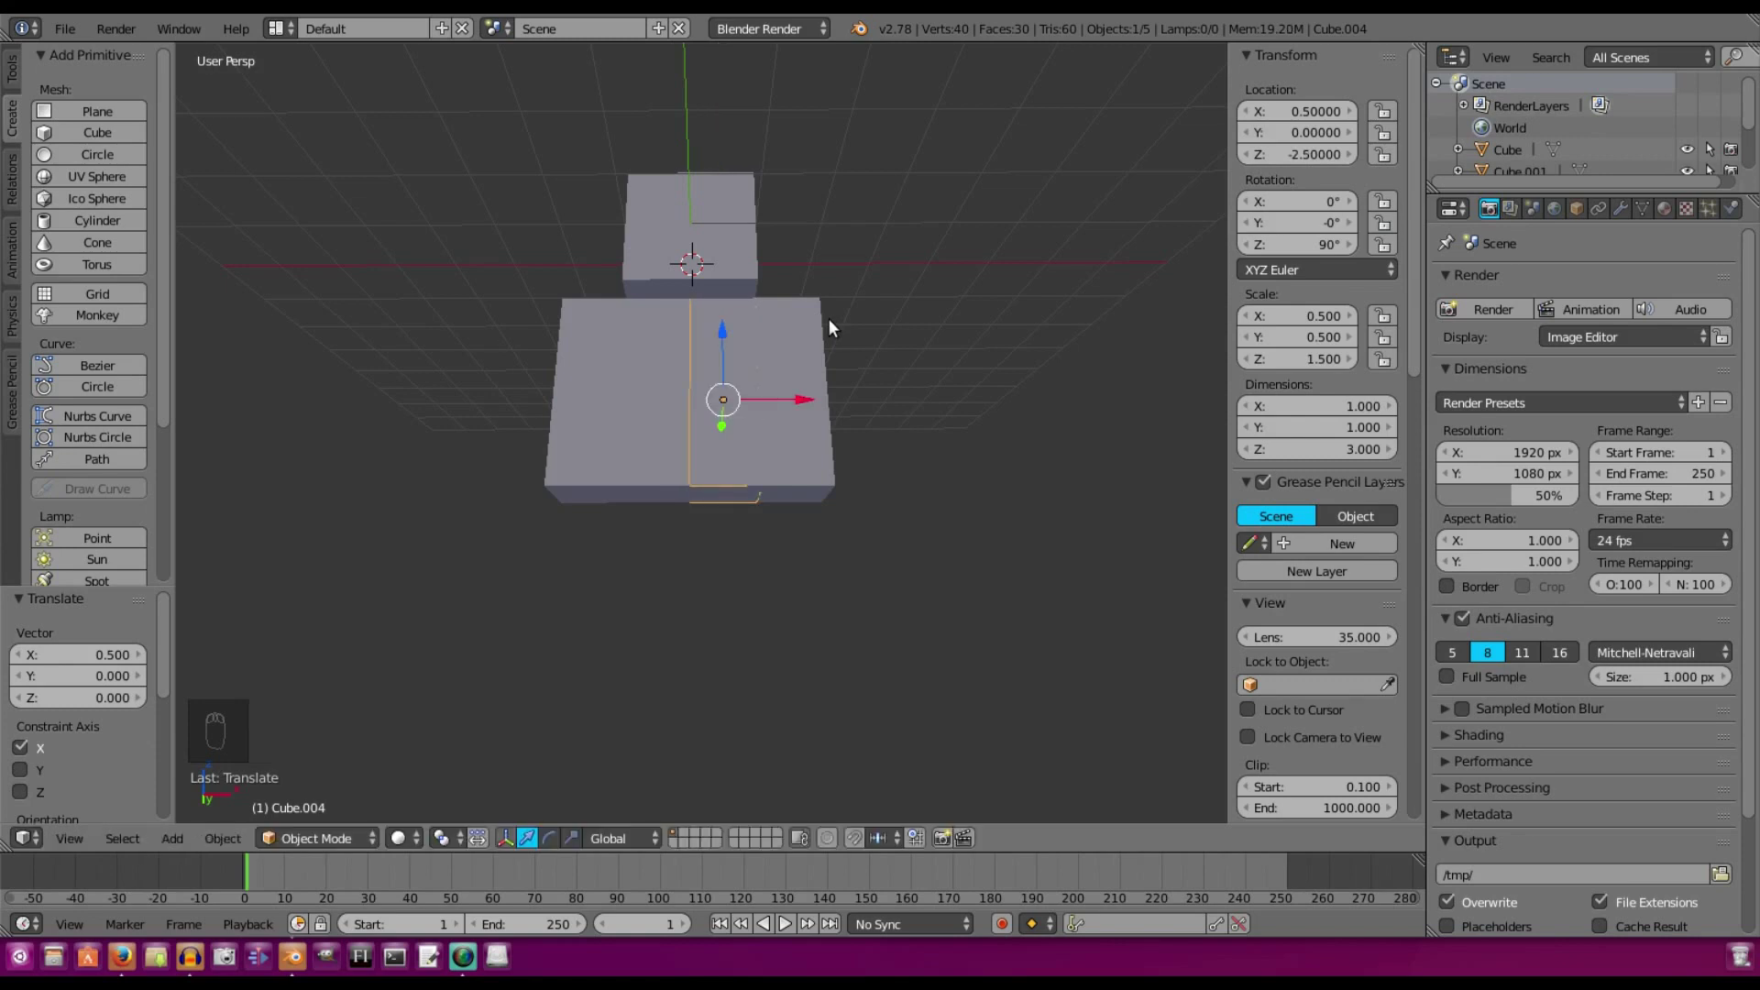
type("gz2")
key("Escape")
type("gz2.5")
key("Escape")
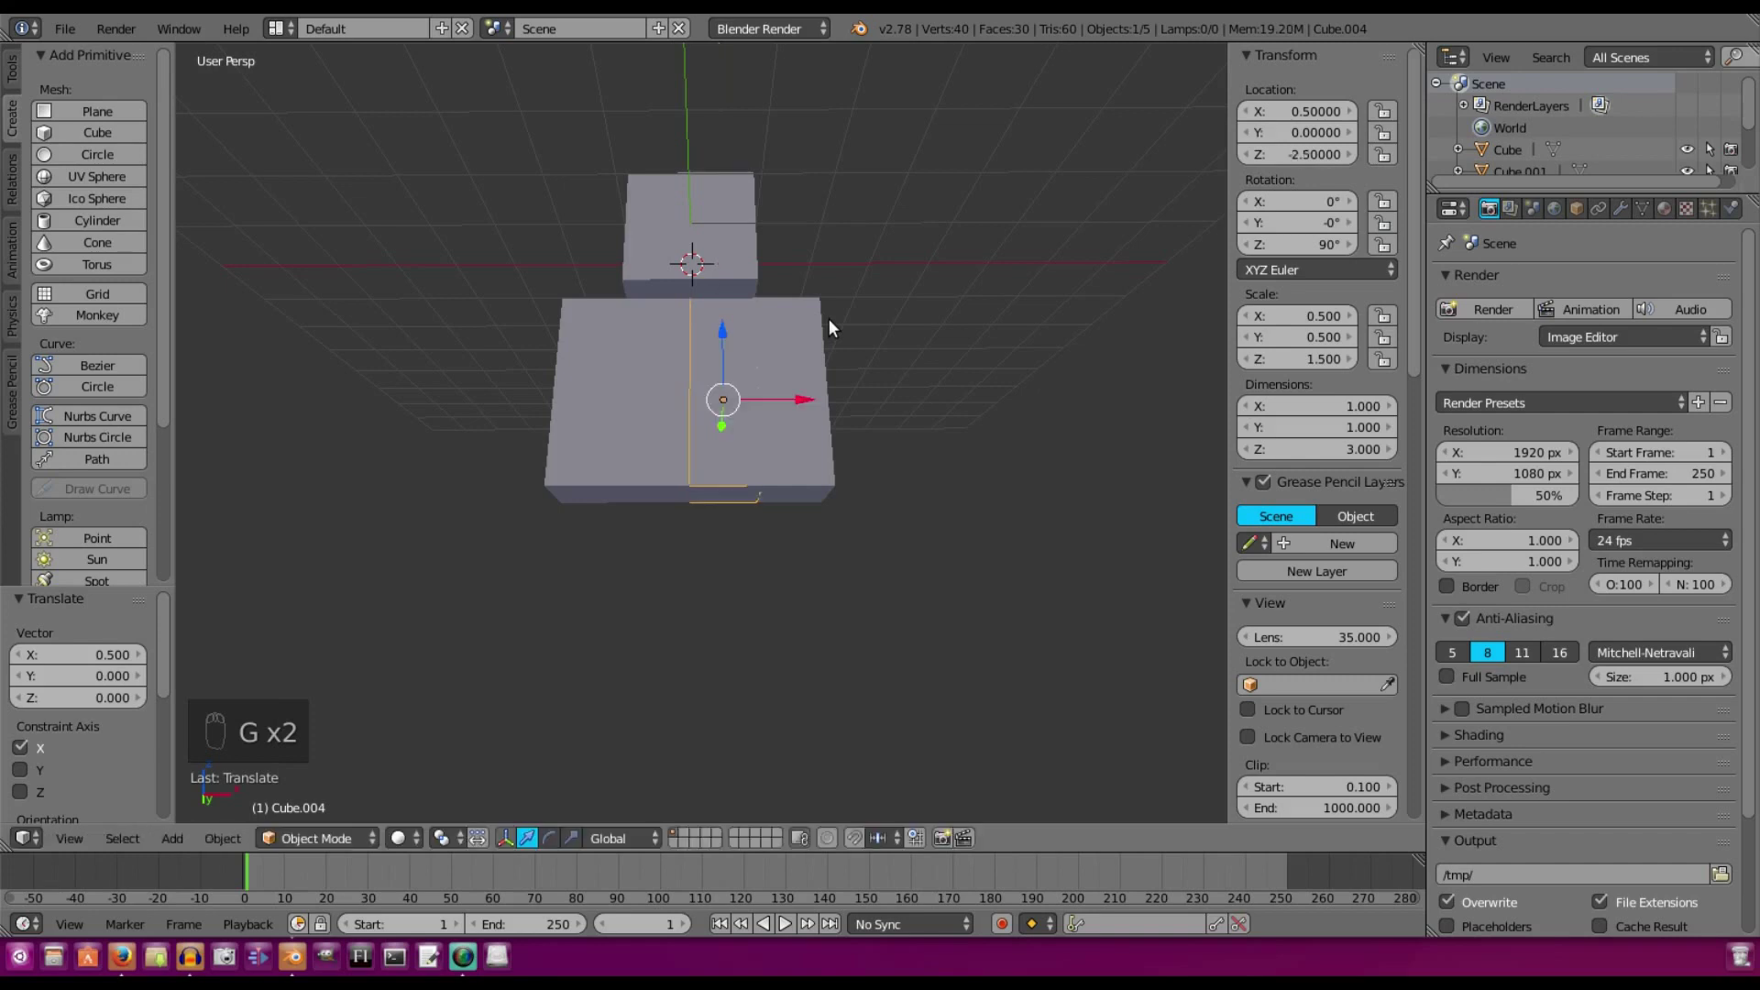
Move the copy by -3 along the Z axis to form a leg directly beneath the torso
type("gz")
type("3")
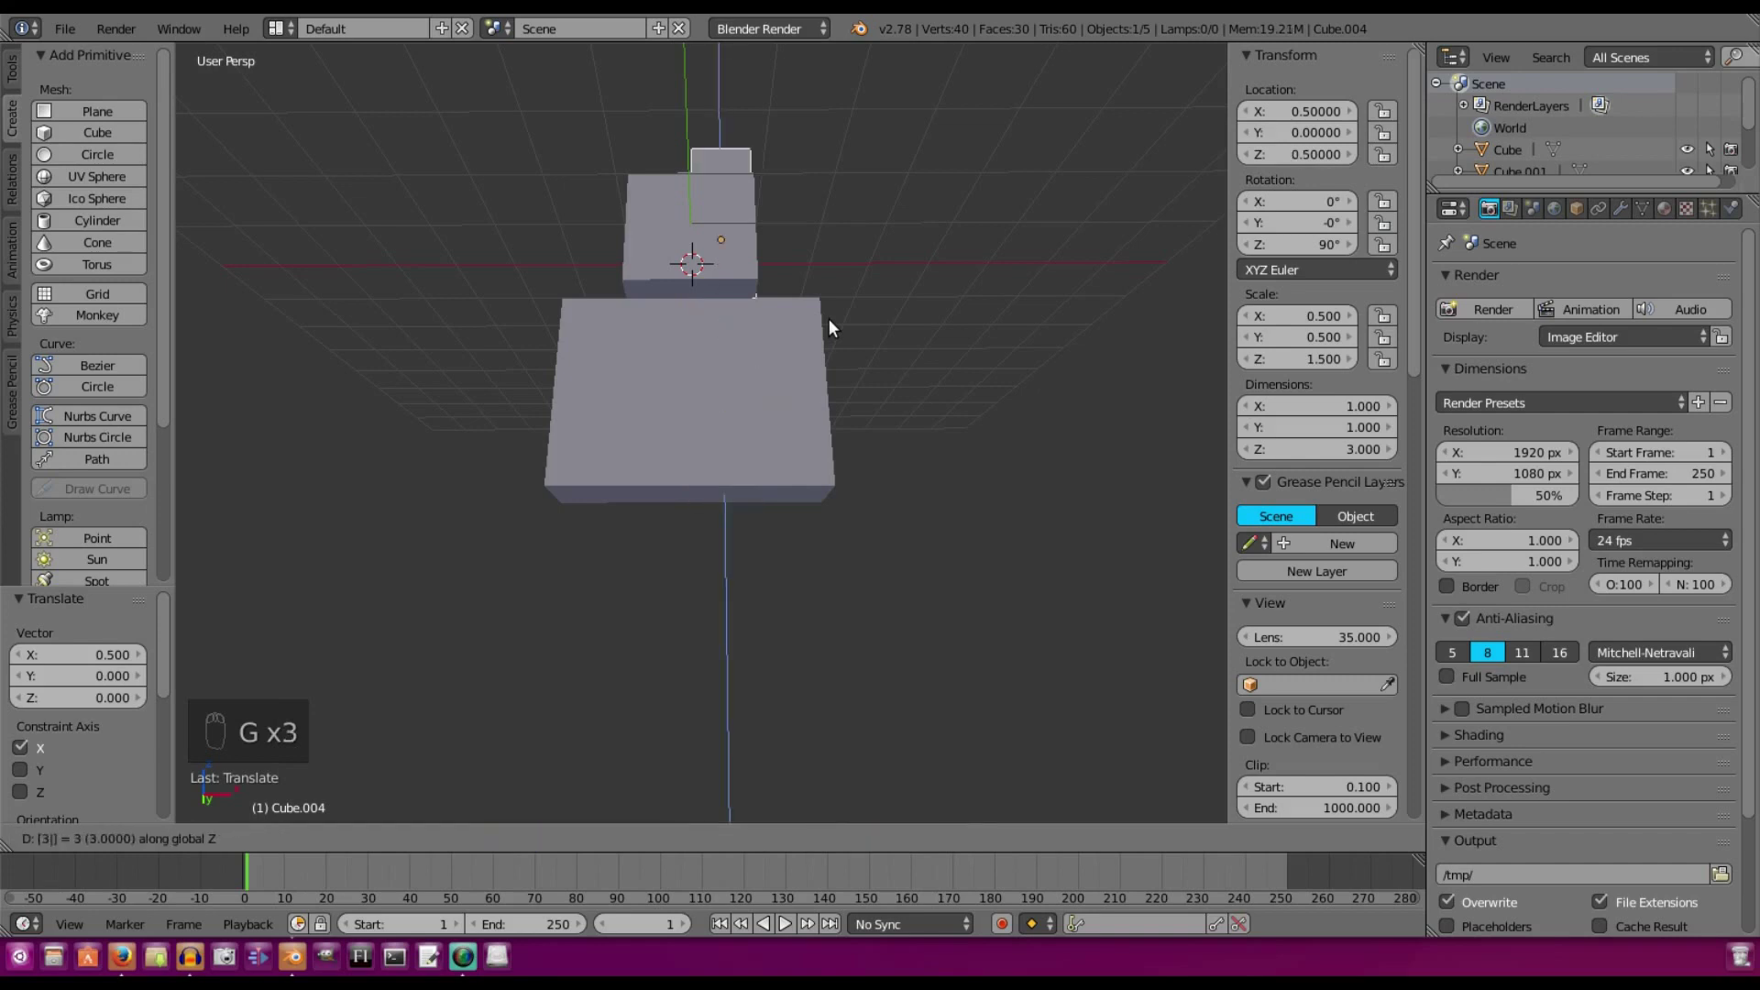
key("minus")
key("Return")
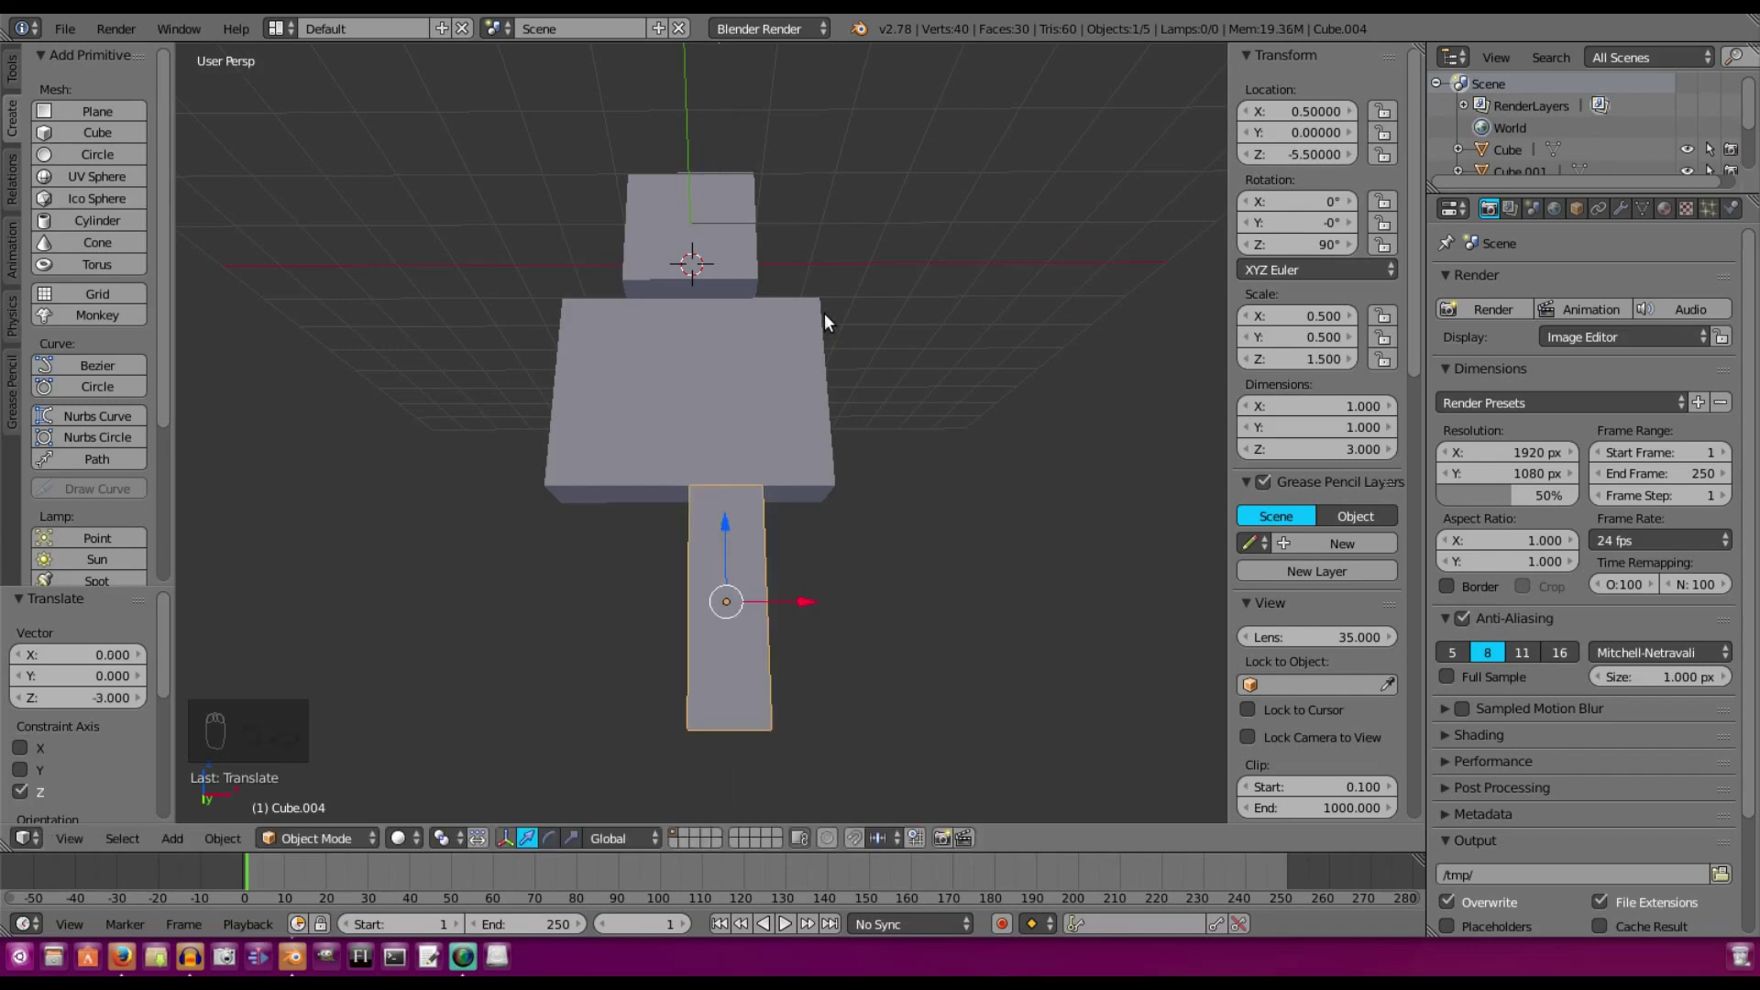
mouse_move(829, 327)
middle_mouse_down()
mouse_move(867, 328)
mouse_move(844, 341)
middle_mouse_up()
middle_click_drag(932, 420, 923, 425)
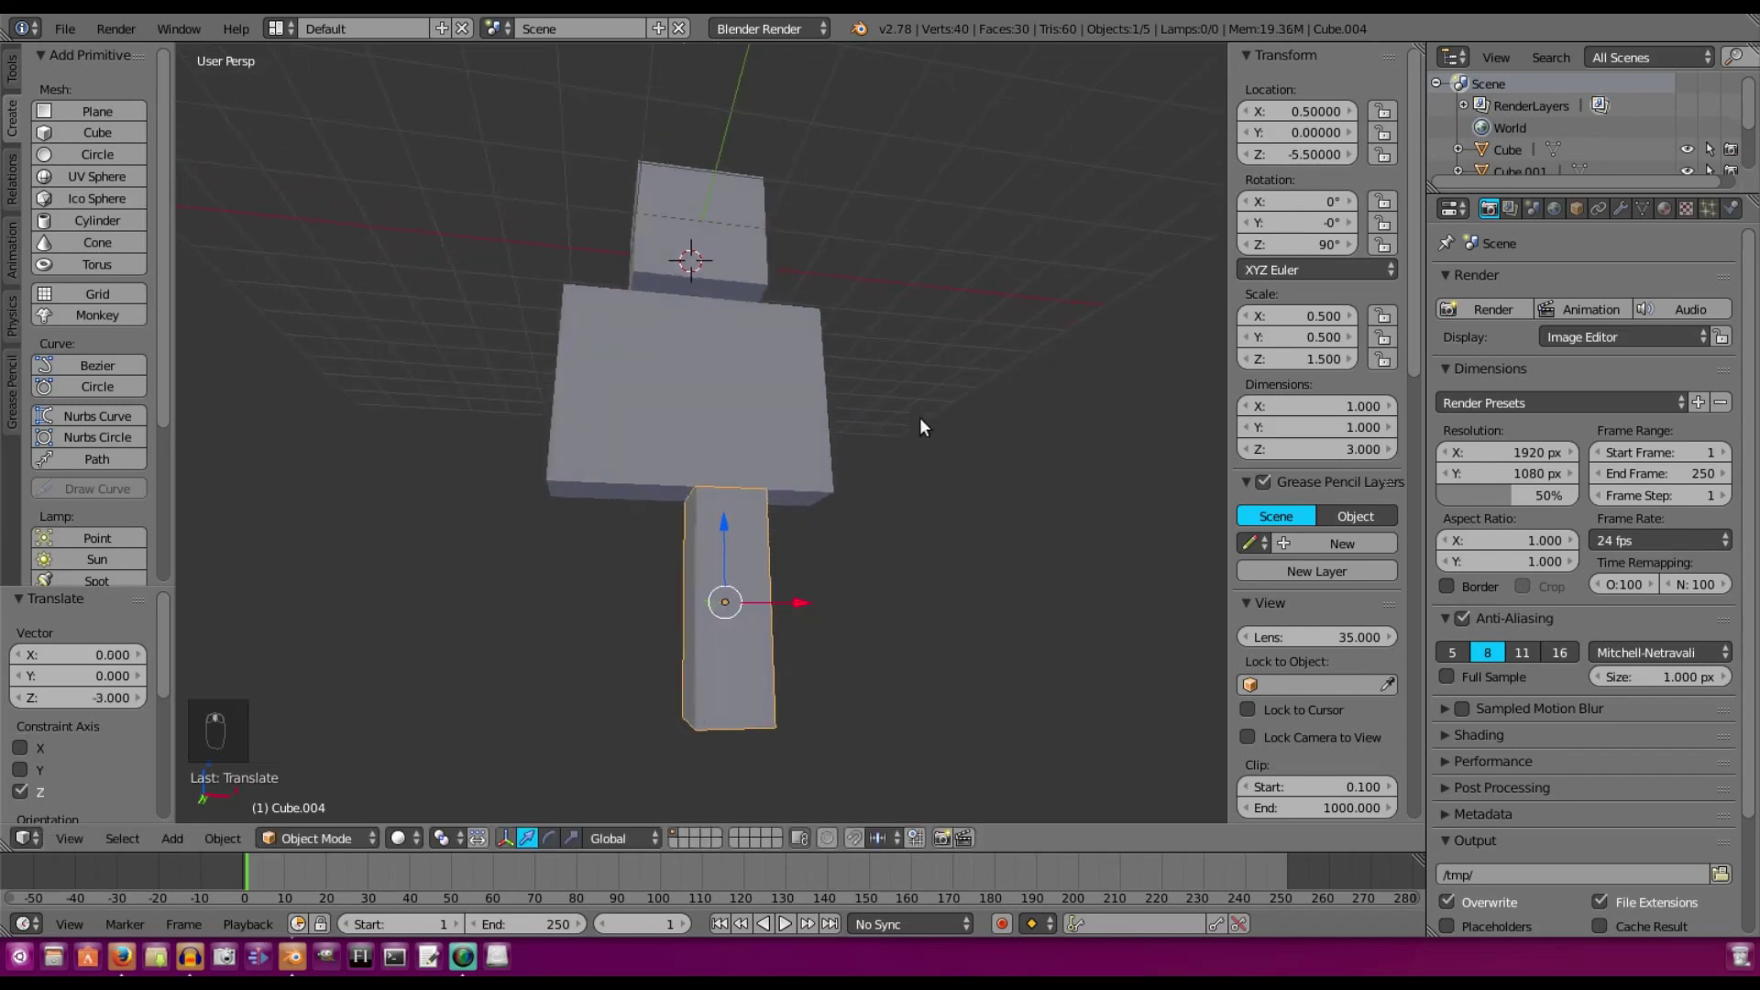
middle_click_drag(907, 578, 985, 362)
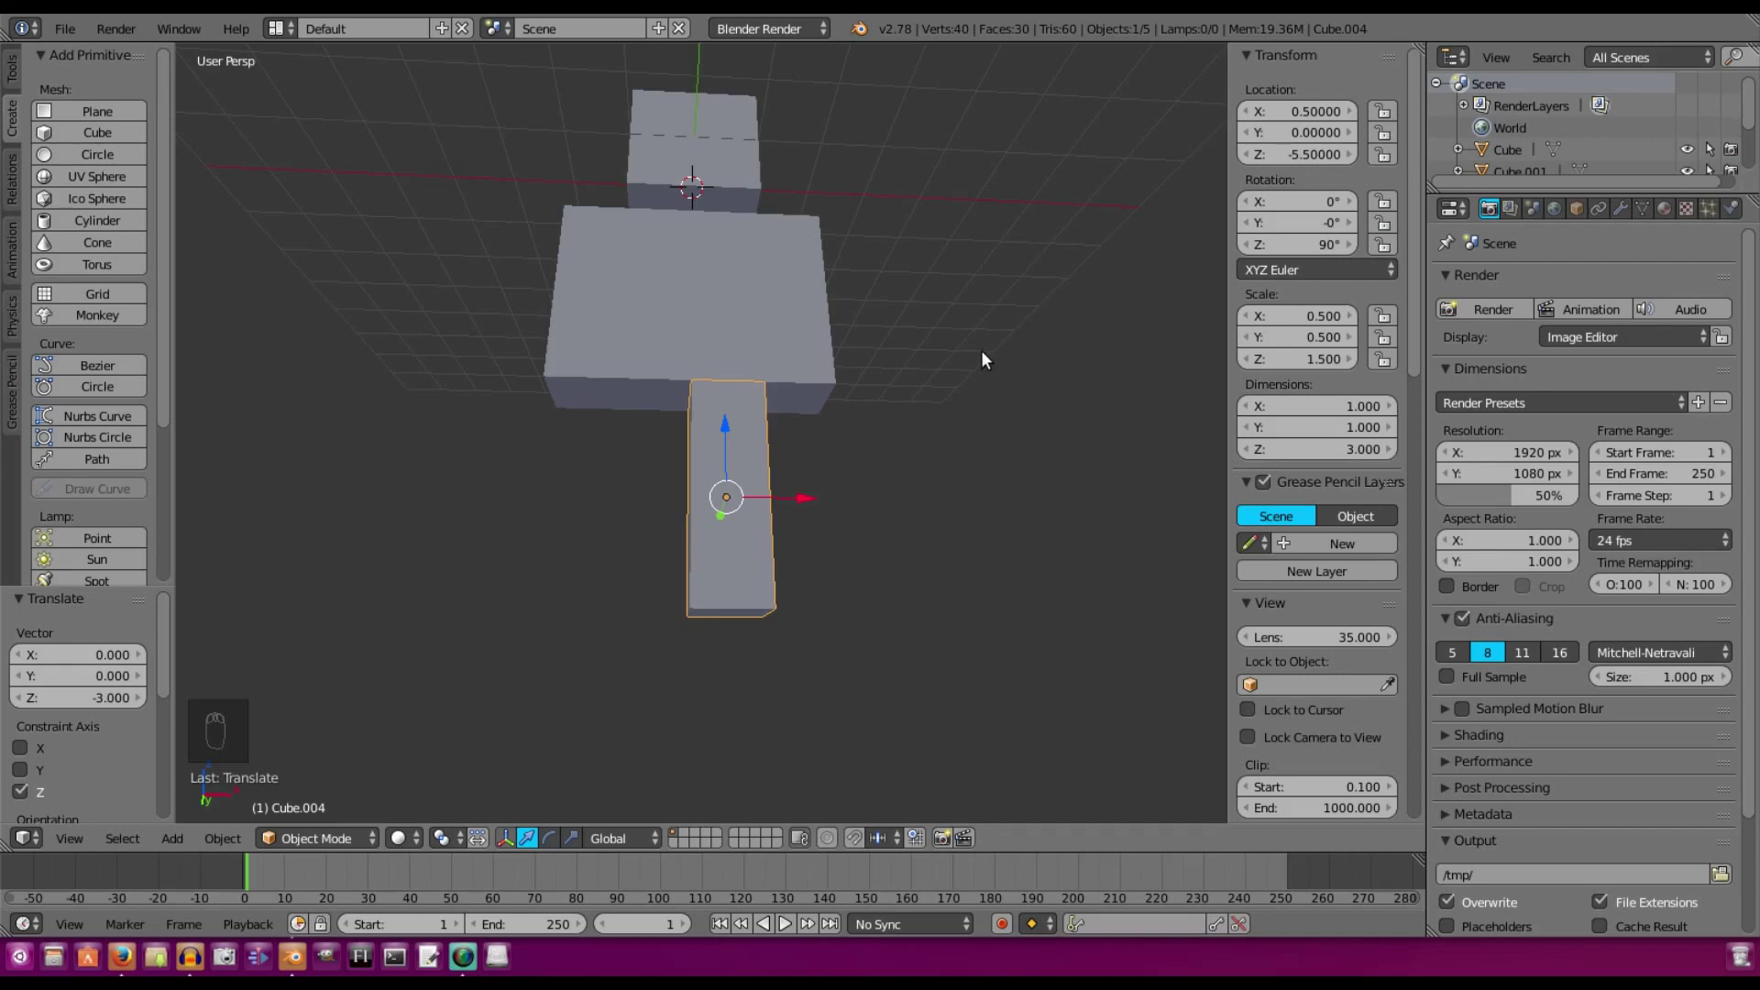
Duplicate the leg and set the copy's X location to -0.5 to form the second leg
key("shift+d")
key("g")
key("x")
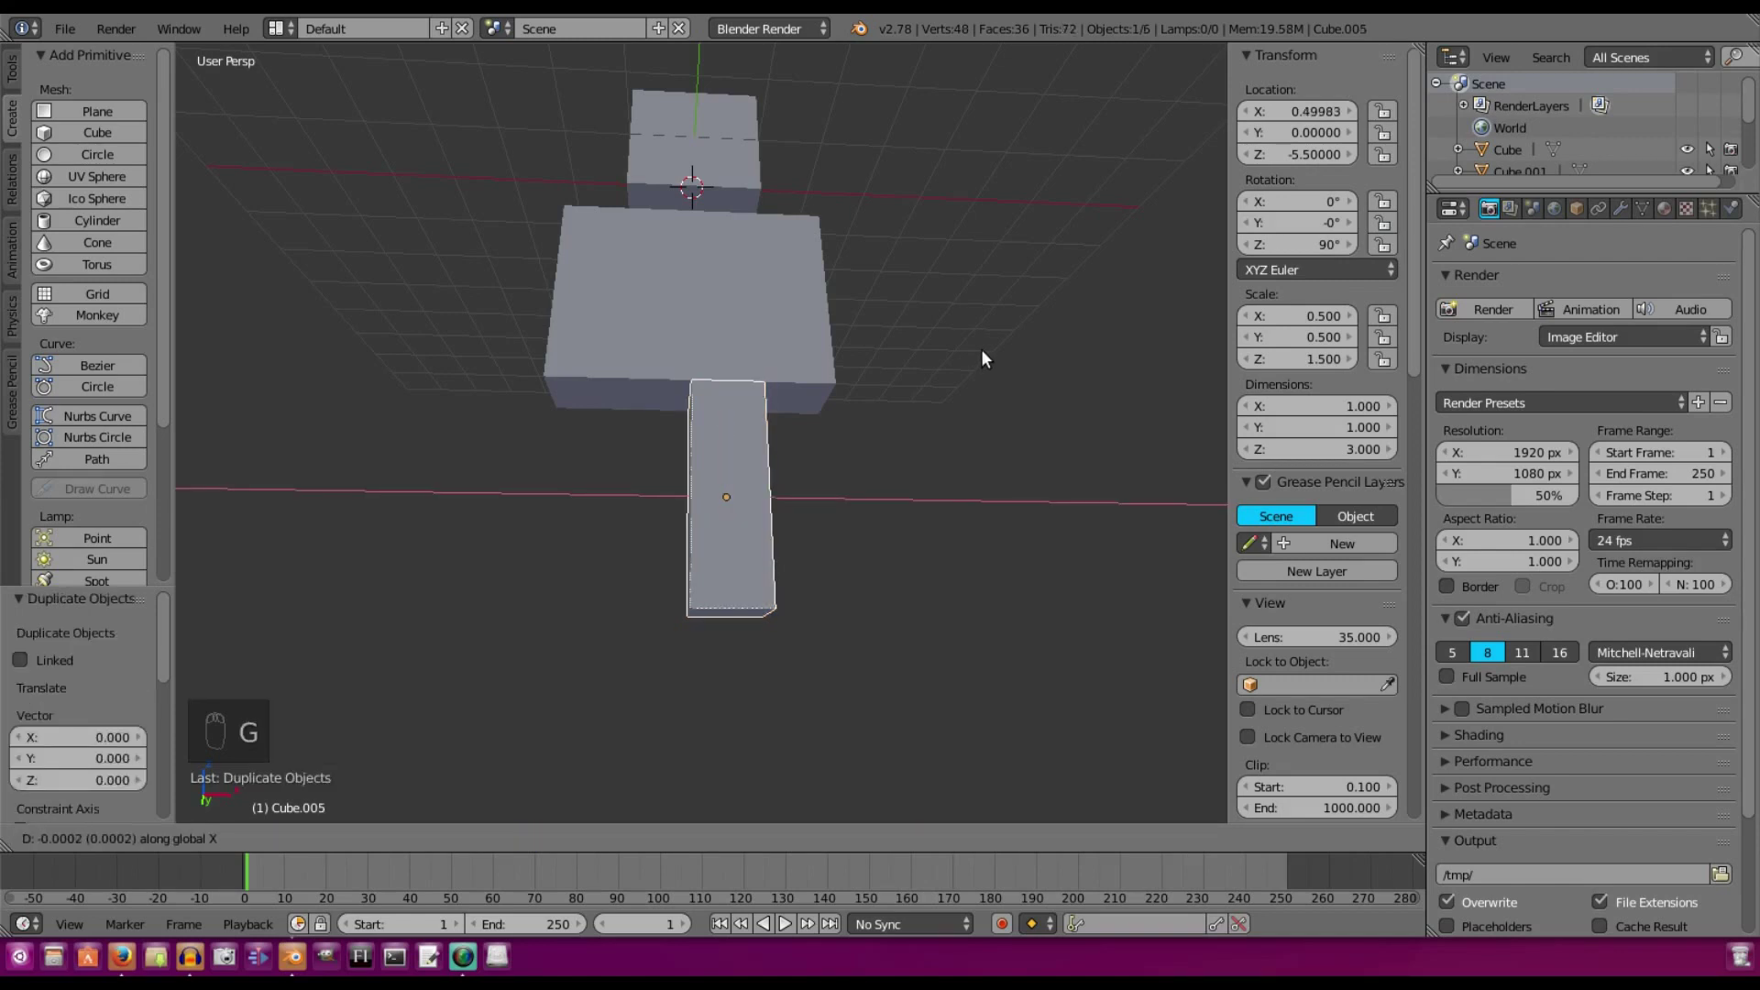
left_click(981, 348)
left_click(1296, 111)
left_click(1244, 111)
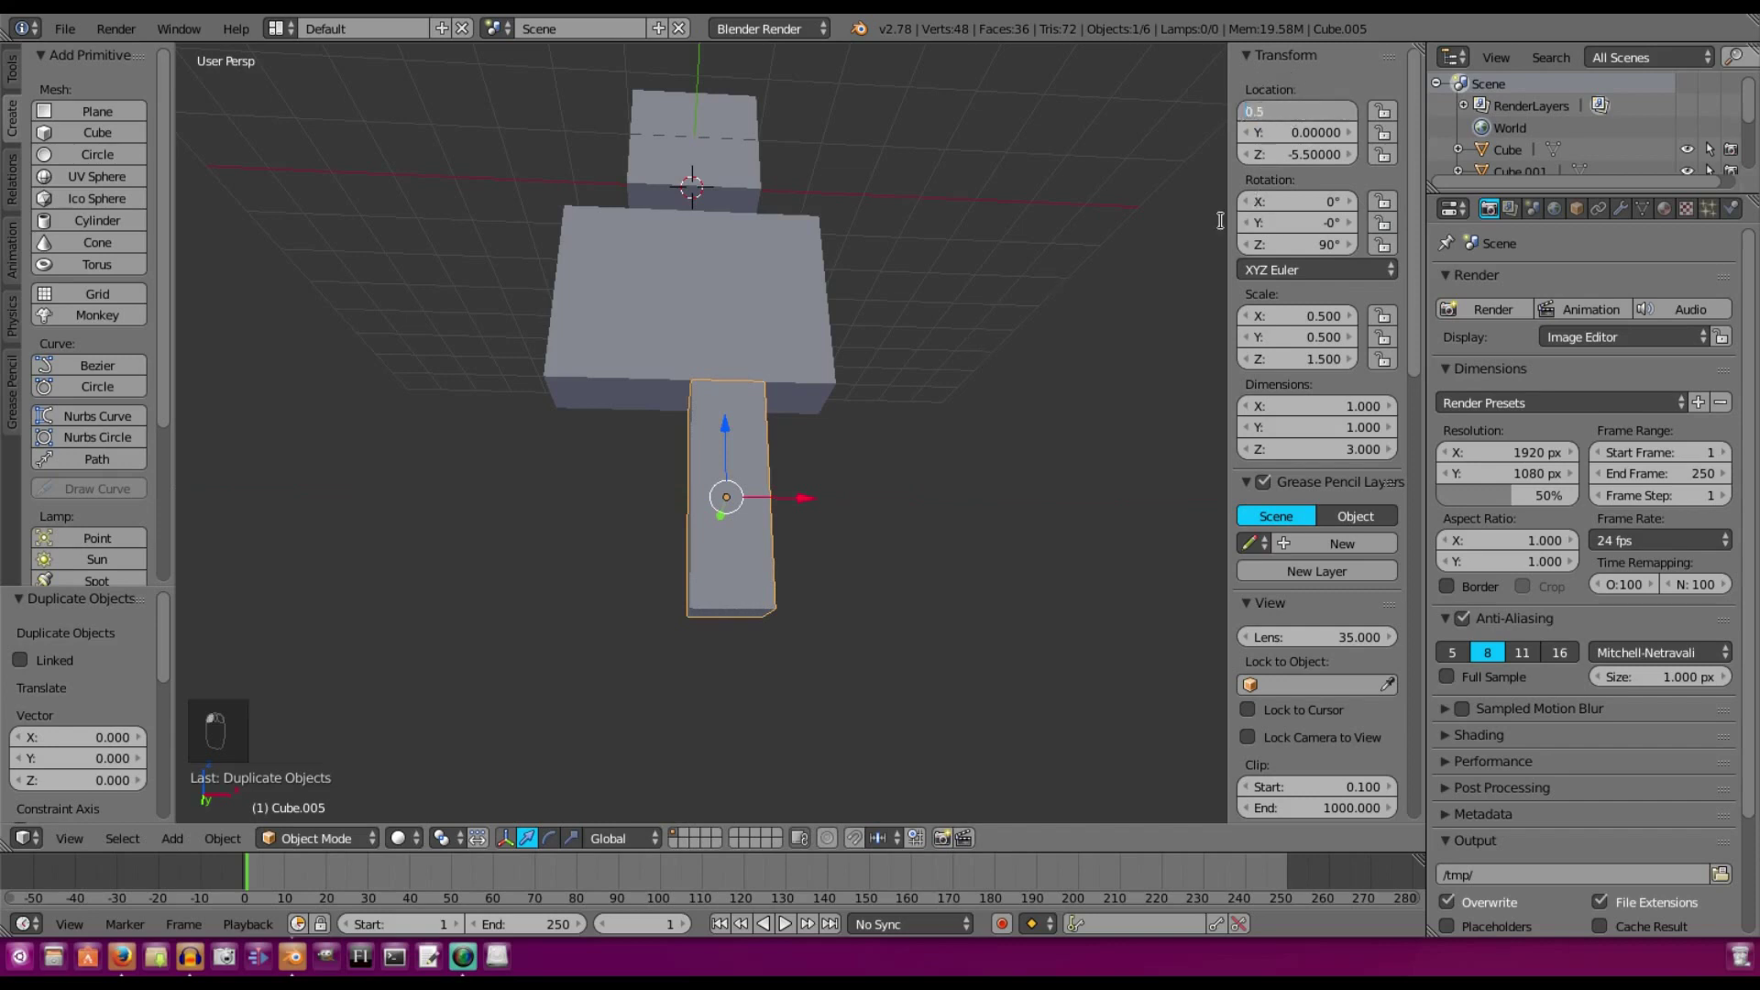
type("-")
key("Return")
middle_click_drag(975, 321, 757, 420)
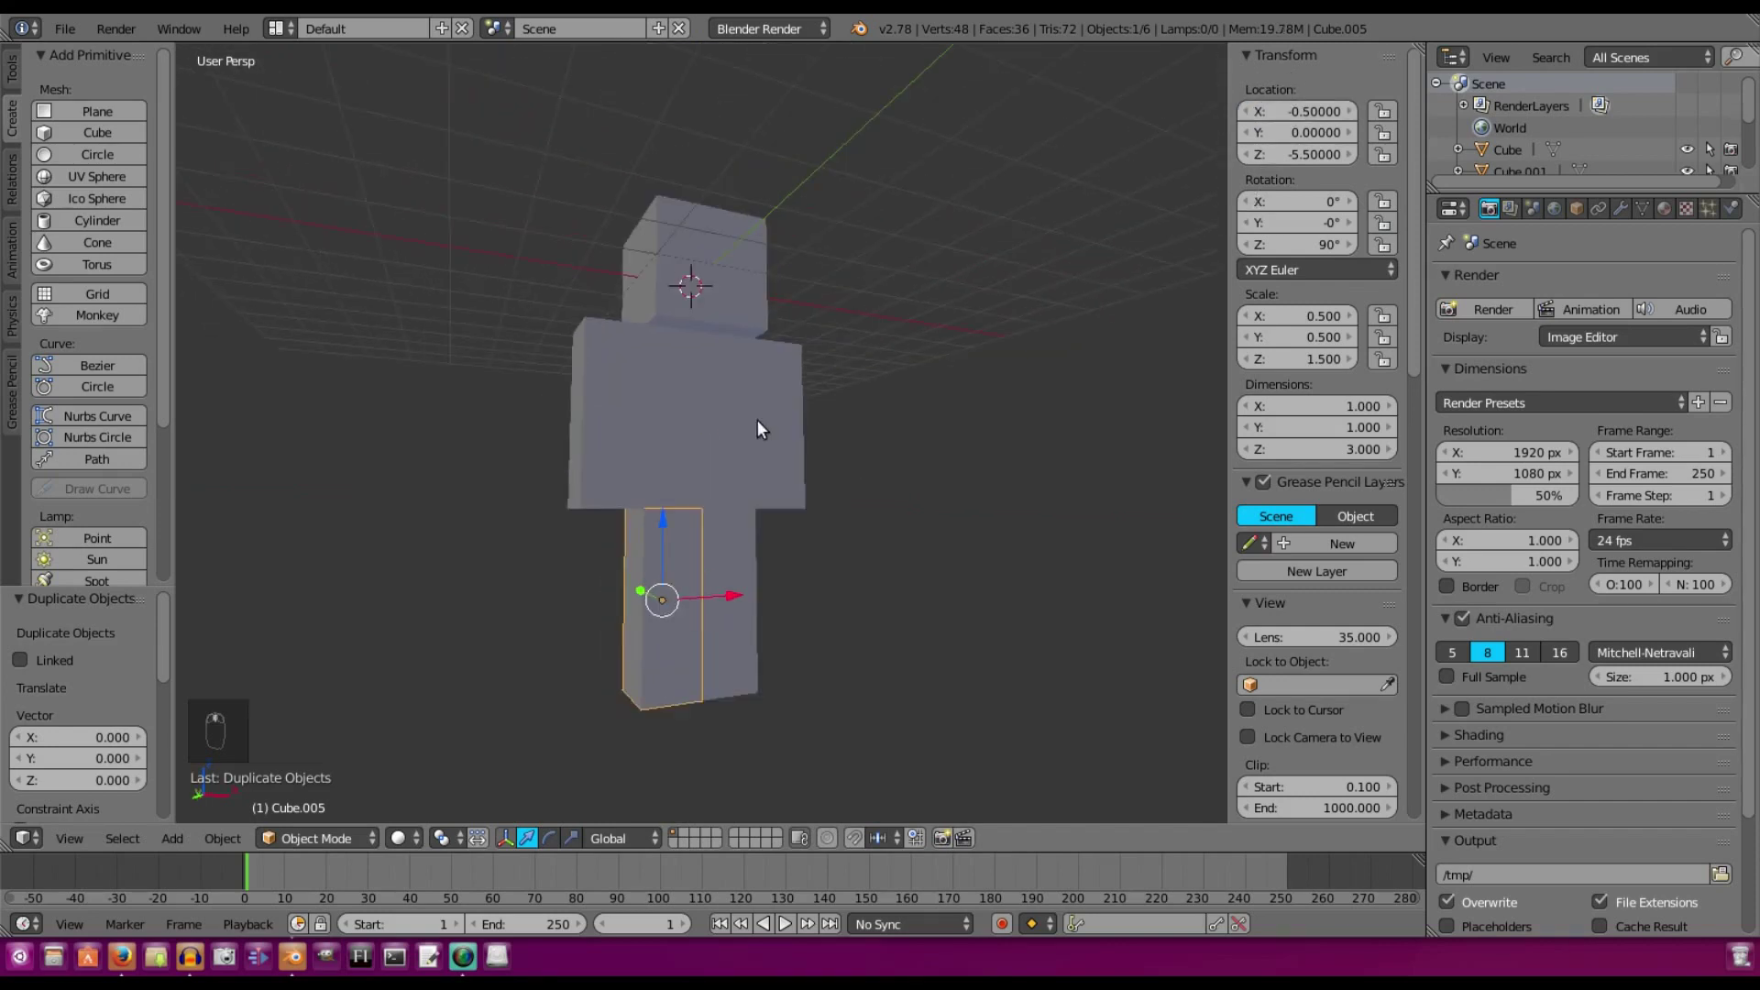
right_click(761, 433)
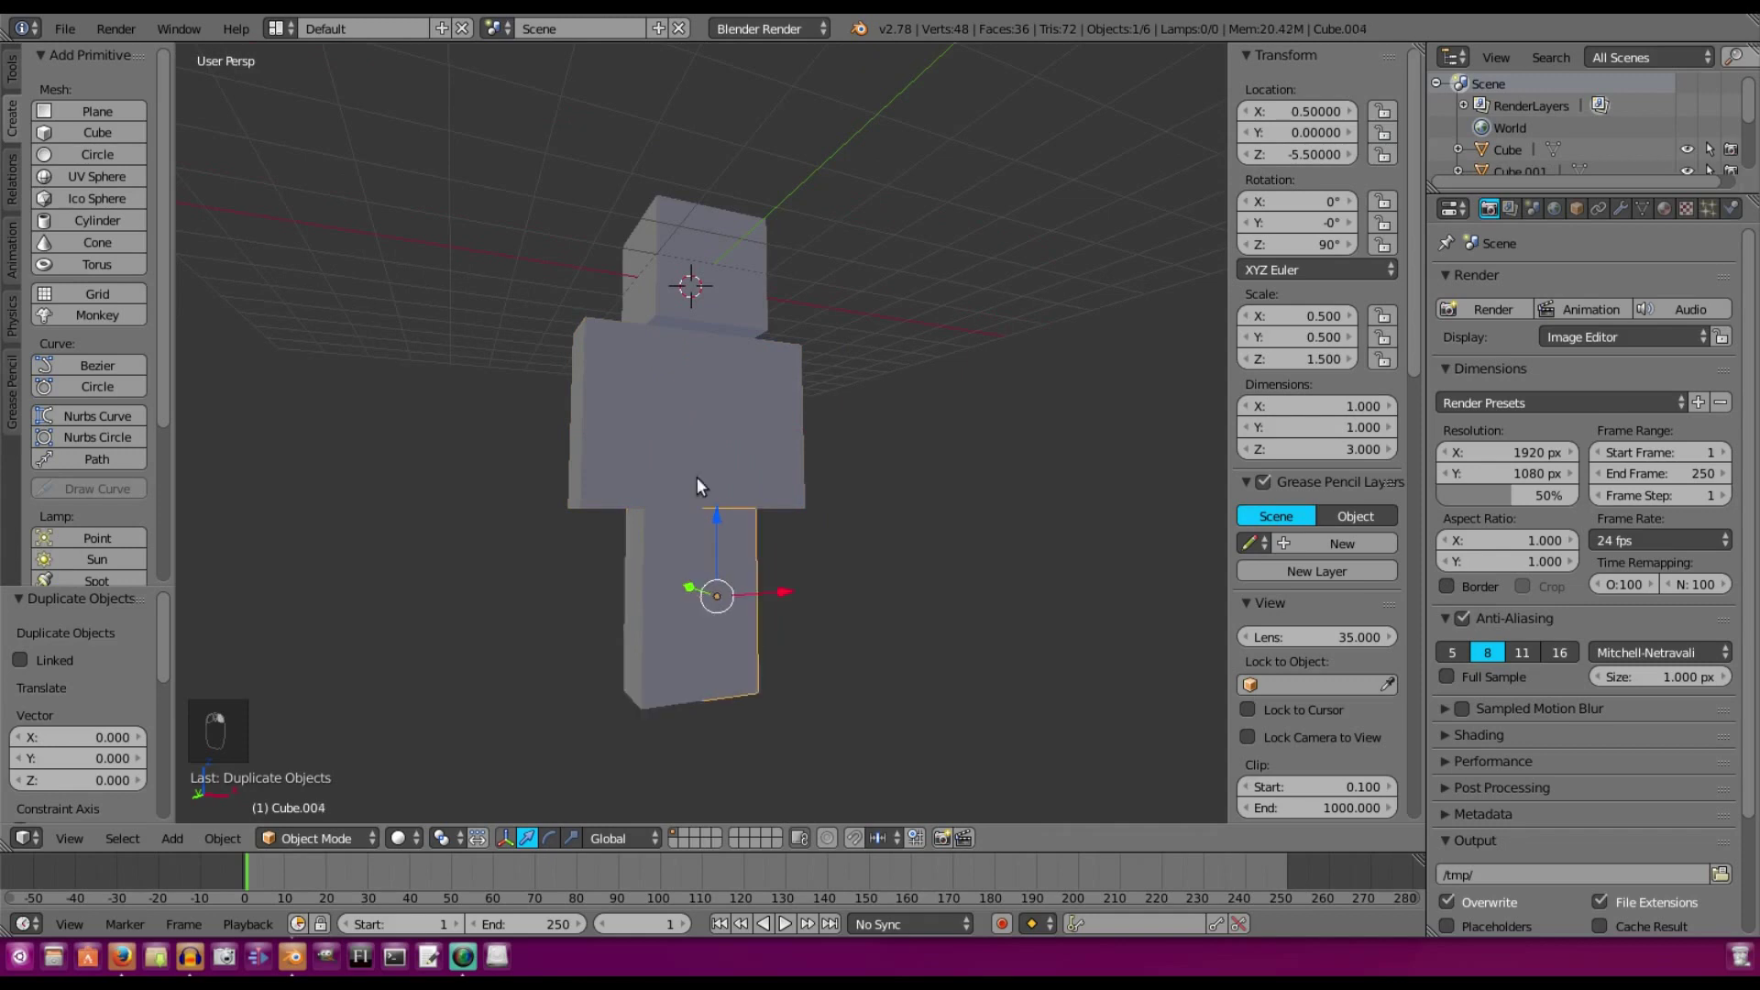
middle_click_drag(699, 492, 612, 486)
right_click(768, 419)
right_click(678, 396)
right_click(708, 260)
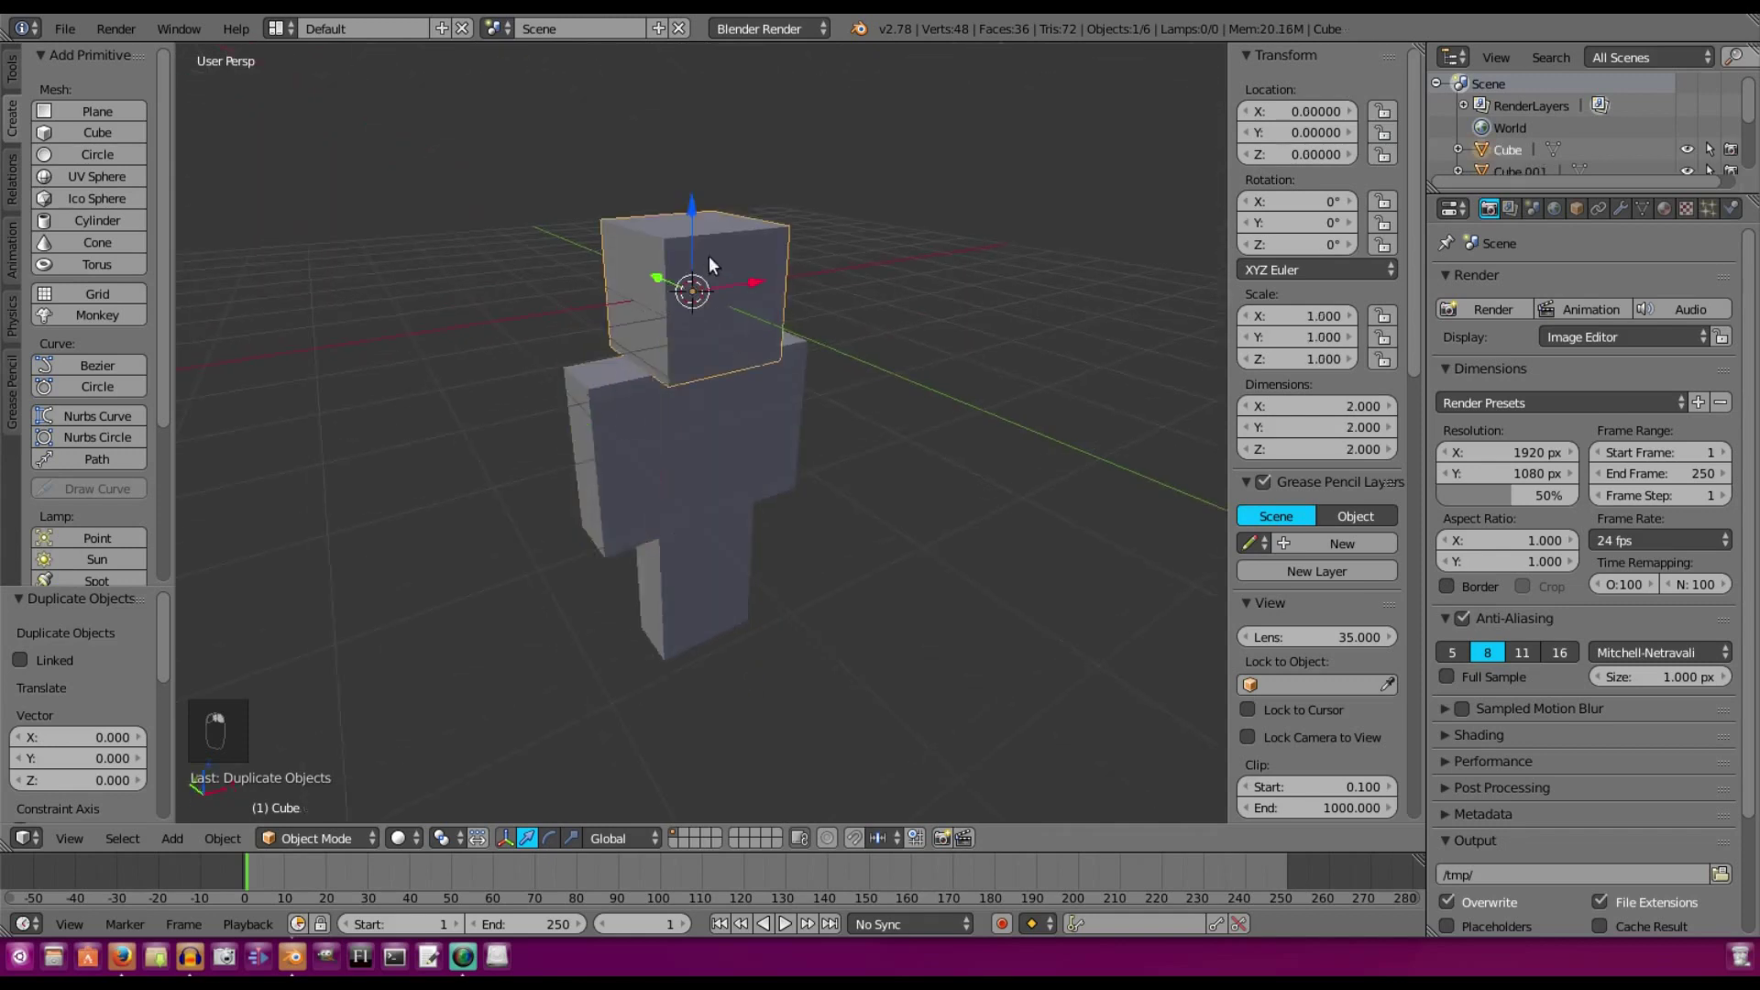
middle_click_drag(786, 413, 669, 420)
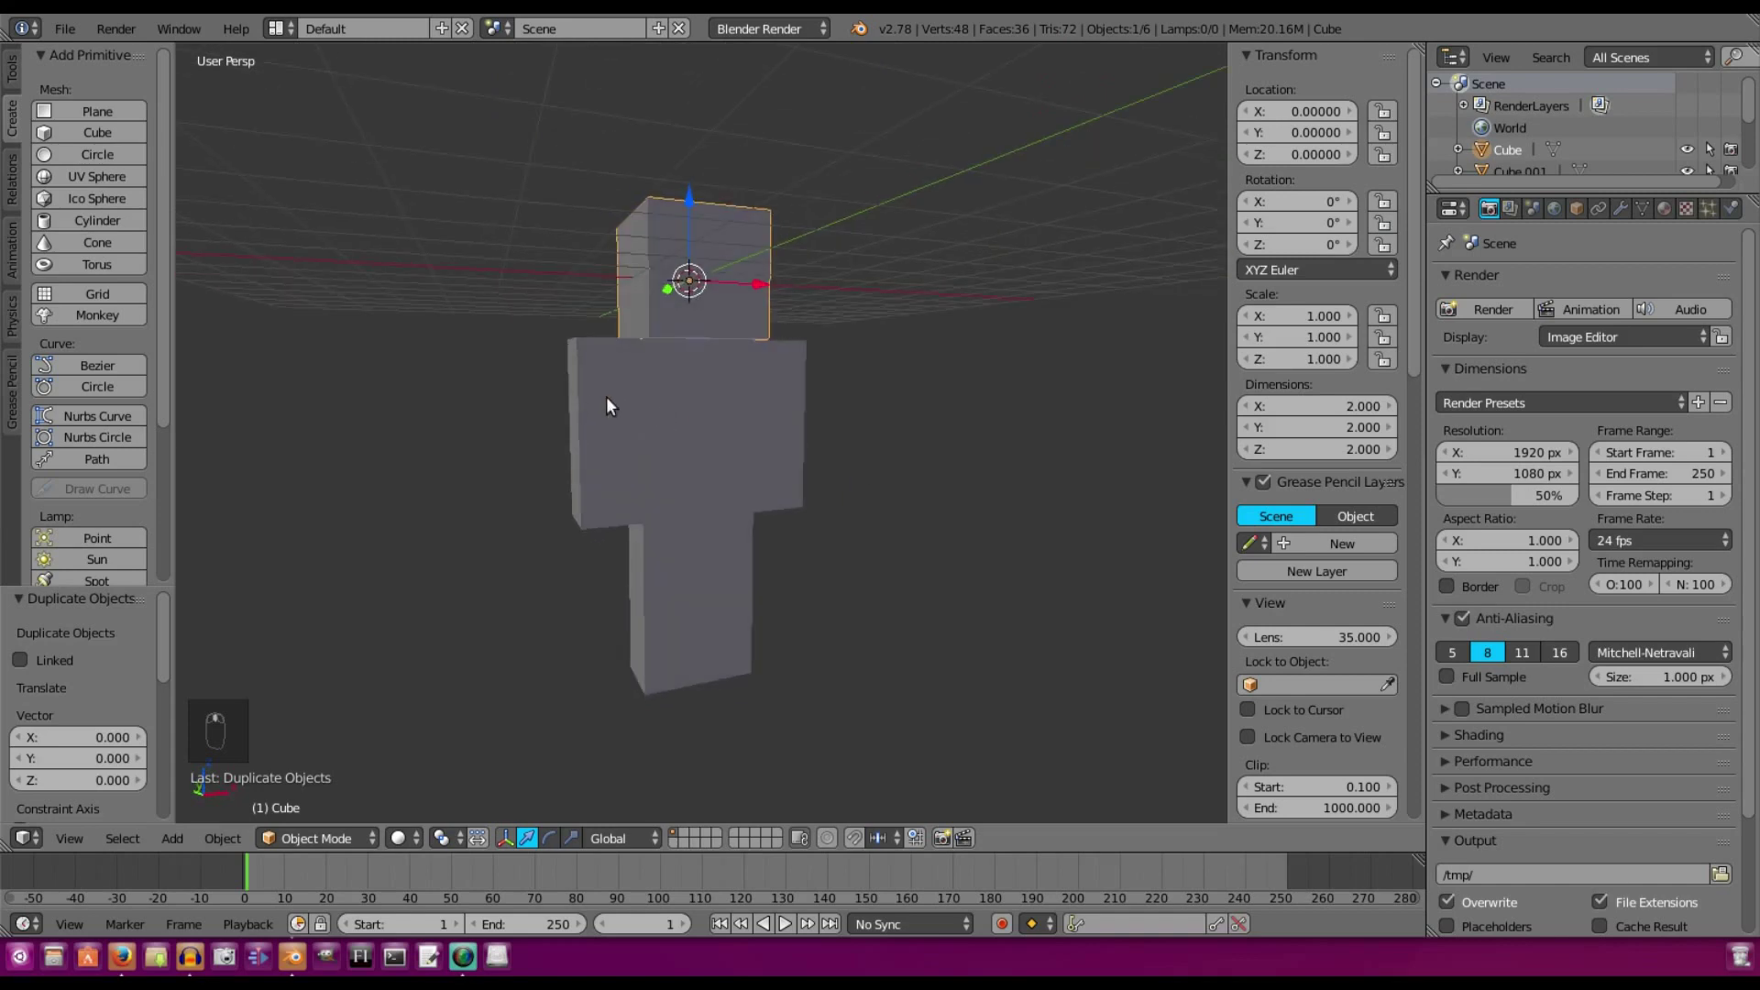
right_click(606, 396)
key("r")
key("x")
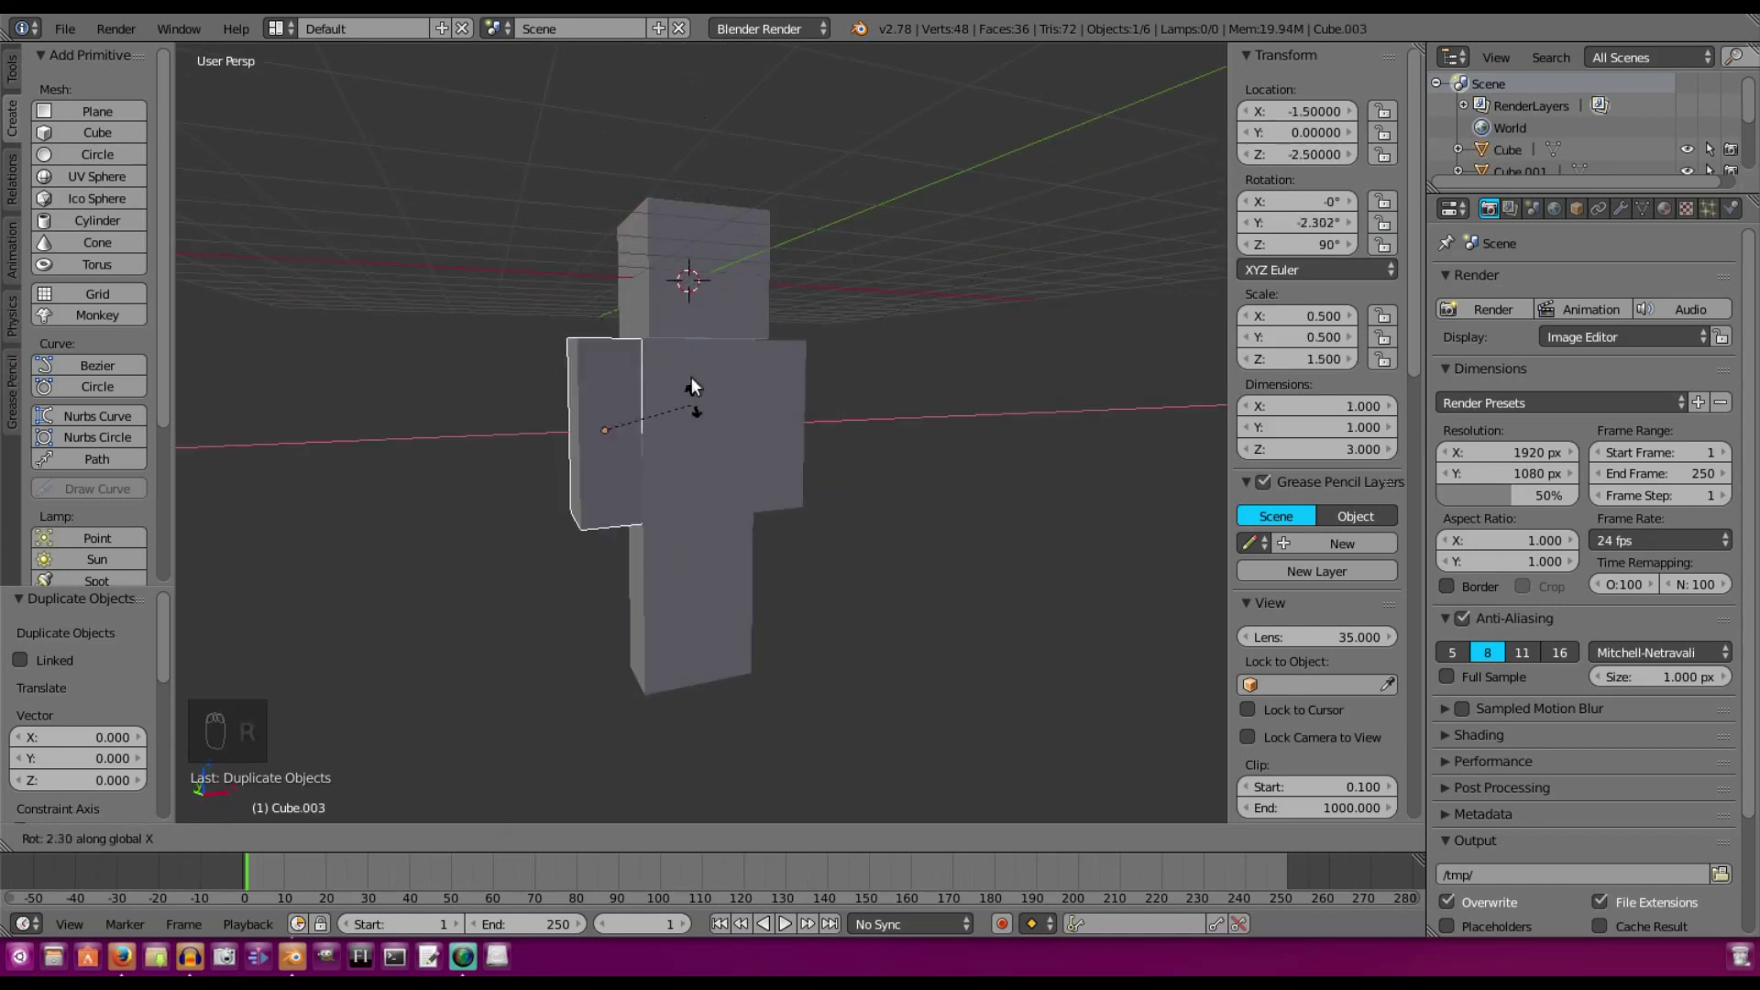
right_click(671, 211)
Hide the torso cube so the inner sides of the arms are exposed
middle_click_drag(671, 211, 733, 321)
scroll(647, 349, "up", 3)
right_click(810, 376)
middle_click_drag(804, 374, 685, 251)
key("h")
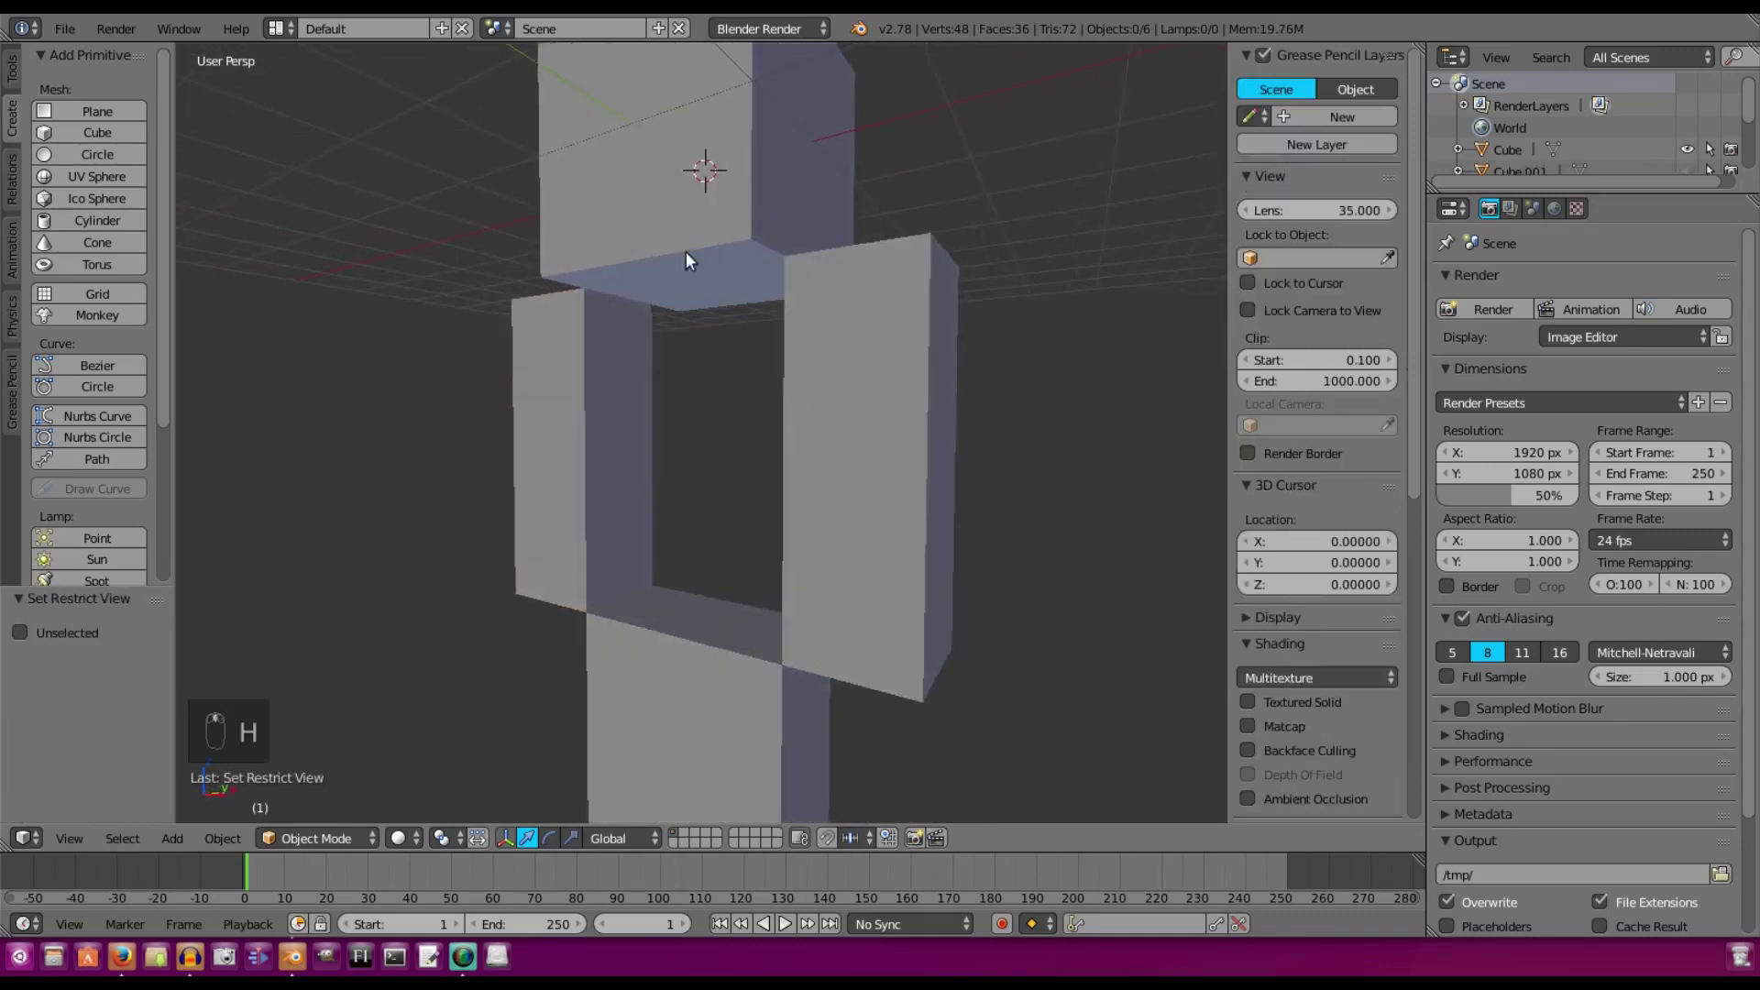
Add two evenly spaced horizontal loop cuts to the arm at X -1.5
right_click(647, 332)
scroll(766, 332, "up", 4)
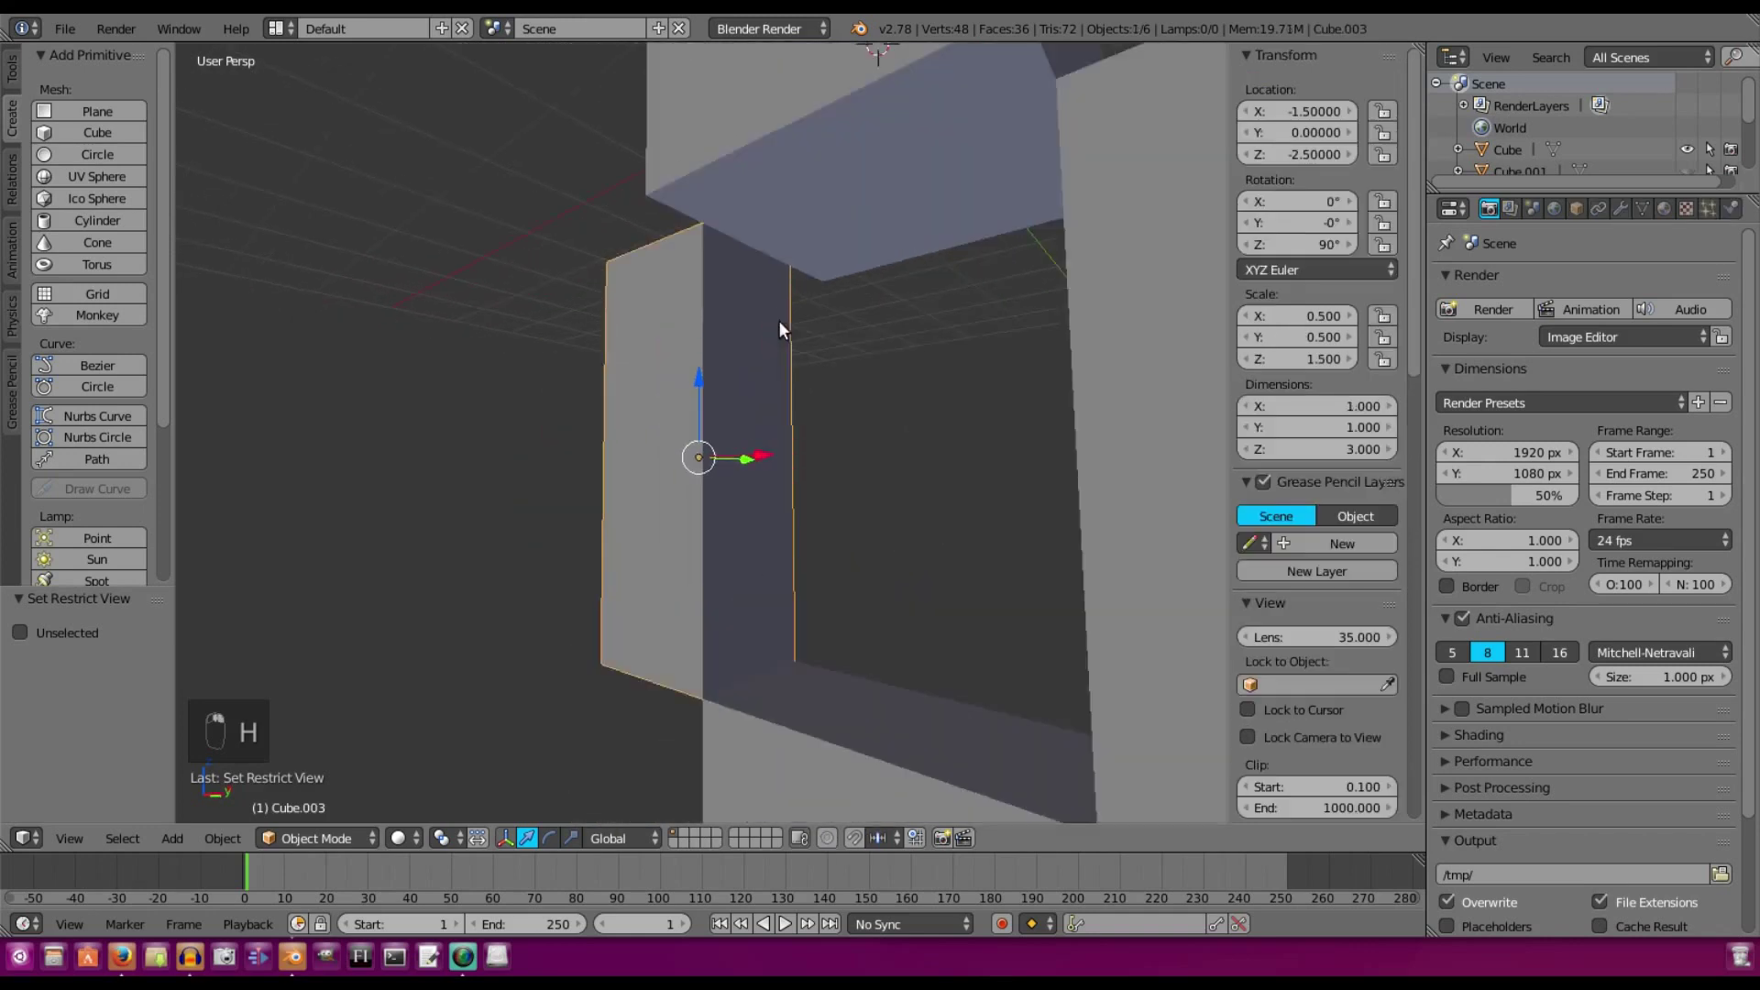
middle_click_drag(751, 349, 723, 383)
scroll(722, 383, "down", 4)
key("Tab")
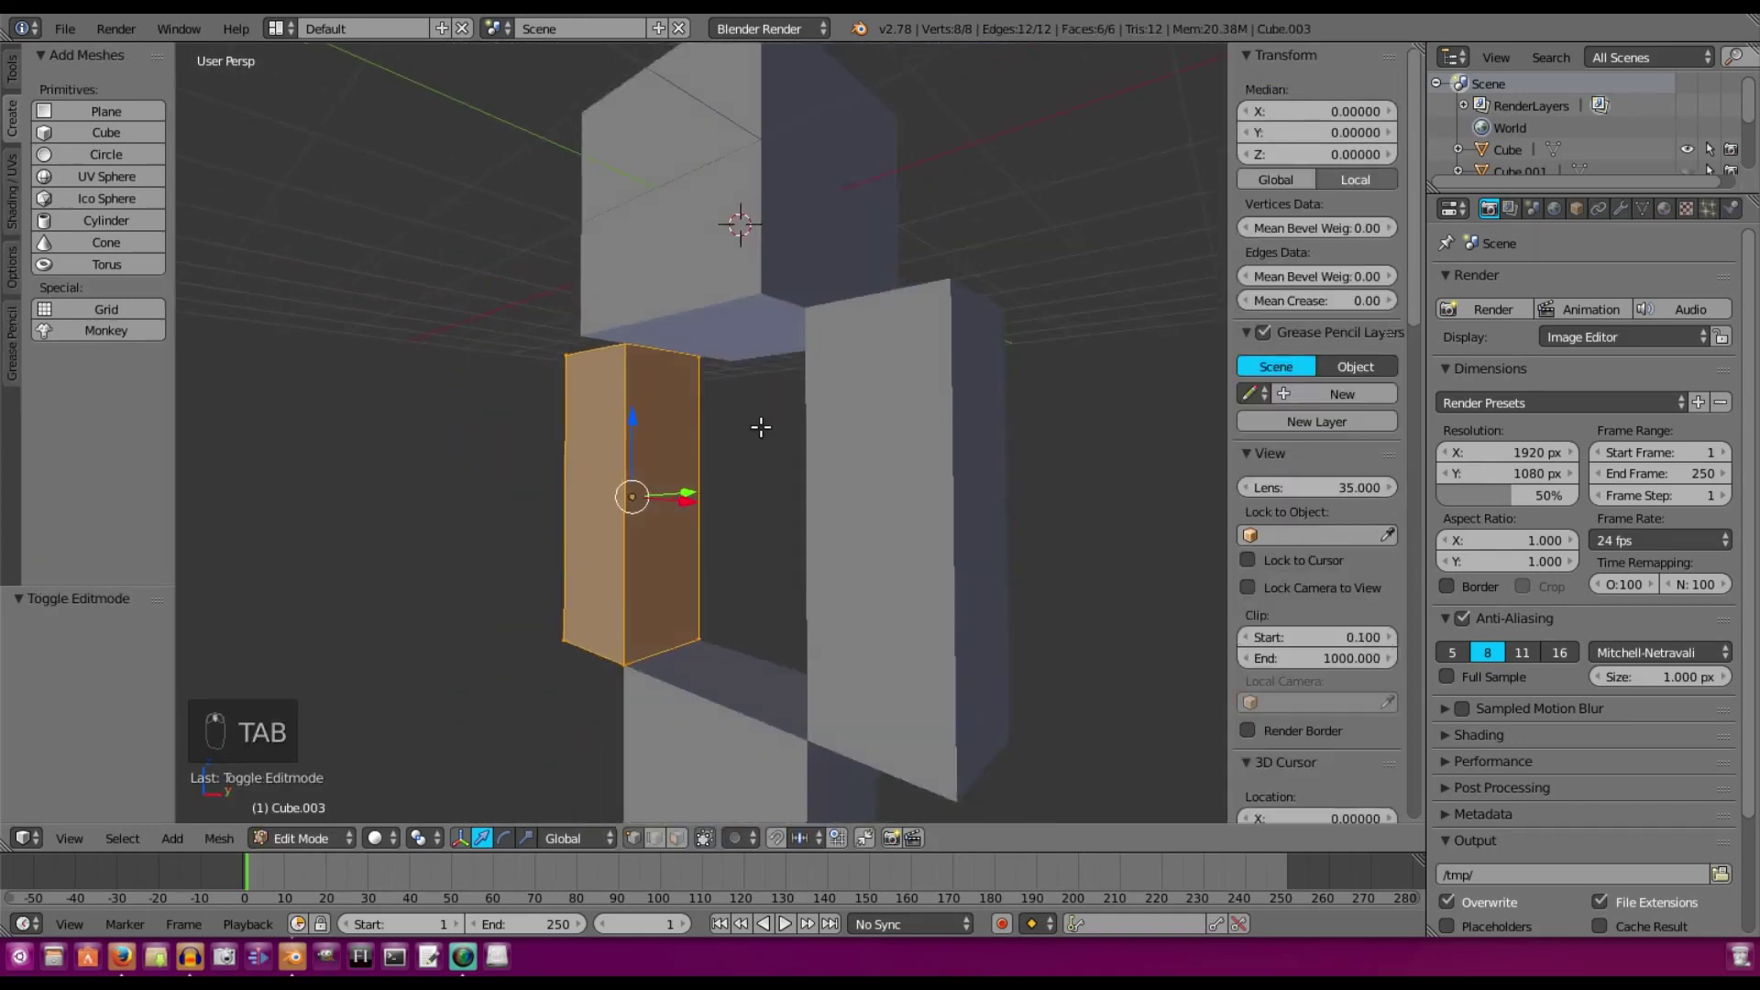
scroll(123, 479, "down", 4)
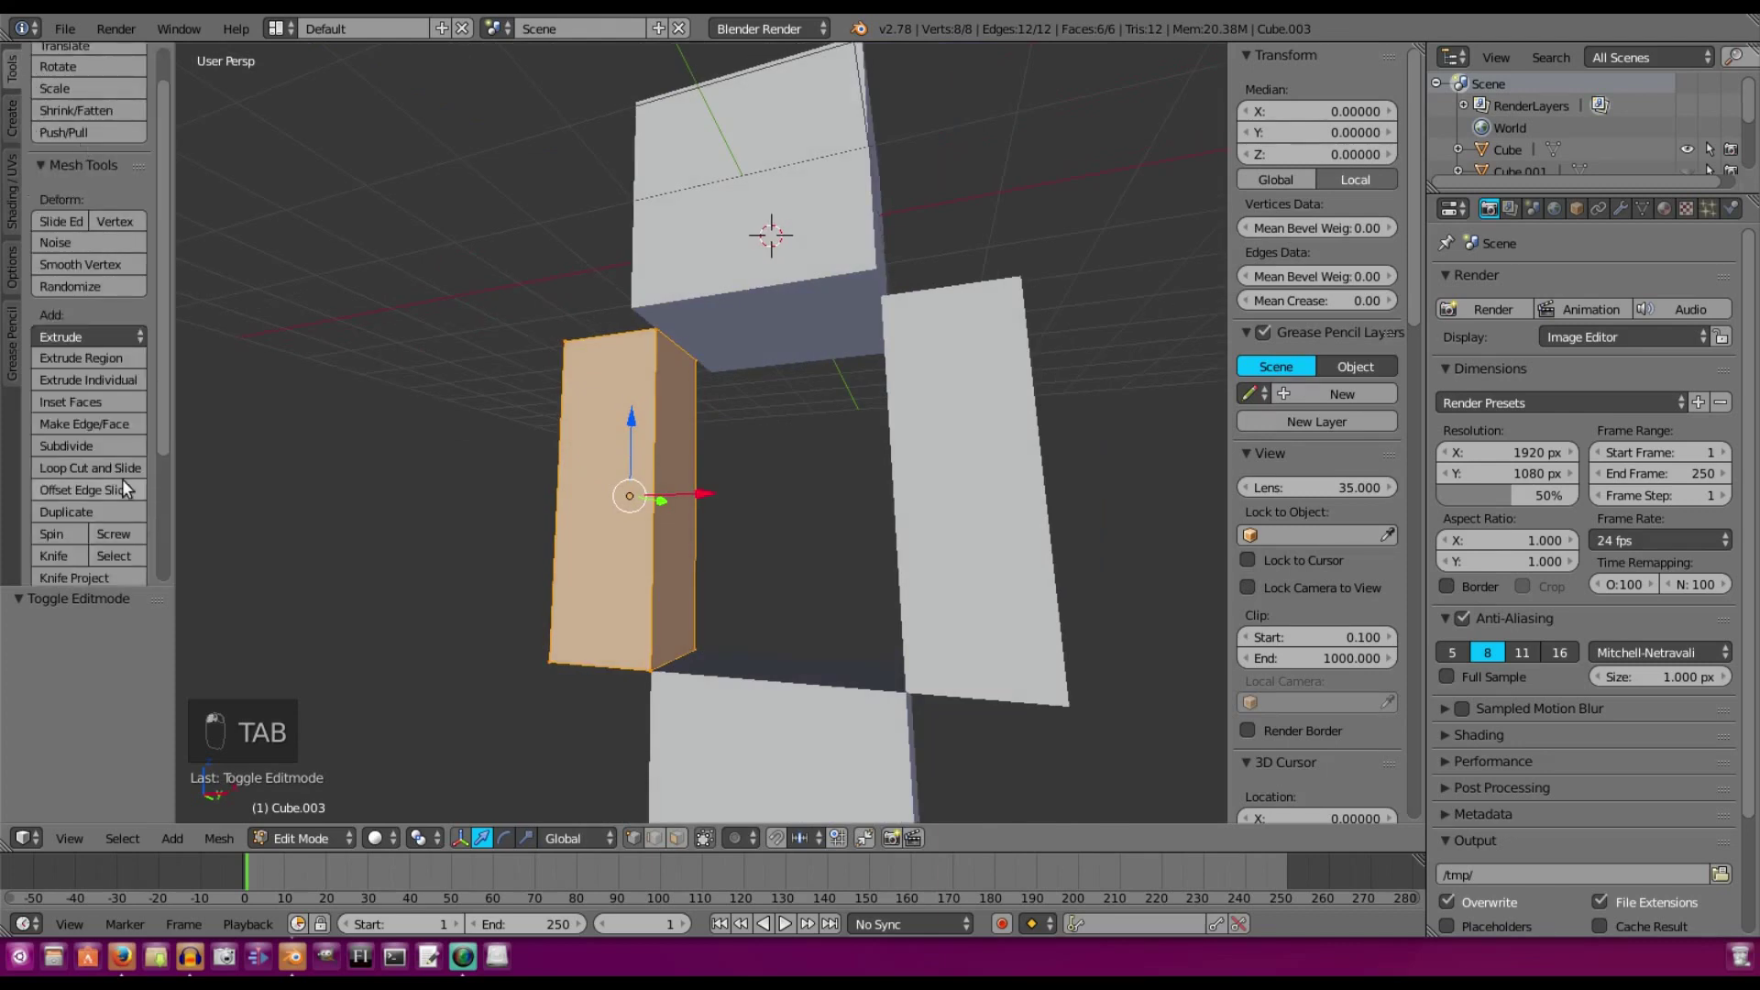
left_click(122, 423)
scroll(659, 491, "up", 1)
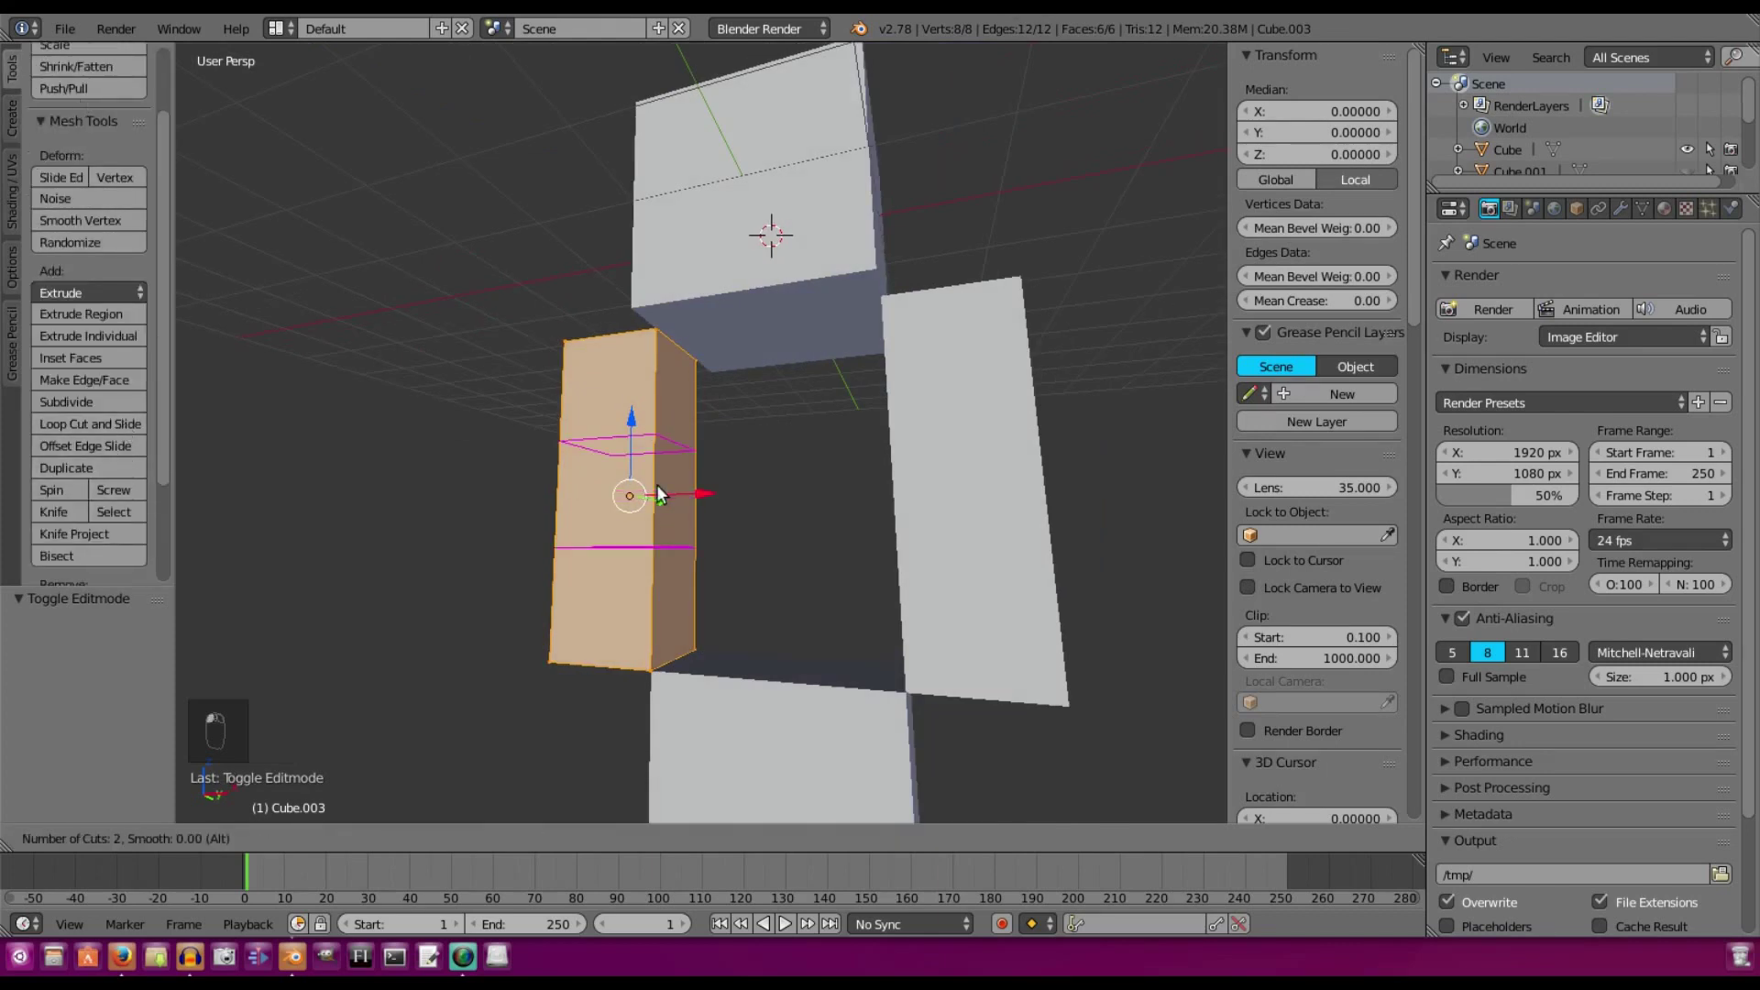
scroll(659, 493, "down", 1)
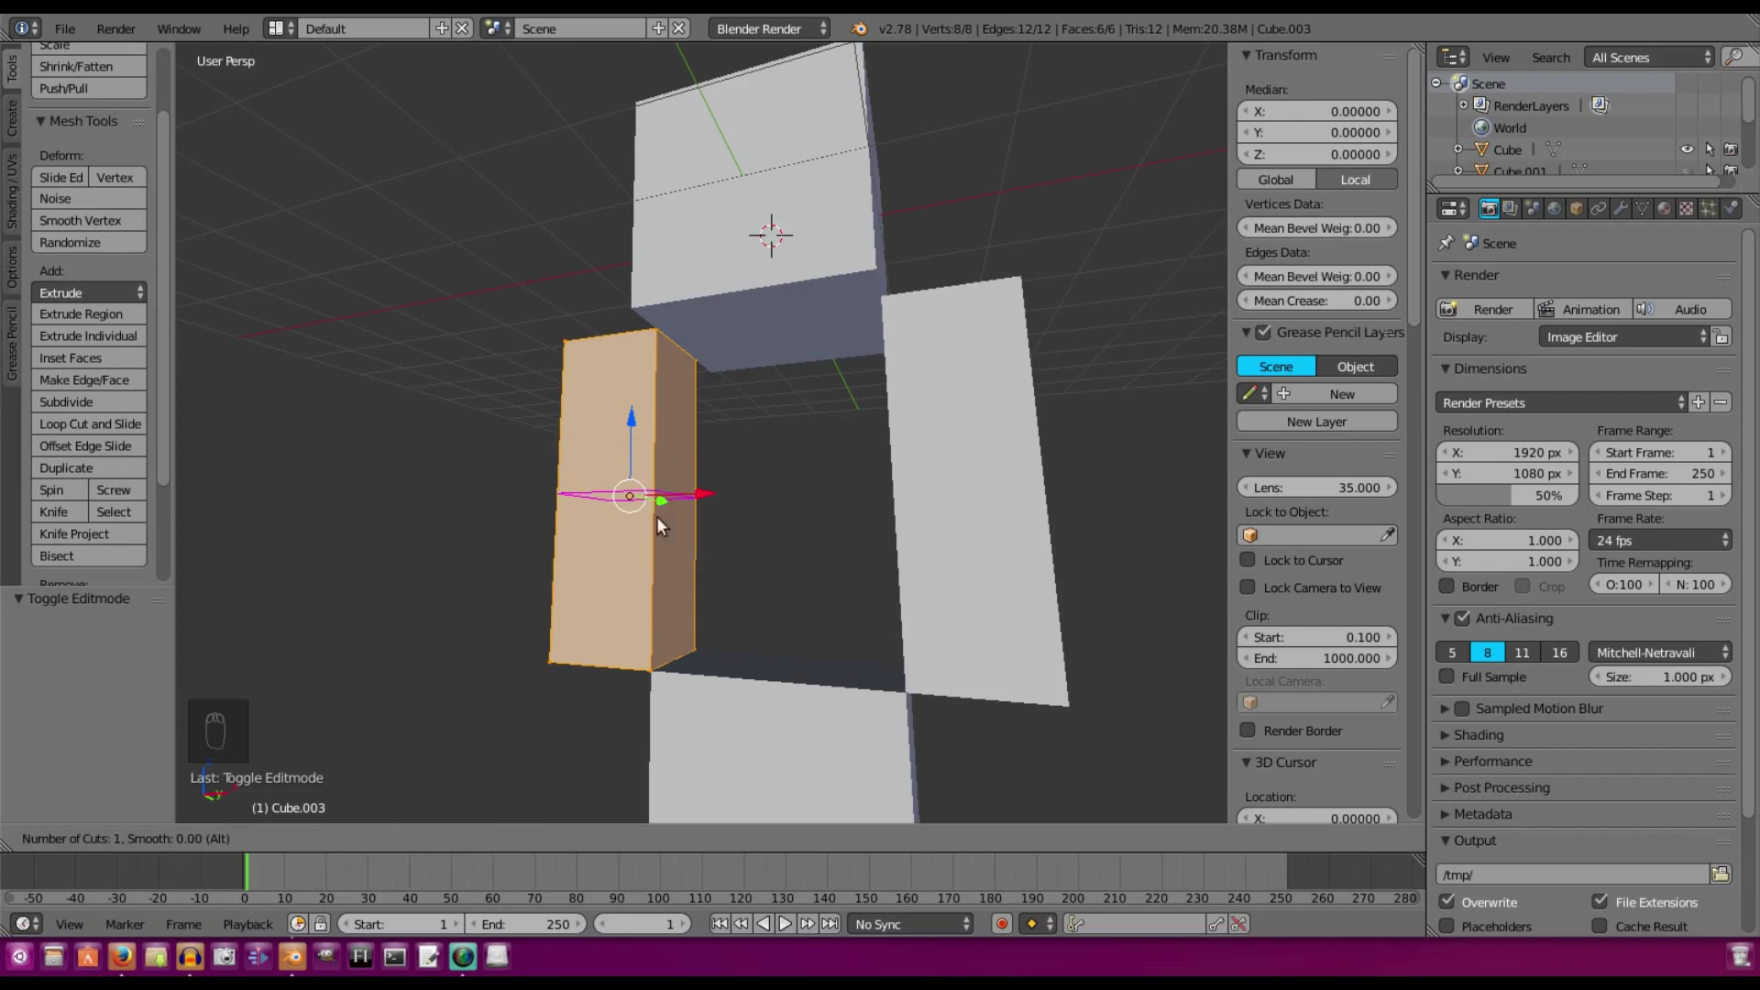
scroll(668, 502, "up", 1)
left_click(657, 493)
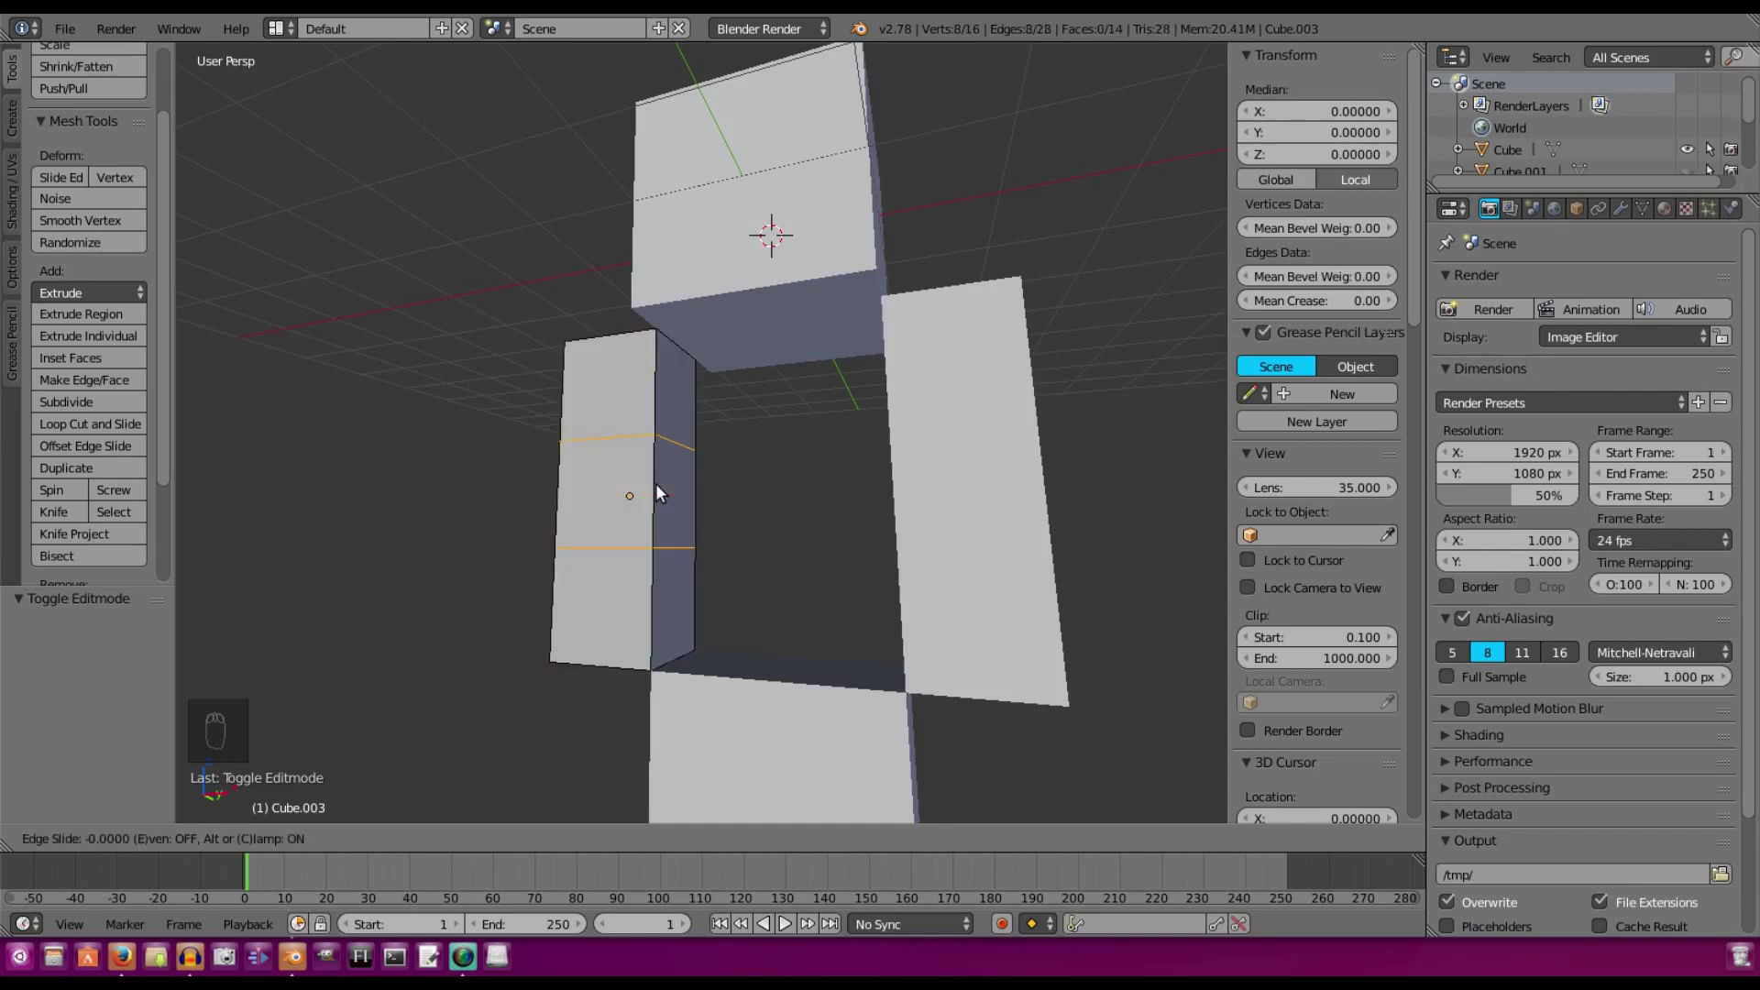
right_click(657, 494)
Add one centred lengthwise loop cut down the front face of the same arm
middle_click_drag(706, 491, 882, 440)
right_click(700, 404)
middle_click_drag(716, 619, 729, 458)
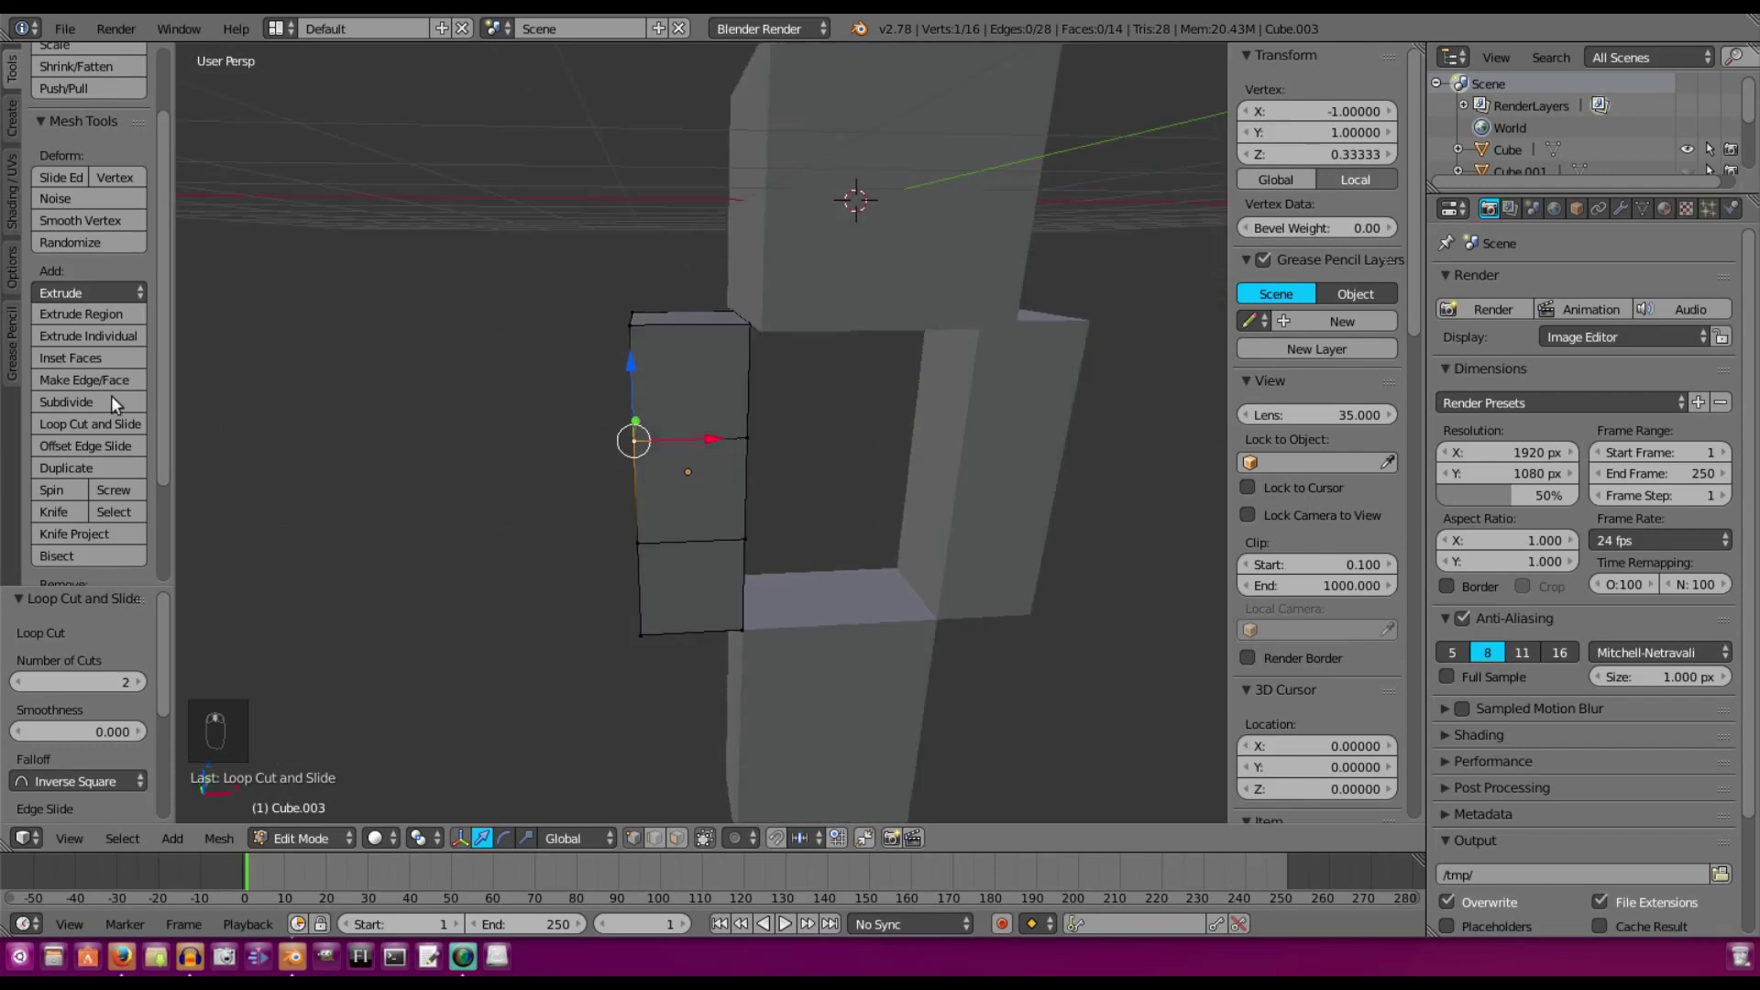
left_click(103, 423)
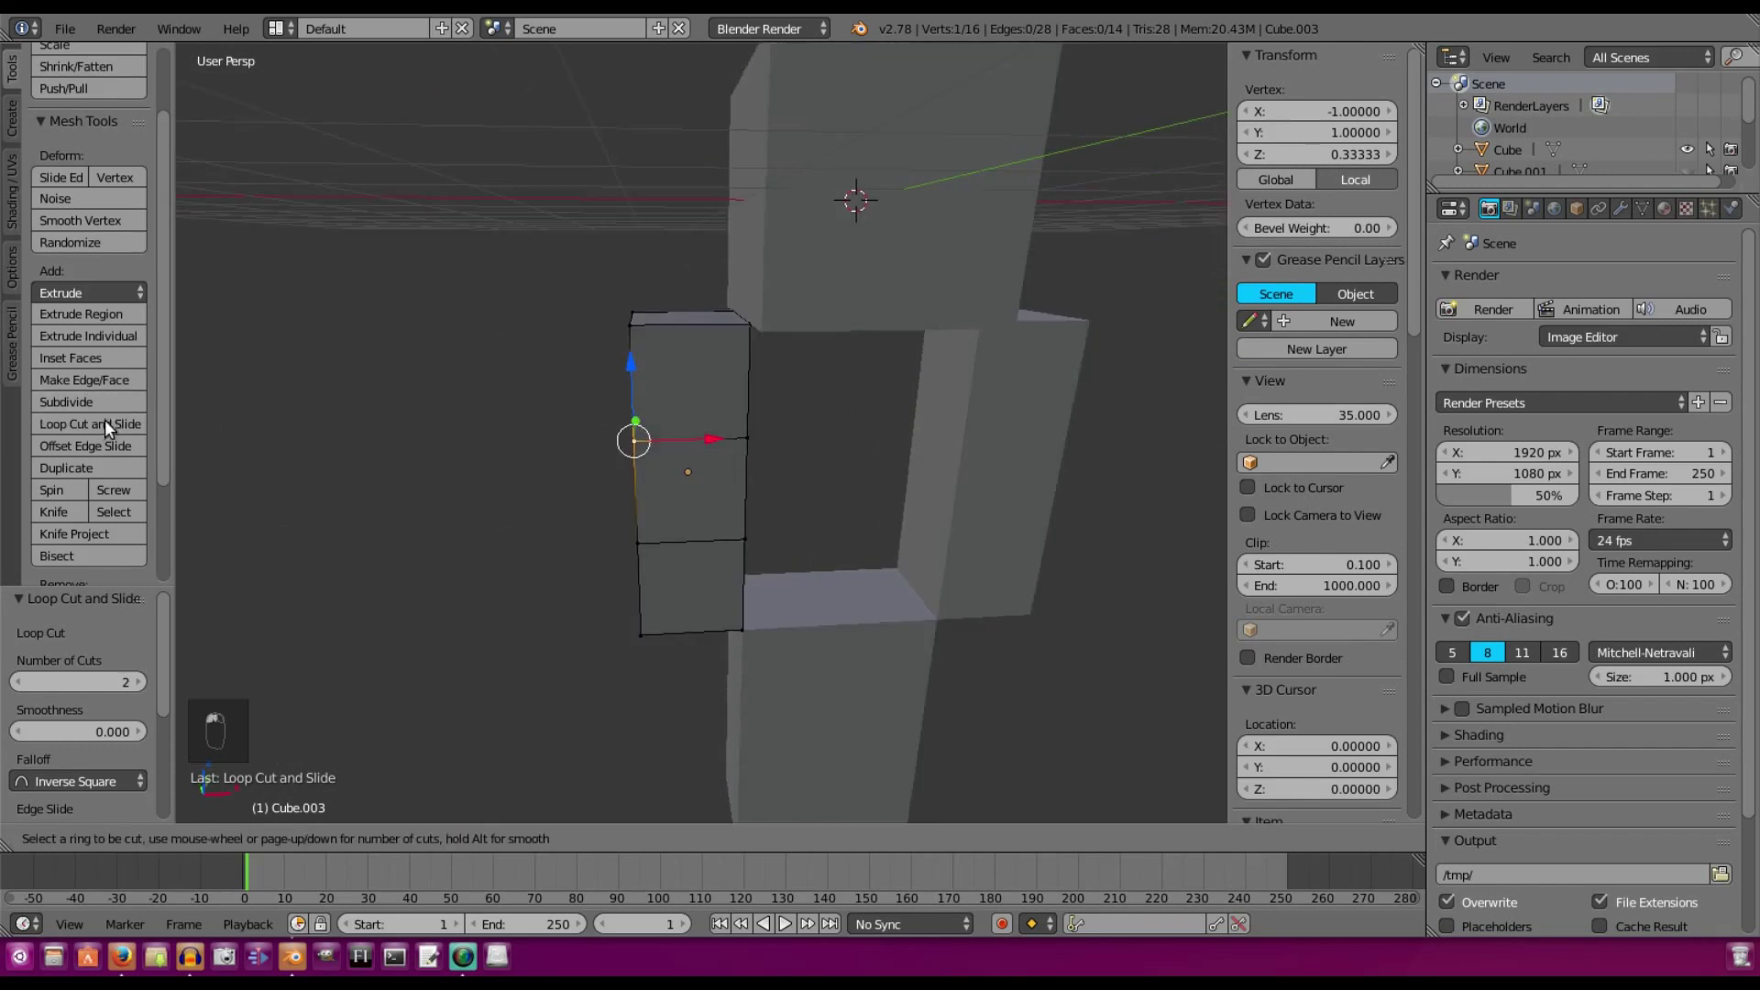
left_click(713, 631)
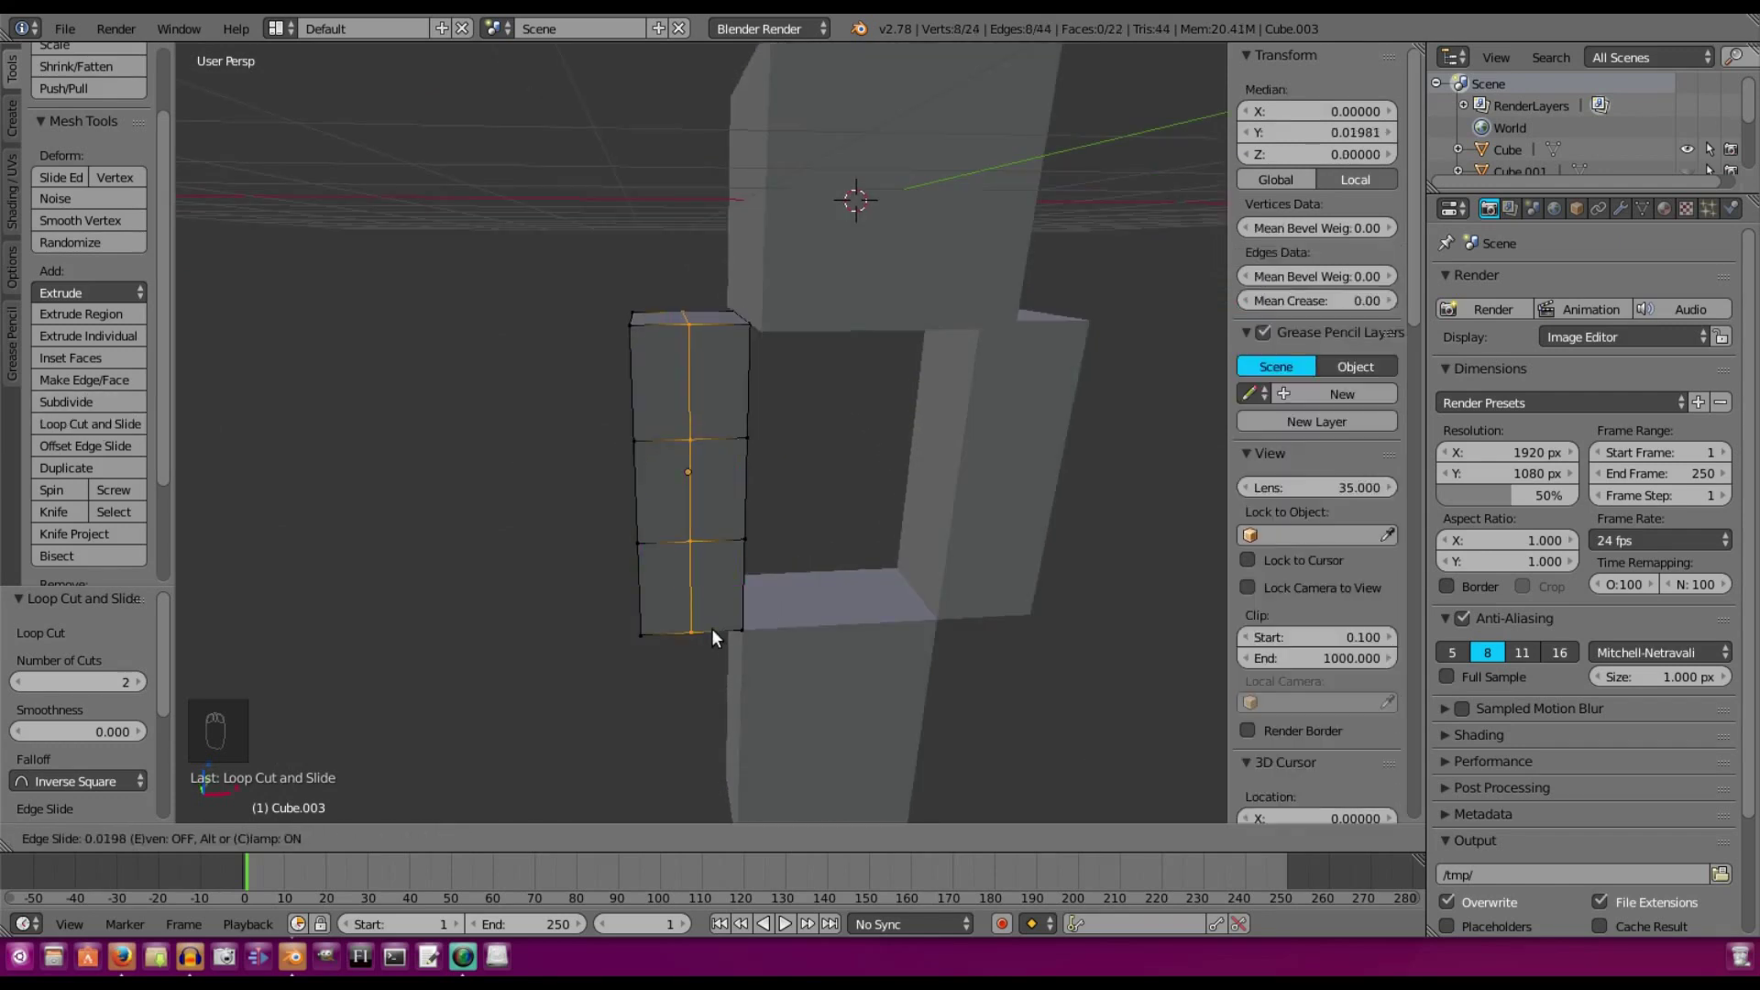
right_click(704, 636)
Add one centred lengthwise loop cut down the arm's adjacent side face
middle_click_drag(500, 541, 605, 529)
middle_click_drag(794, 500, 728, 545)
scroll(825, 503, "up", 1)
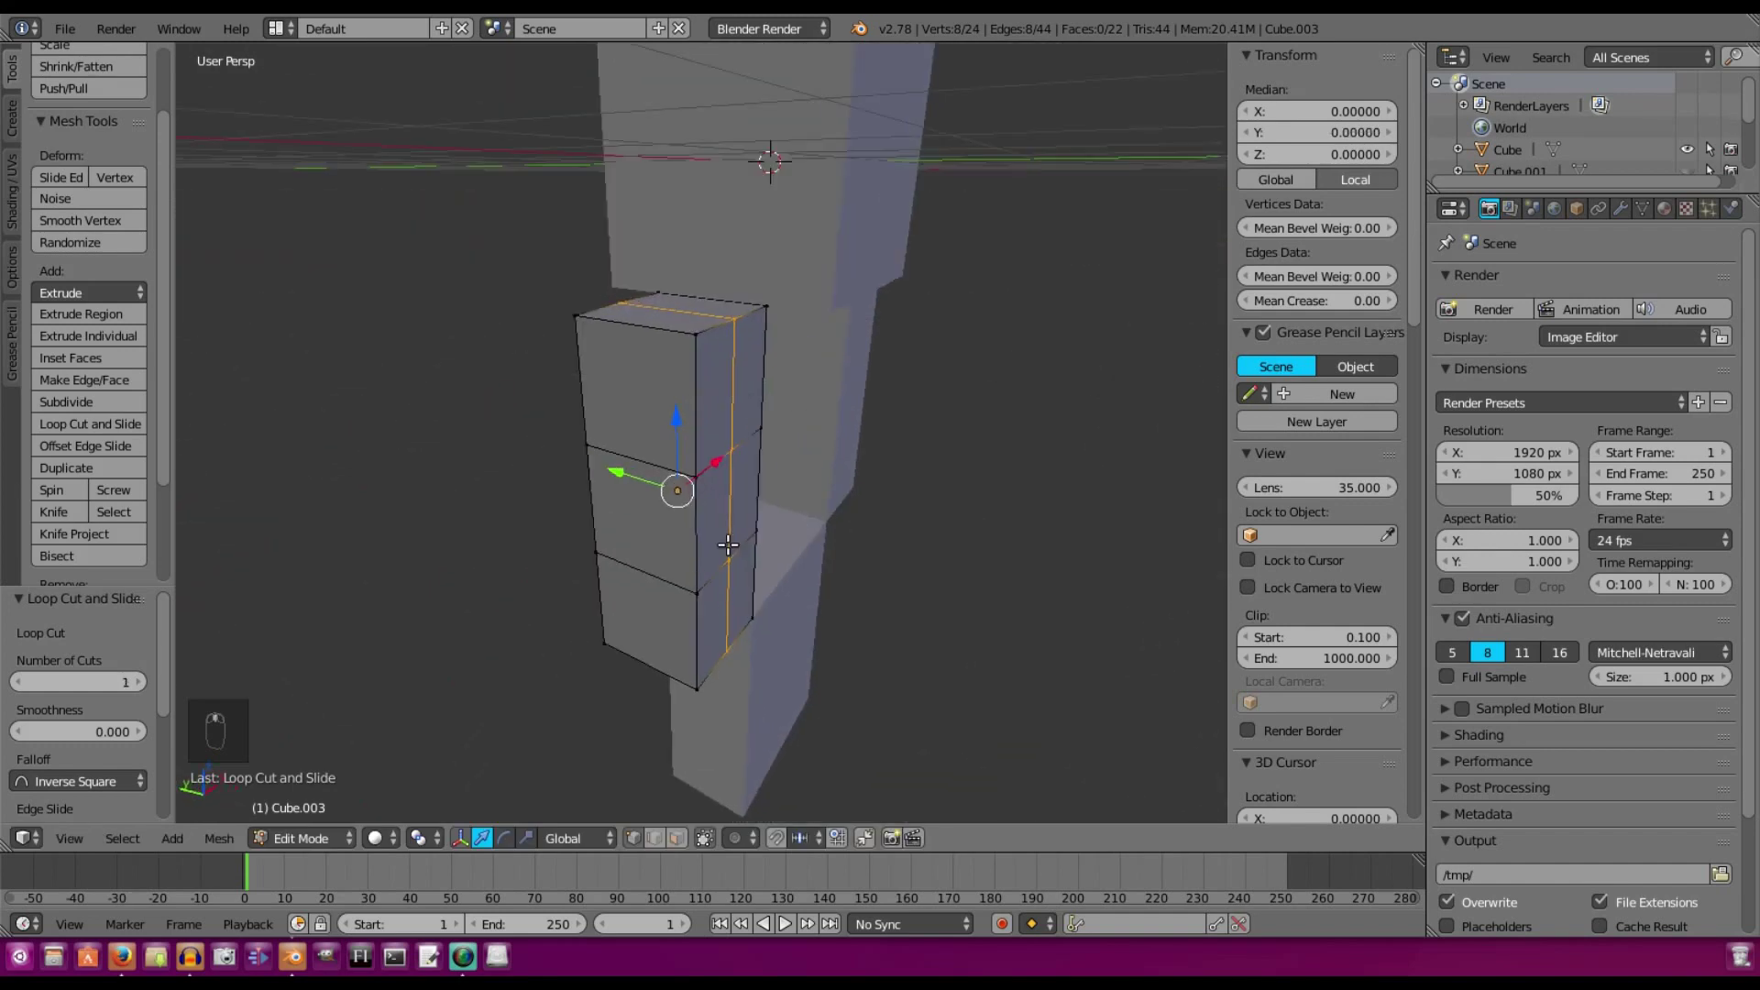
left_click(123, 427)
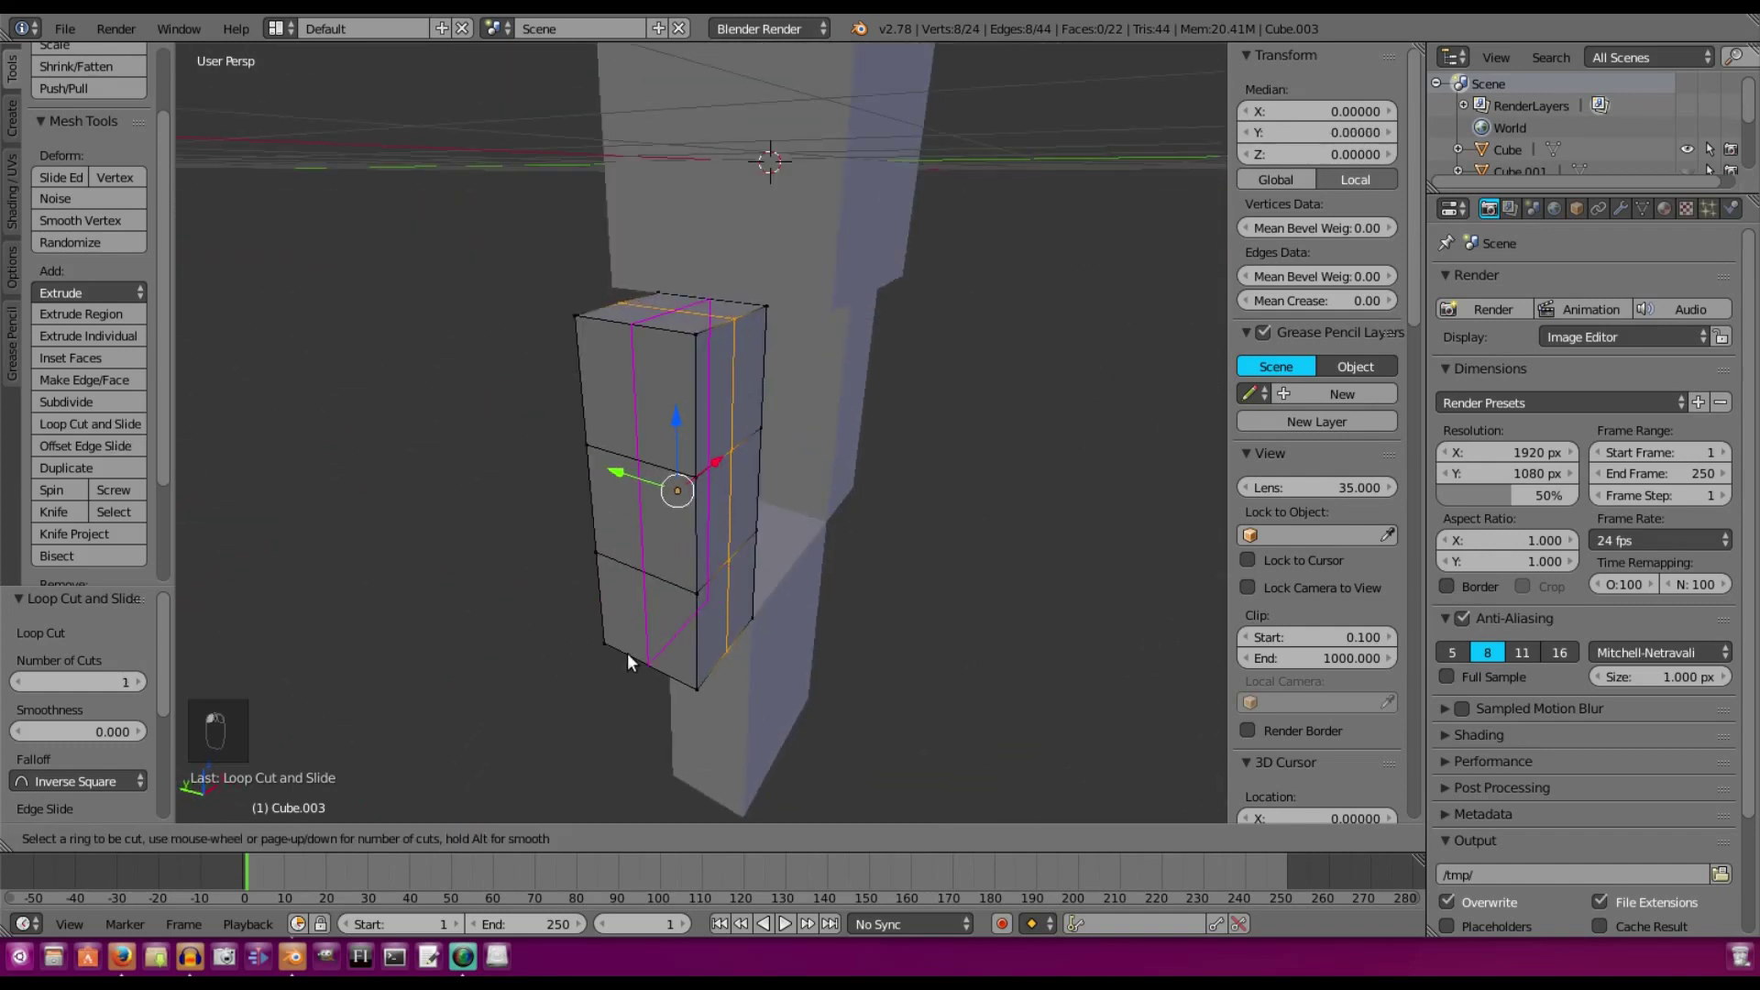
left_click(627, 653)
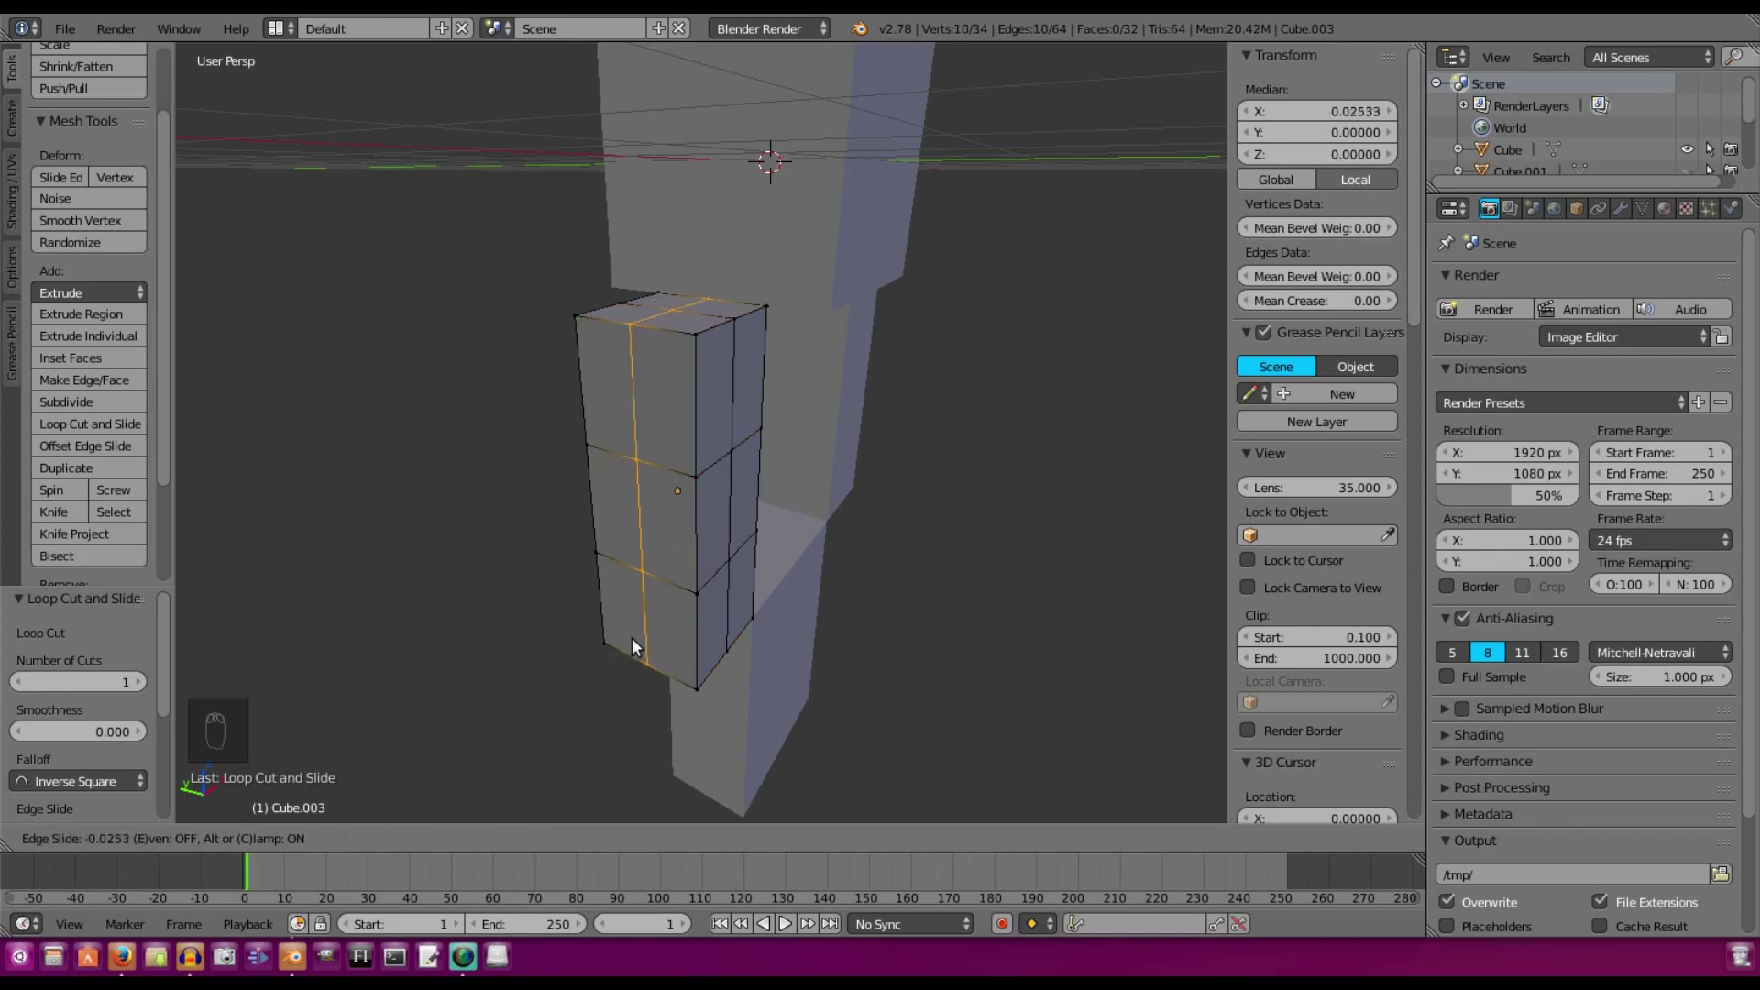
right_click(629, 616)
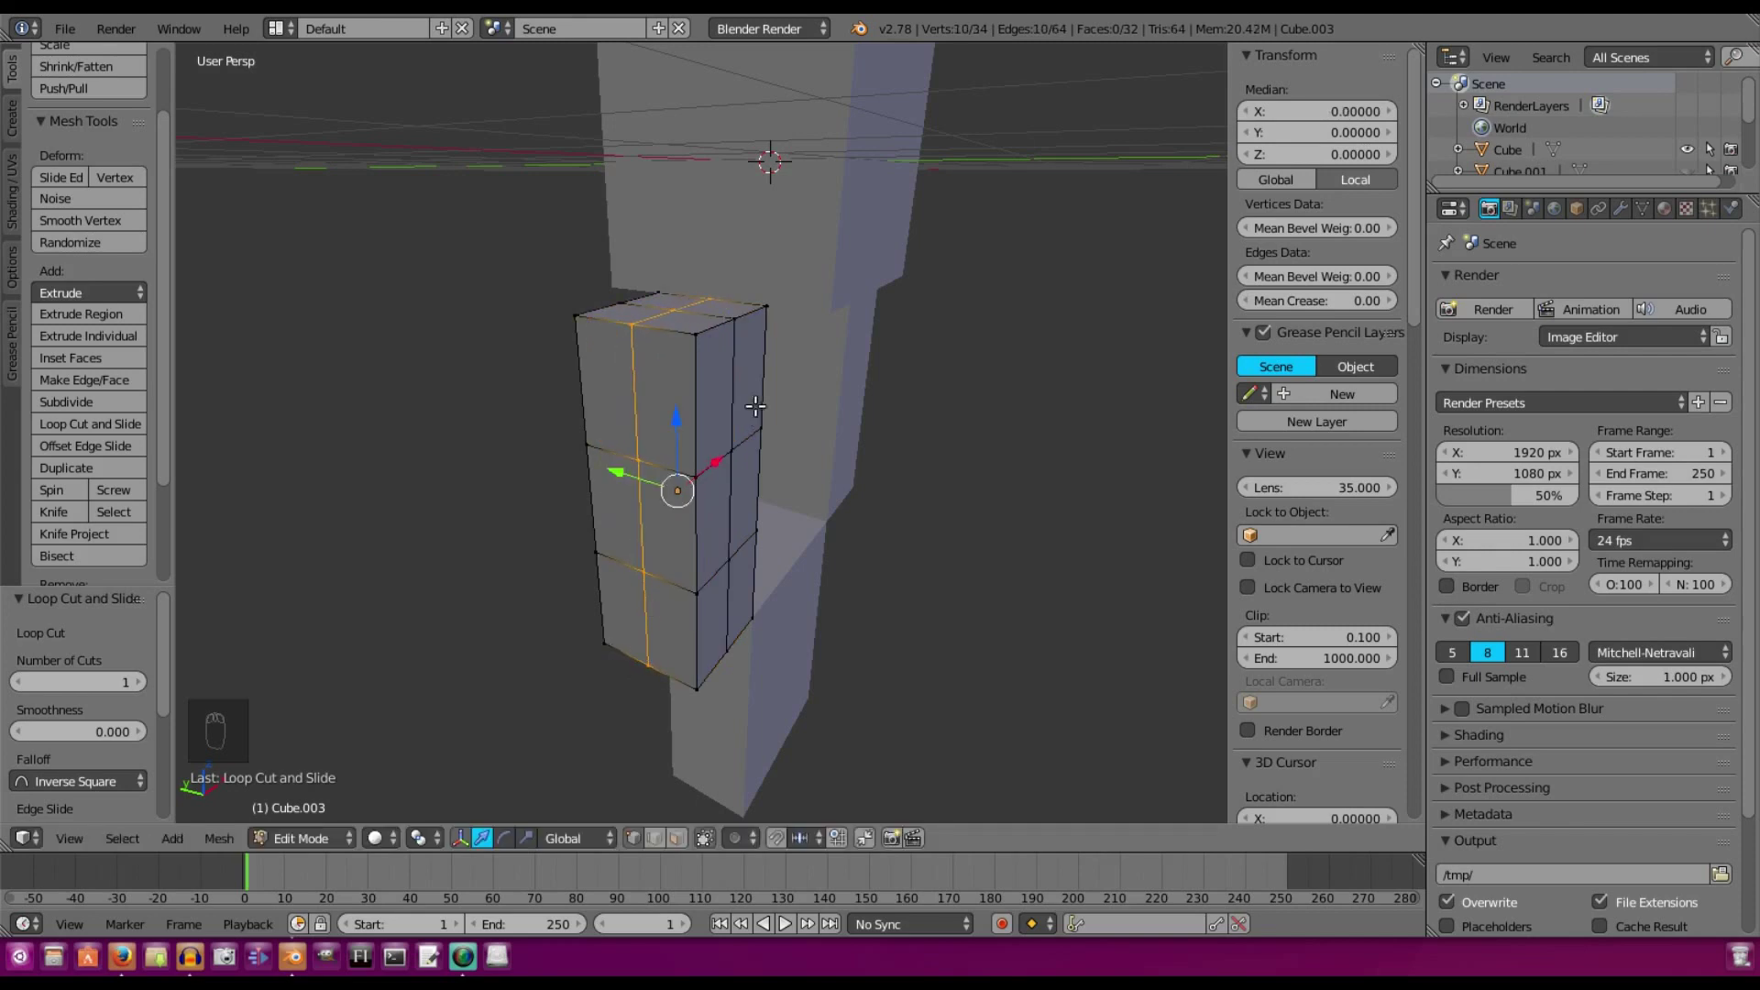
Add a centred horizontal loop cut in each of the arm's upper, middle and lower segments
middle_click_drag(756, 406, 691, 458)
left_click(122, 427)
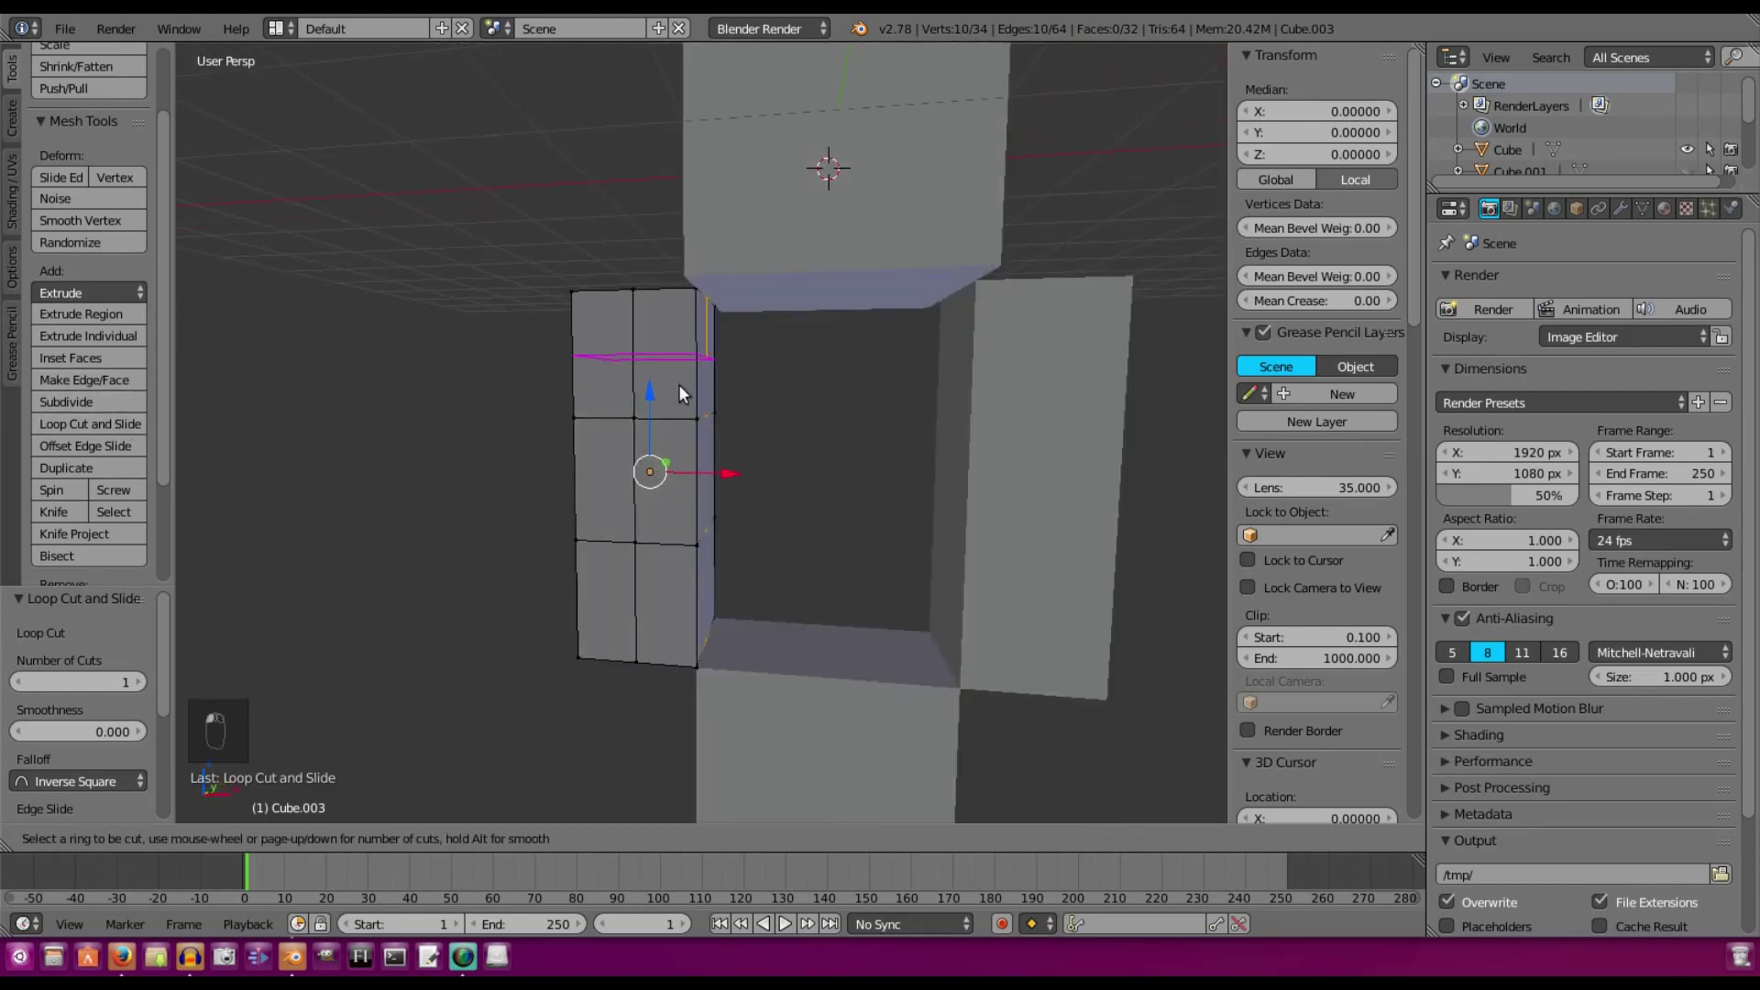
left_click(679, 385)
right_click(679, 383)
left_click(91, 424)
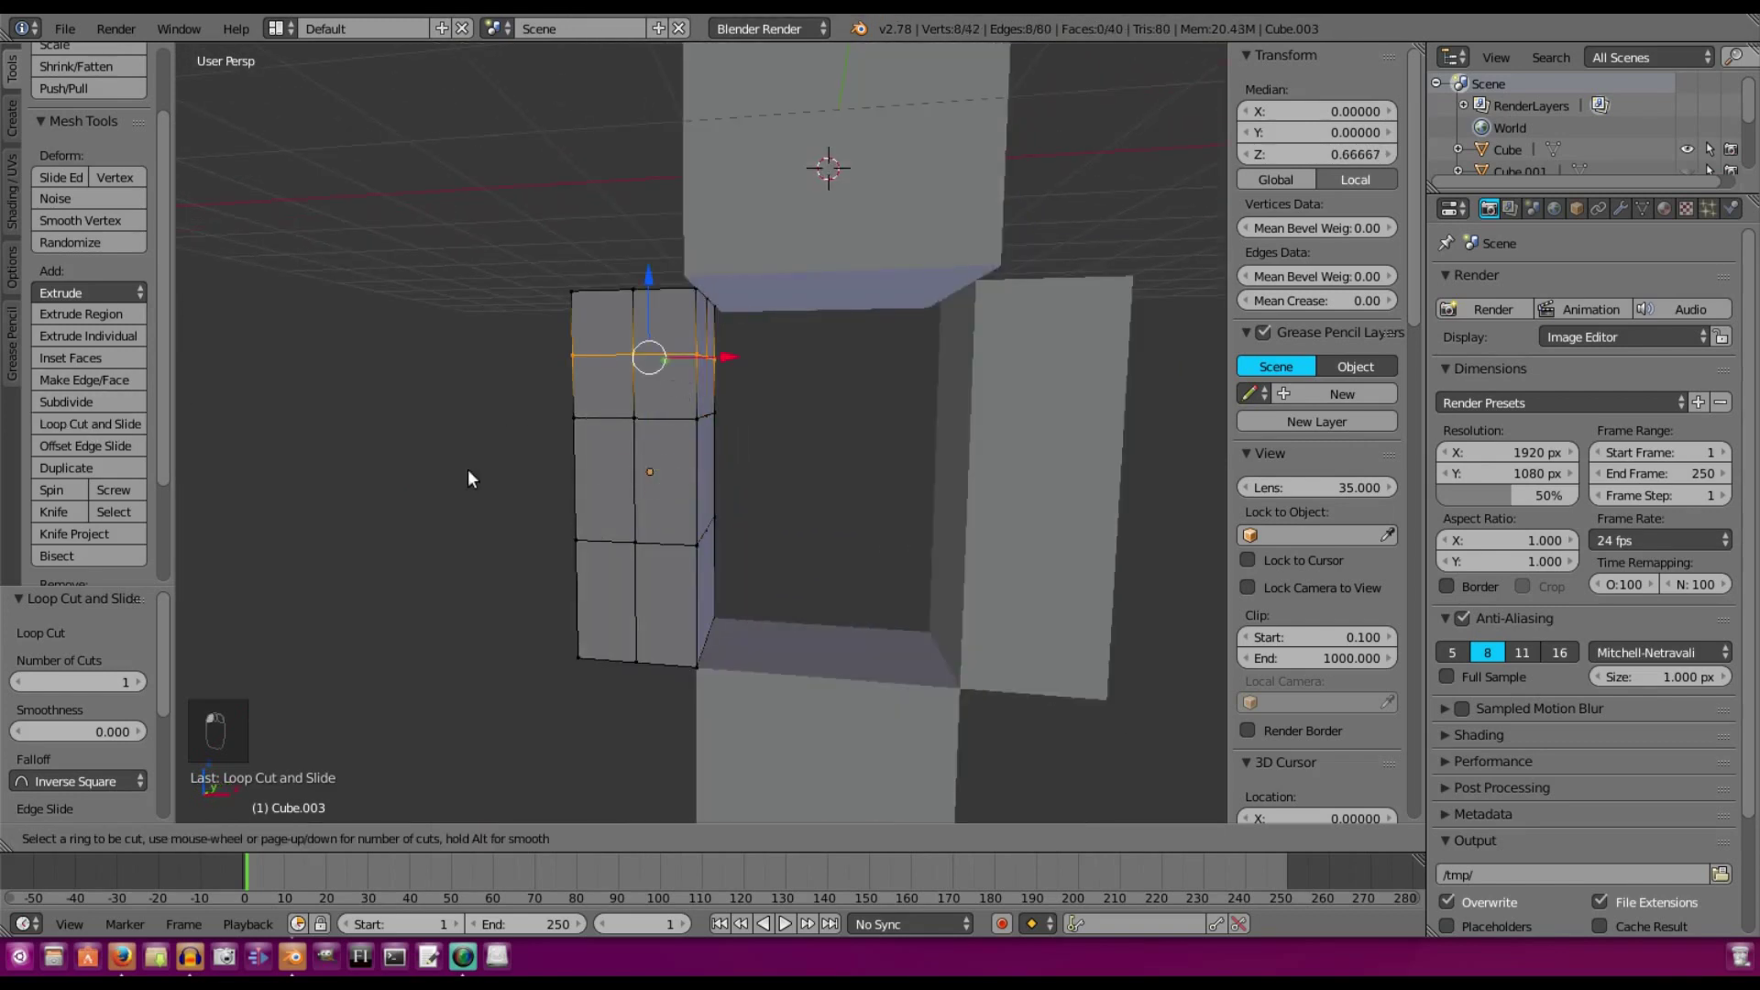
left_click(609, 502)
right_click(608, 502)
left_click(91, 425)
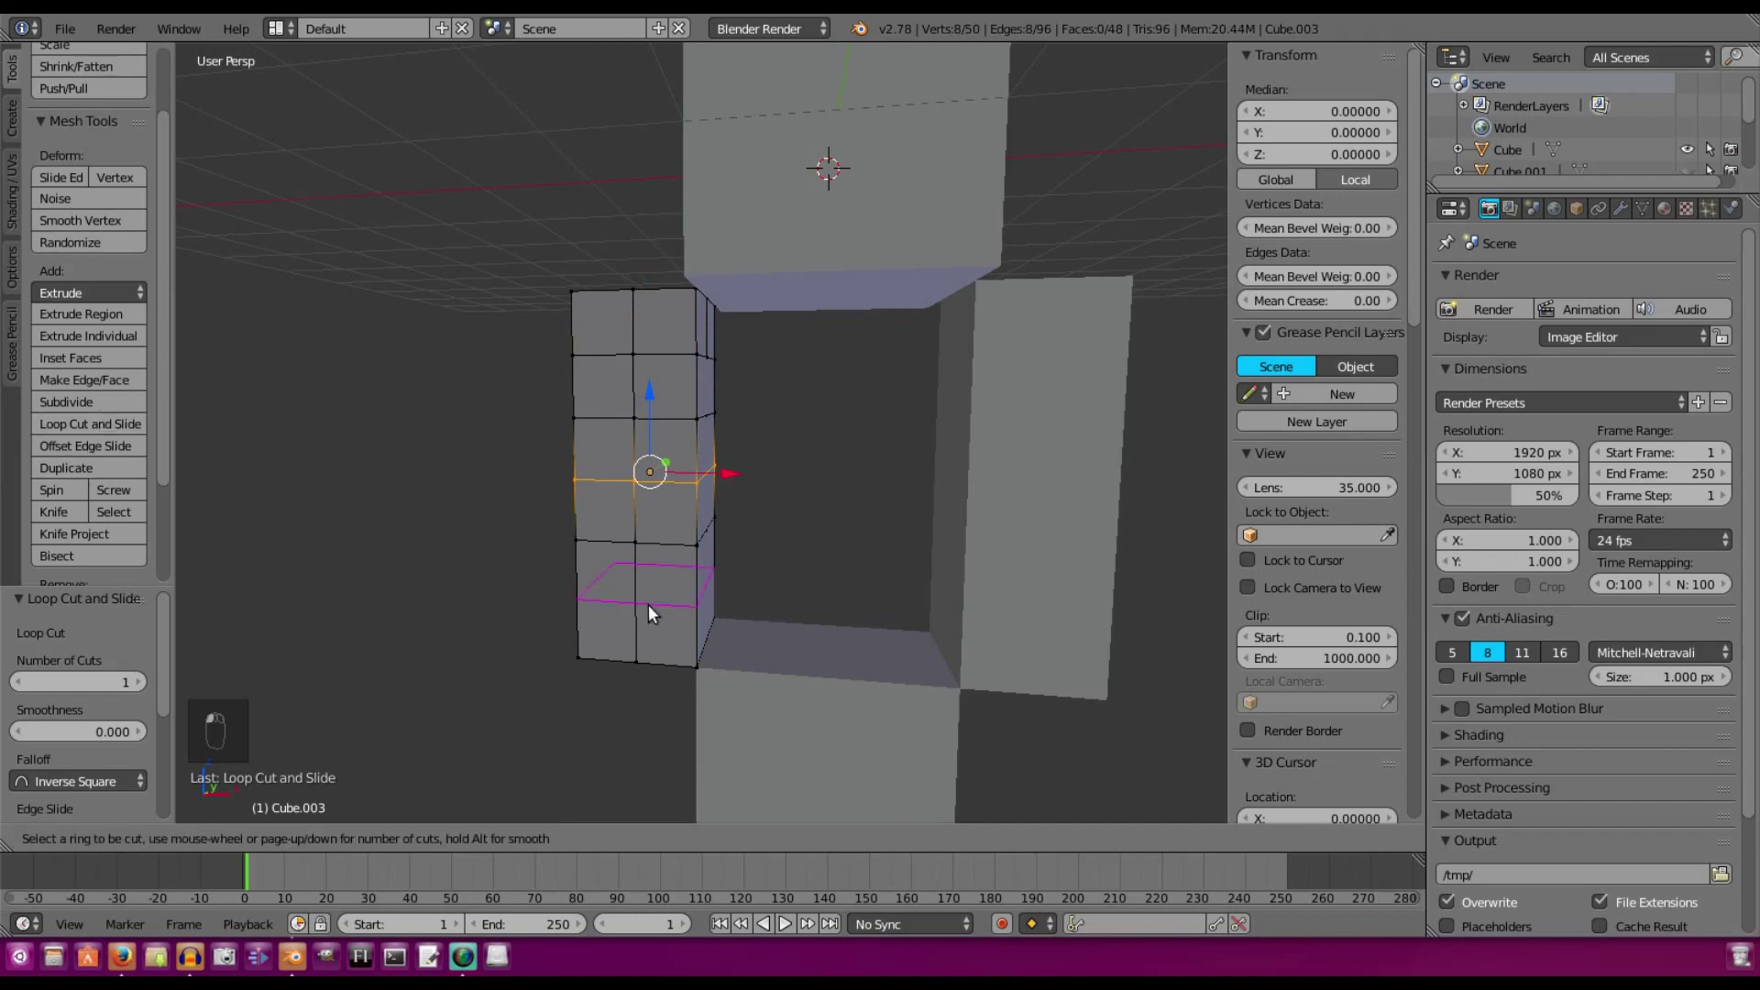
left_click(647, 604)
right_click(647, 604)
Check the subdivided arm in Edit Mode and Object Mode, finishing in Object Mode
middle_click_drag(550, 468, 687, 462)
key("Tab")
key("Tab")
key("Tab")
middle_click_drag(825, 463, 734, 464)
key("Tab")
key("Tab")
Add two evenly spaced horizontal loop cuts to the opposite arm at X 1.5
right_click(1053, 458)
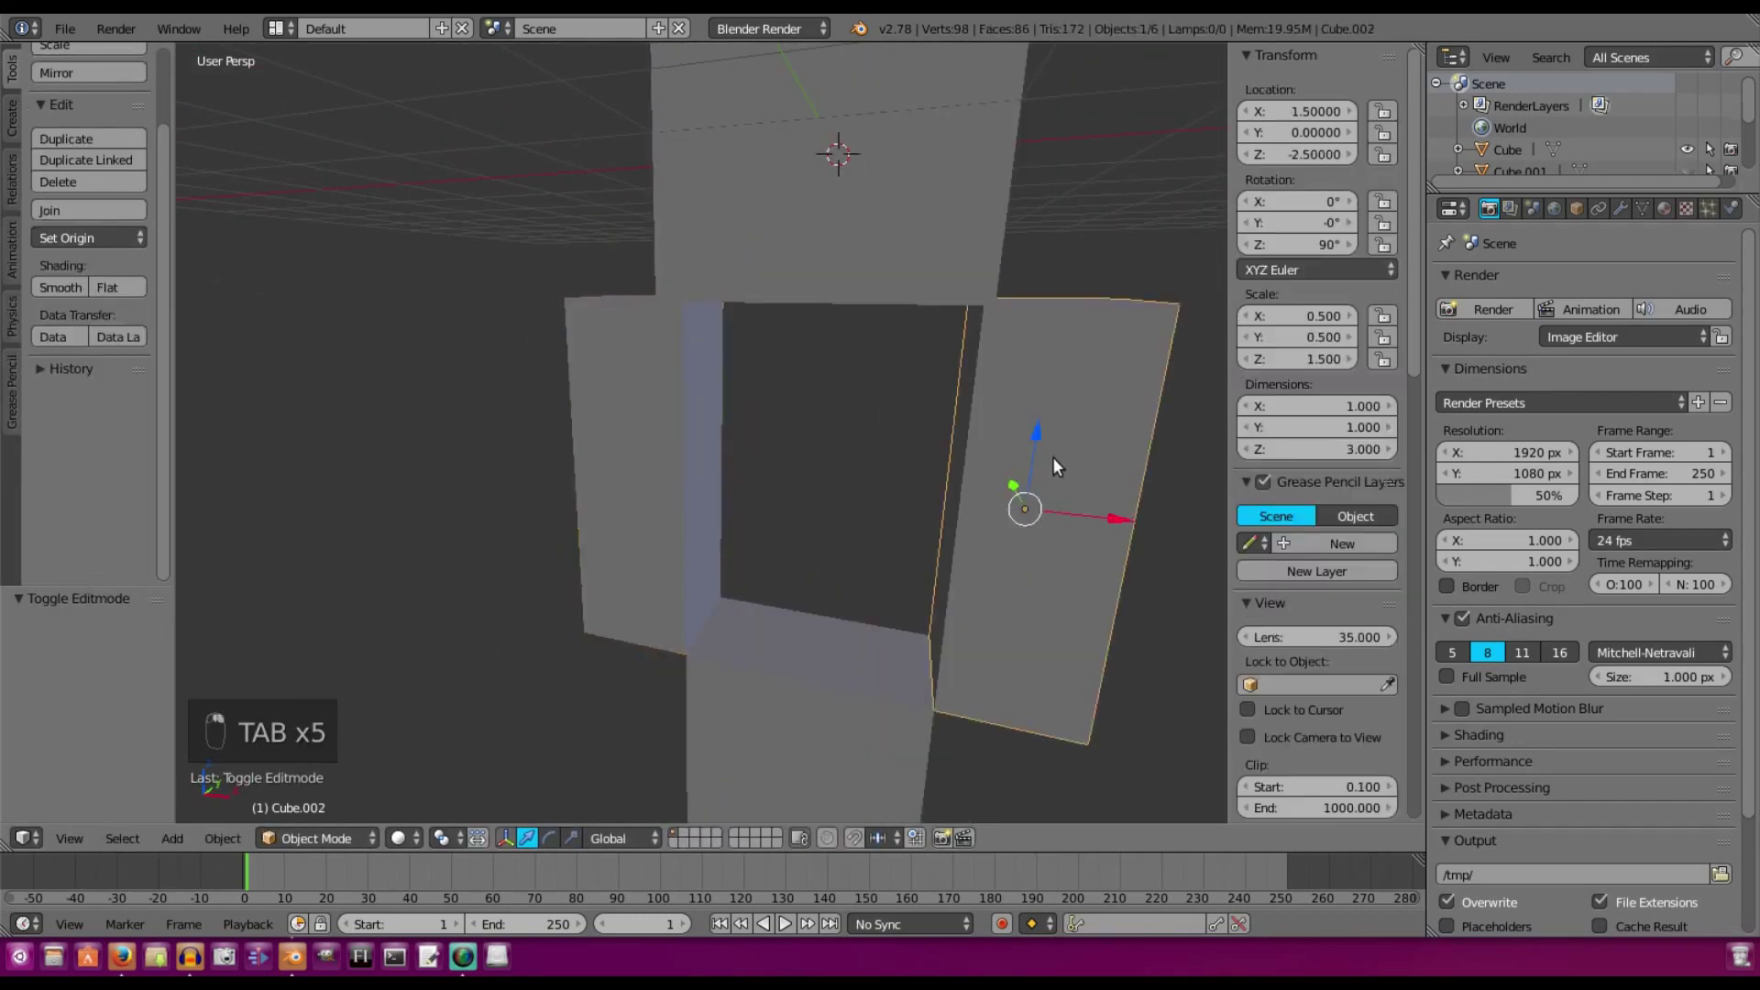
middle_click_drag(1052, 458, 773, 388)
key("Tab")
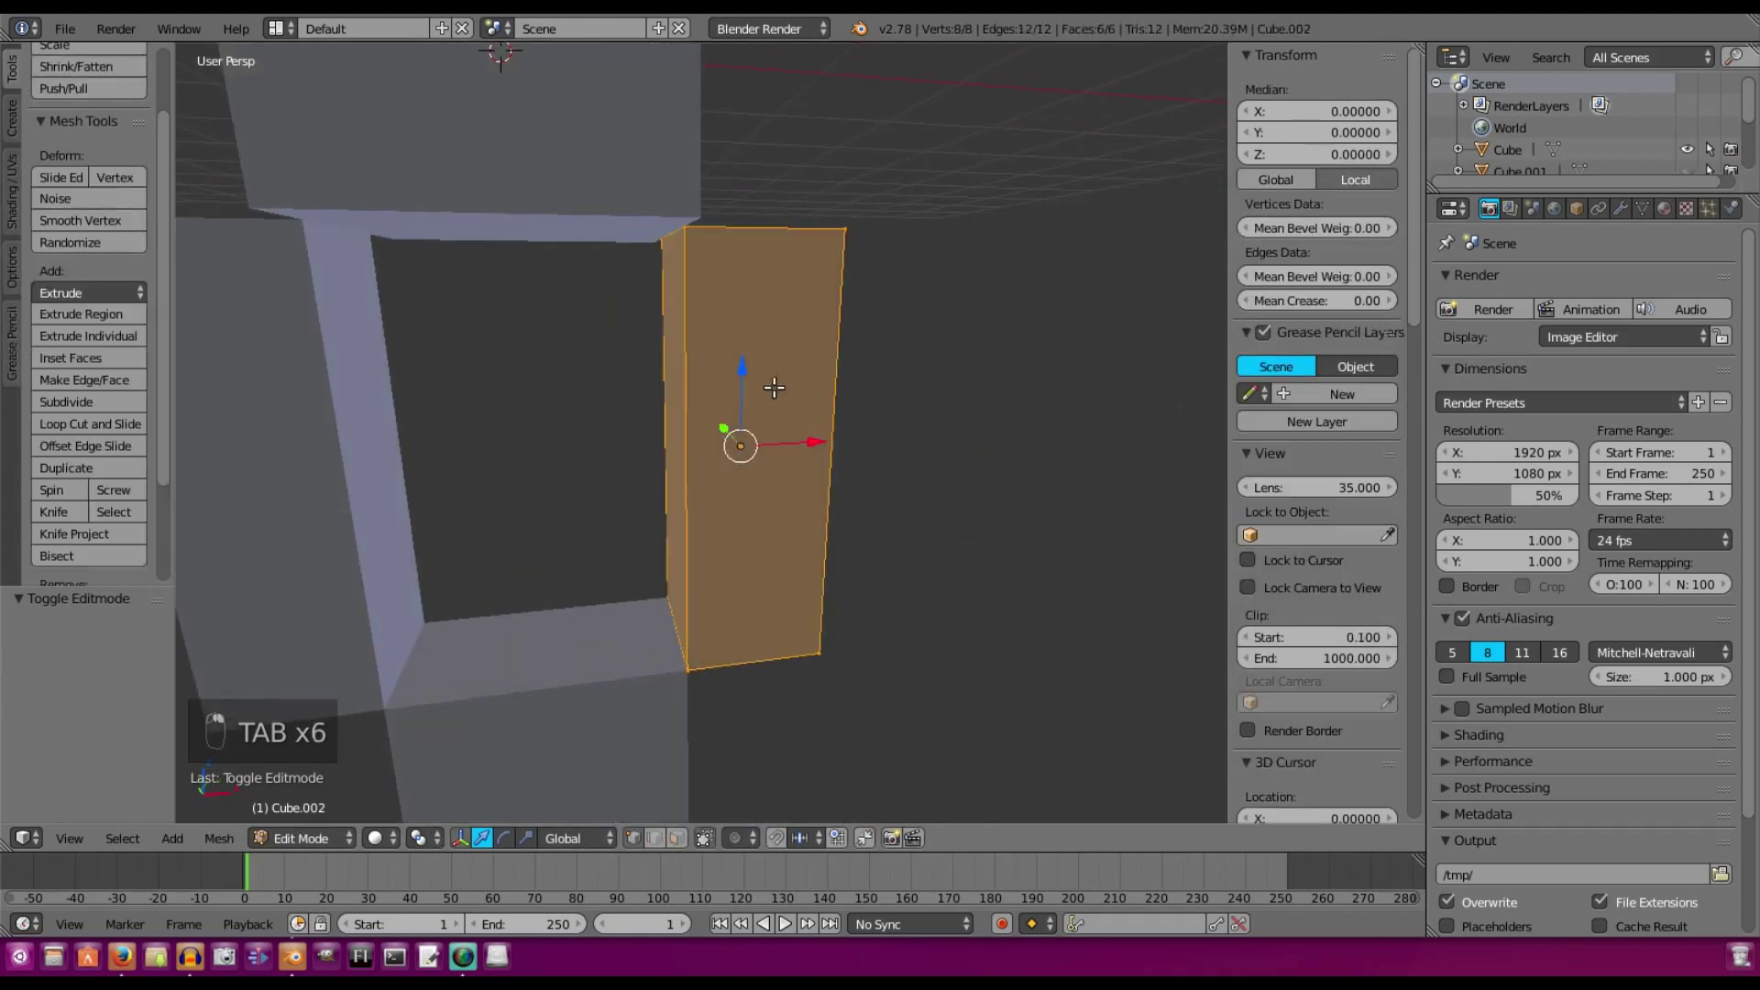
left_click(117, 422)
scroll(668, 486, "up", 1)
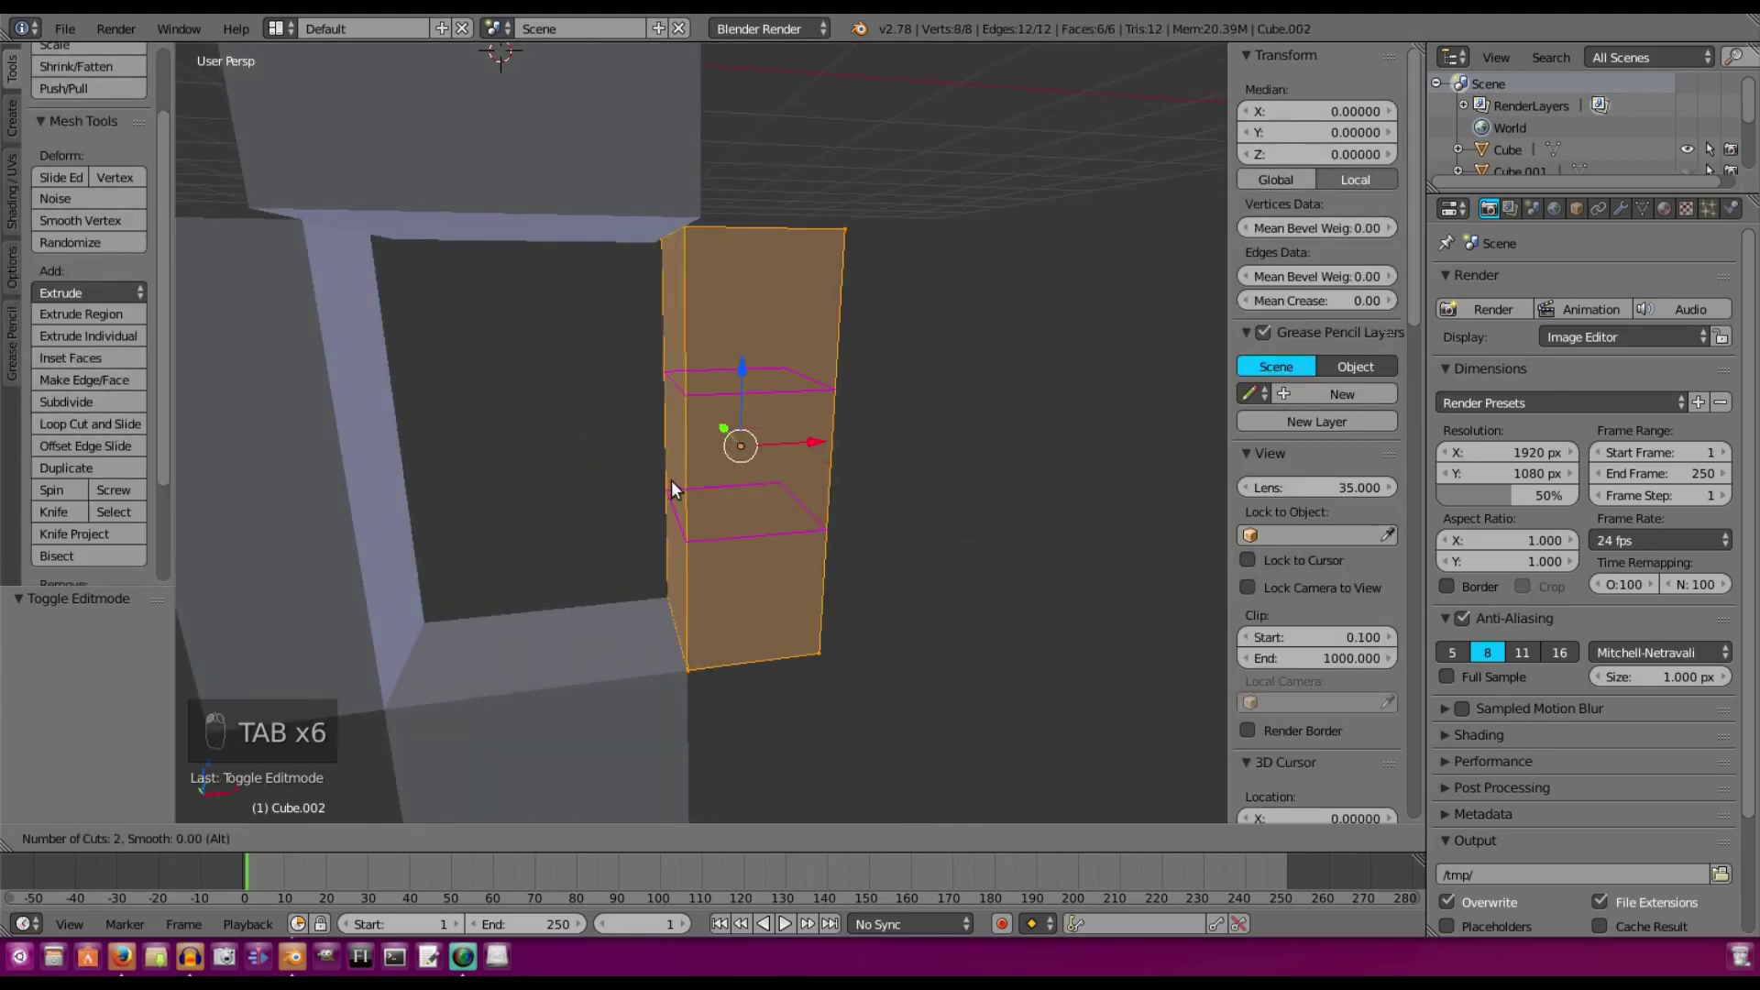
left_click(671, 480)
right_click(671, 481)
Add centred lengthwise loop cuts to the front and adjacent side faces of the opposite arm
middle_click_drag(671, 480, 653, 456)
left_click(57, 420)
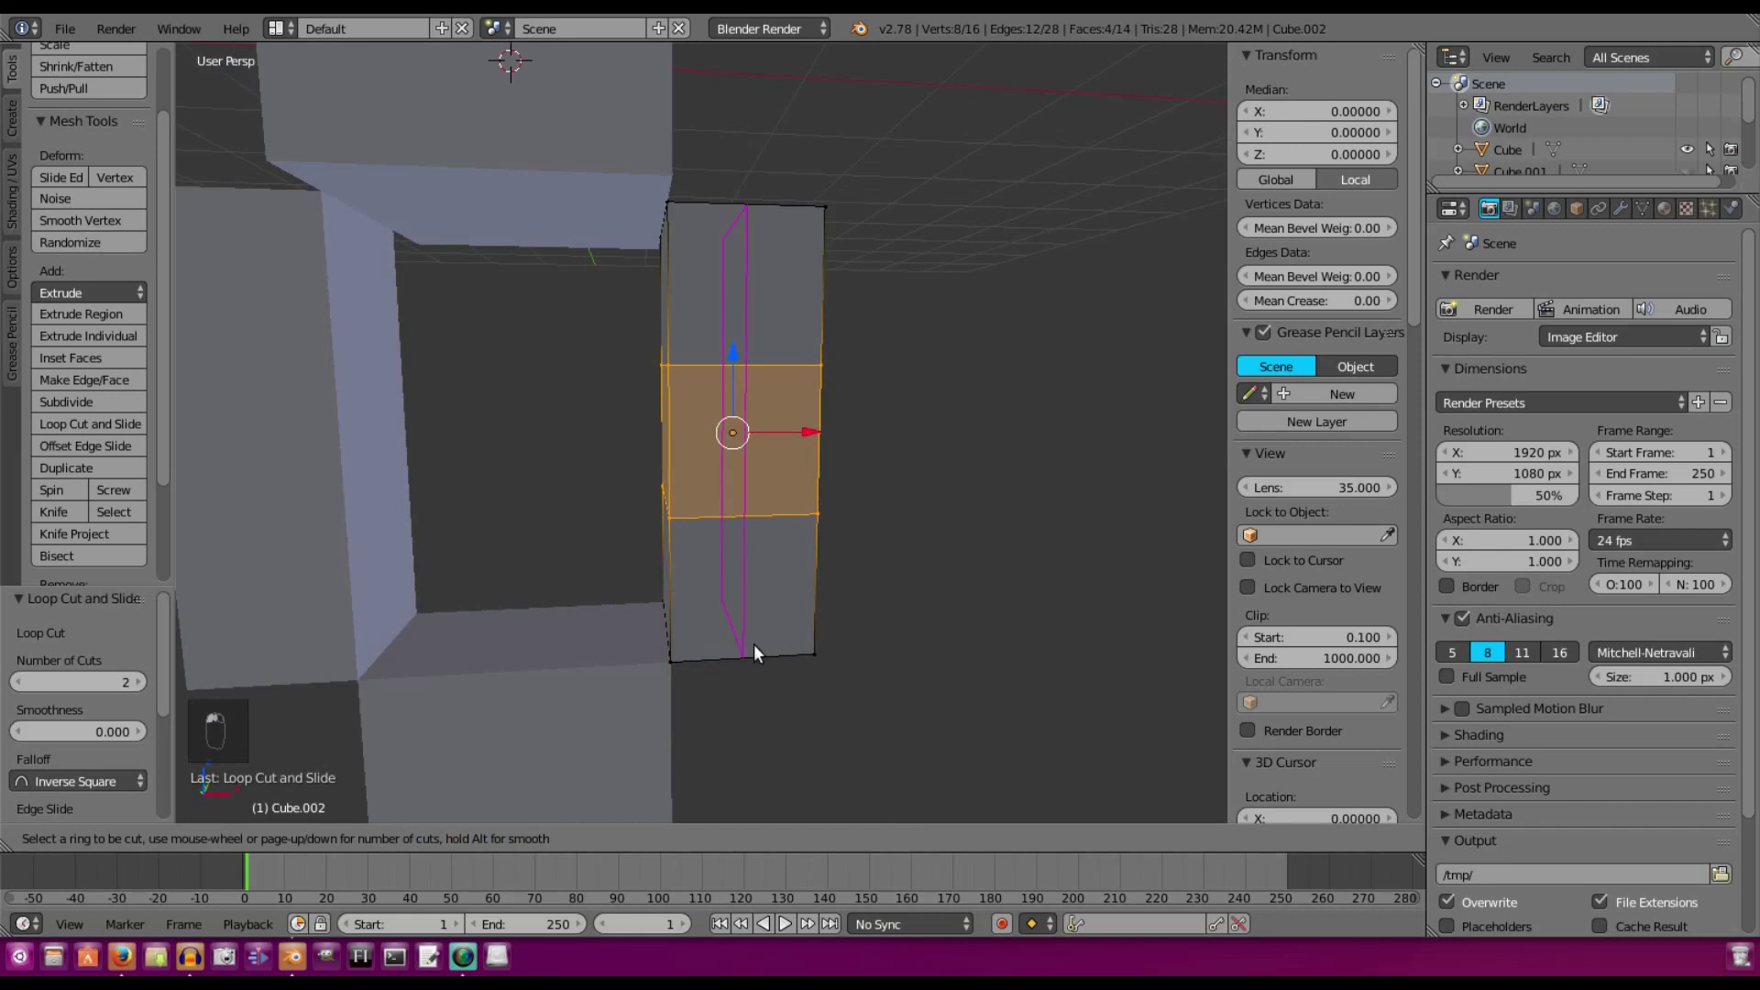
left_click(754, 645)
right_click(754, 645)
middle_click_drag(753, 645, 649, 634)
left_click(77, 427)
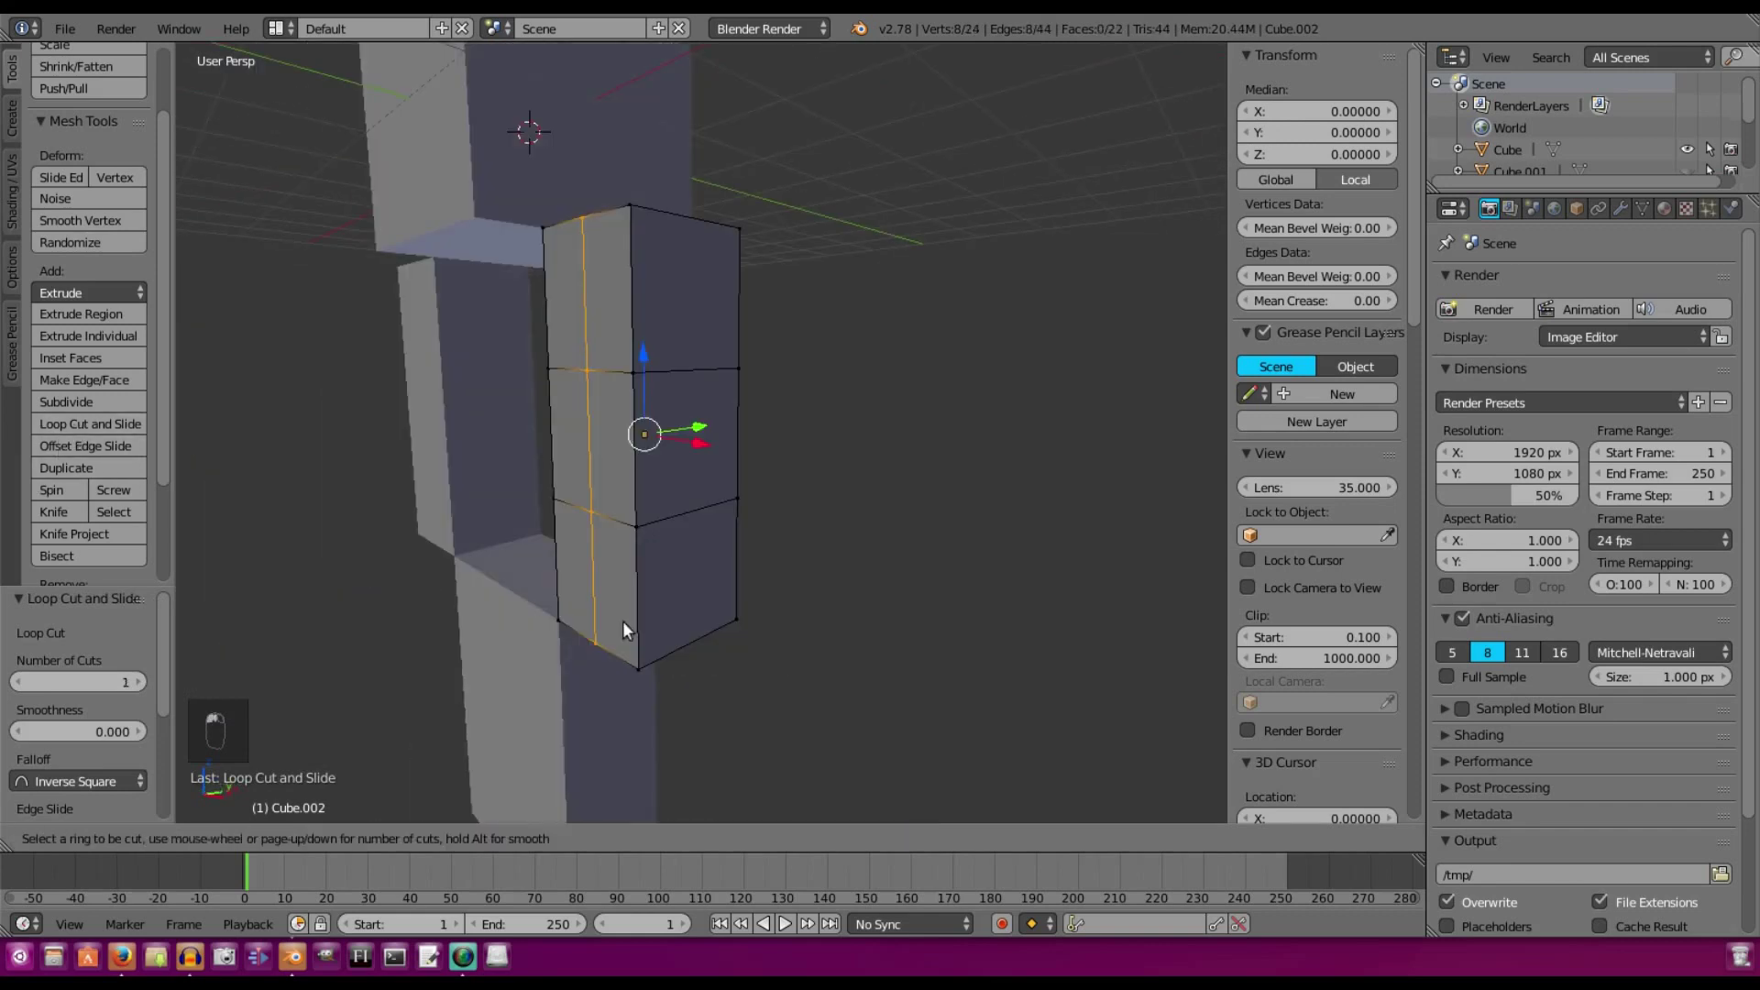
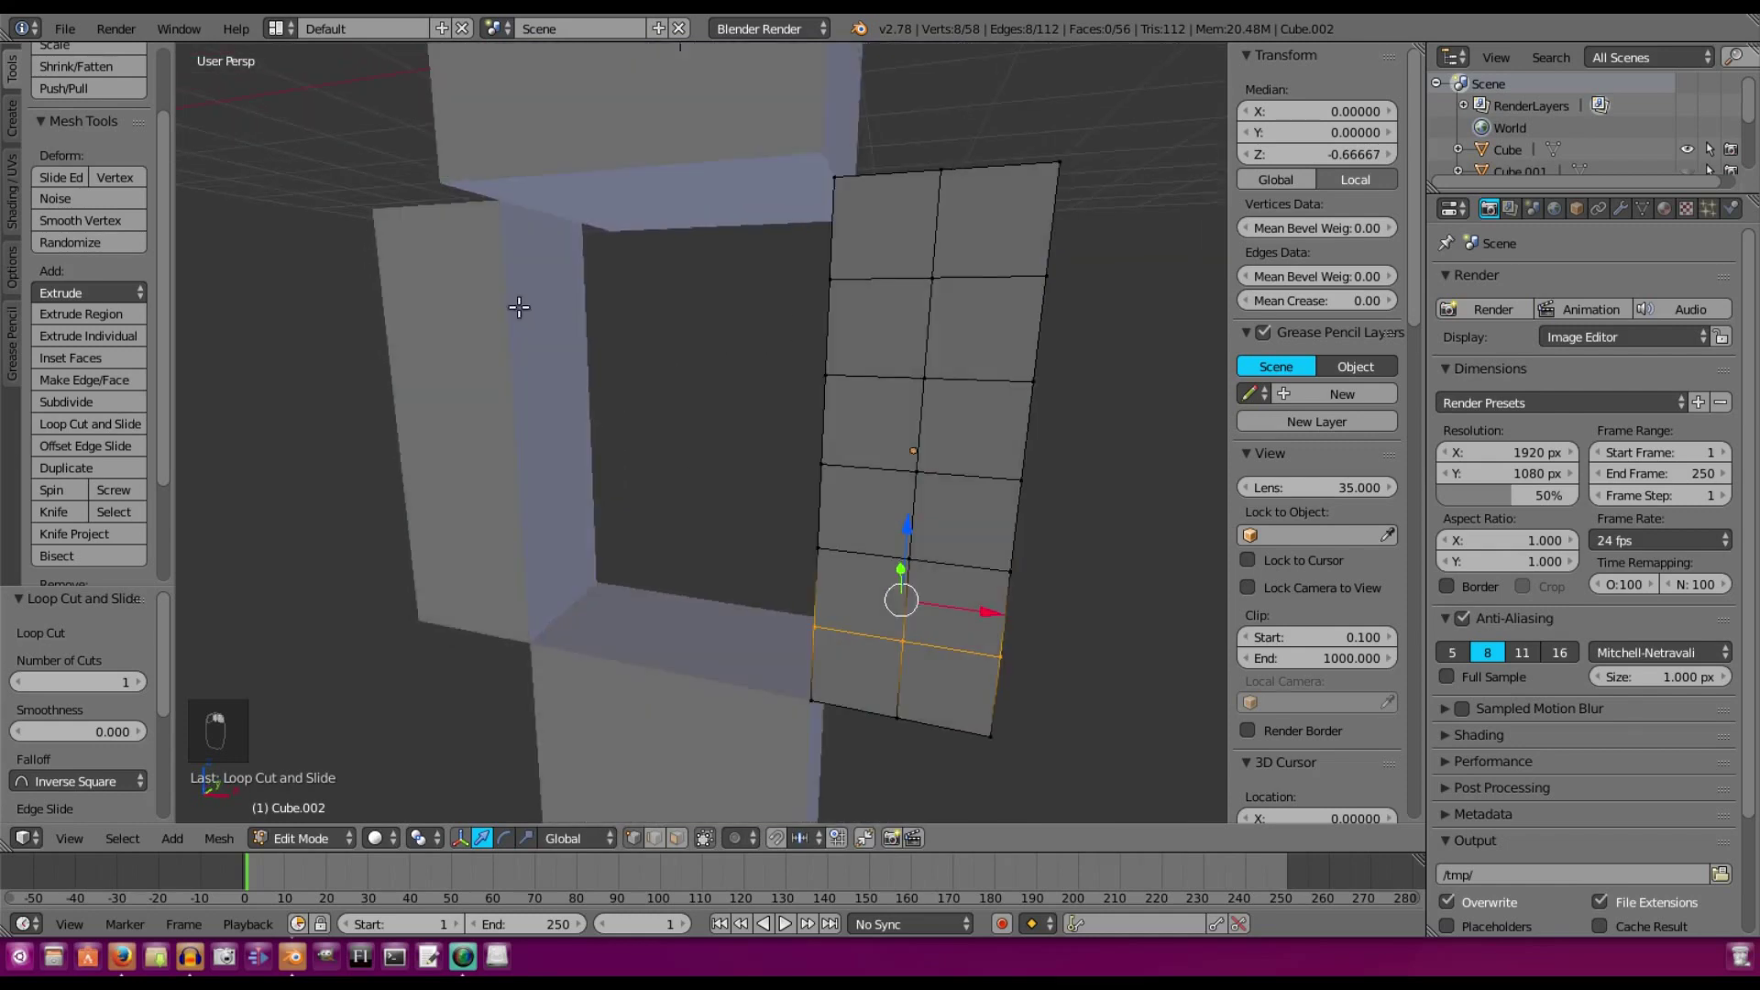
Snap the 3D cursor to the uppermost inner vertex on the centre line of the first arm's torso-facing side
key("Tab")
key("Tab")
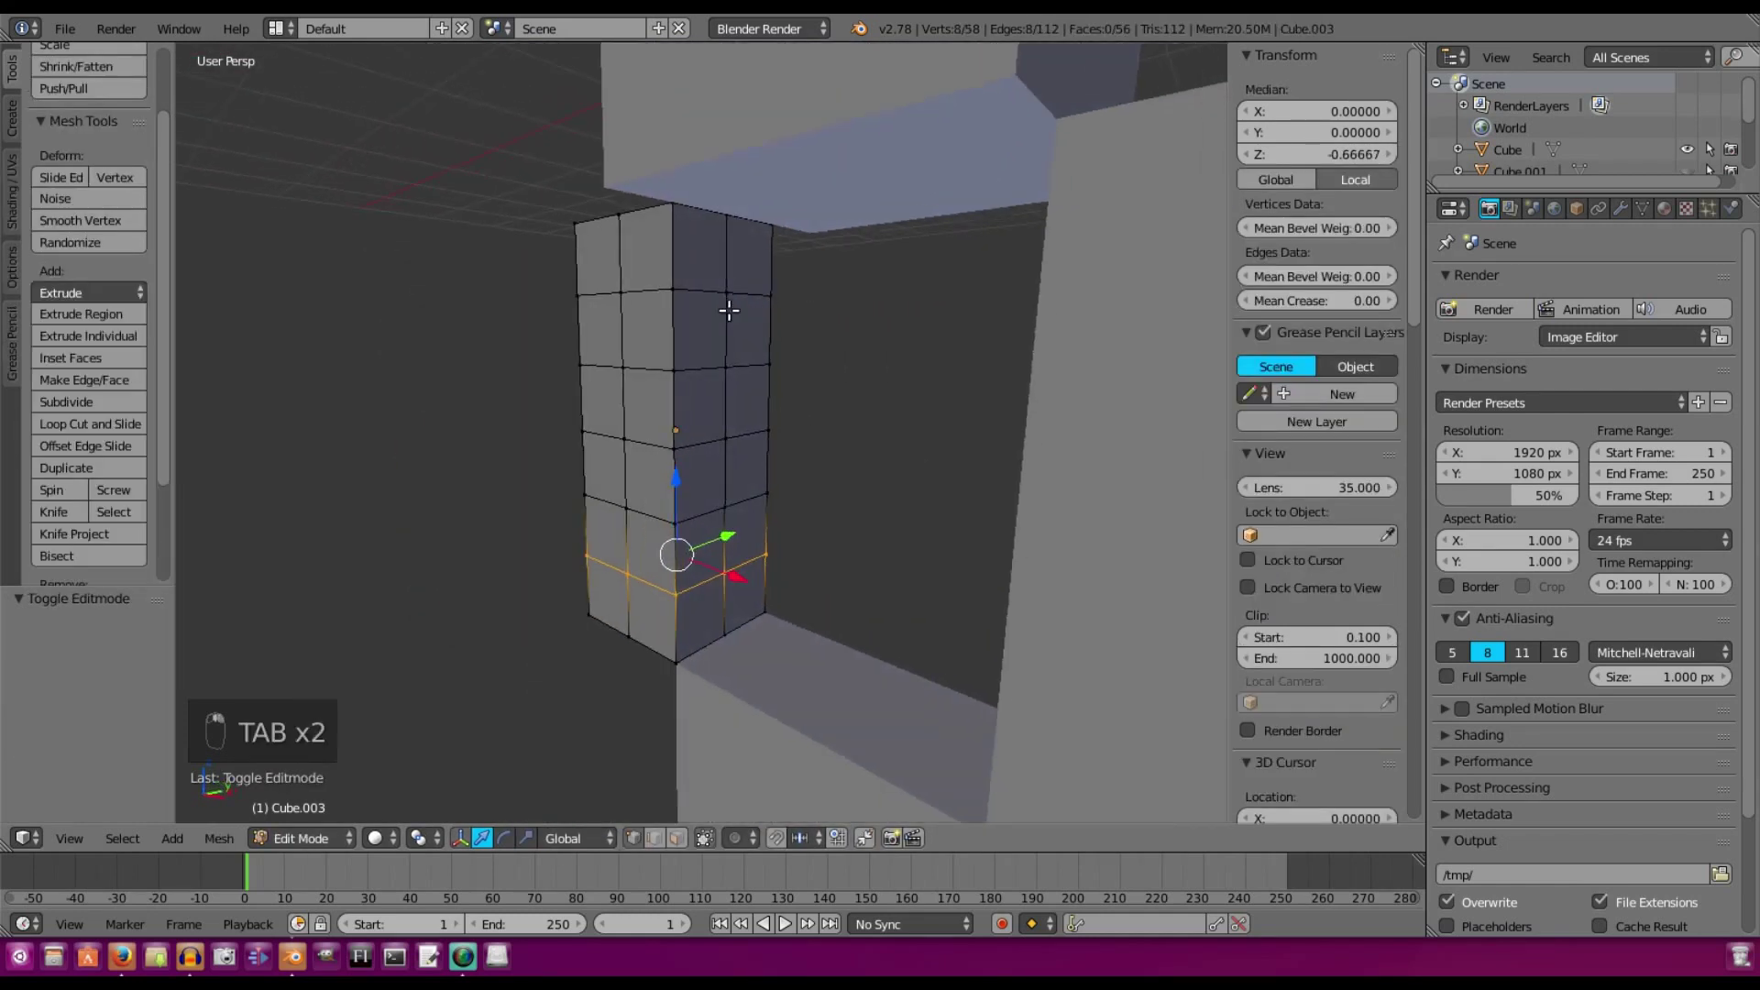
right_click(669, 304)
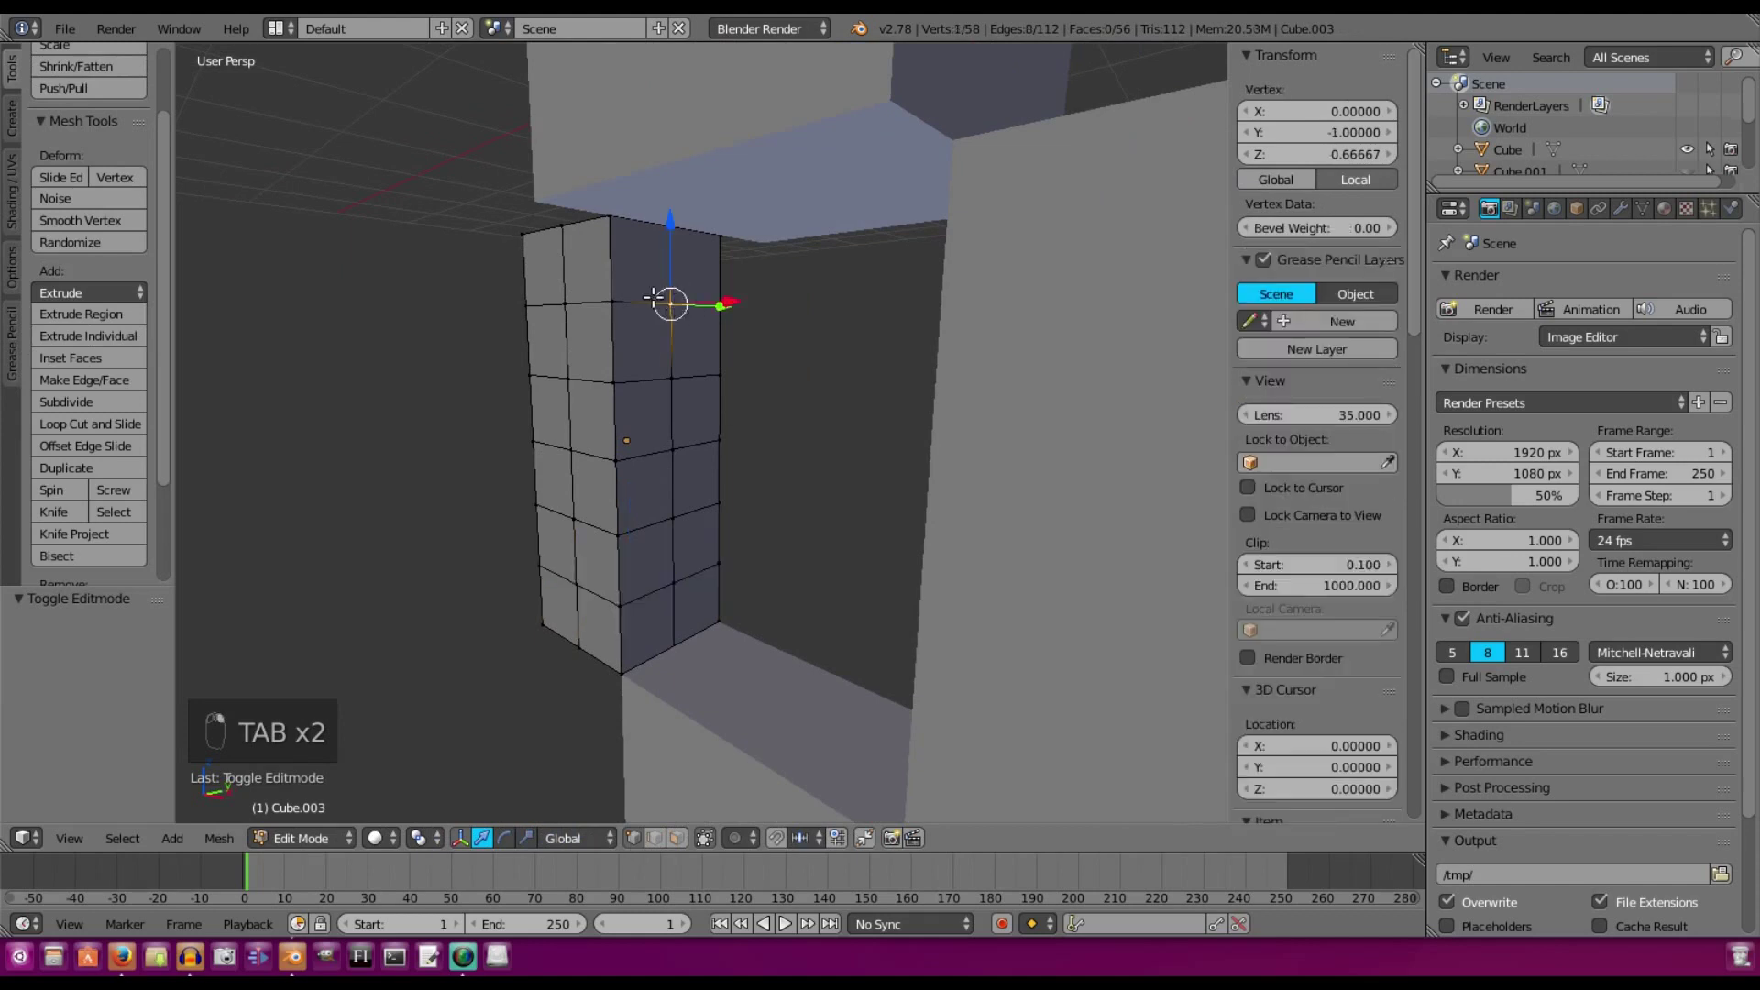
middle_click_drag(668, 302, 680, 346)
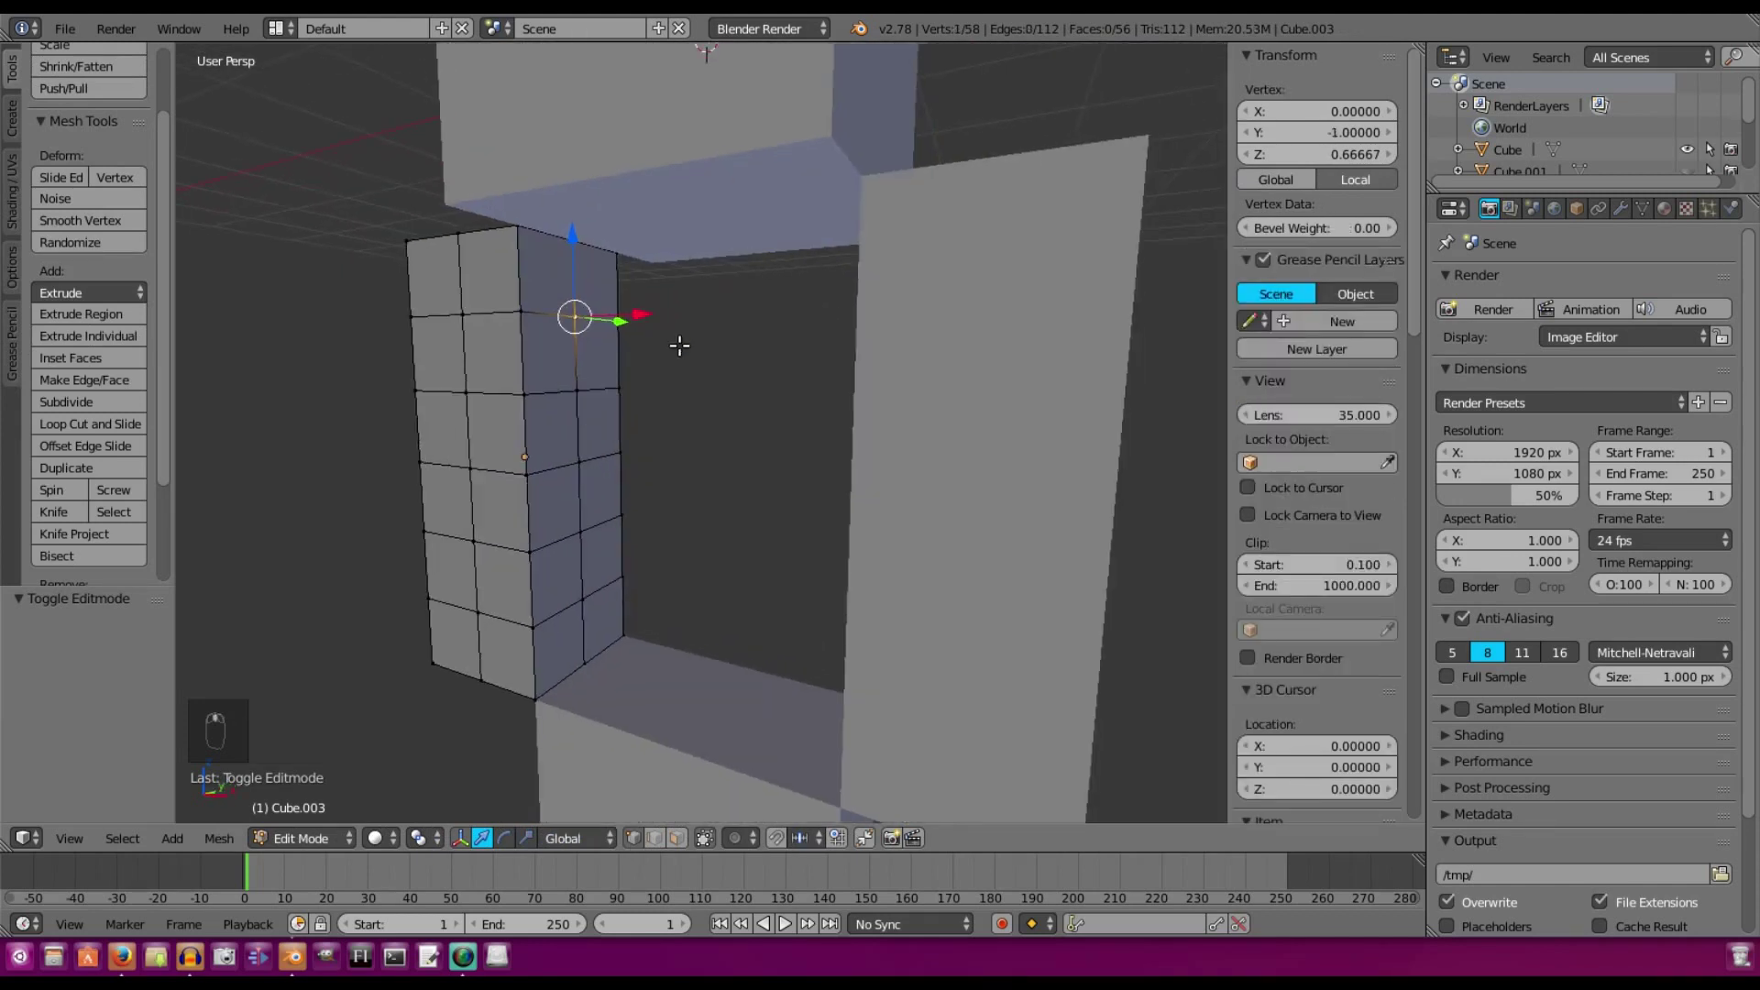
left_click(177, 840)
key("Tab")
key("Tab")
left_click(213, 841)
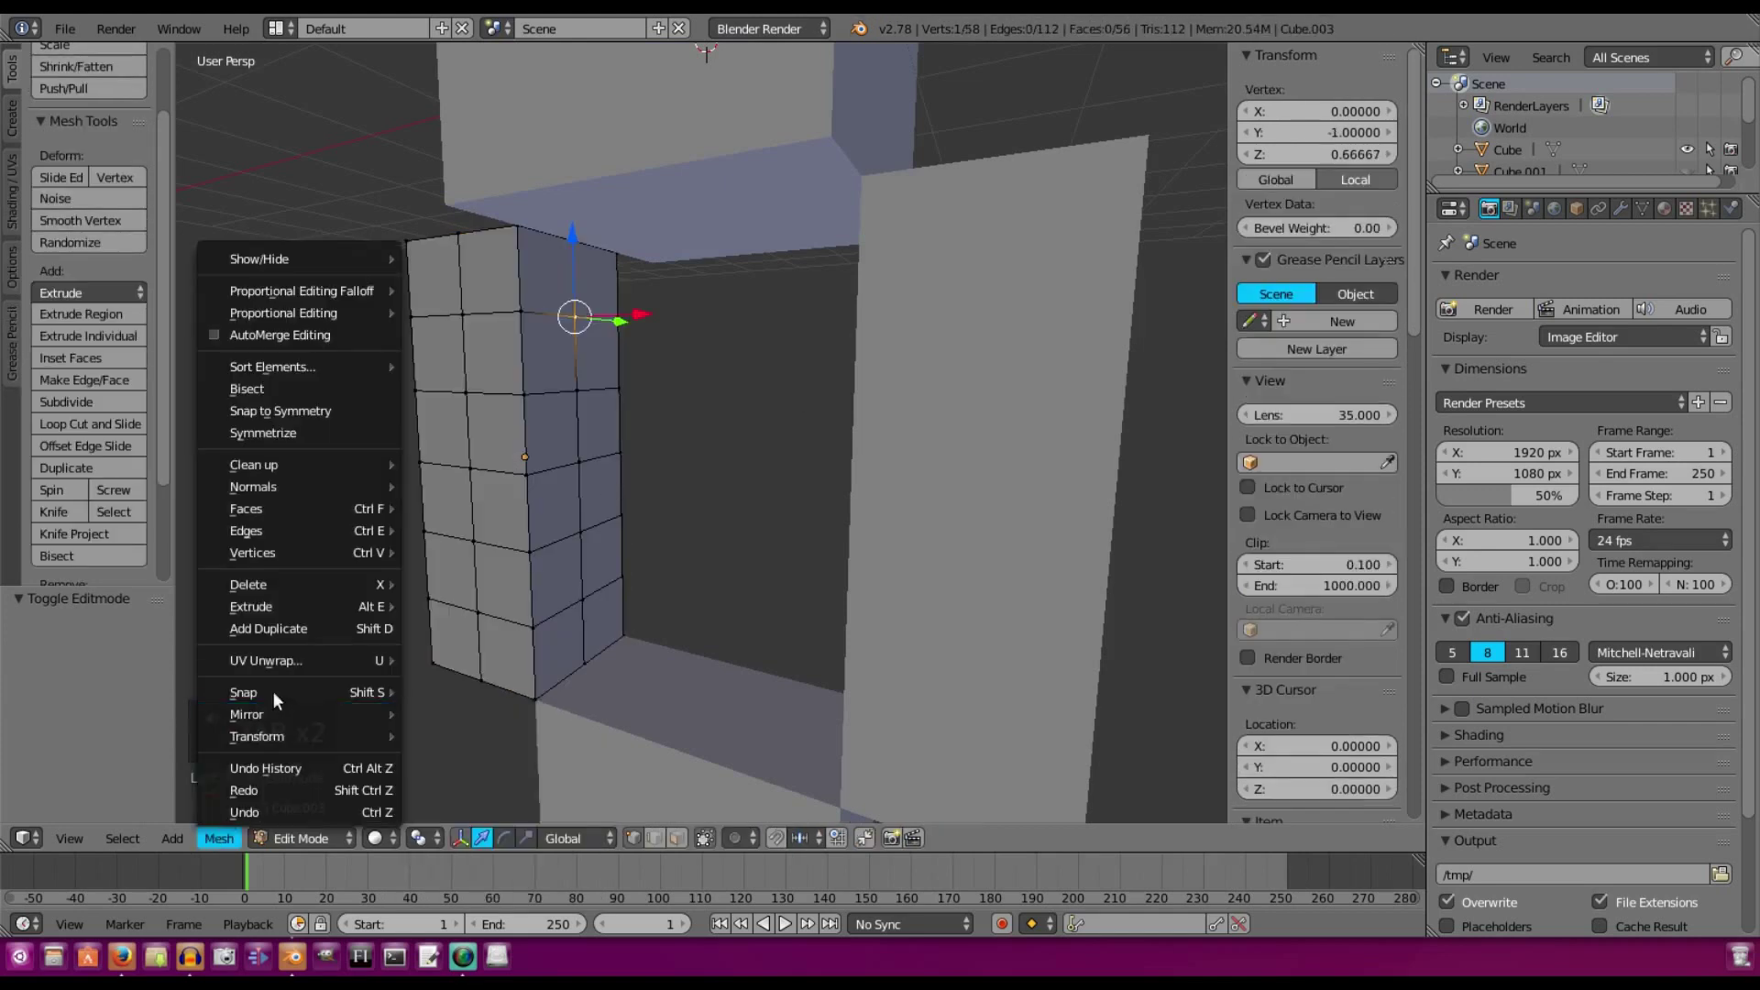
mouse_move(279, 692)
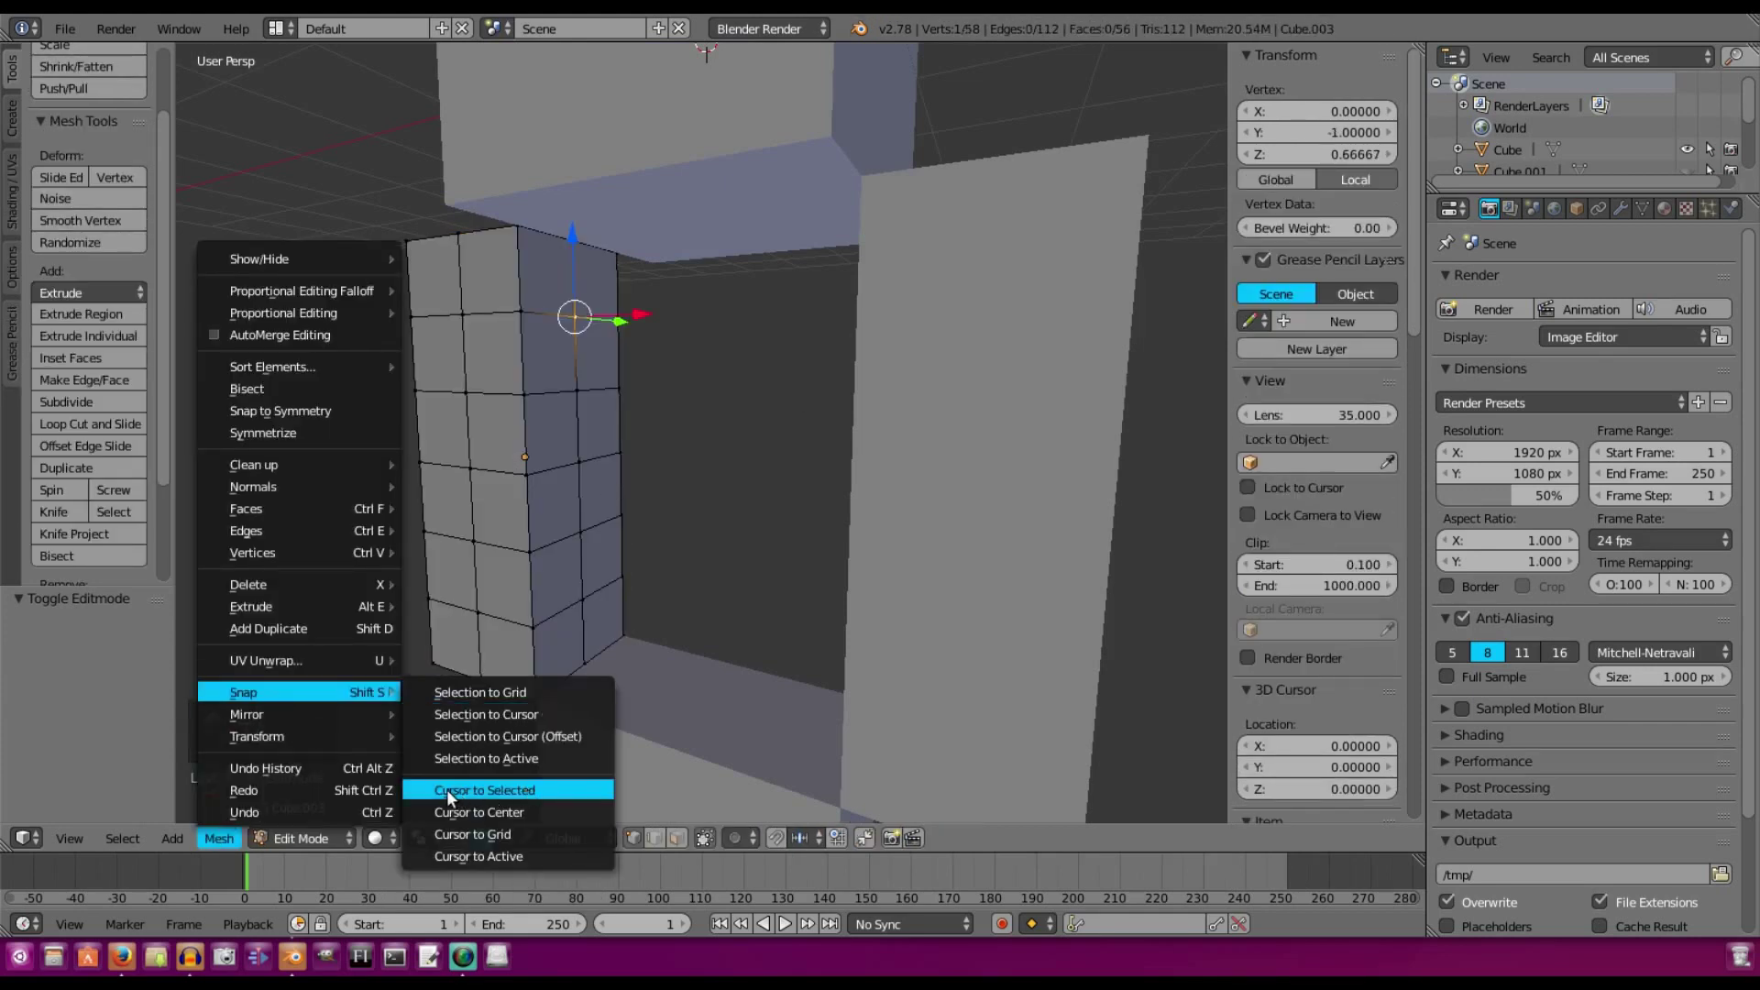
left_click(486, 789)
Set the first arm's origin to the 3D cursor at its shoulder
scroll(637, 300, "up", 6)
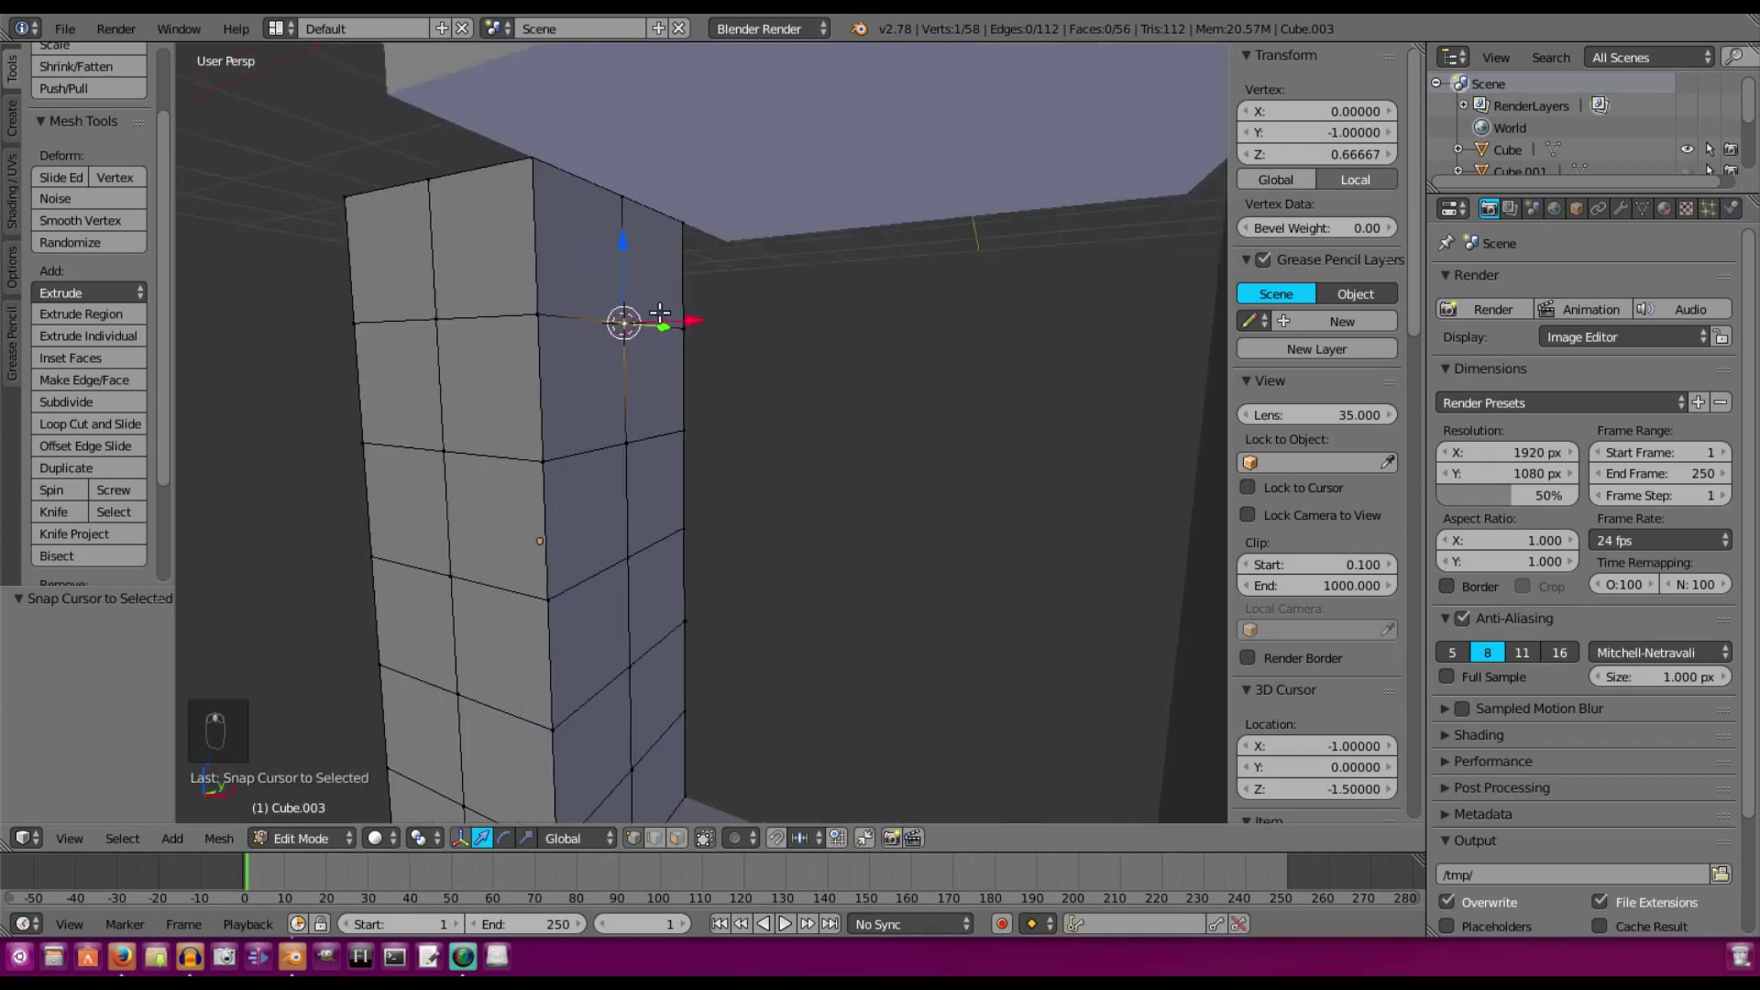
scroll(622, 251, "down", 7)
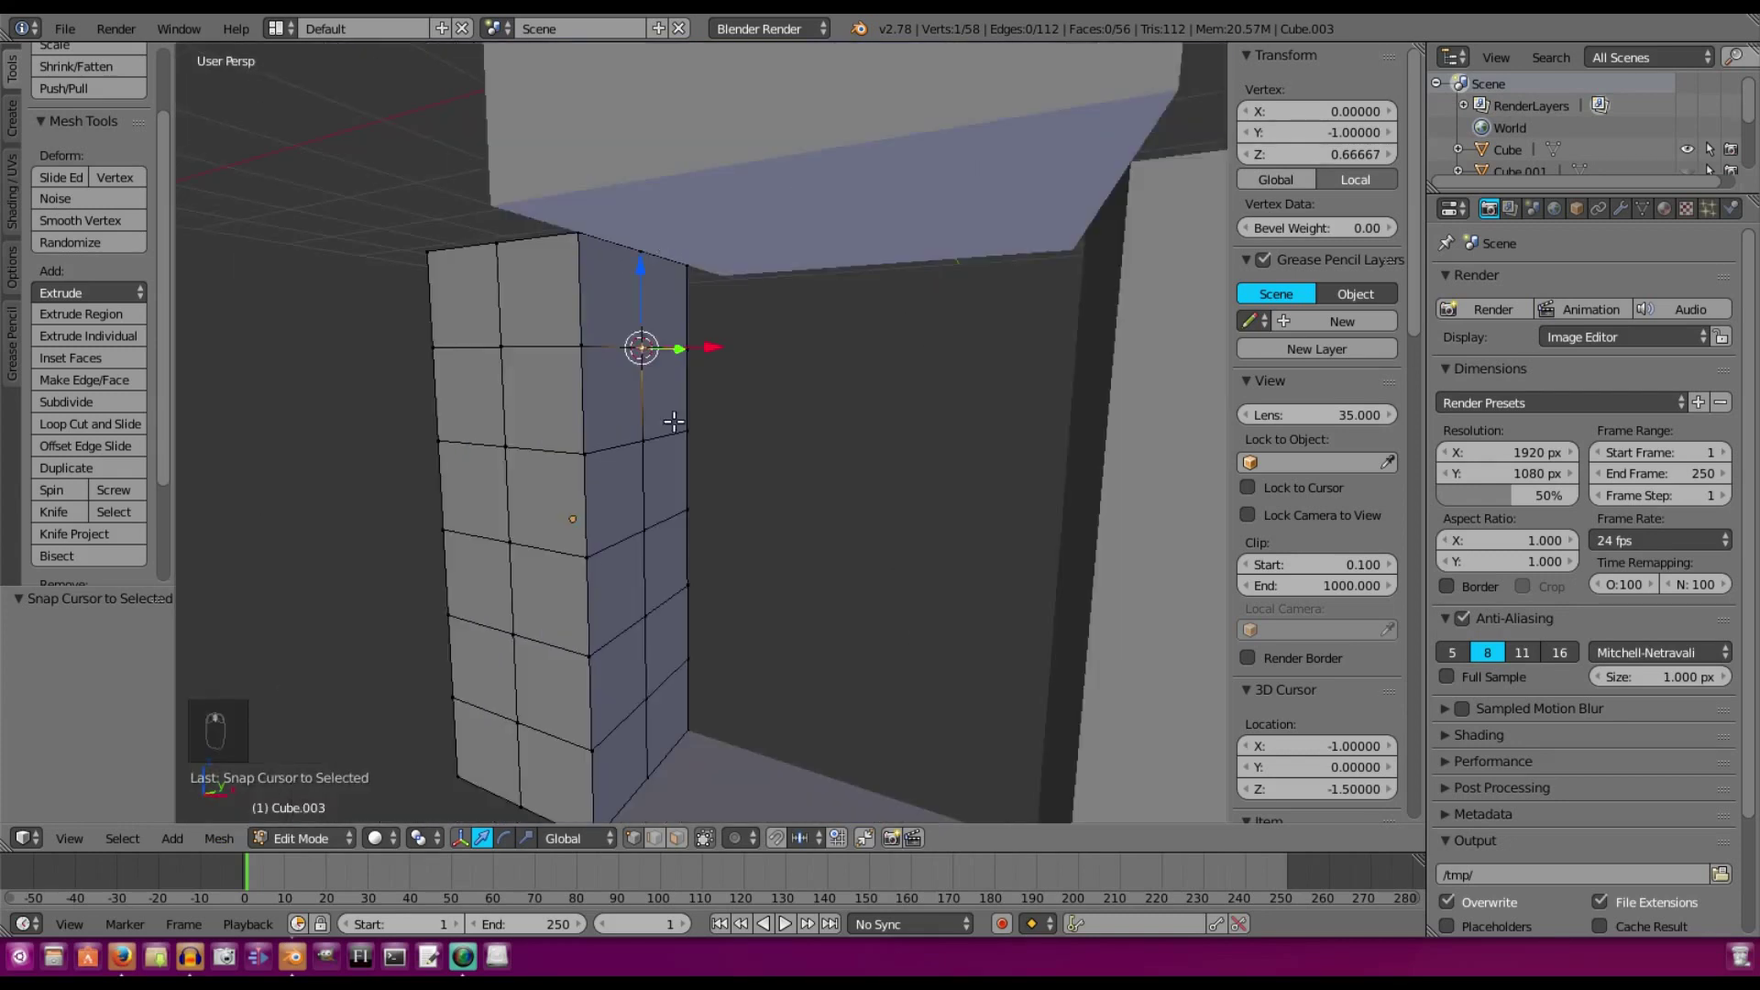
scroll(695, 402, "up", 2)
middle_click_drag(694, 452, 614, 448)
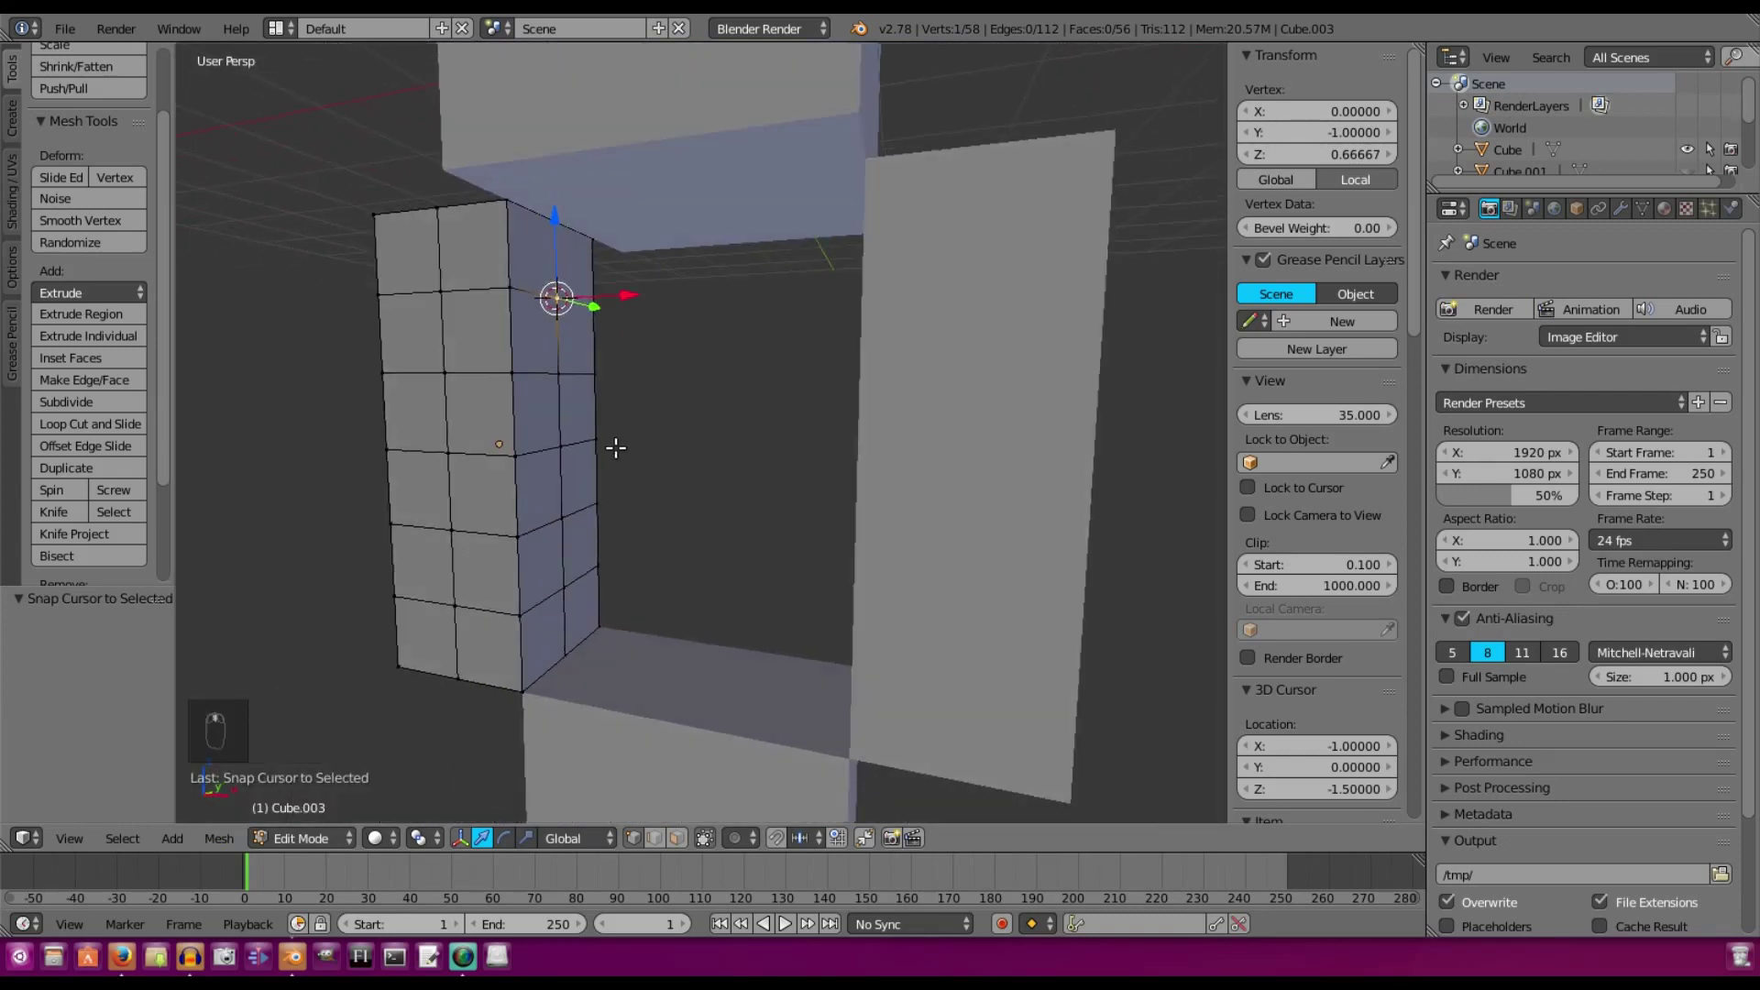
key("Tab")
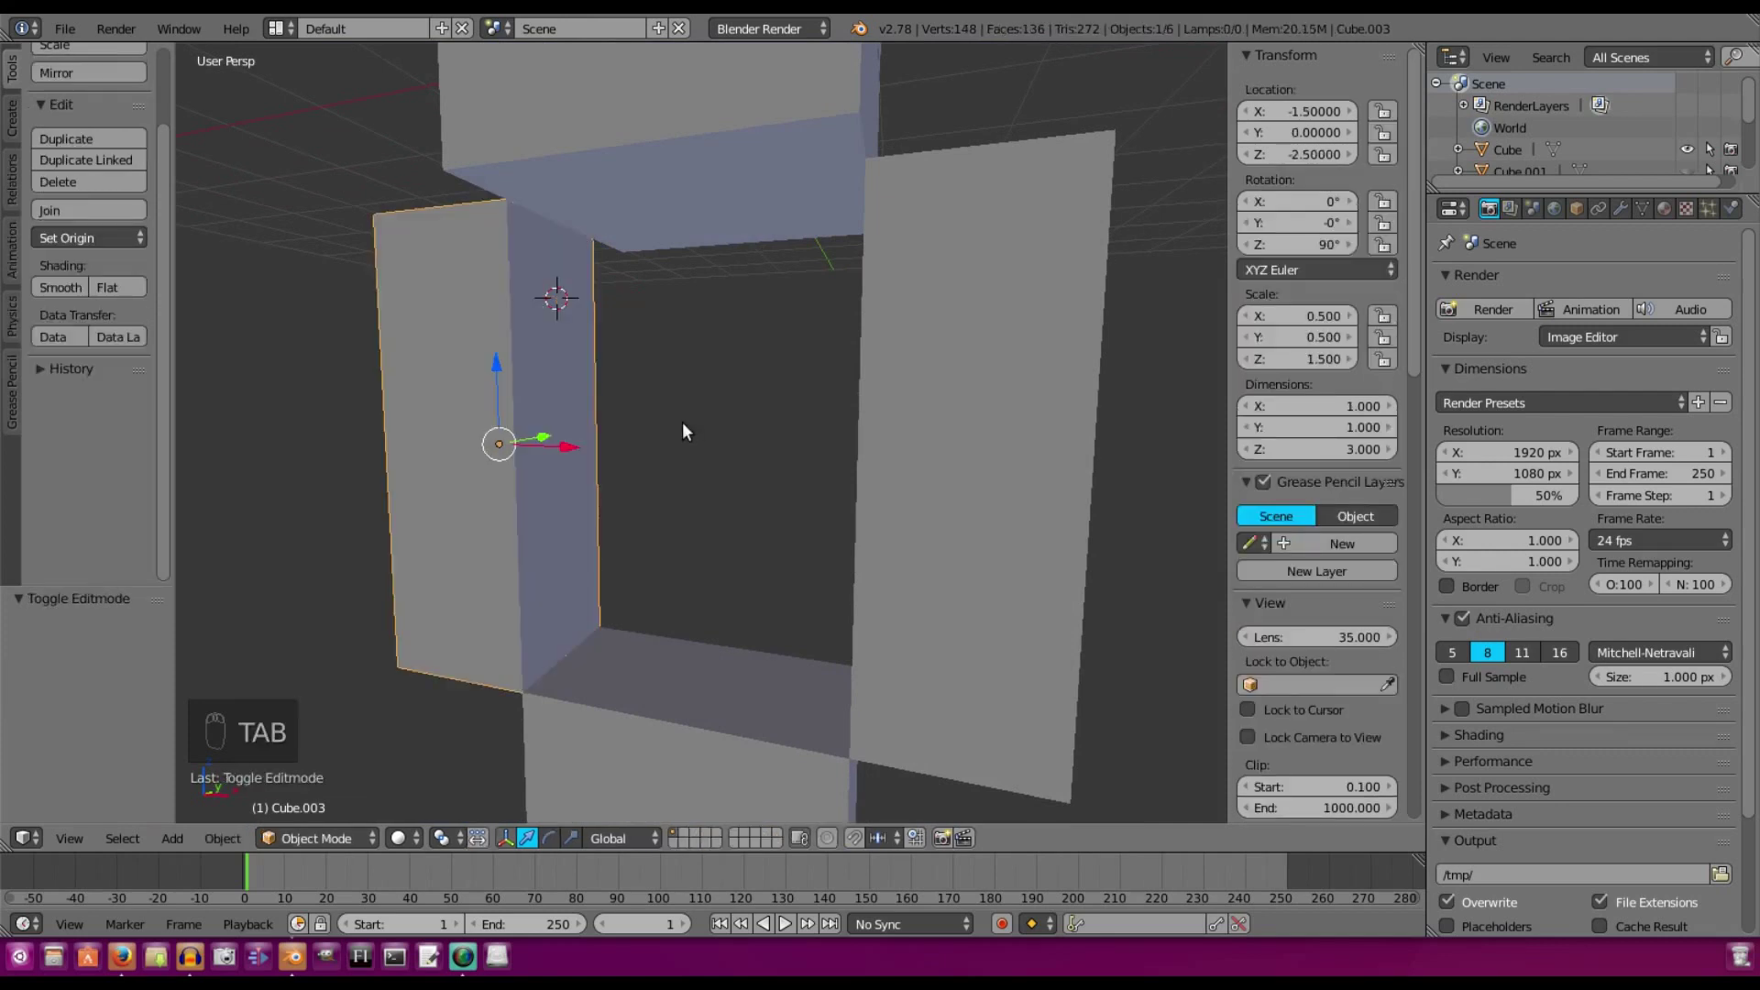
key("ctrl+alt+shift+c")
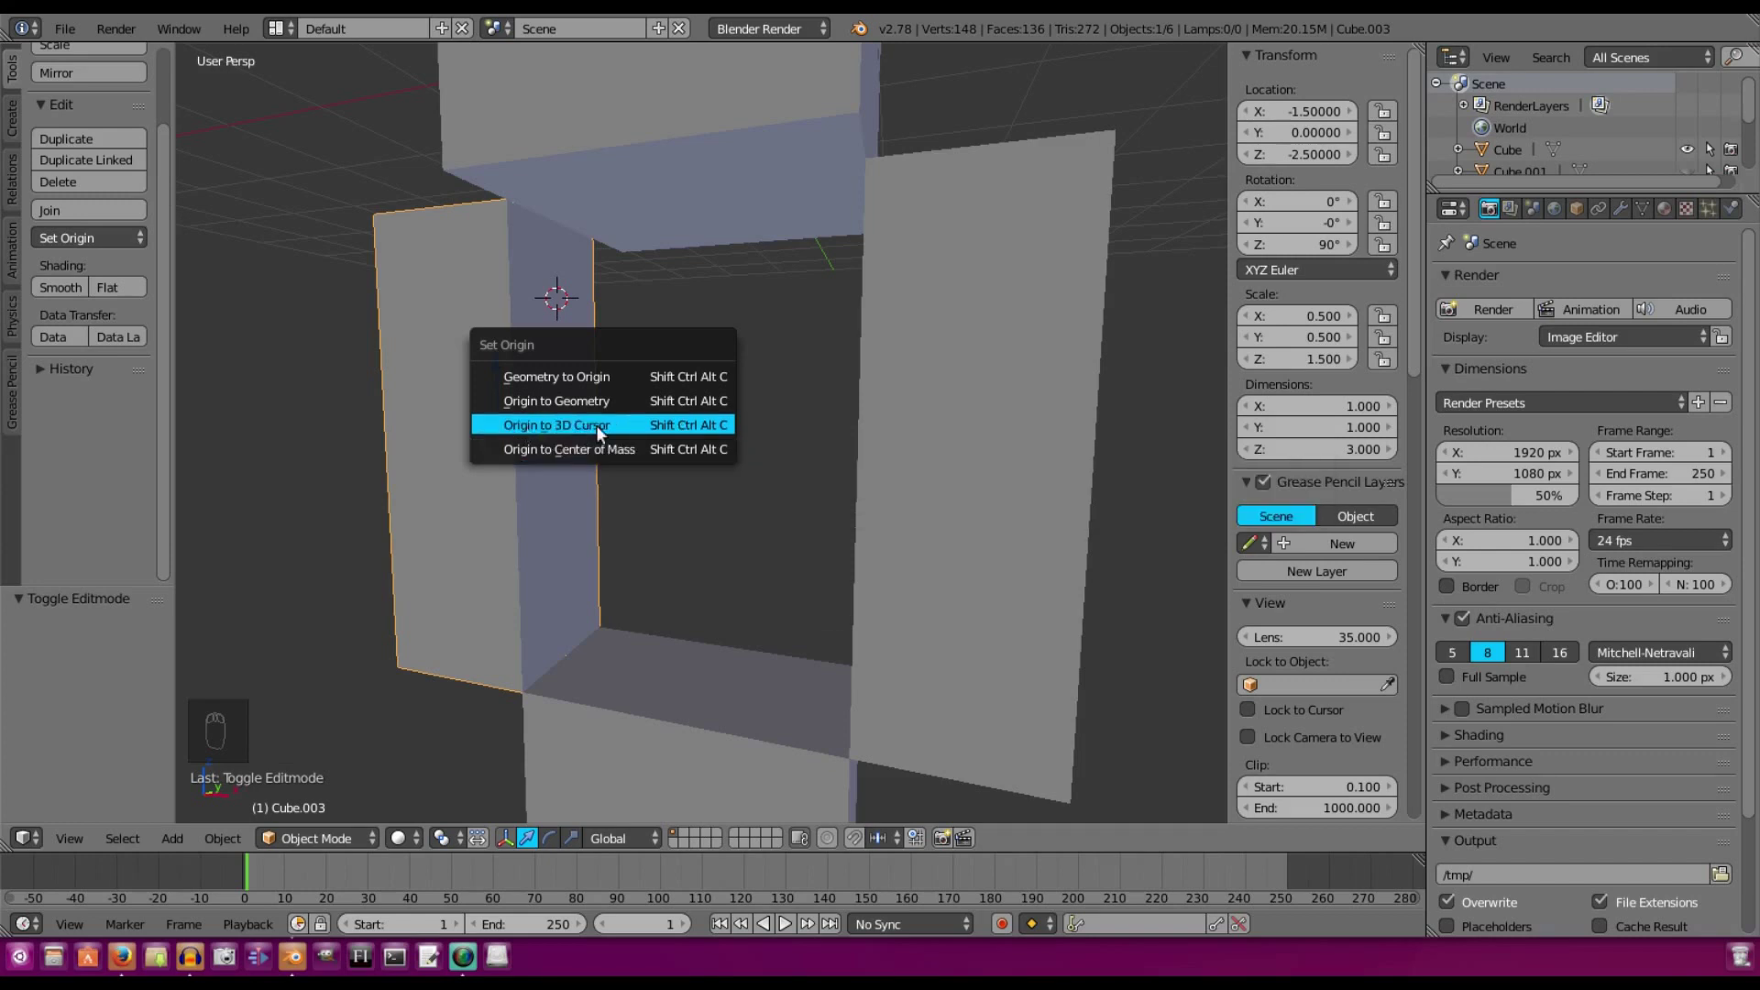
left_click(634, 426)
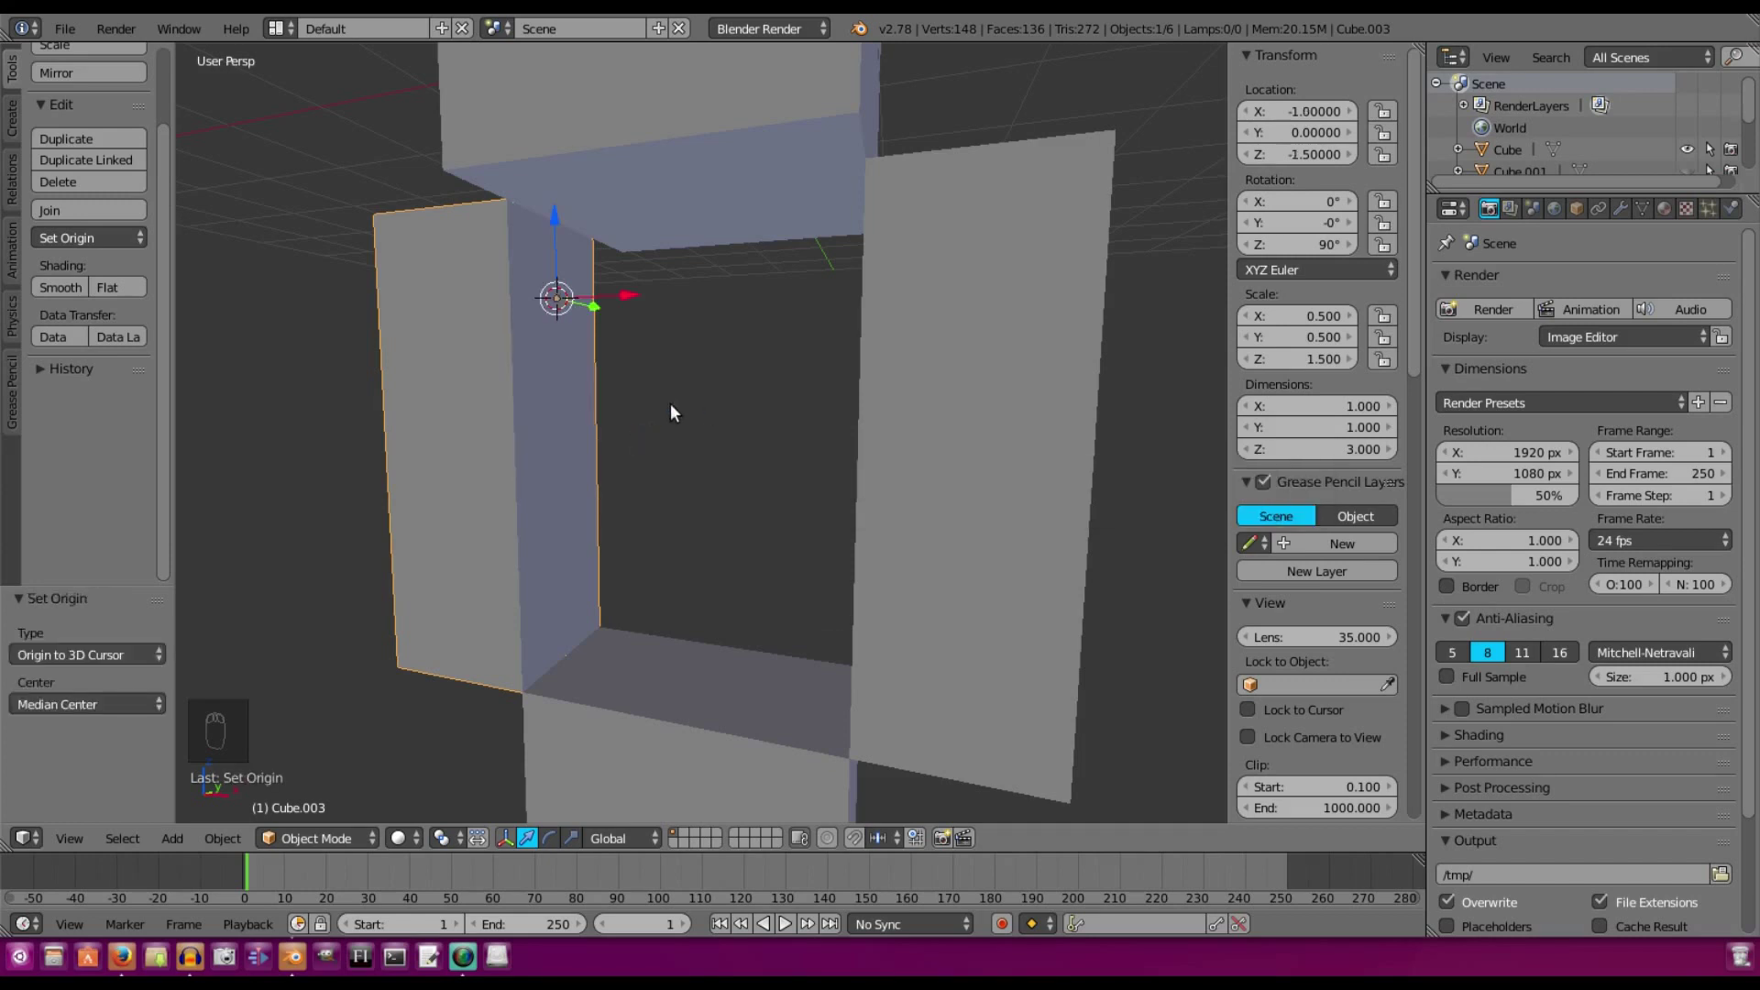
Test the first arm's rotation around its shoulder origin about the global X axis
middle_click_drag(549, 325, 451, 242)
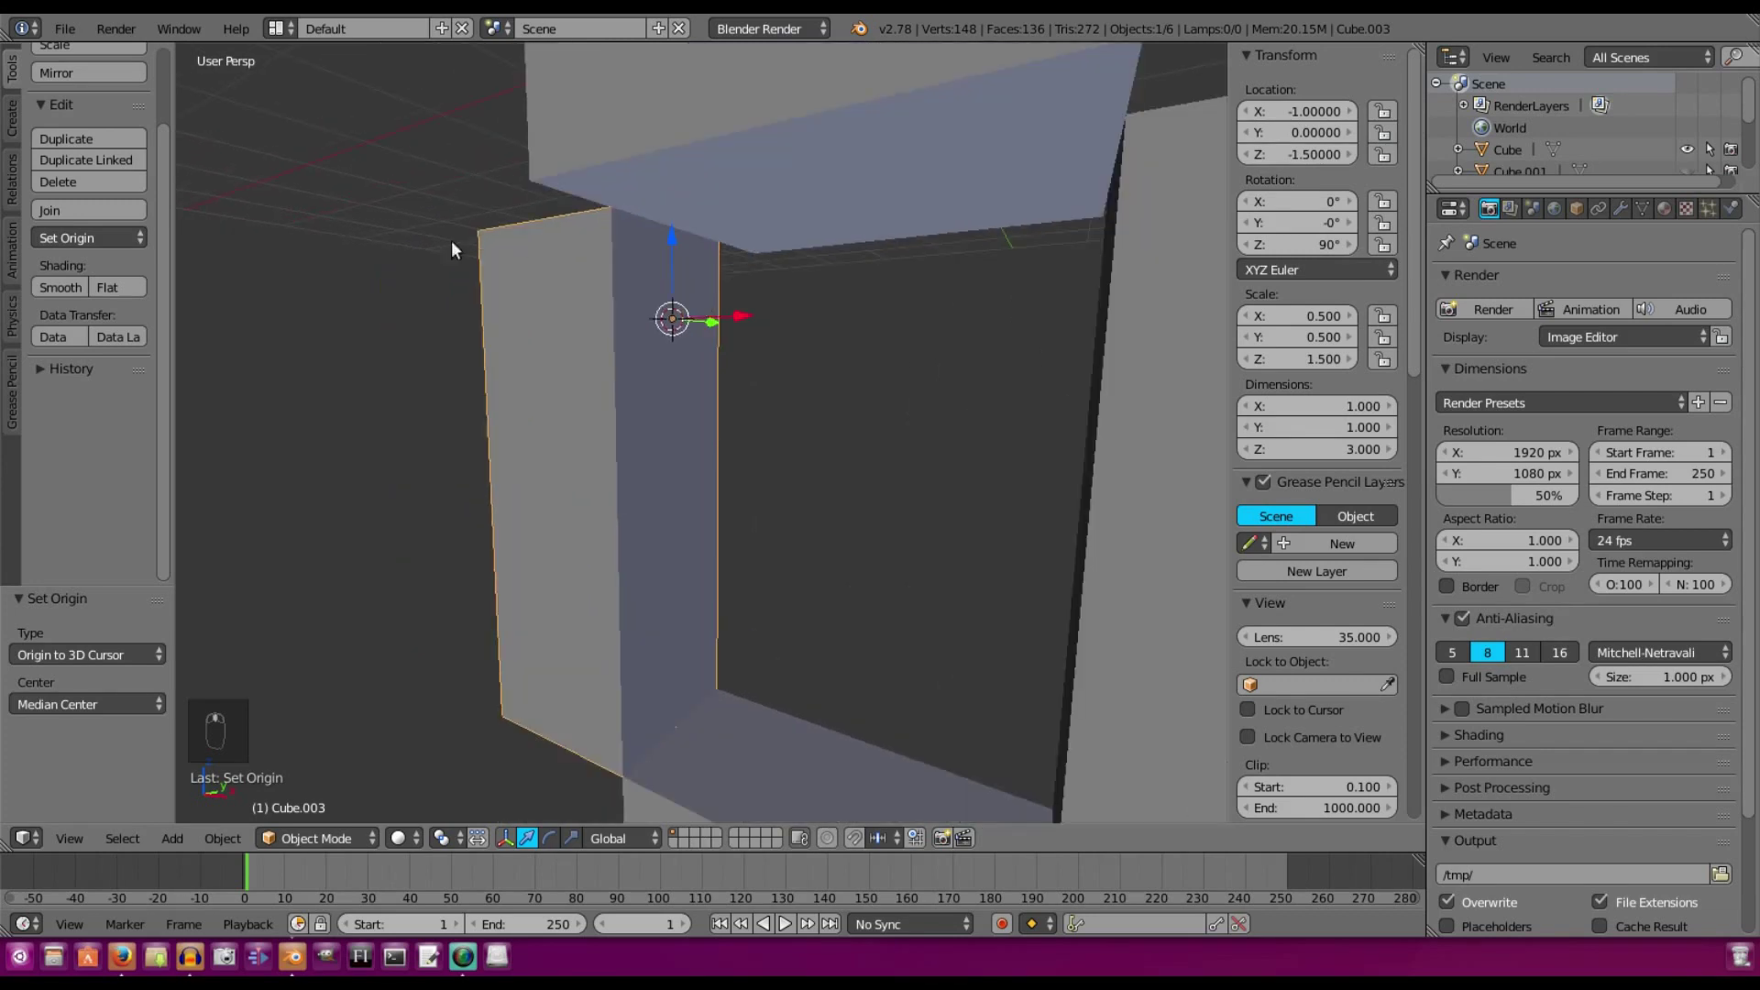
middle_click_drag(662, 414, 598, 229)
middle_click_drag(655, 315, 1050, 295)
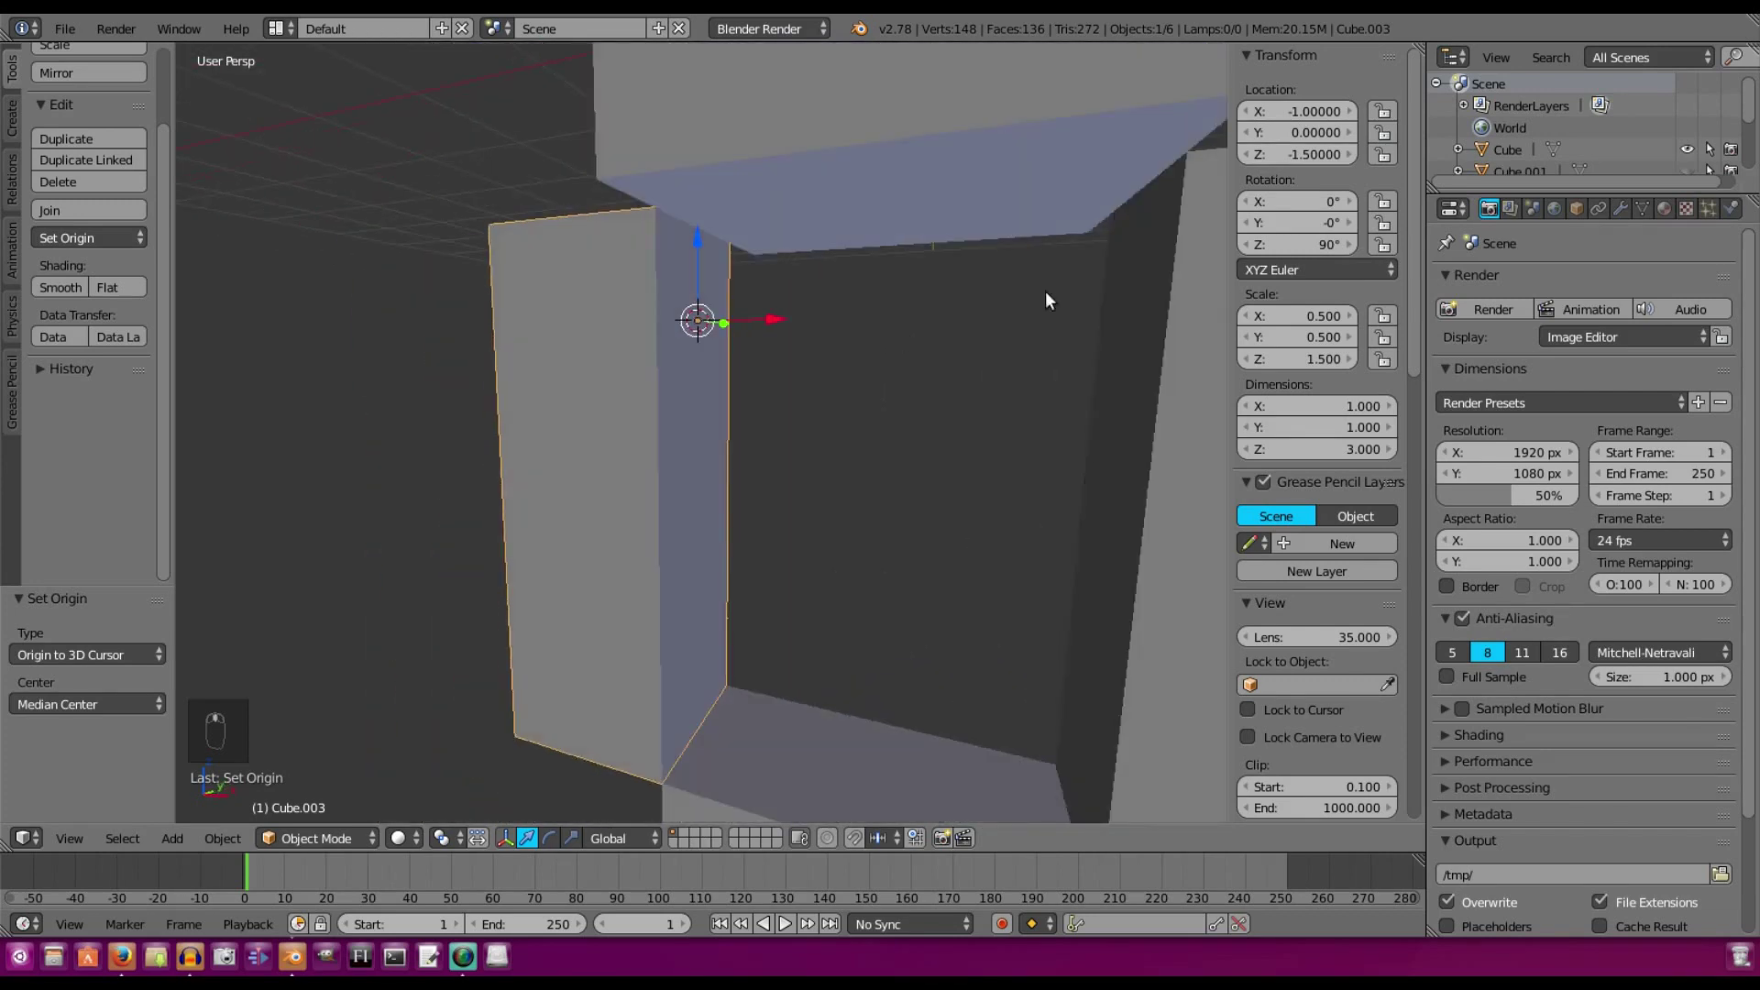
key("r")
key("x")
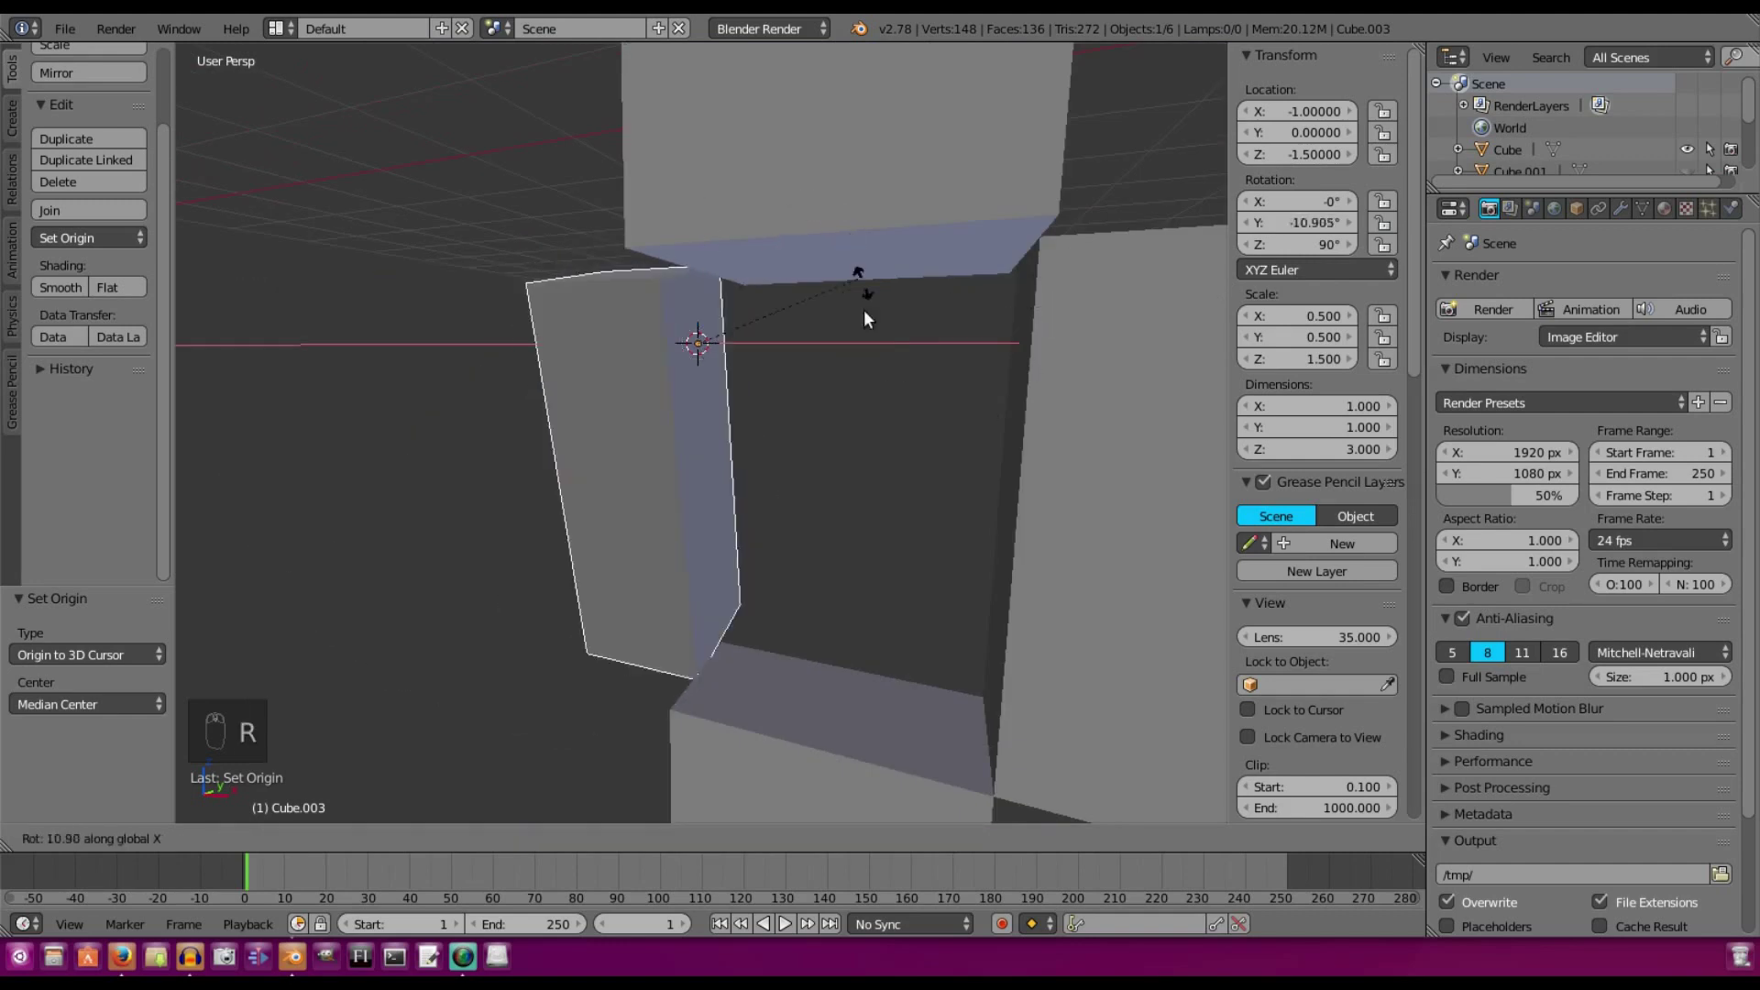
right_click(741, 450)
Unhide the torso between the two arms
scroll(742, 450, "down", 4)
middle_click_drag(742, 449, 889, 455)
key("alt")
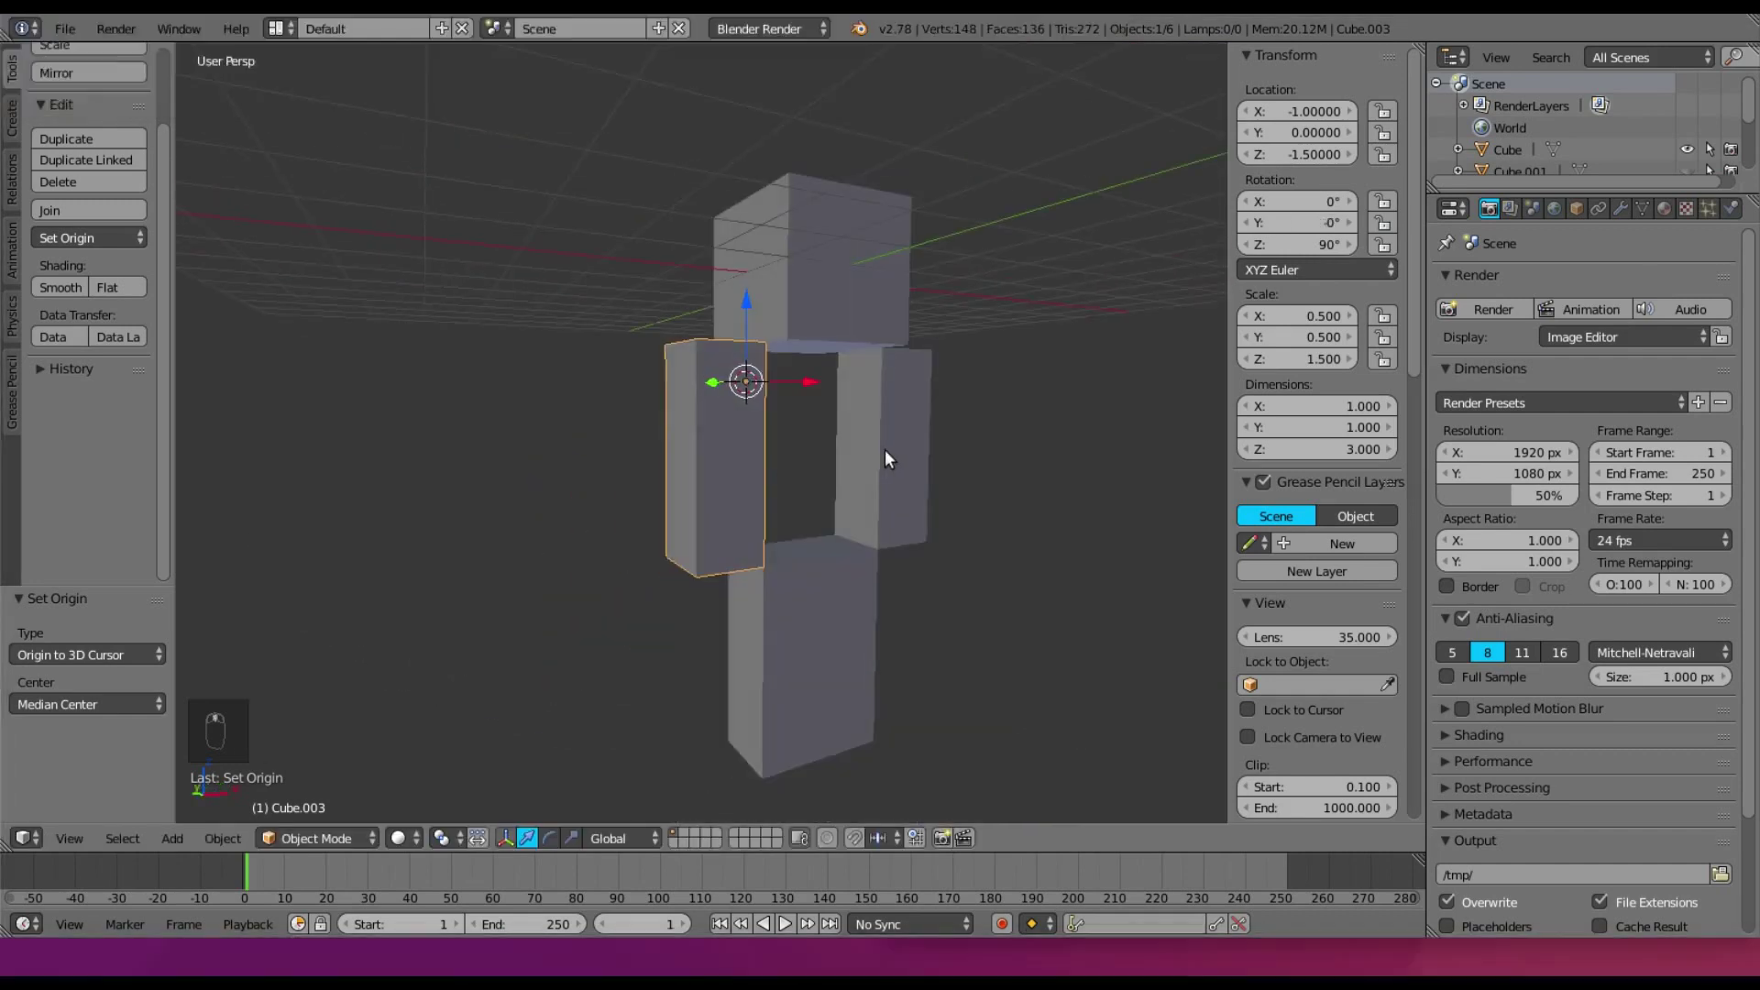
key("Escape")
key("alt+h")
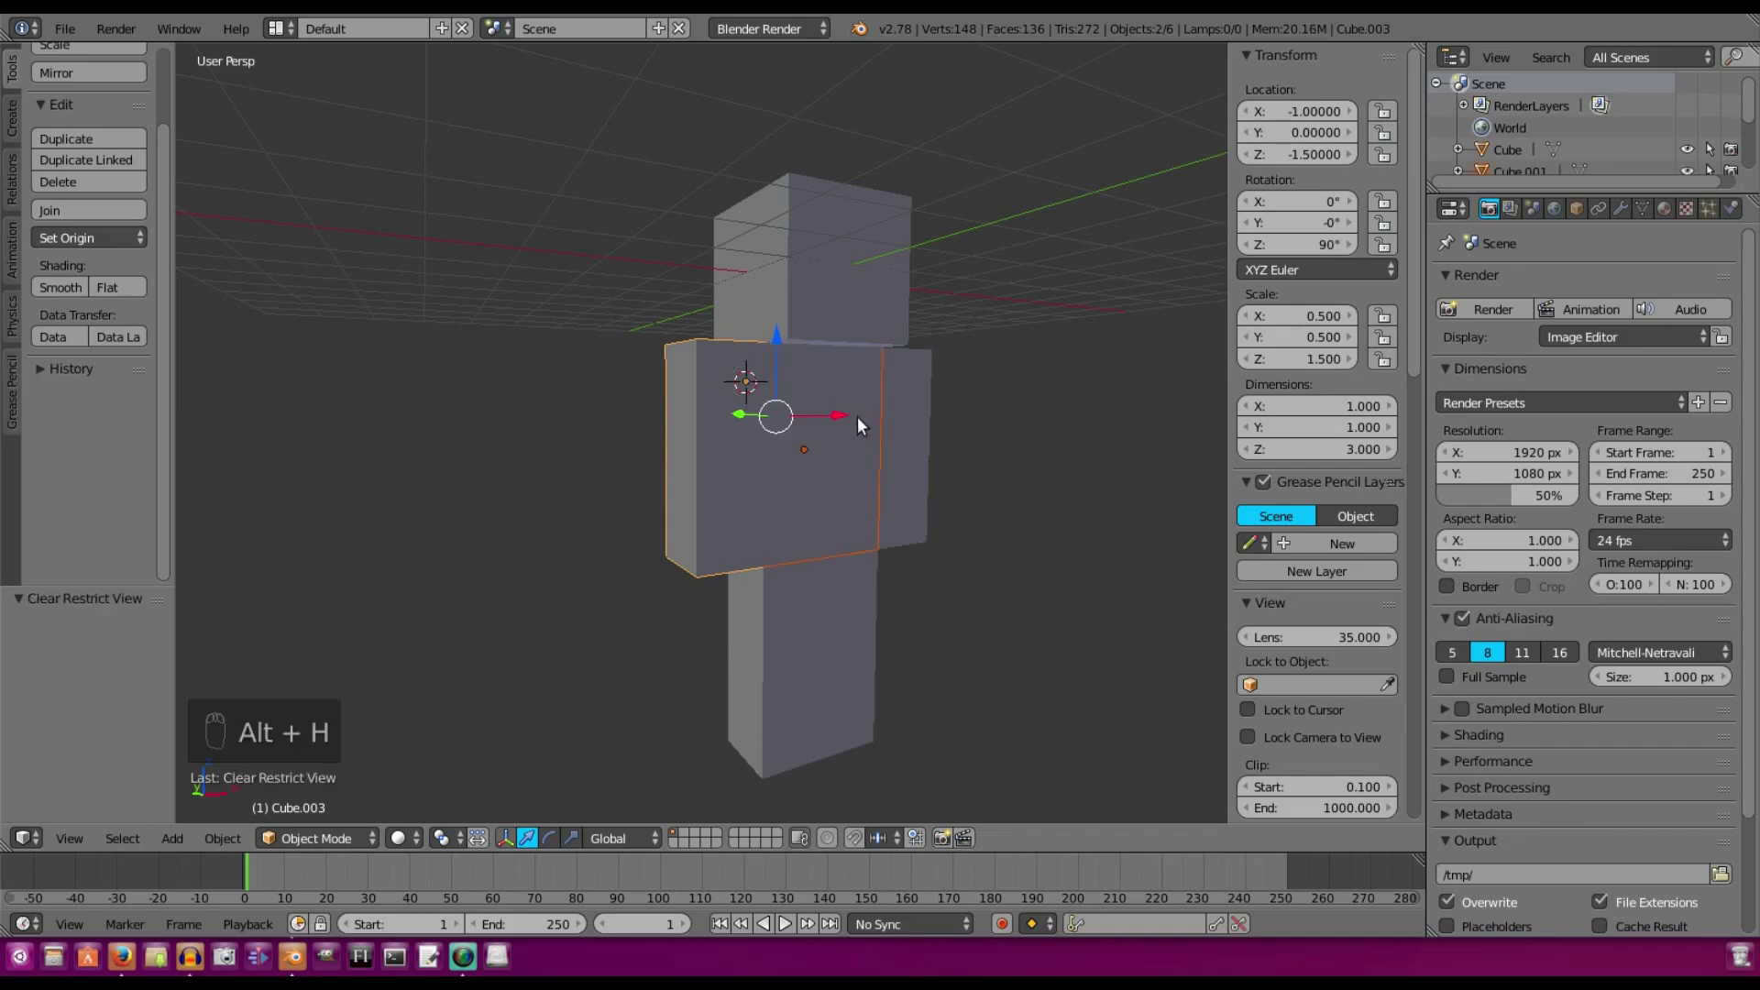
mouse_move(857, 417)
middle_mouse_down()
mouse_move(730, 406)
mouse_move(848, 406)
middle_mouse_up()
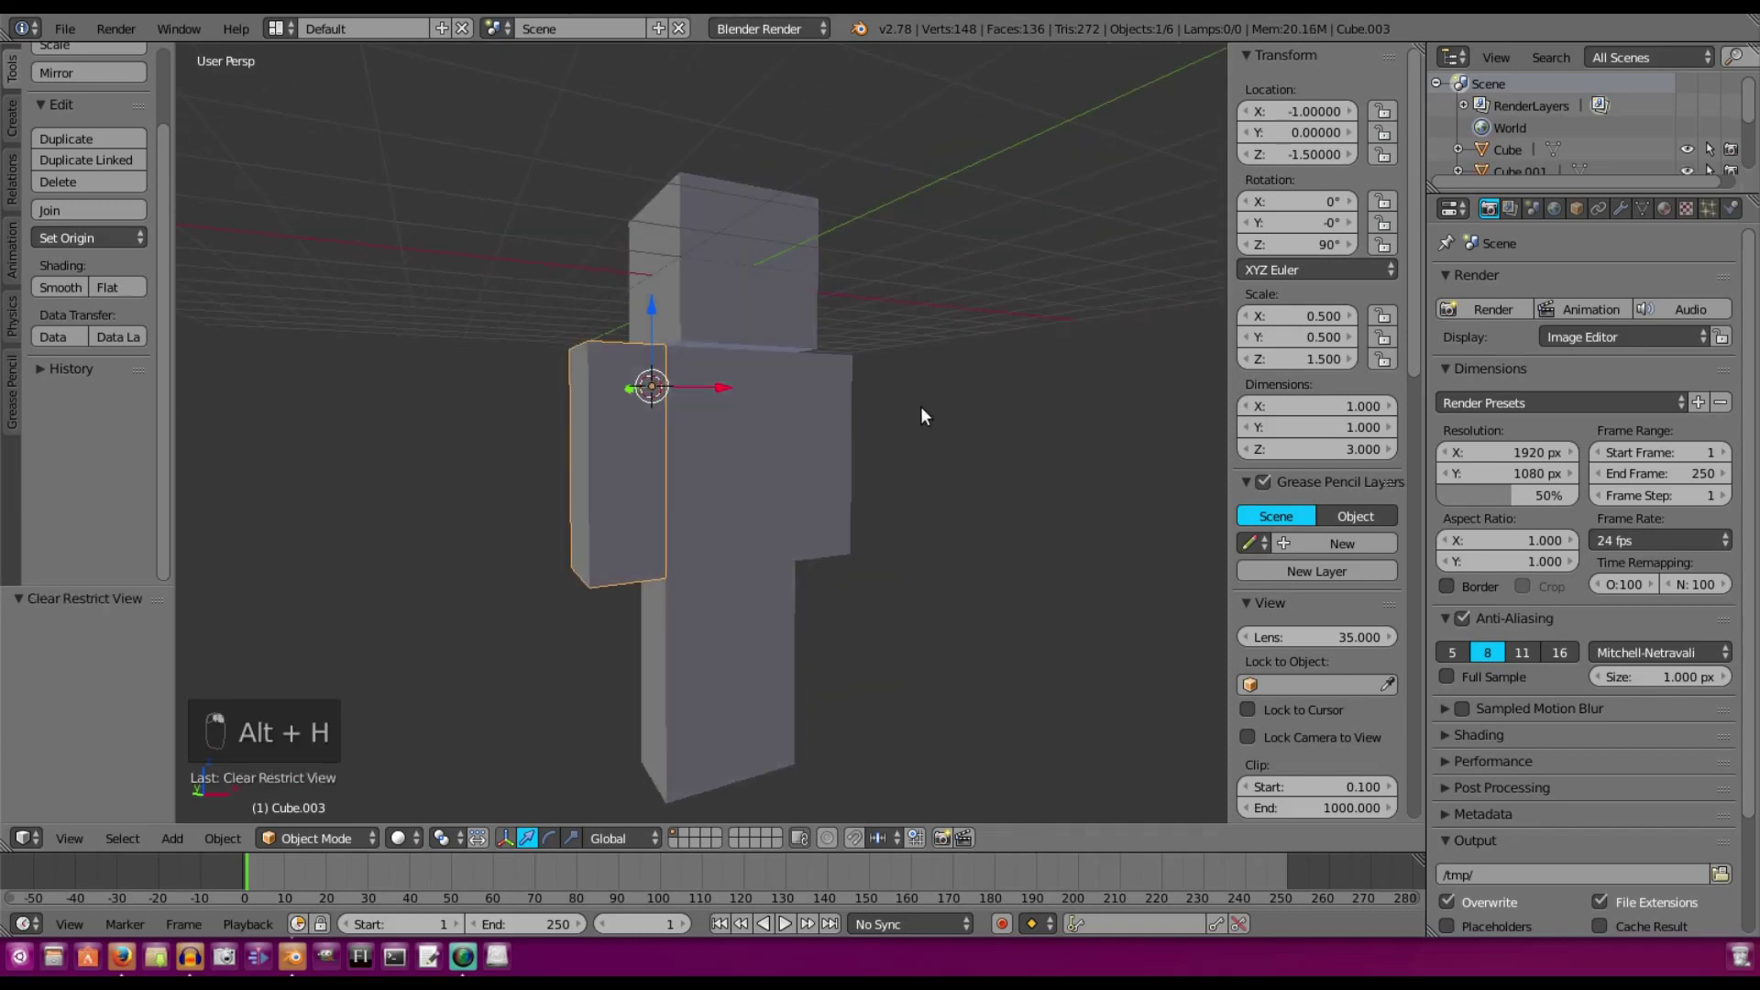
Try rotating the first arm about the global X axis beside the torso, then hide the torso again
key("r")
key("x")
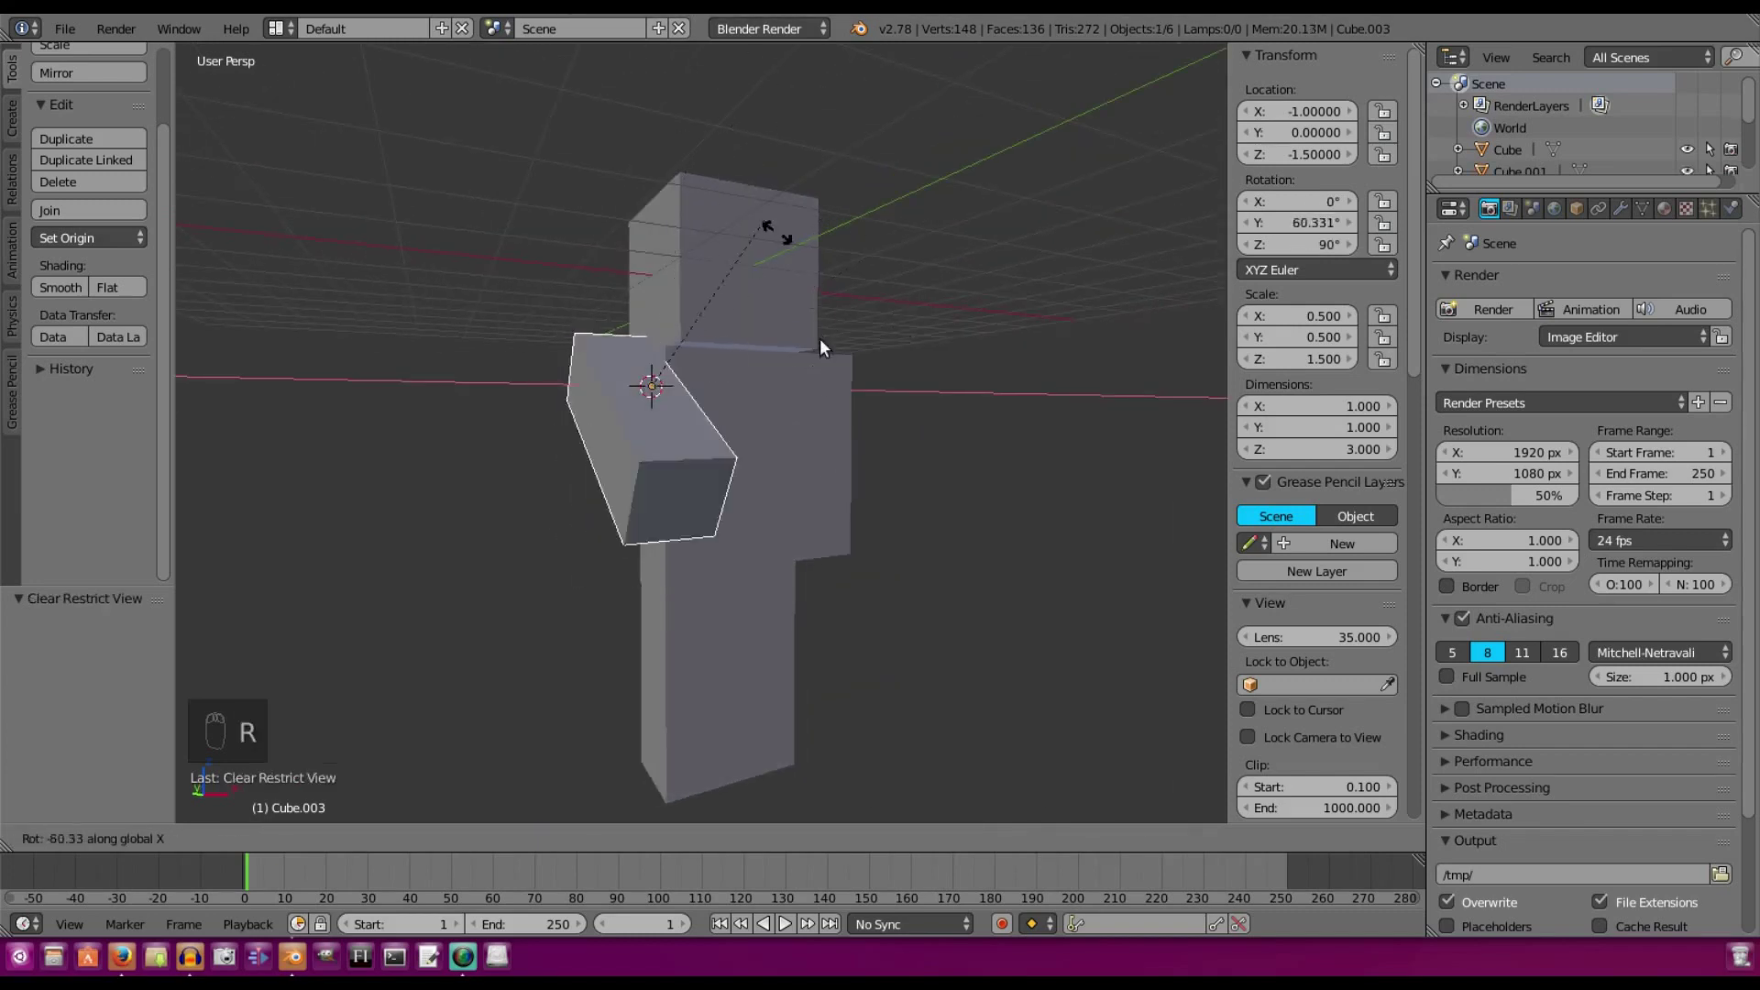
right_click(842, 352)
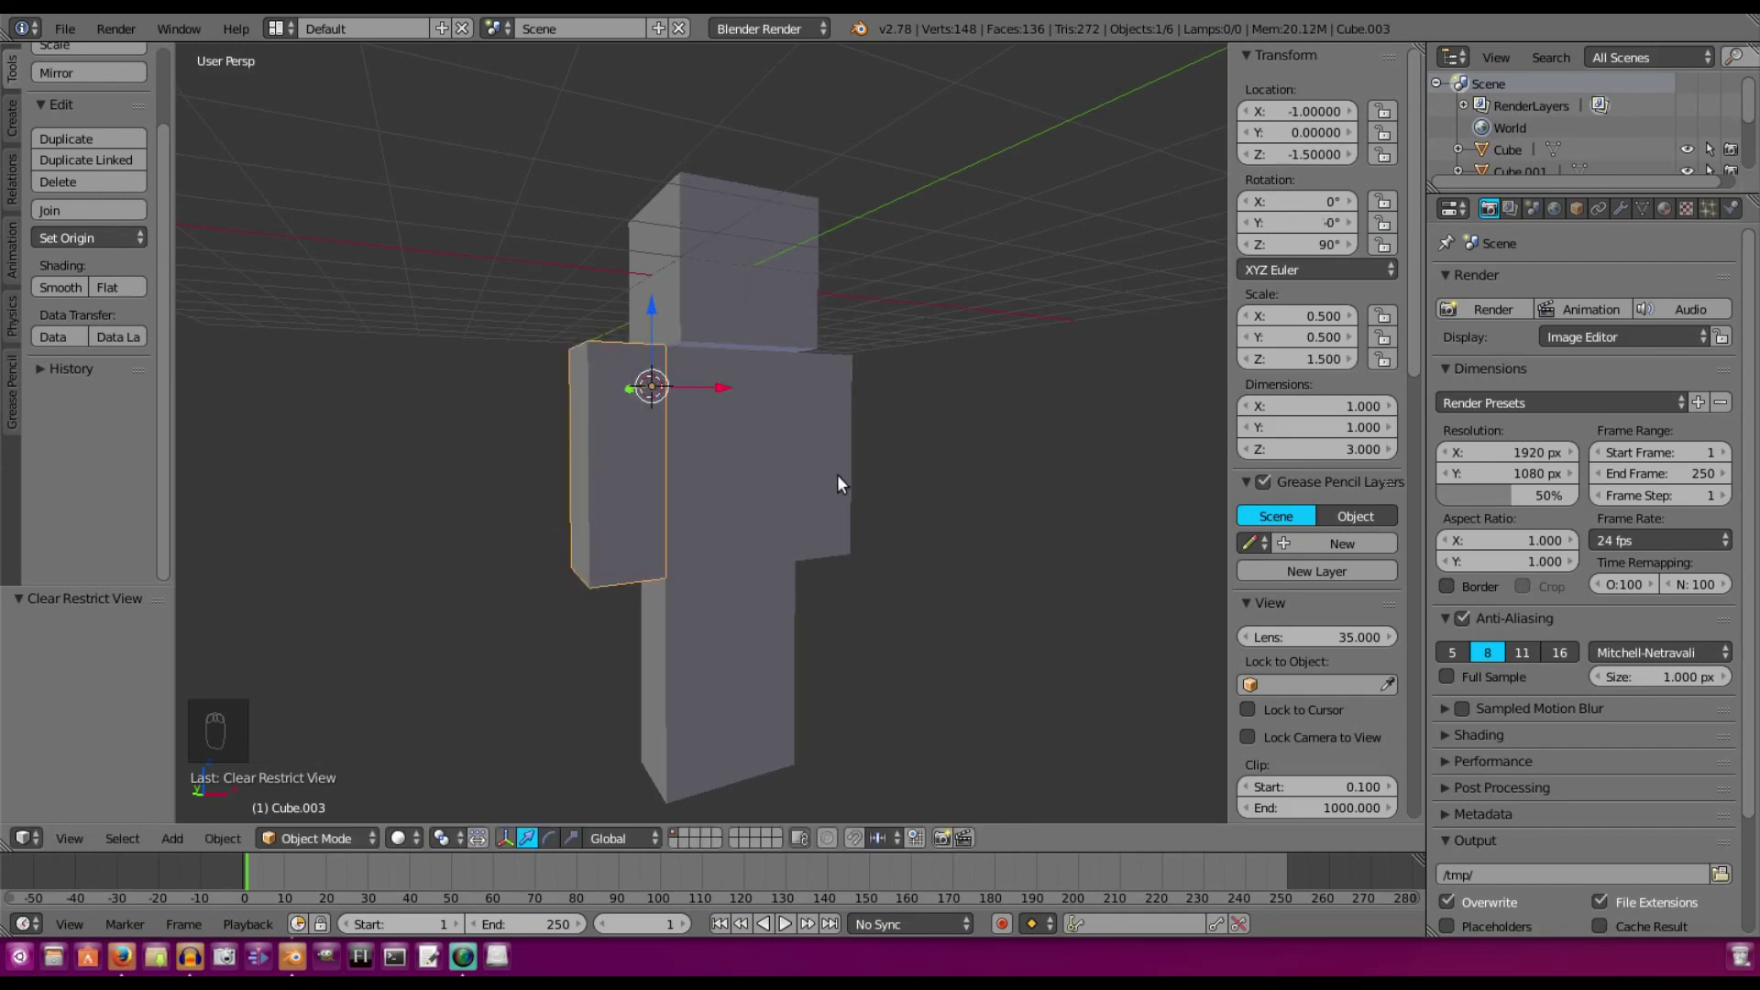
middle_click_drag(838, 475, 715, 413)
key("h")
Snap the 3D cursor to the opposite arm's inner-face centre-line vertex, one row below its upper edge
right_click(816, 436)
scroll(820, 430, "up", 3)
key("Tab")
right_click(702, 391)
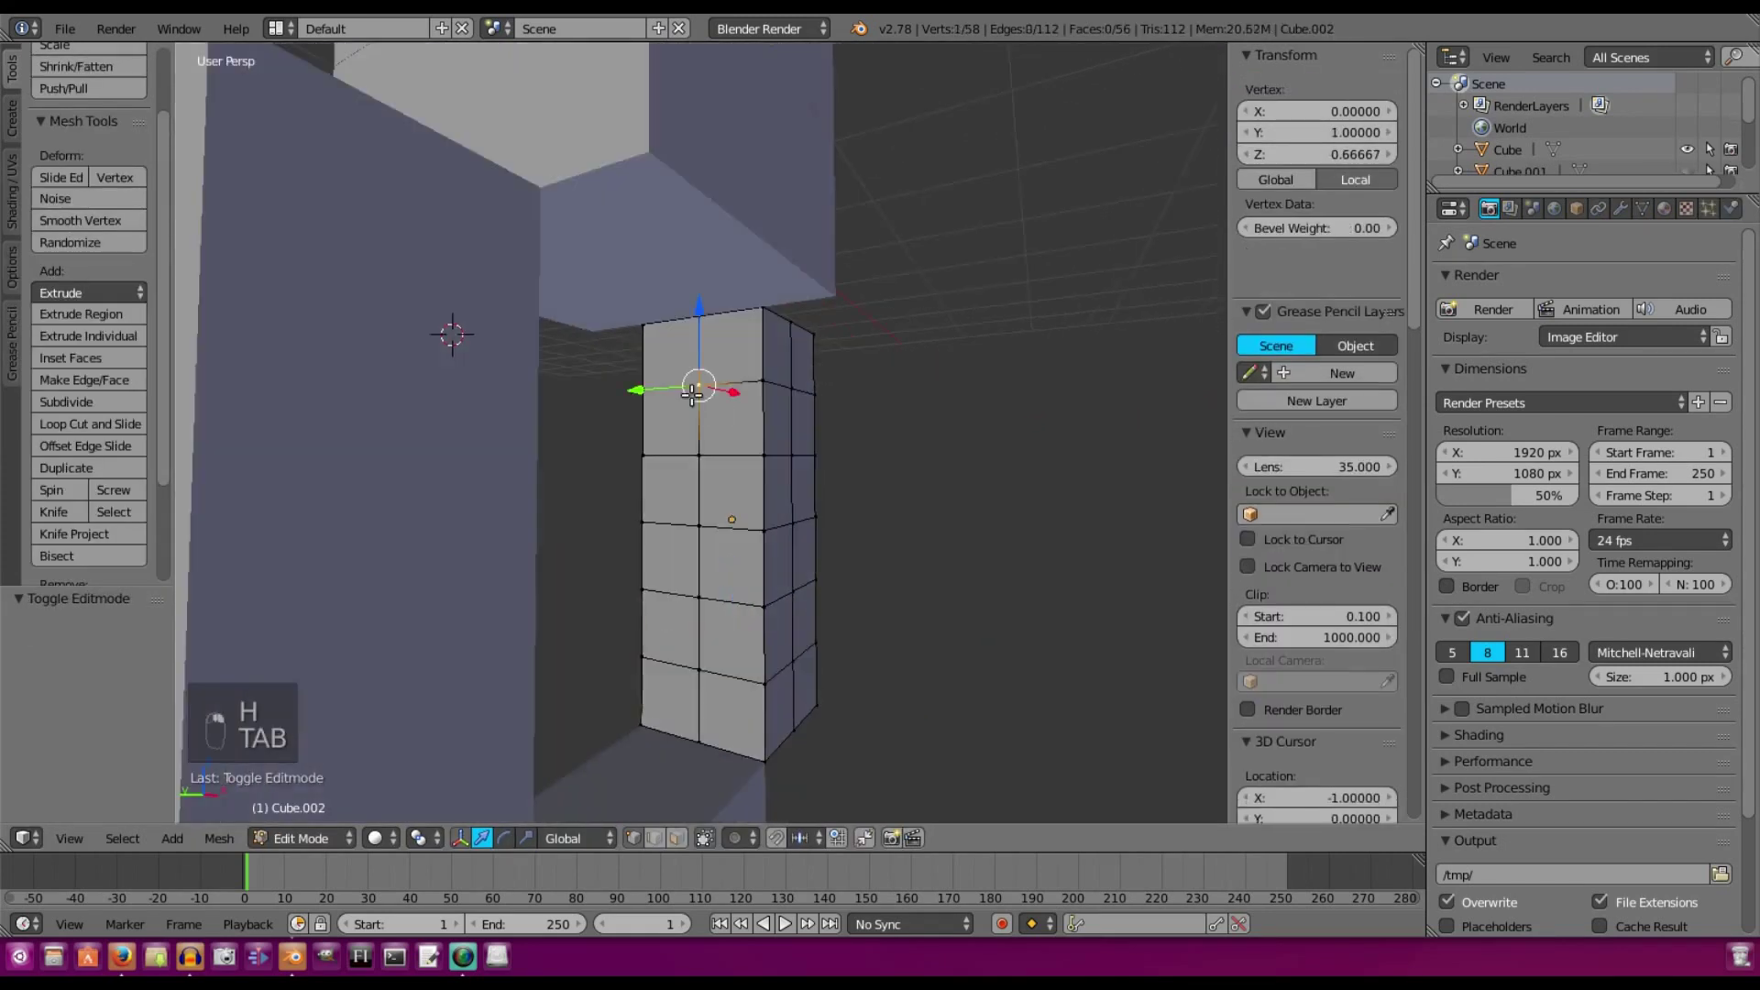
scroll(825, 432, "up", 1)
middle_click_drag(826, 431, 796, 445)
left_click(219, 837)
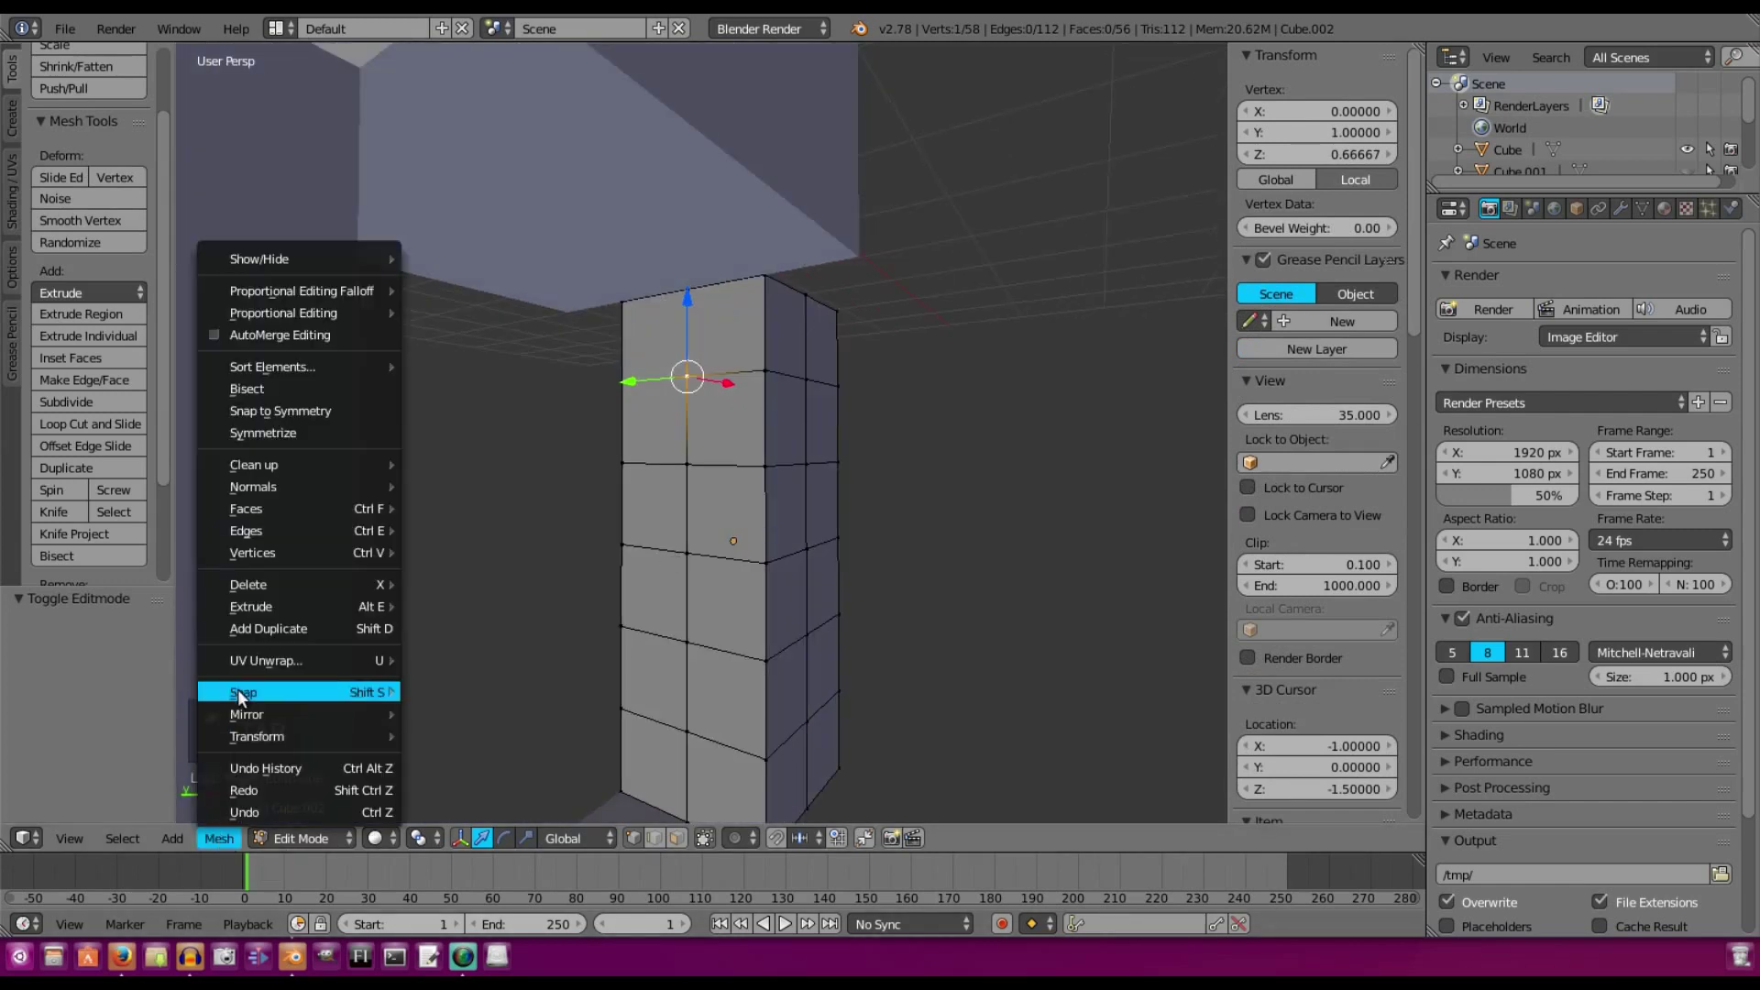
mouse_move(241, 693)
left_click(504, 788)
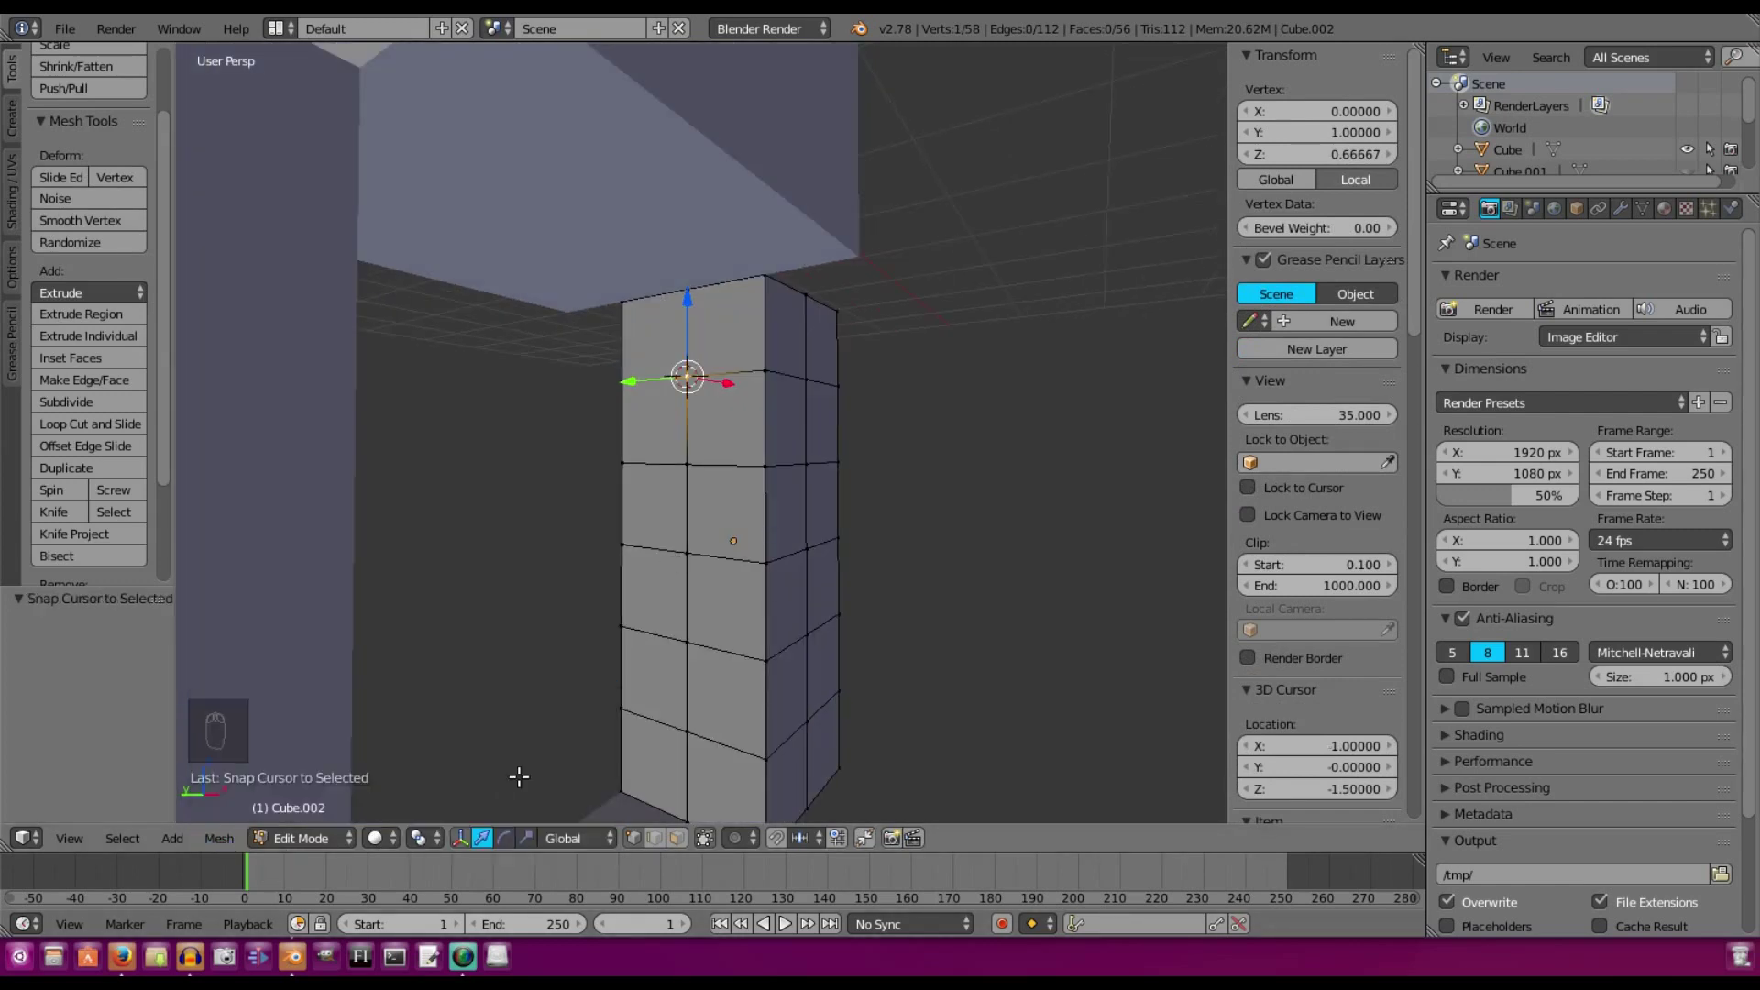
Set the opposite arm's origin to the 3D cursor at its shoulder
key("Tab")
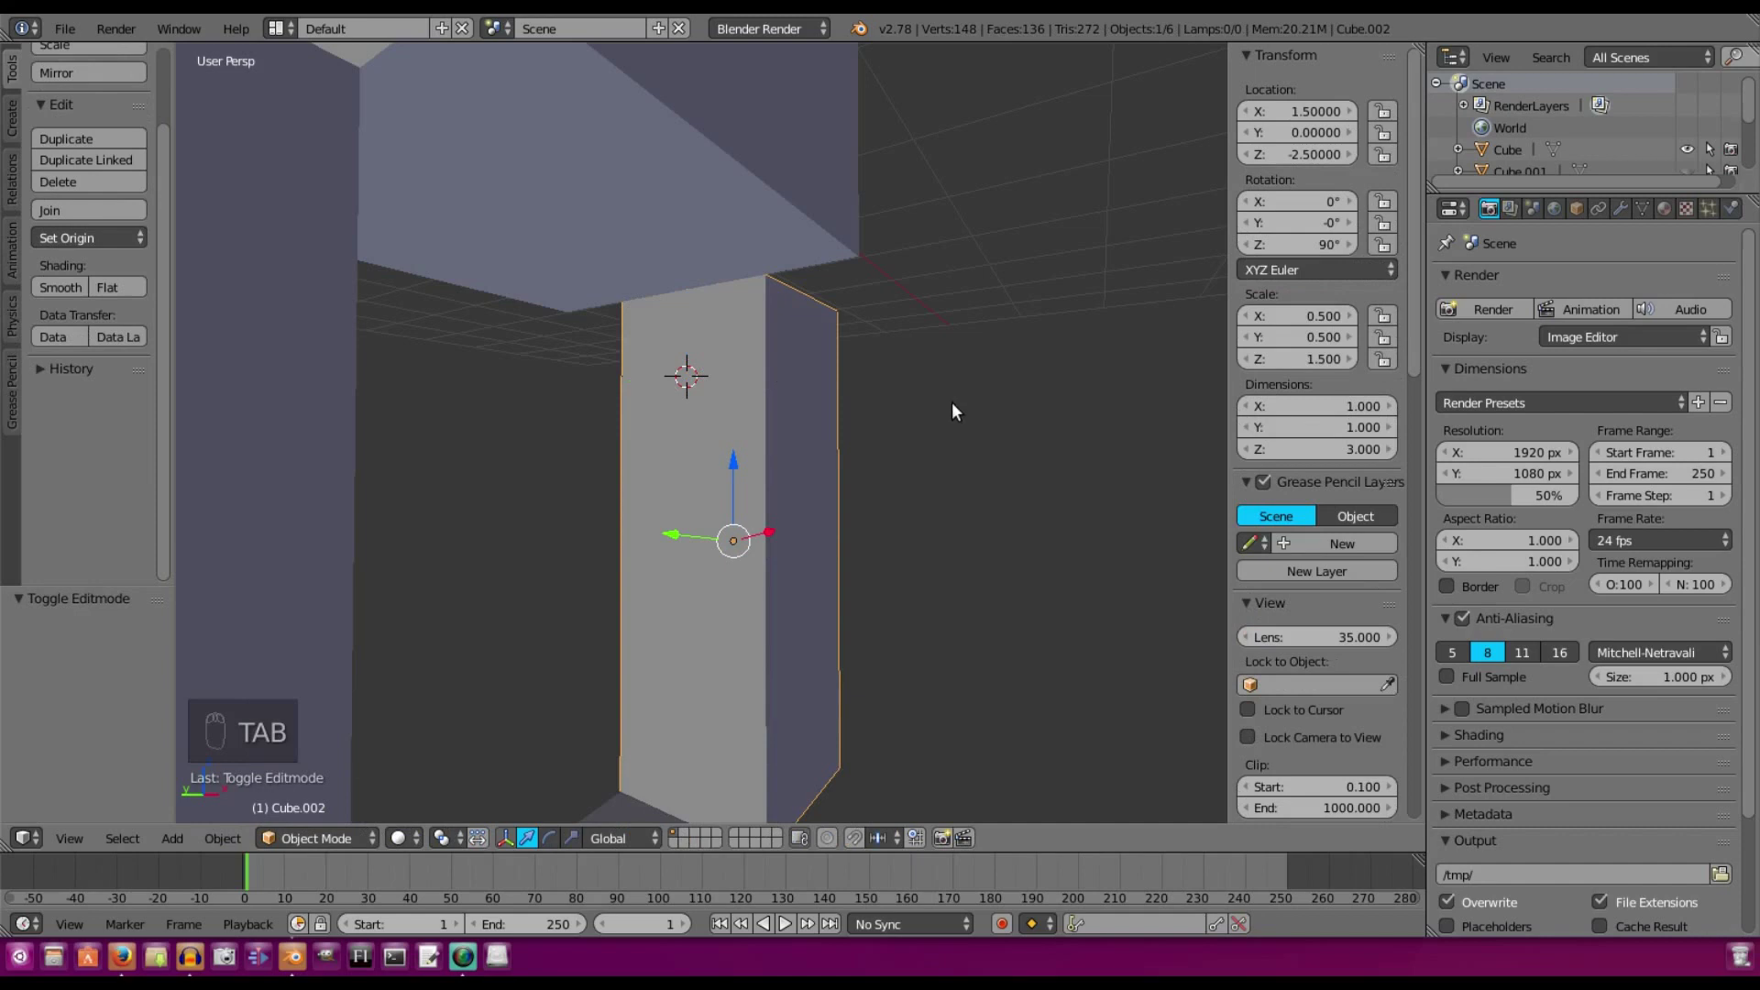
key("ctrl+alt+shift+c")
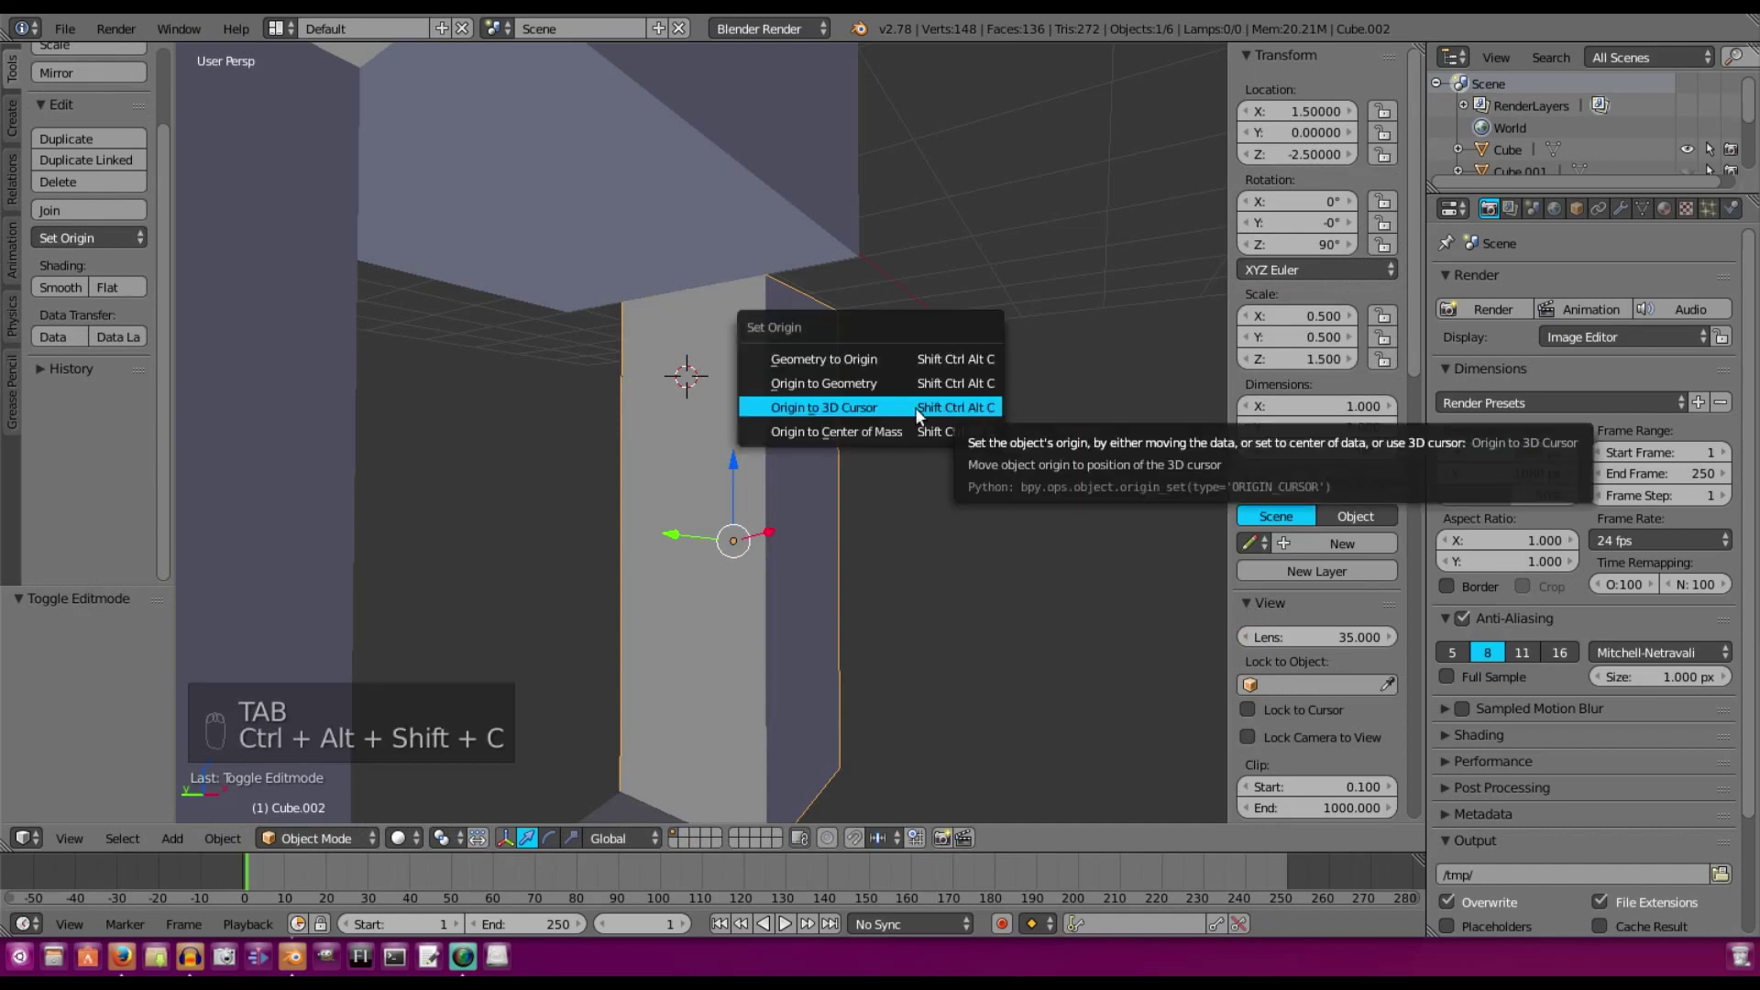
left_click(837, 412)
scroll(803, 424, "down", 5)
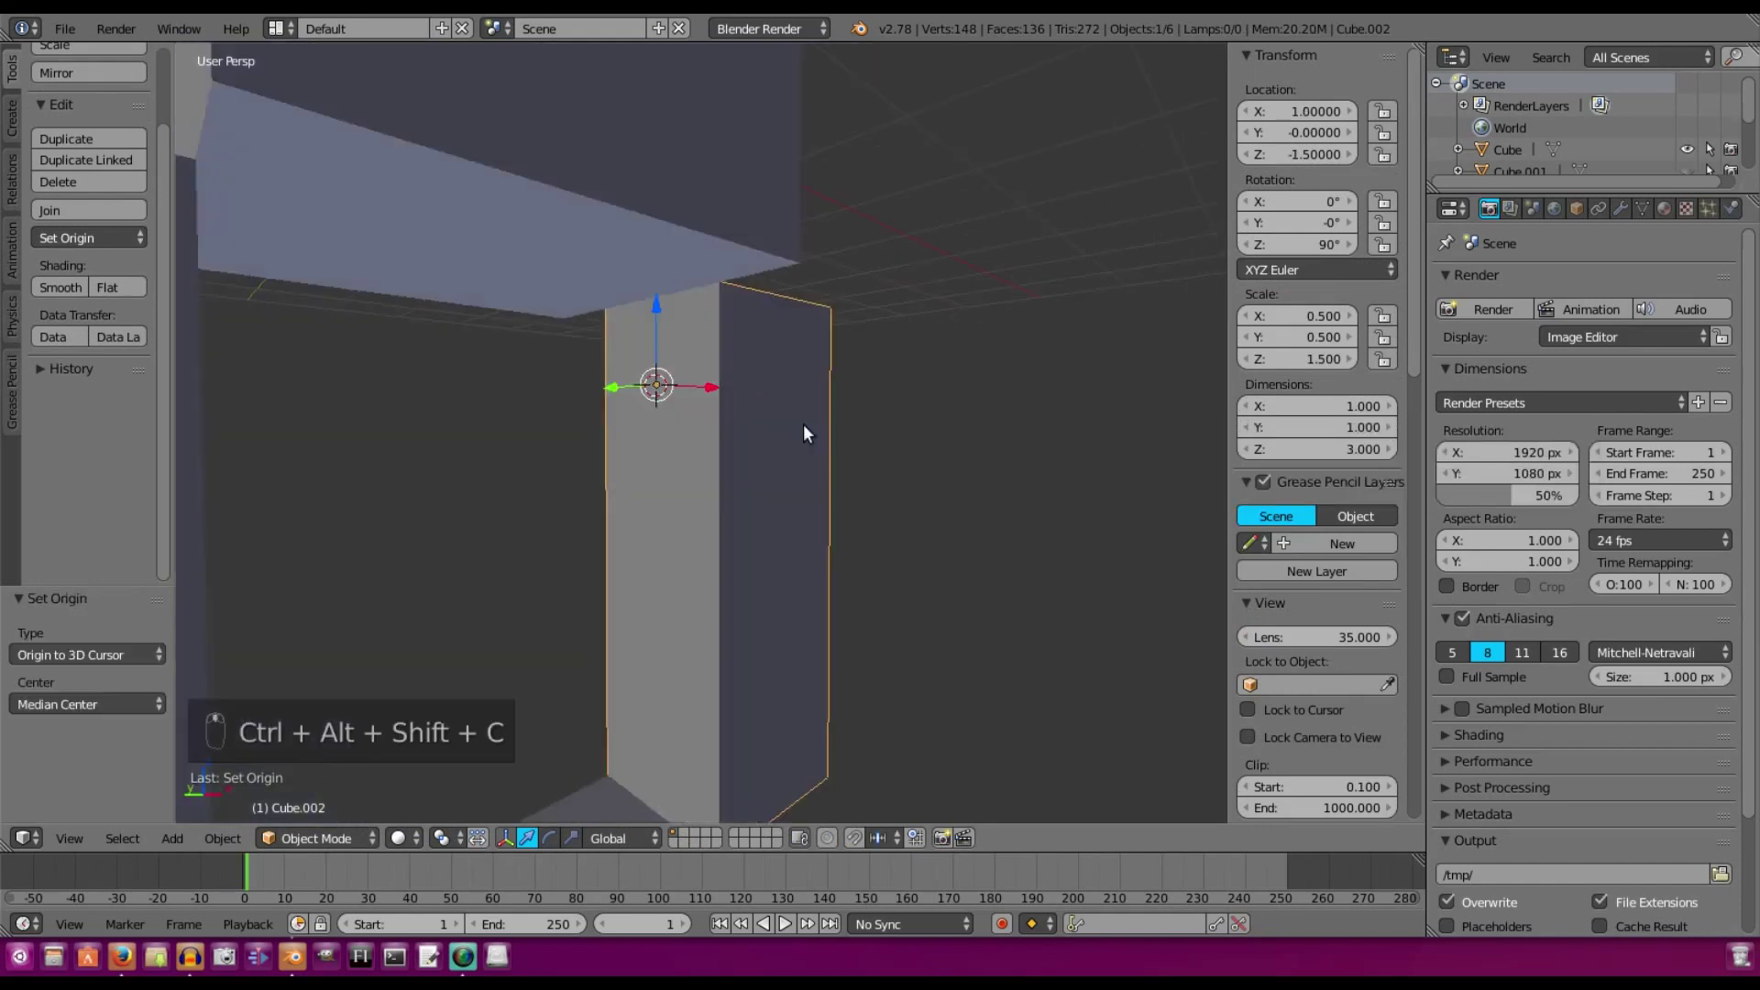
Test rotating the opposite arm and then both arms together about the global X axis
key("r")
key("x")
right_click(678, 321)
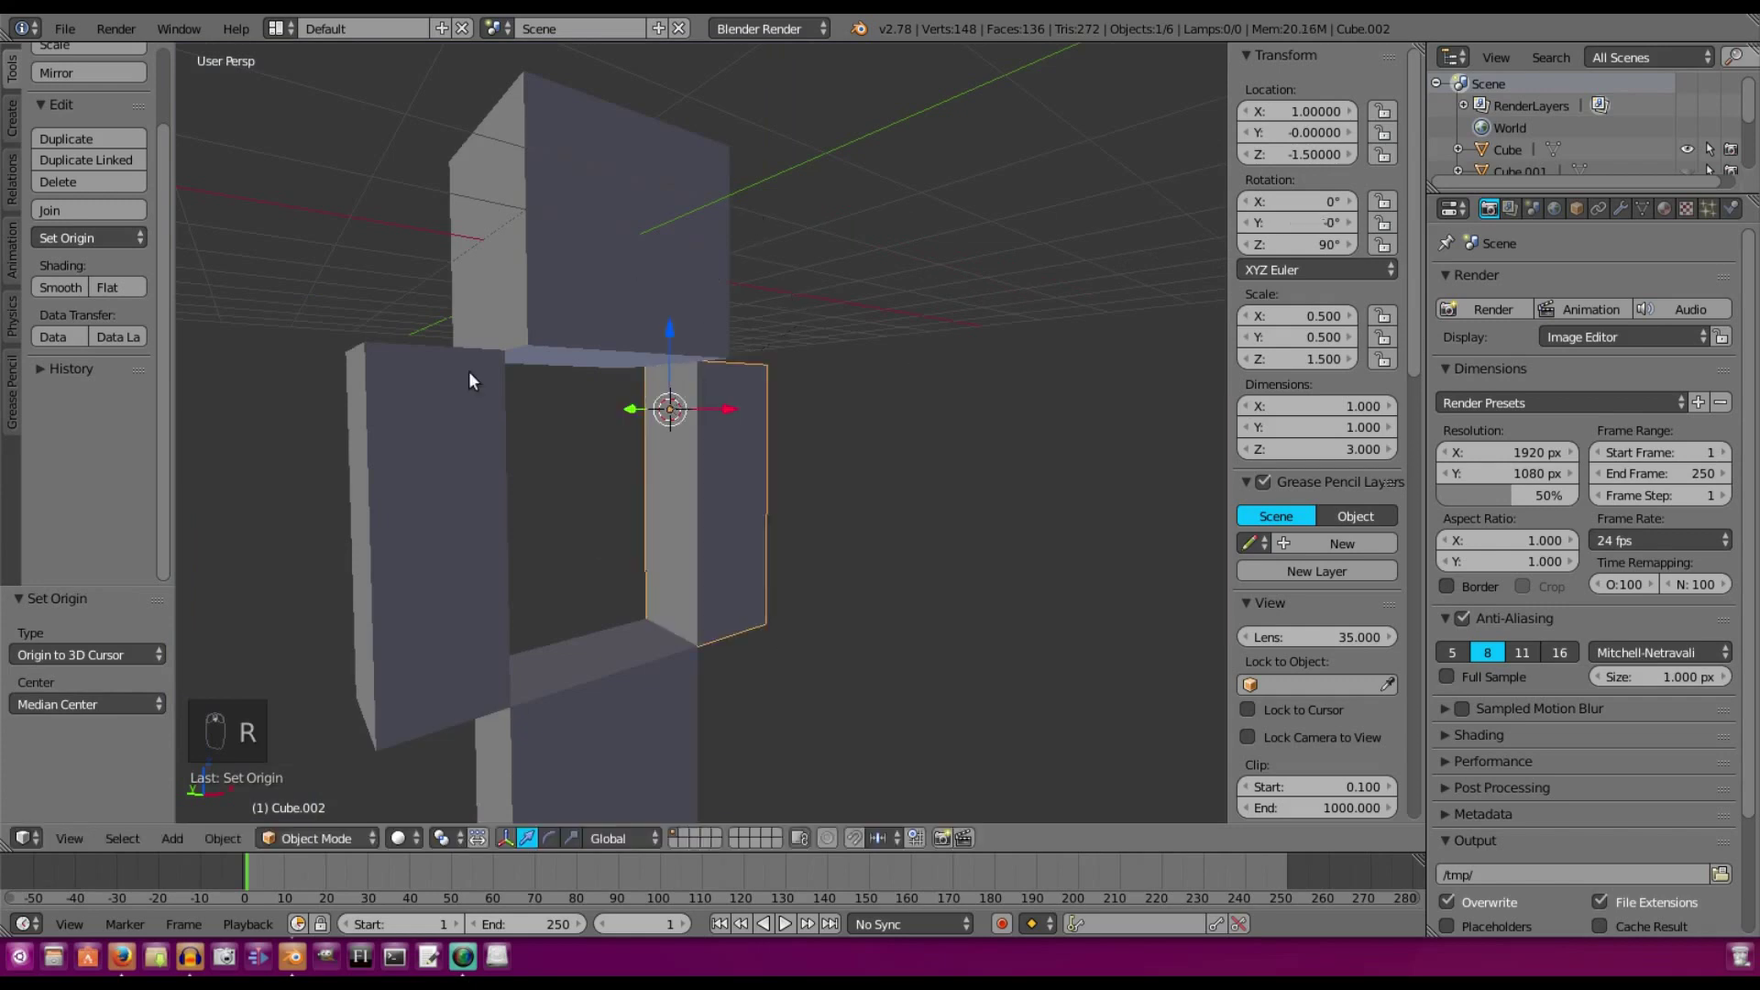
right_click(469, 373, "shift")
key("r")
key("x")
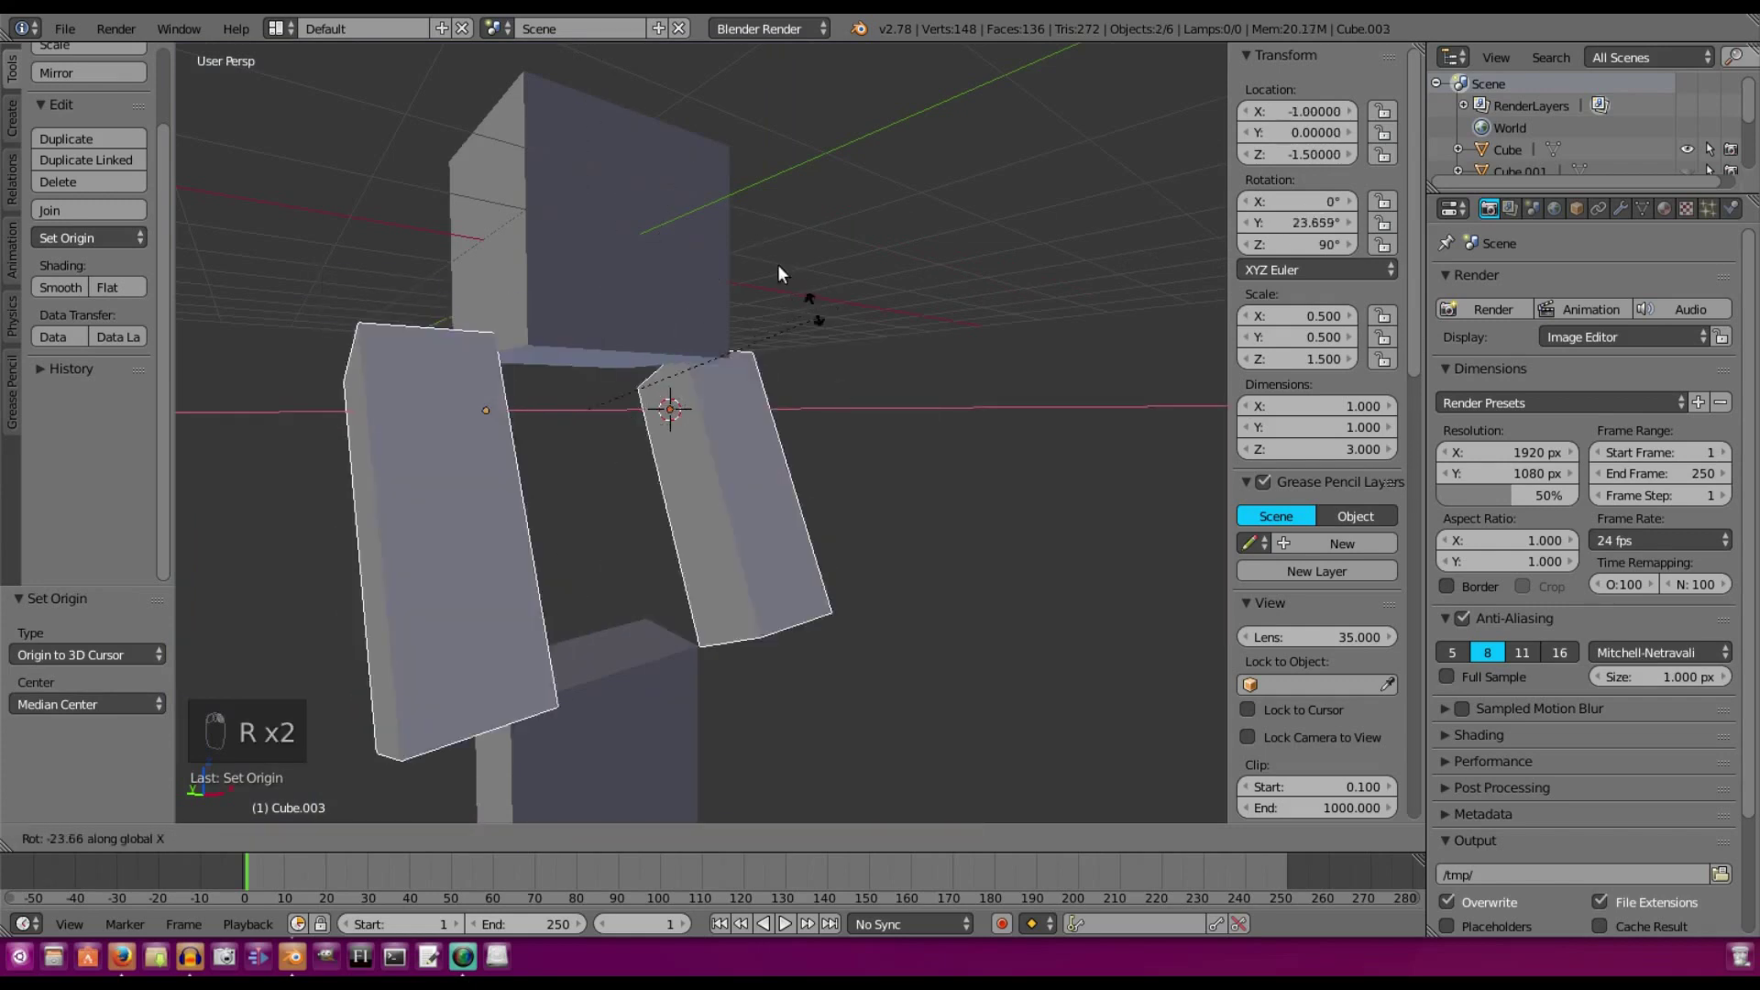
left_click(712, 605)
Add two evenly spaced horizontal loop cuts to the leg at X -0.5
middle_click_drag(711, 602, 831, 366, "shift")
middle_click_drag(830, 368, 683, 417)
right_click(718, 473)
scroll(615, 448, "up", 2)
key("Tab")
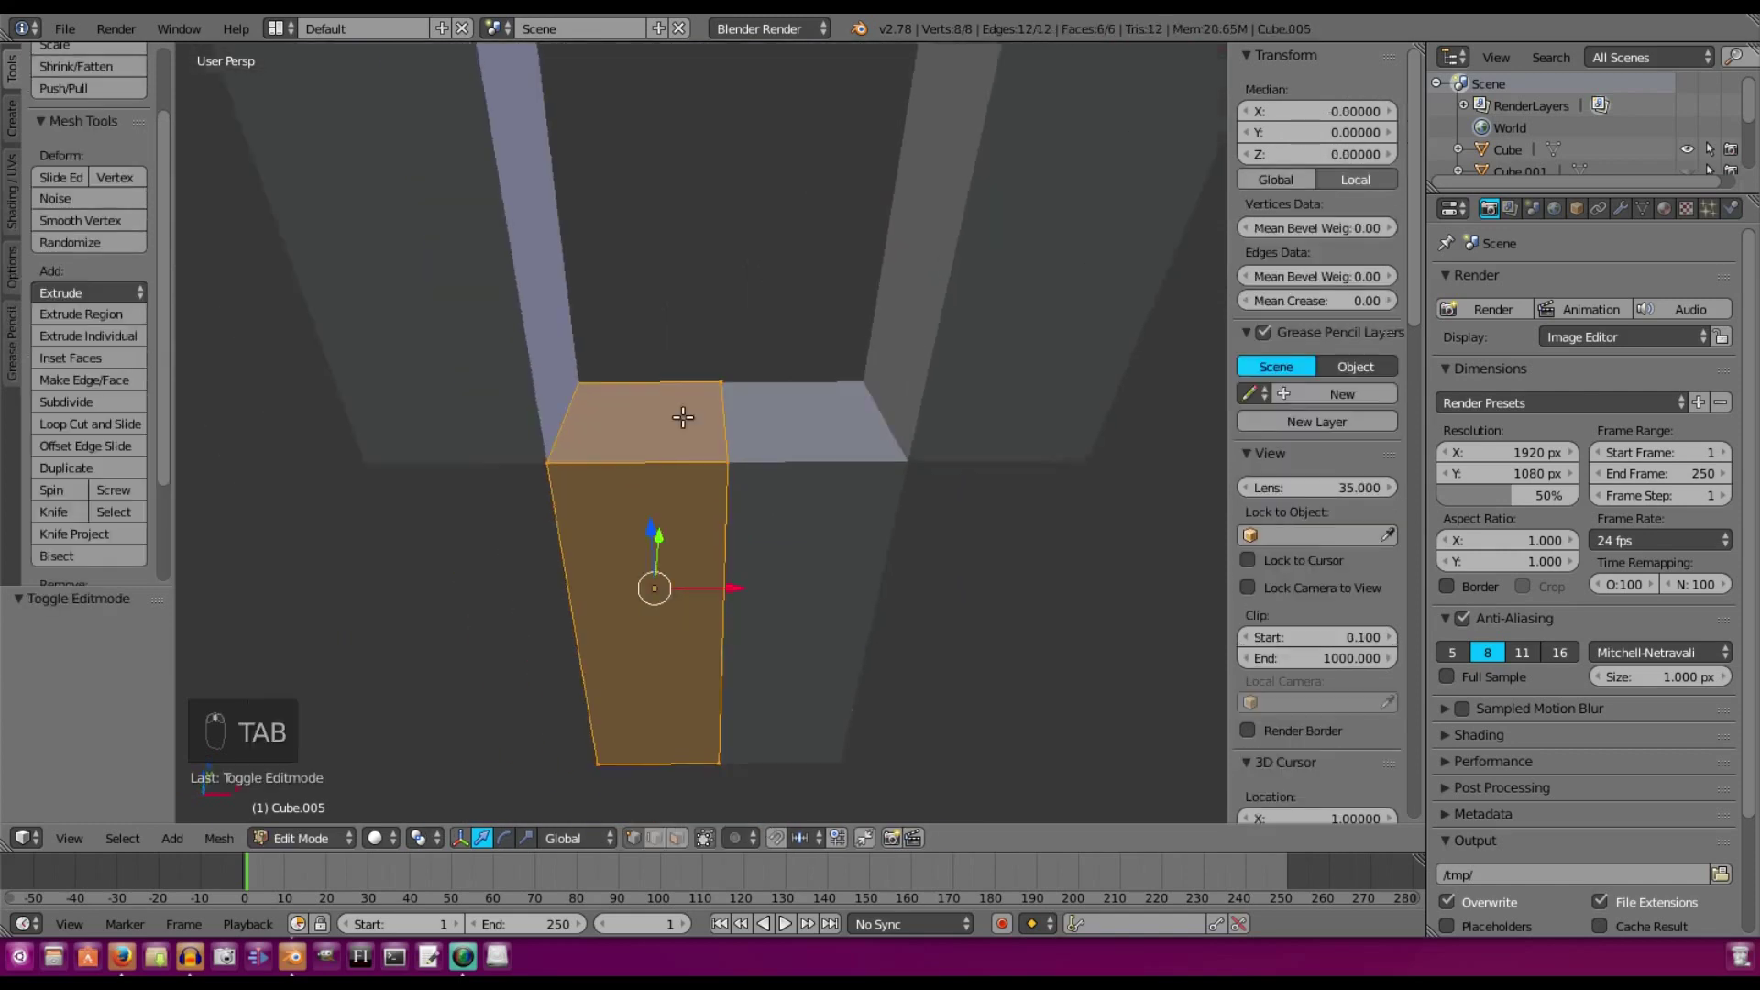
middle_click_drag(715, 529, 739, 449)
left_click(99, 424)
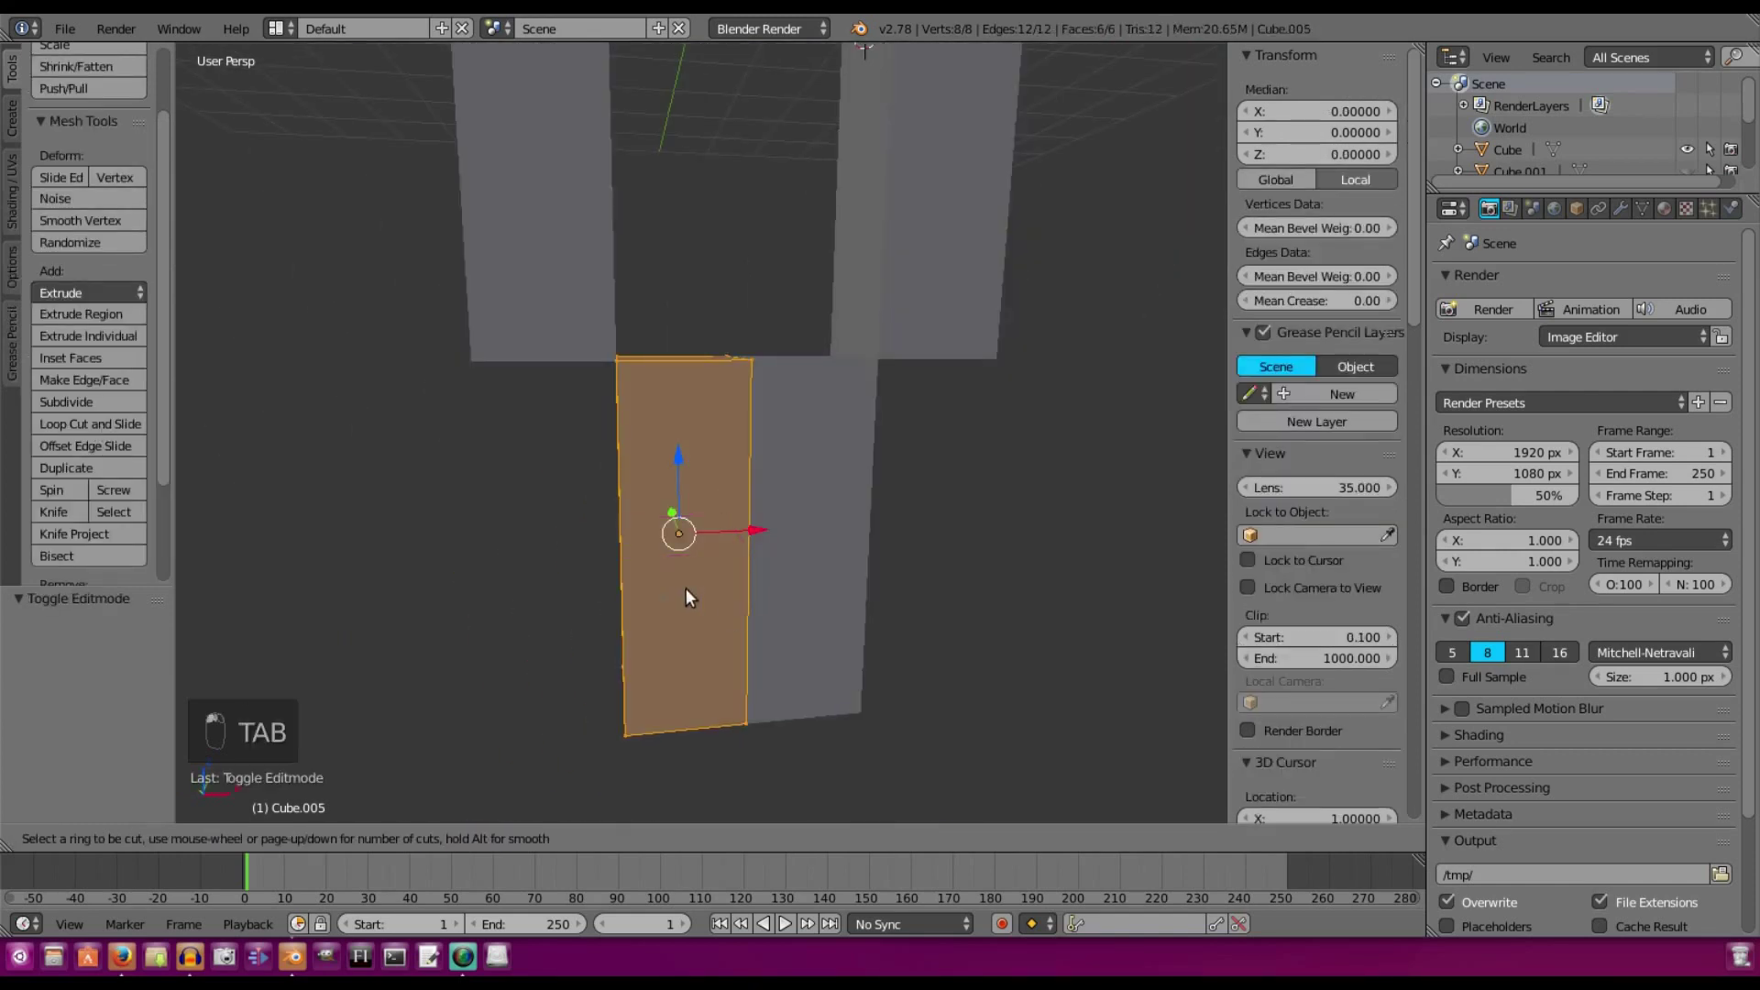
scroll(643, 539, "up", 1)
left_click(627, 540)
right_click(628, 539)
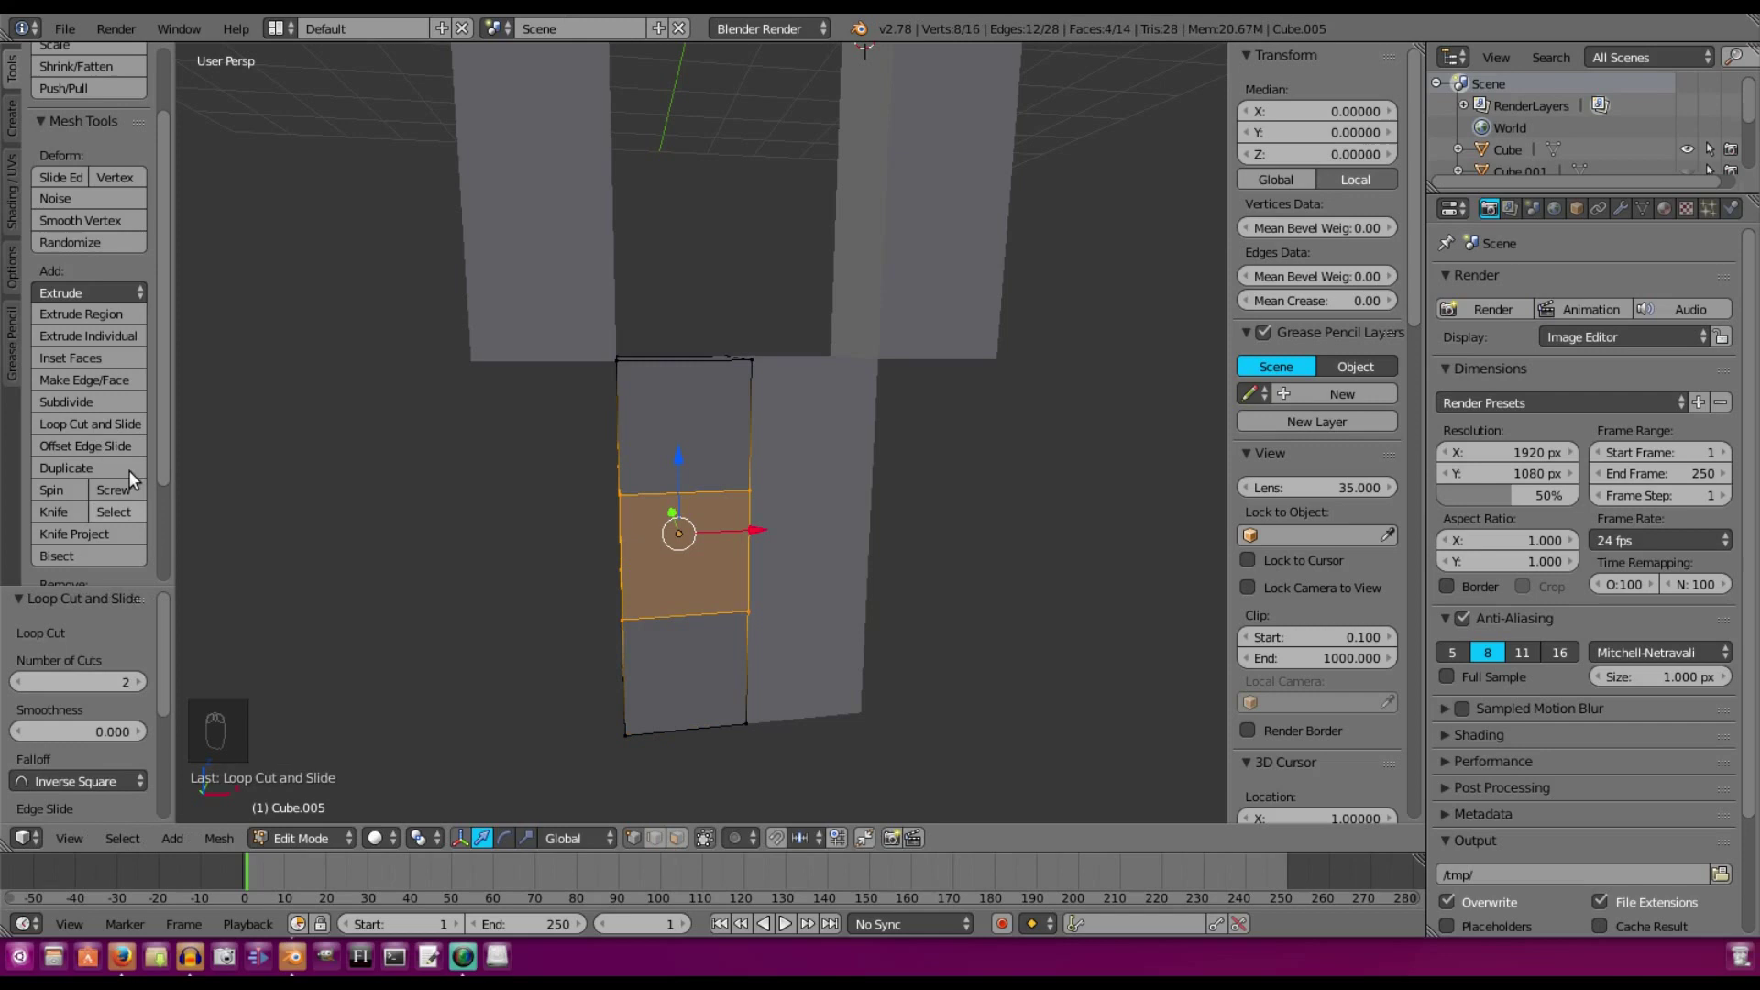
Add centred lengthwise loop cuts to the front and adjacent side faces of the first leg
left_click(101, 424)
left_click(677, 725)
right_click(677, 725)
middle_click_drag(677, 725, 656, 674)
left_click(90, 423)
left_click(683, 711)
right_click(678, 713)
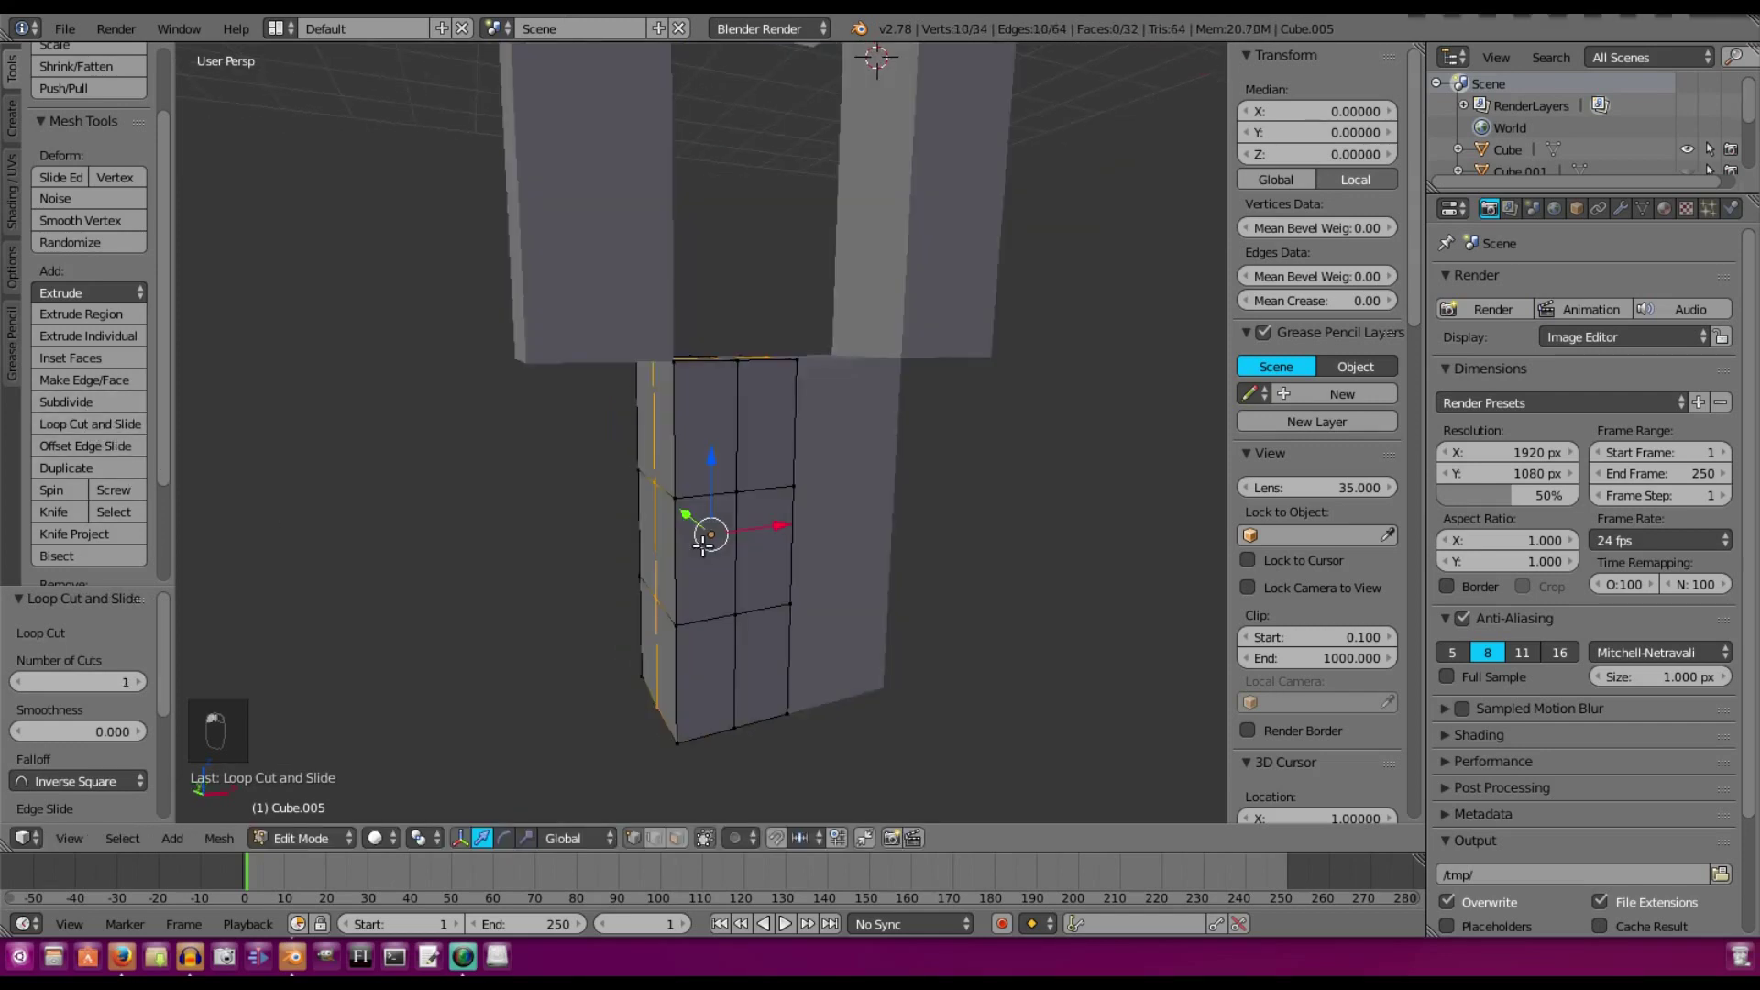
Add centred horizontal loop cuts through the existing sections of the first leg, dividing it into six rows
left_click(116, 424)
left_click(698, 565)
right_click(602, 556)
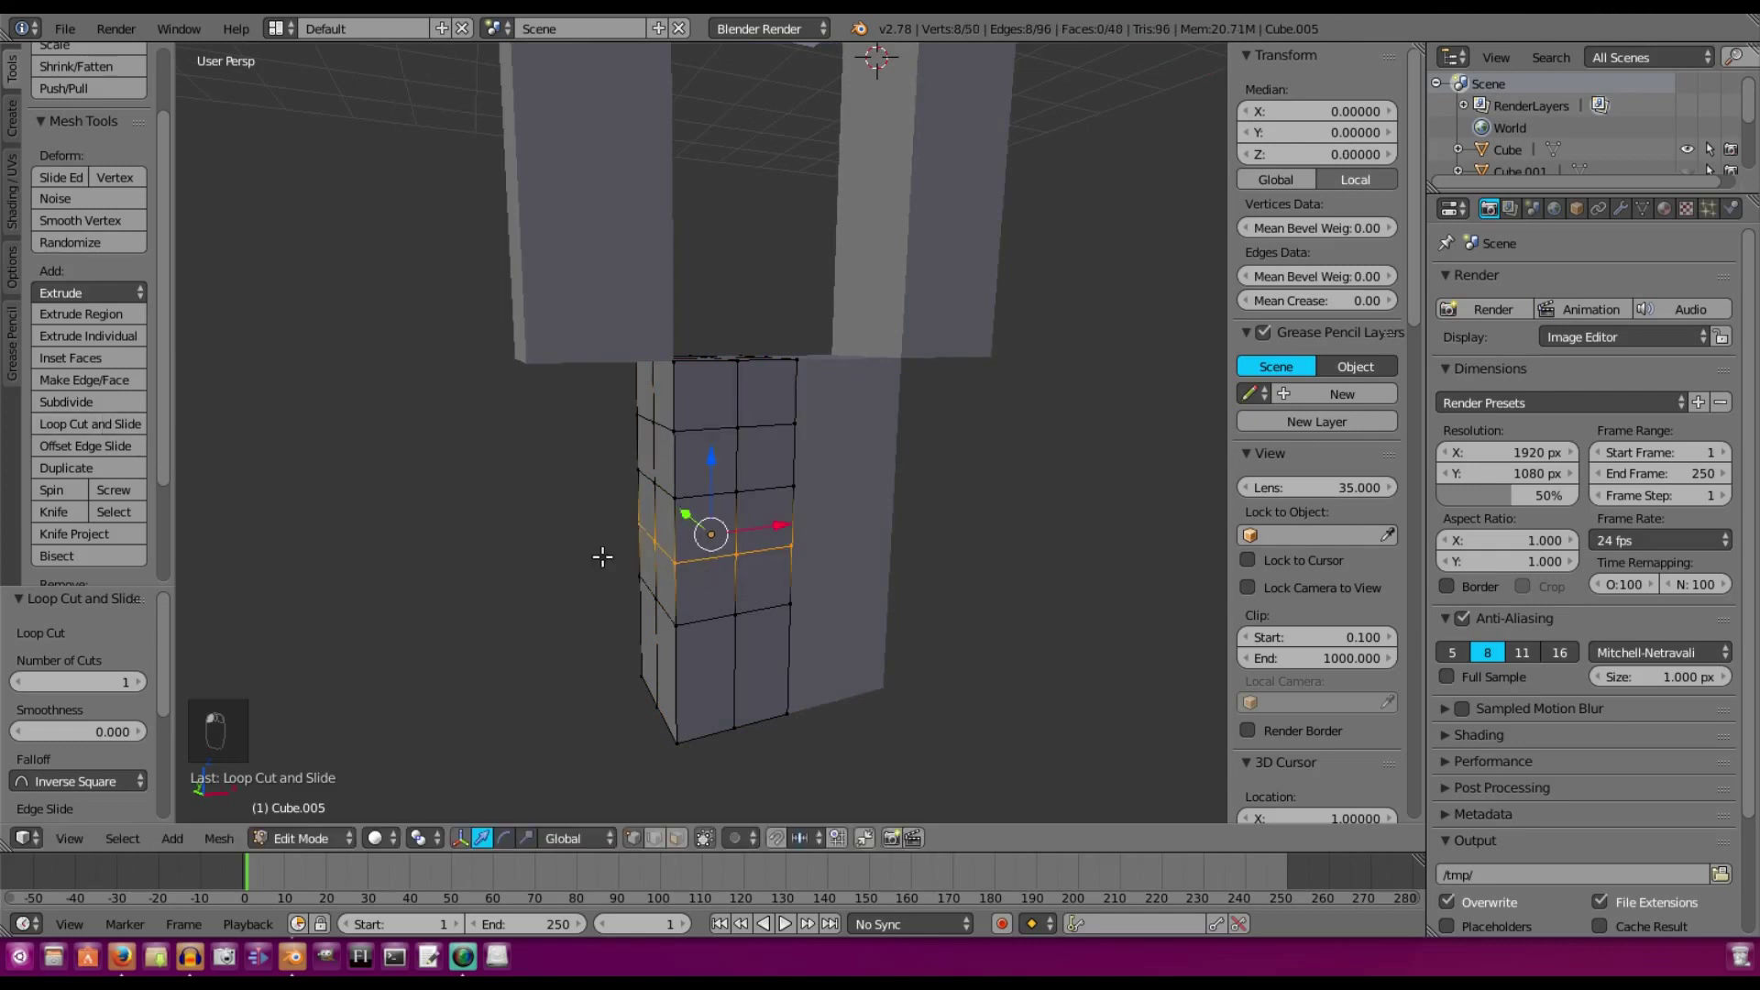
left_click(88, 423)
left_click(683, 683)
right_click(684, 683)
Snap the 3D cursor to the centre vertex of the first leg's upper face
middle_click_drag(684, 683, 608, 411)
right_click(608, 411)
scroll(631, 420, "up", 3)
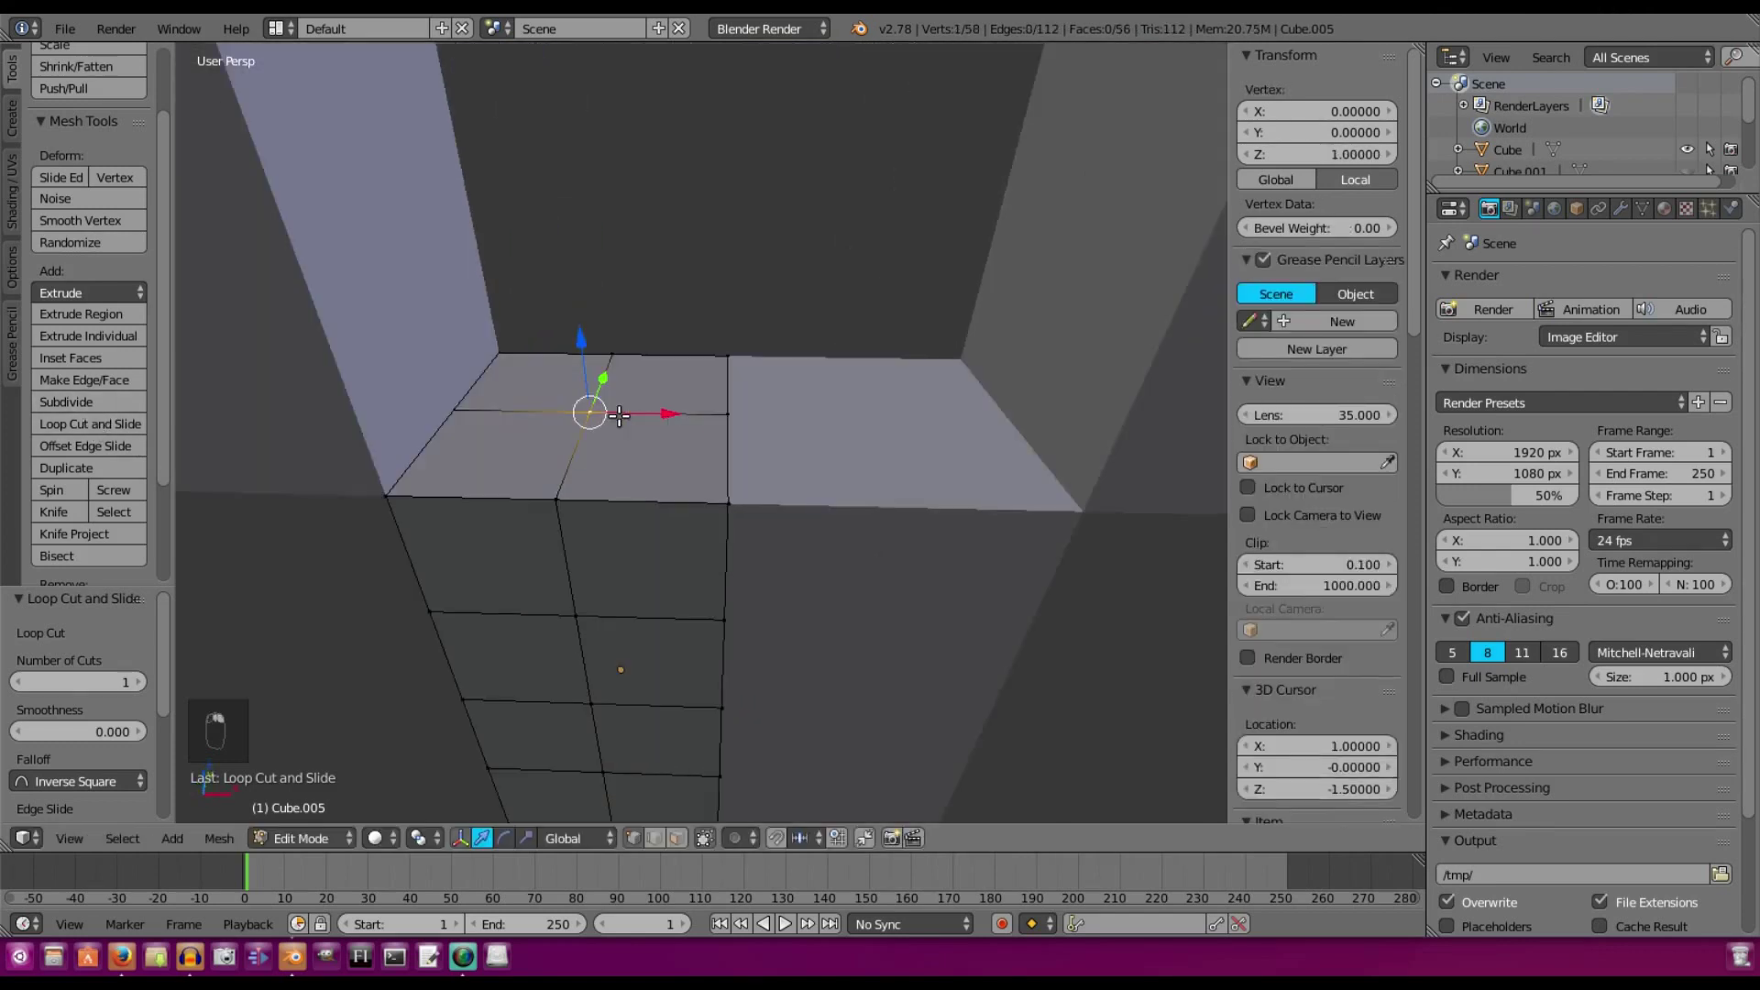
left_click(216, 838)
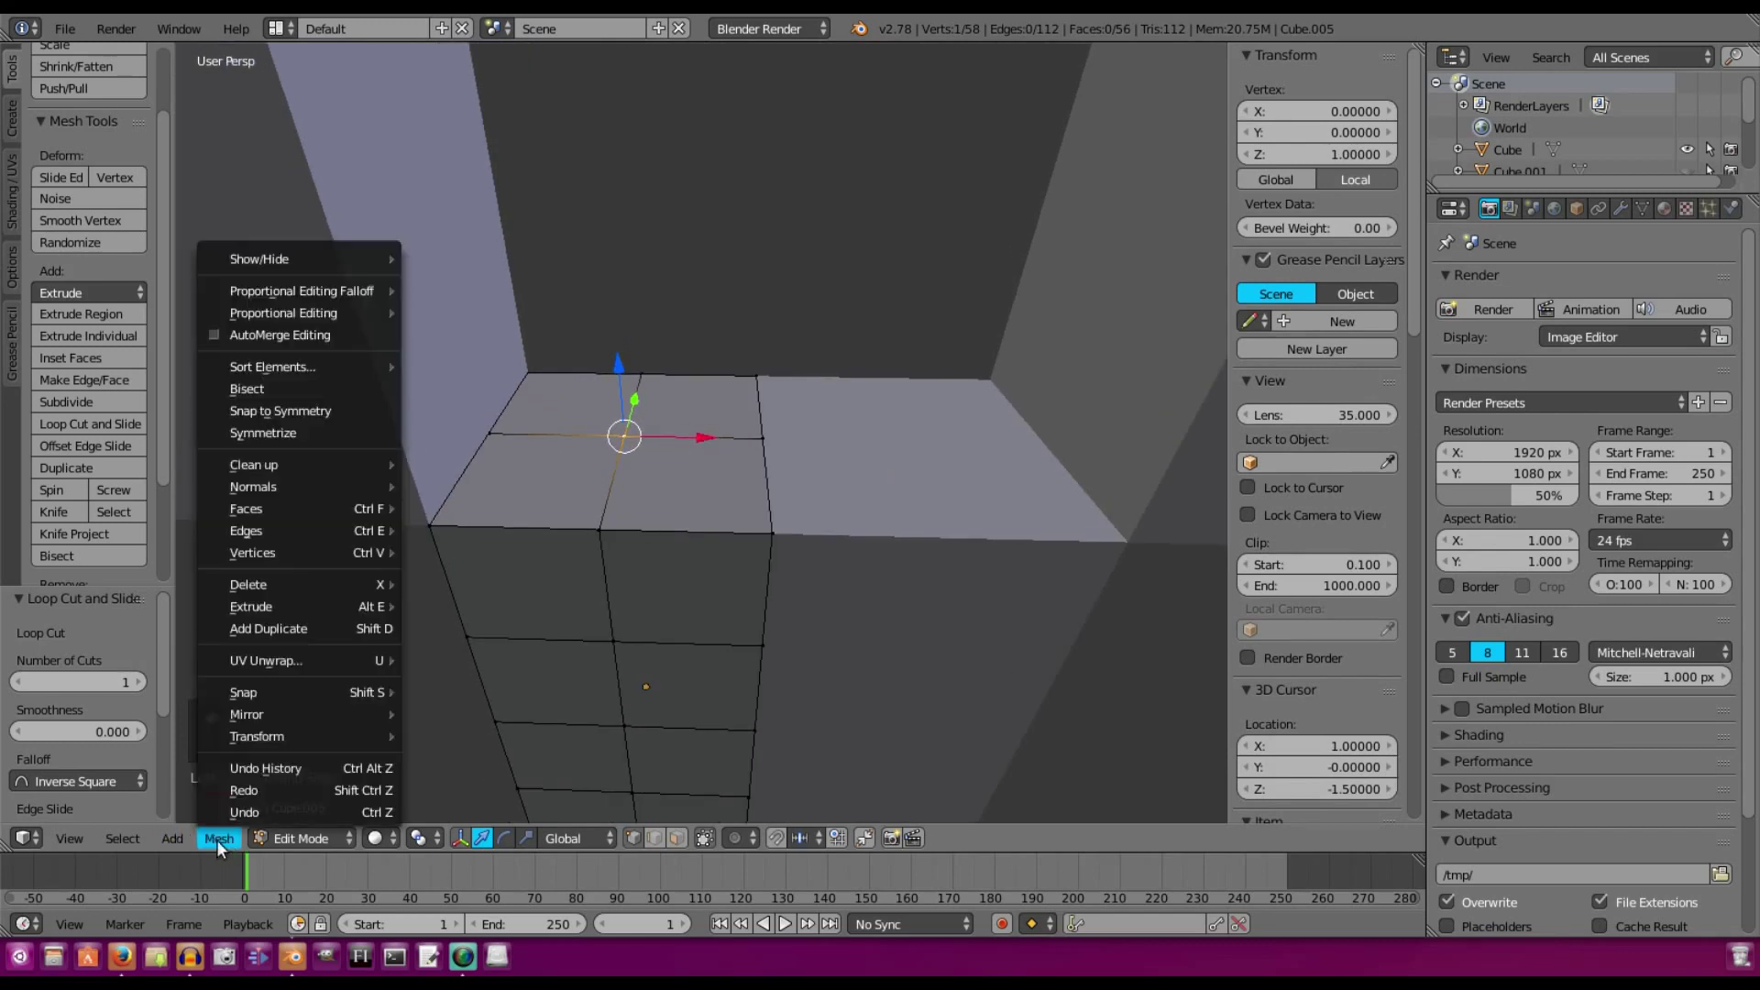
mouse_move(271, 691)
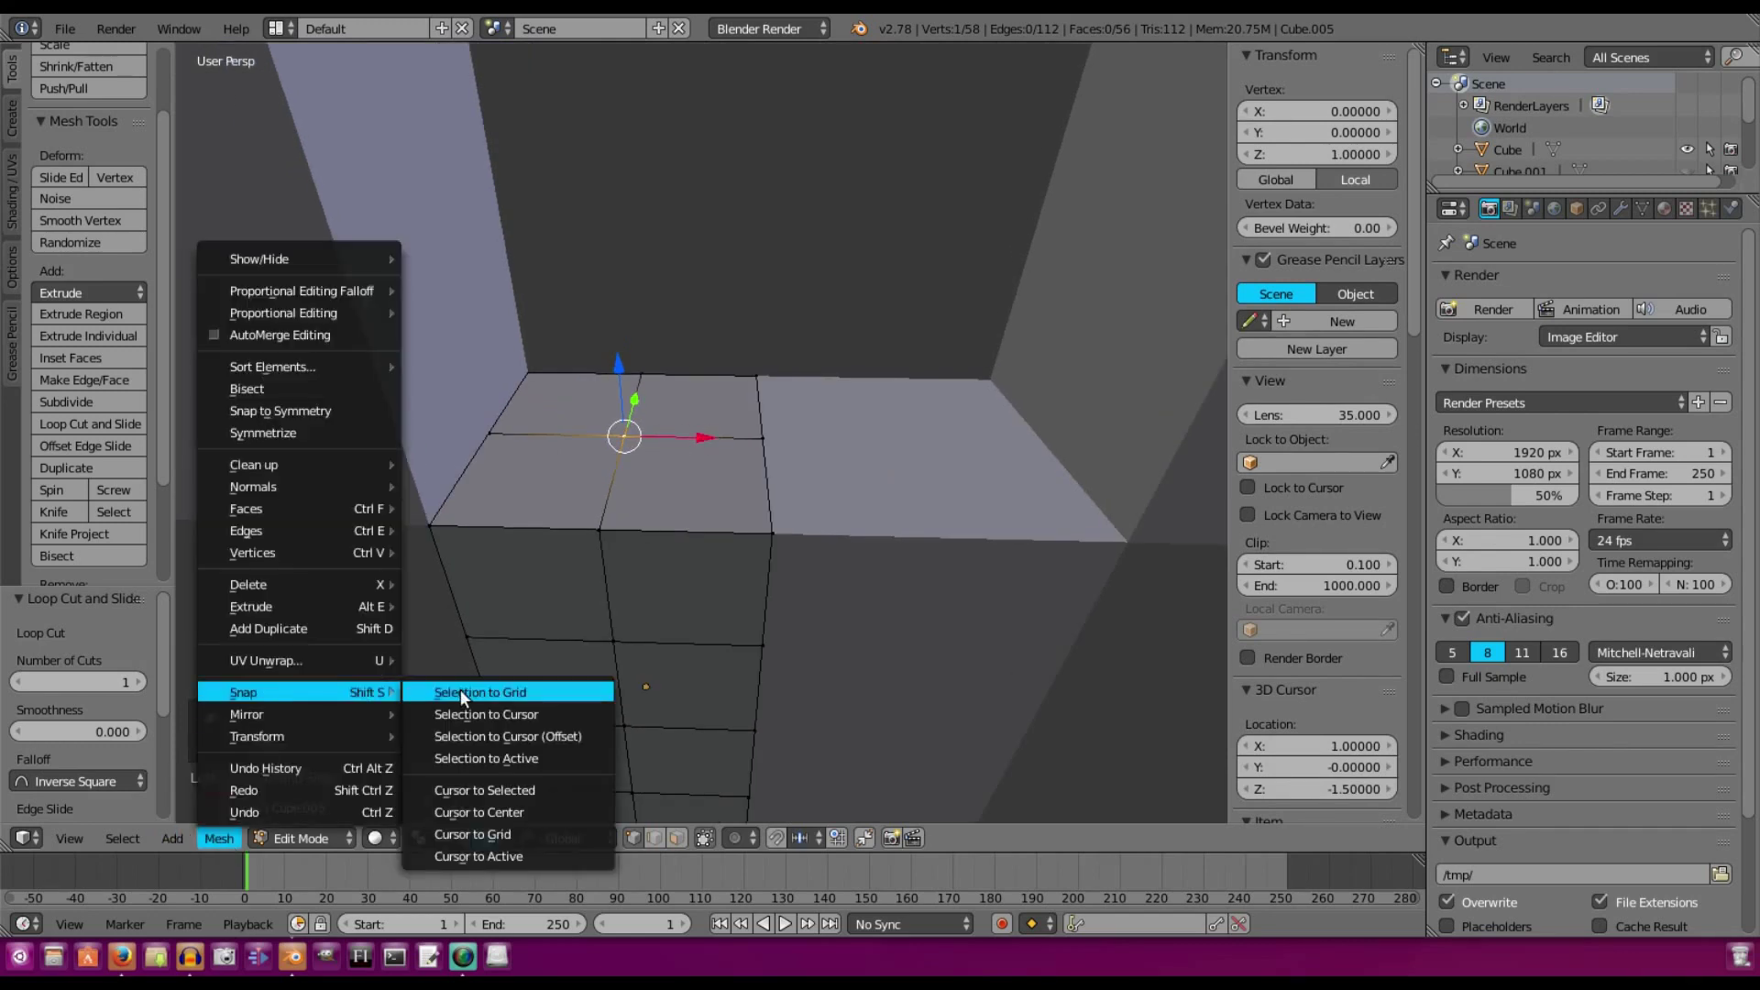
left_click(473, 787)
Set the first leg's origin to the 3D cursor at its hip
key("Tab")
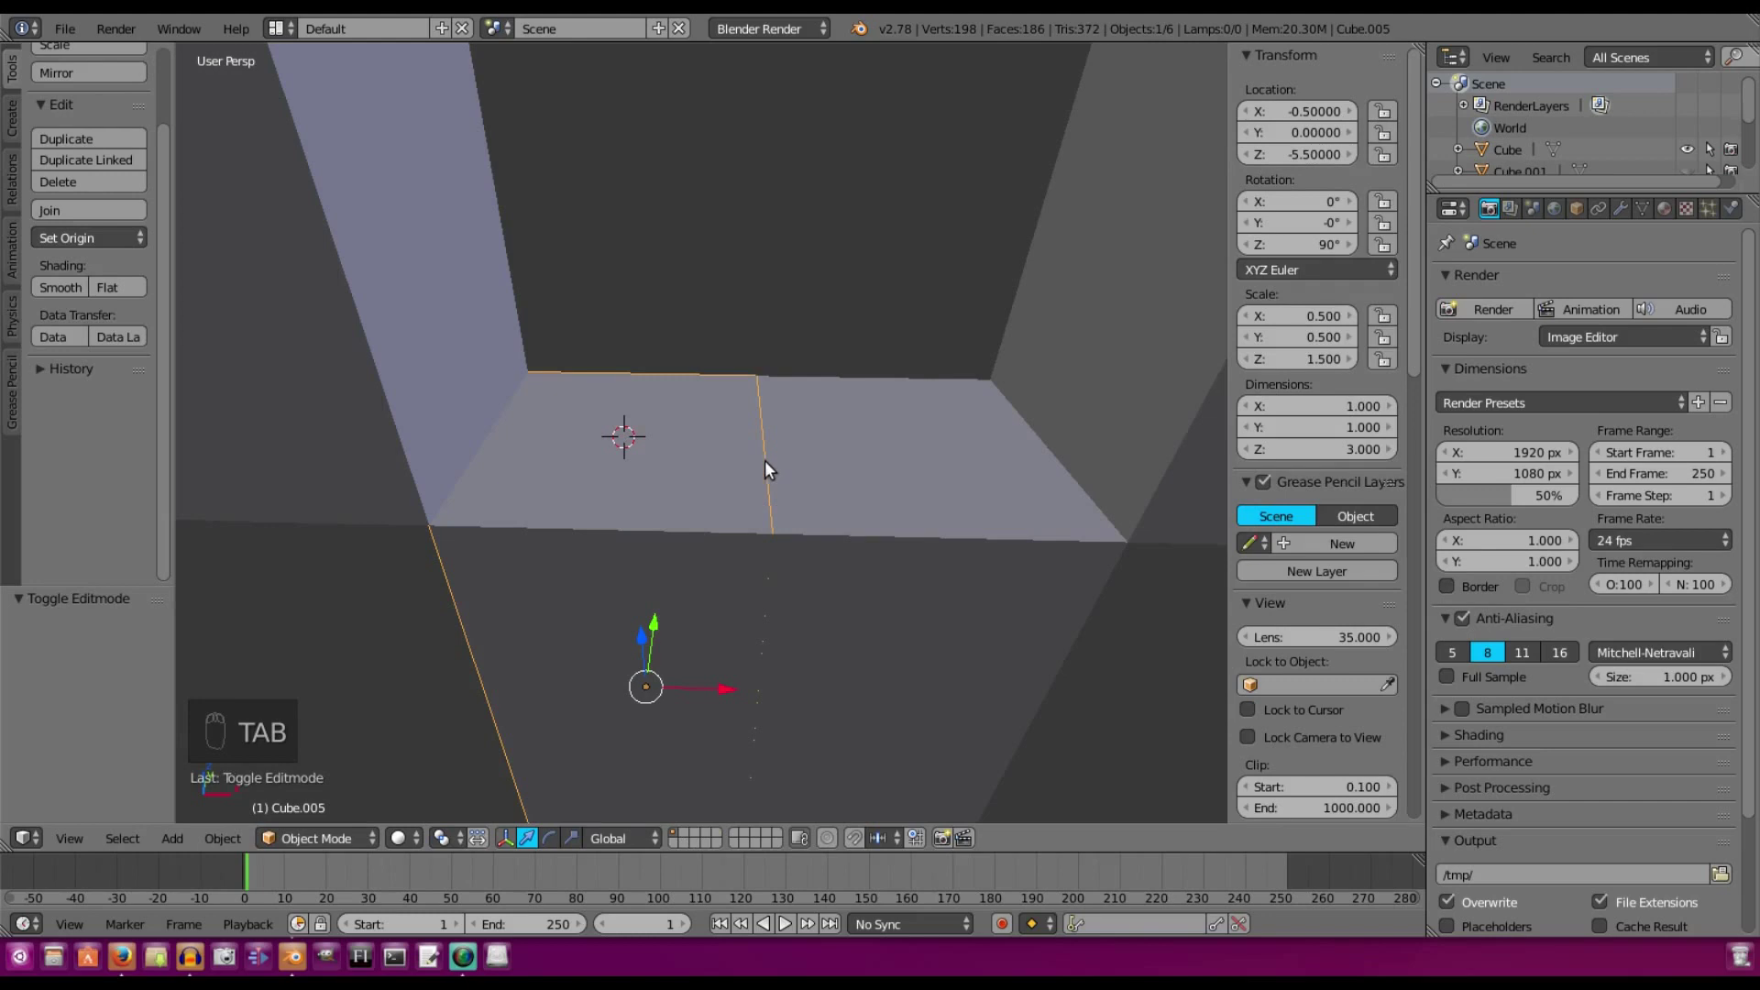
key("ctrl+alt+shift+c")
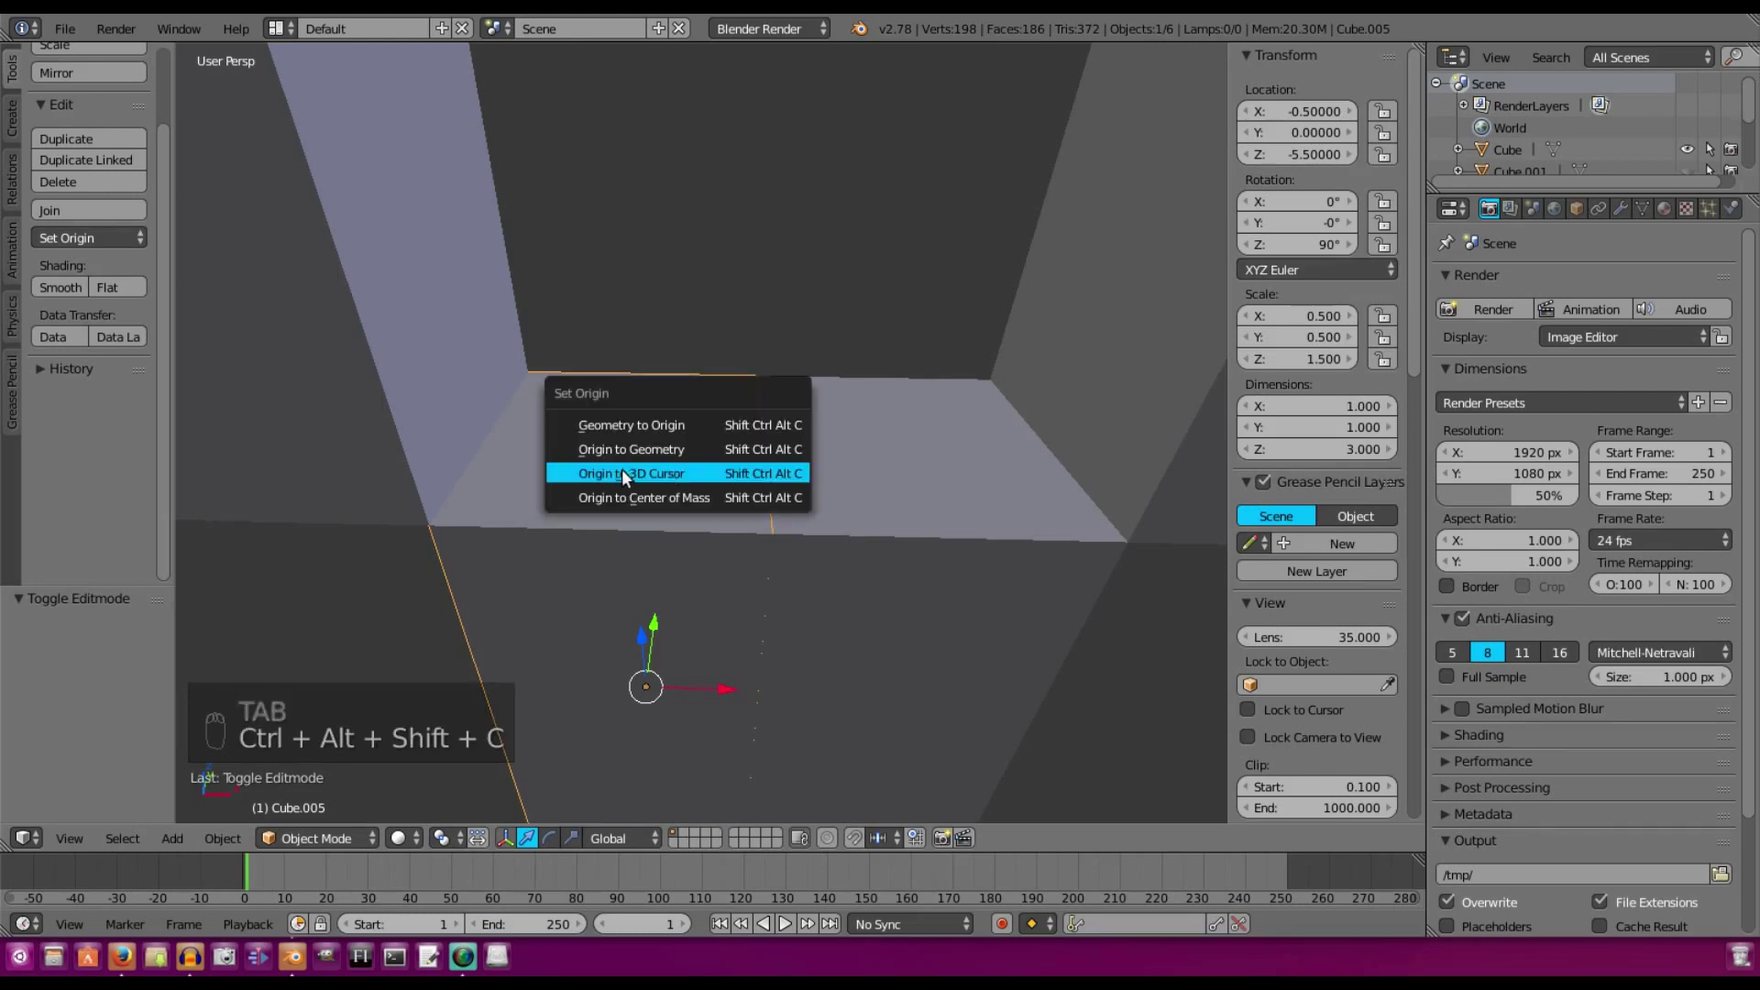
left_click(704, 471)
Test the first leg's rotation around its hip origin about the global X axis
middle_click_drag(706, 465, 930, 450)
key("r")
key("x")
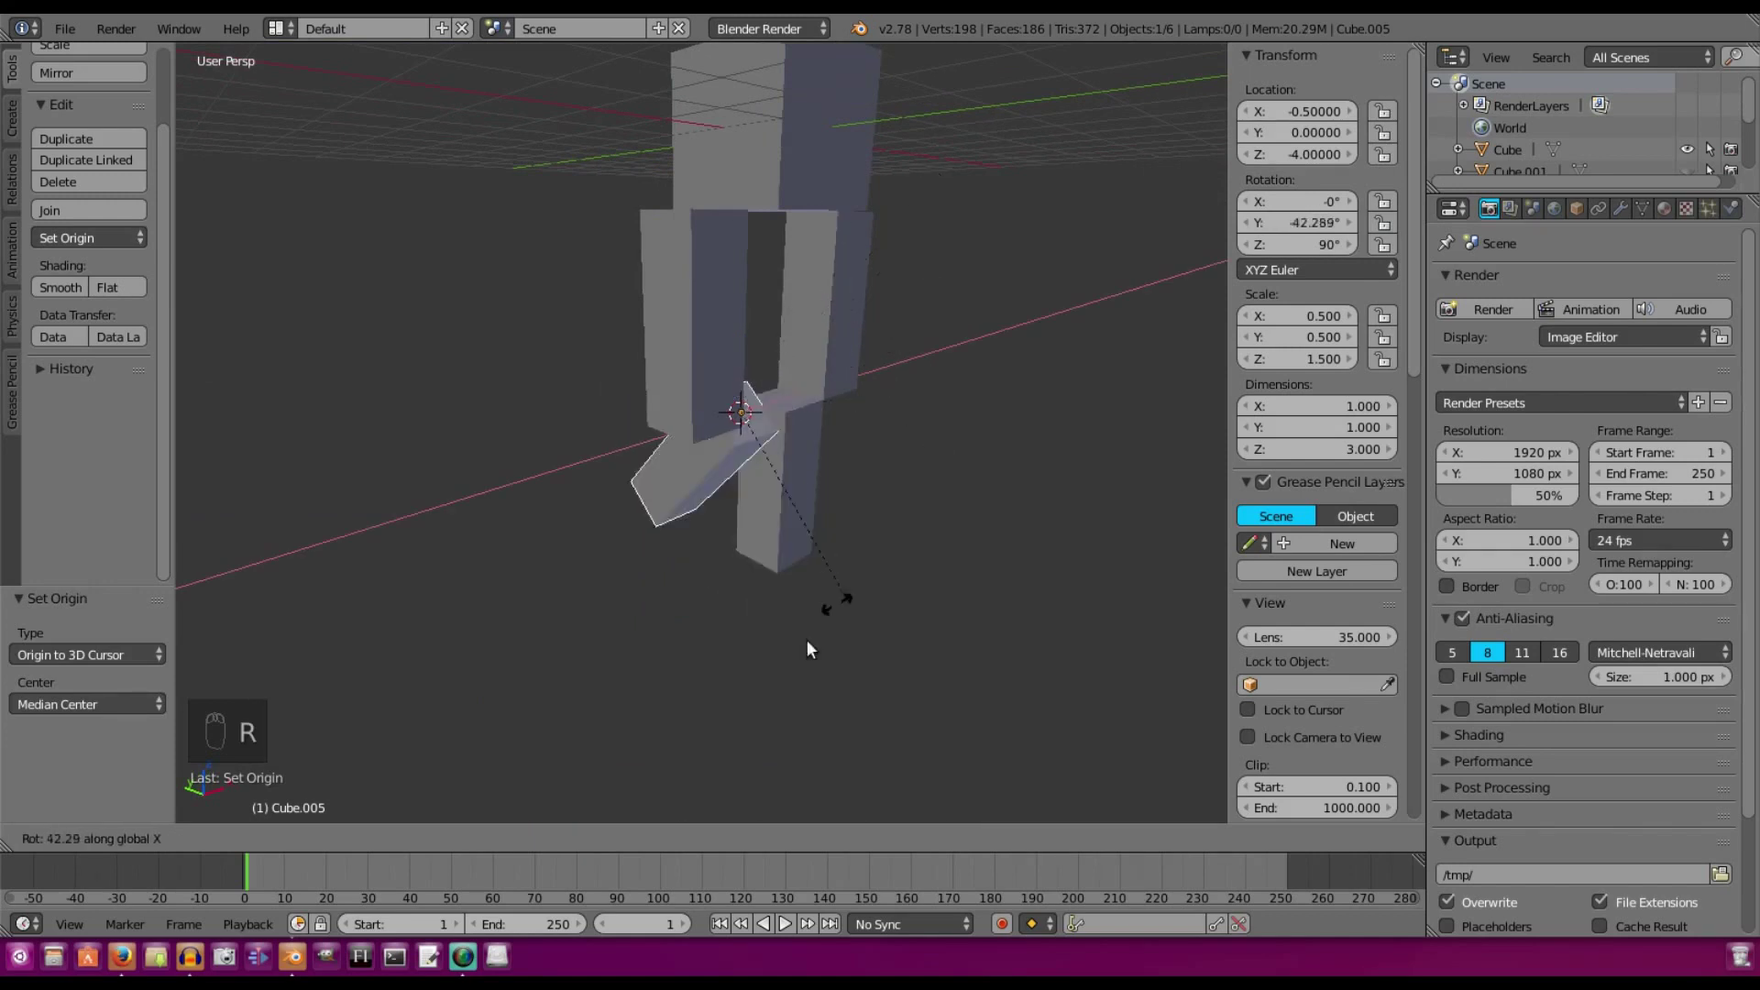
right_click(821, 504)
Divide the leg at X 0.5 into six rows with horizontal loop cuts and halve its faces with centred lengthwise cuts
middle_click_drag(821, 503, 715, 550)
scroll(754, 445, "up", 2)
right_click(788, 499)
key("Tab")
scroll(715, 551, "up", 2)
key("ctrl+r")
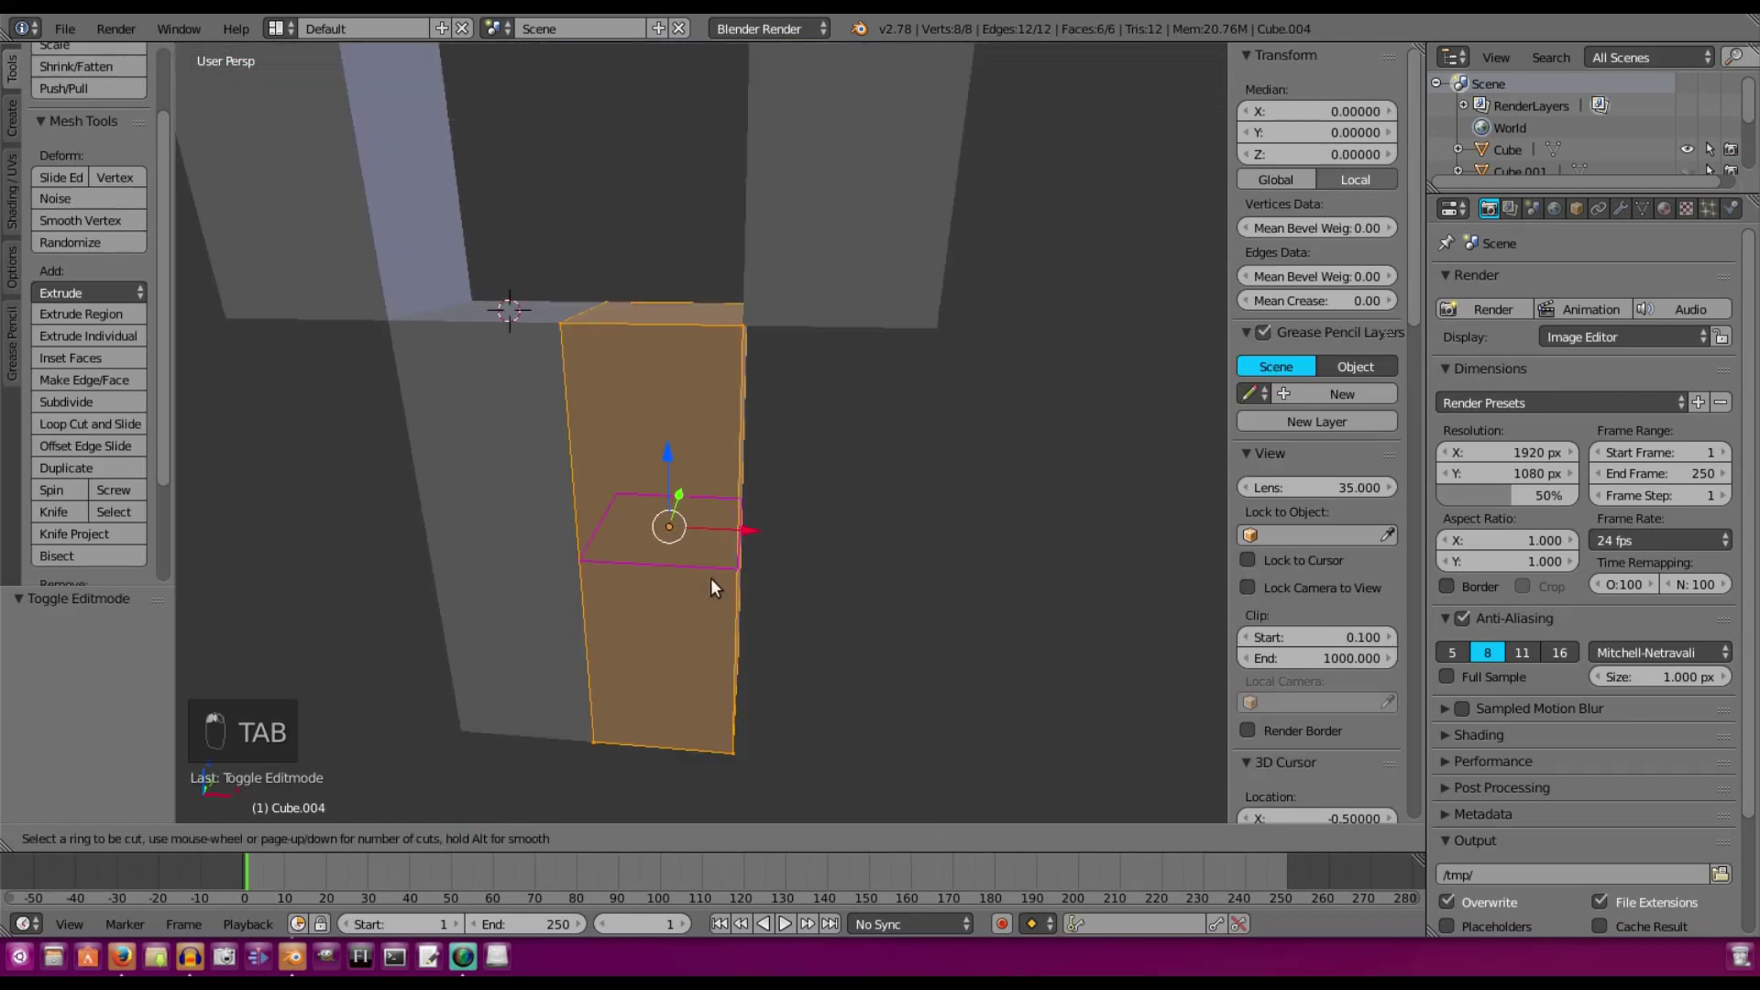
Snap the 3D cursor to the centre vertex of the second leg's upper face
left_click(218, 836)
mouse_move(267, 694)
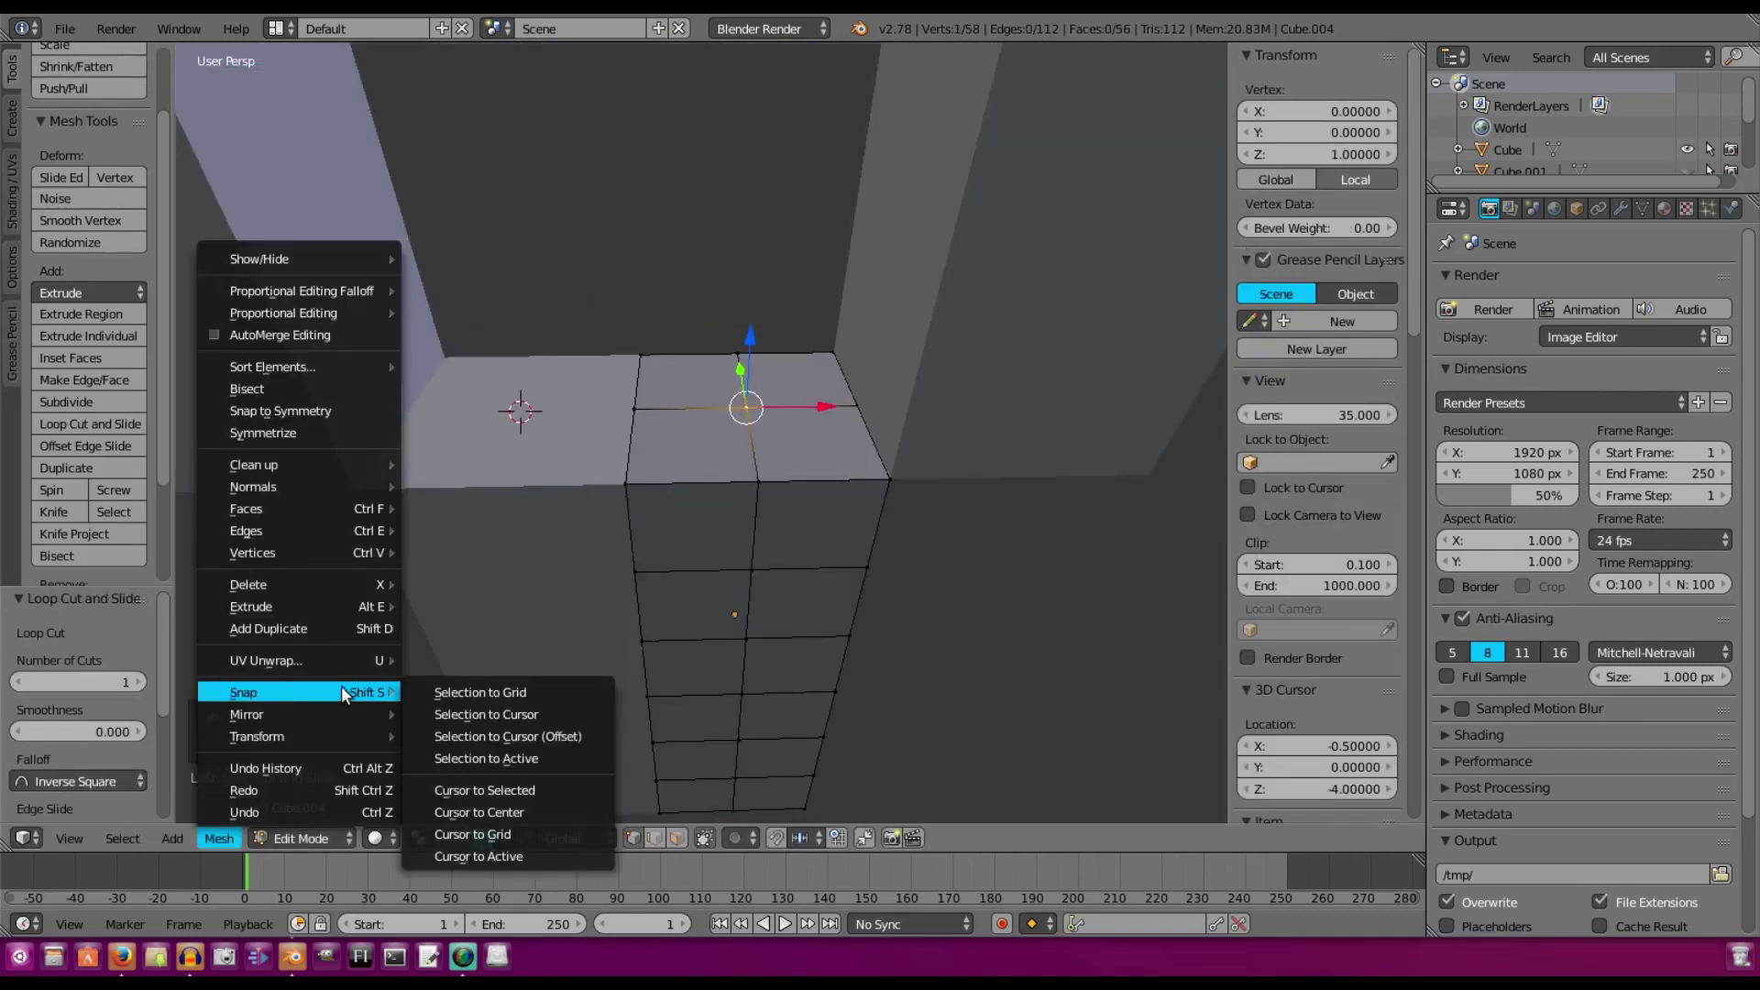
left_click(493, 791)
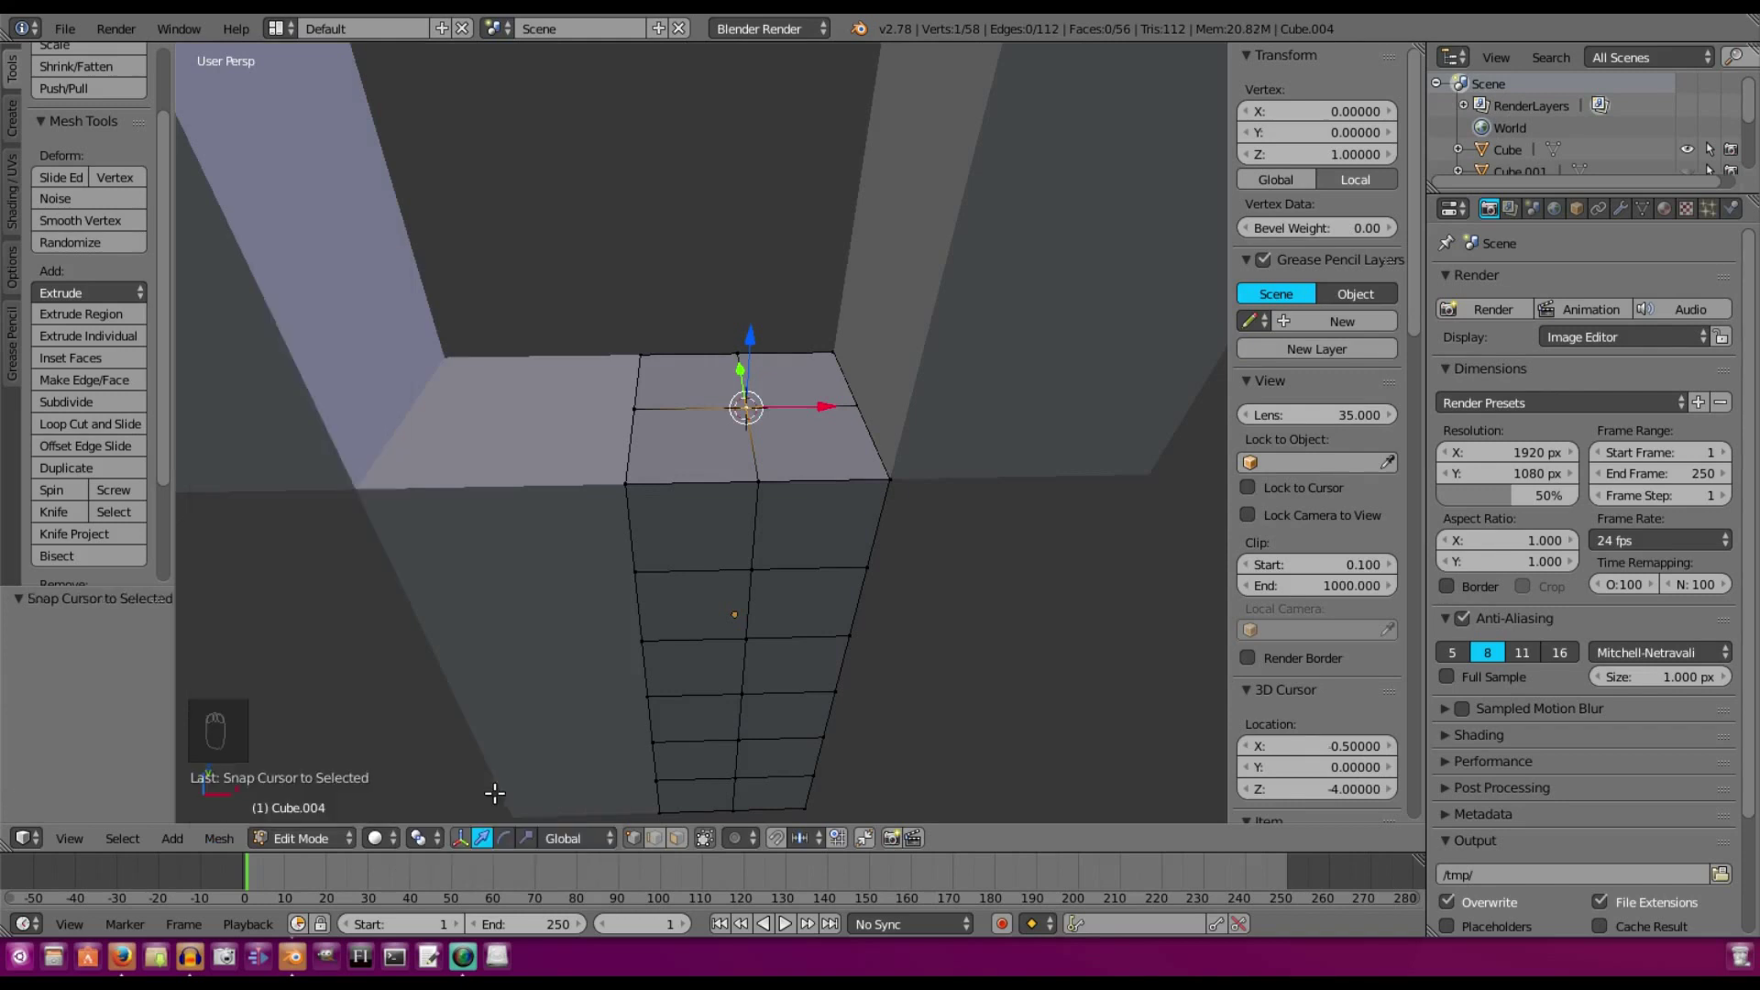
Set the second leg's origin to the 3D cursor at its hip
key("Tab")
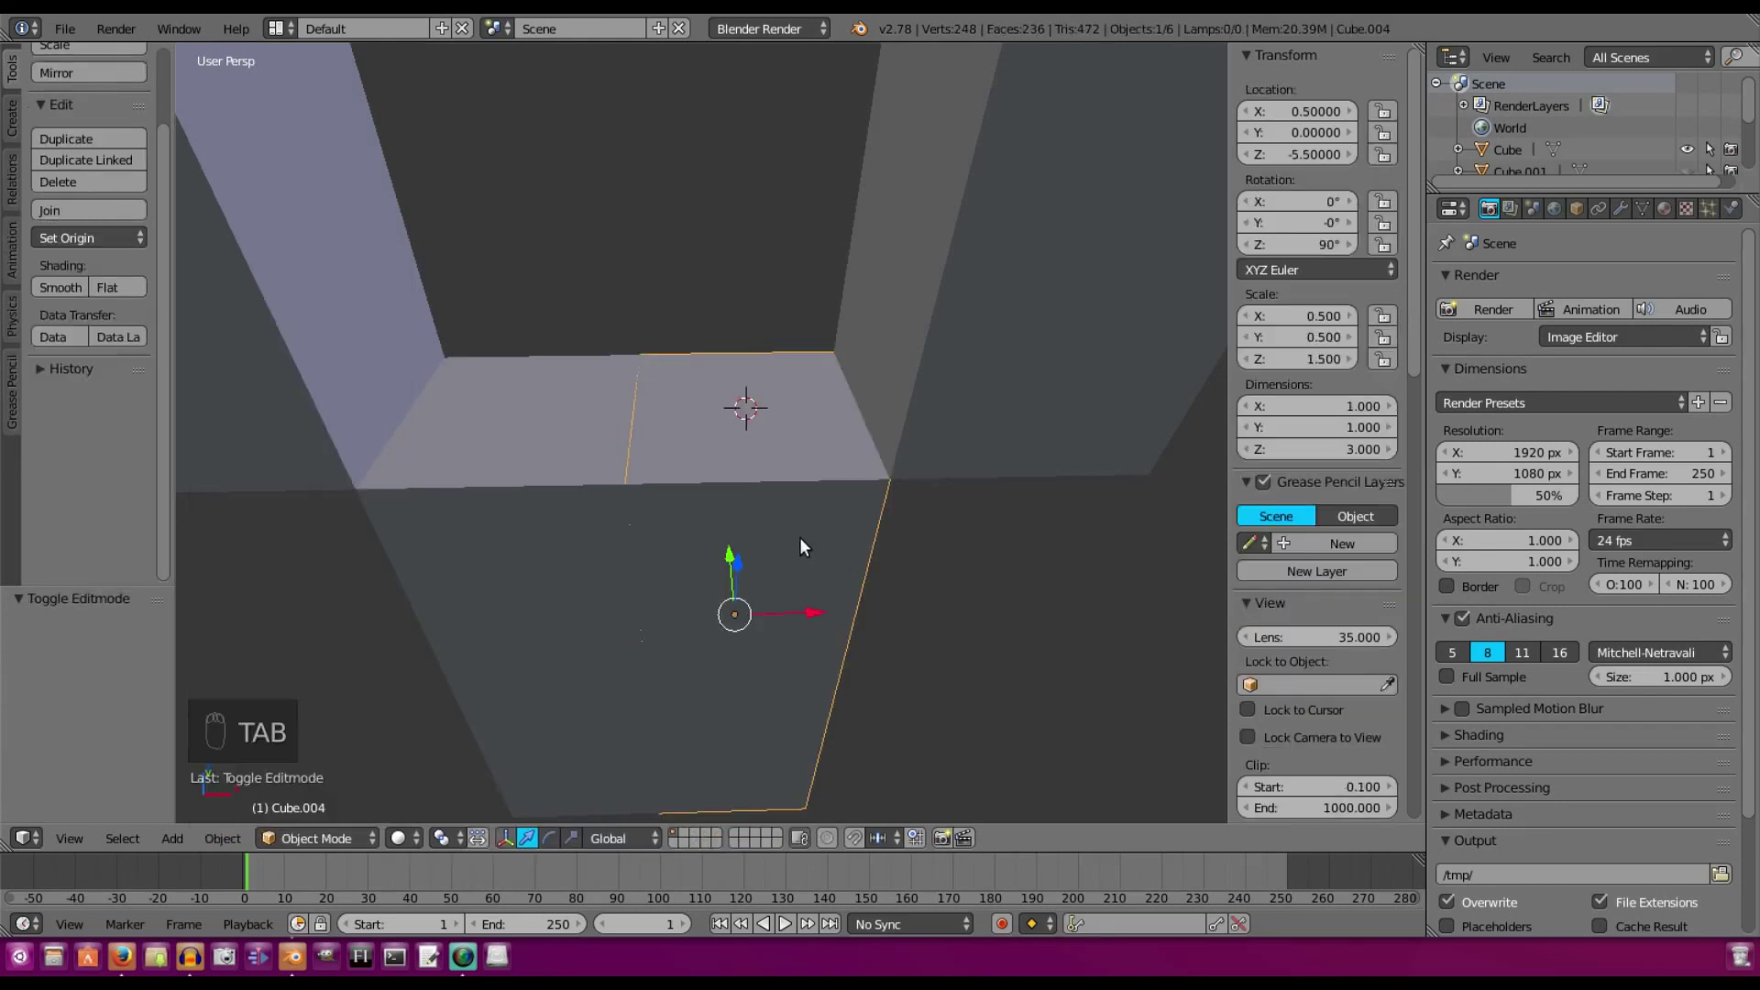
key("ctrl+alt+shift+c")
left_click(799, 538)
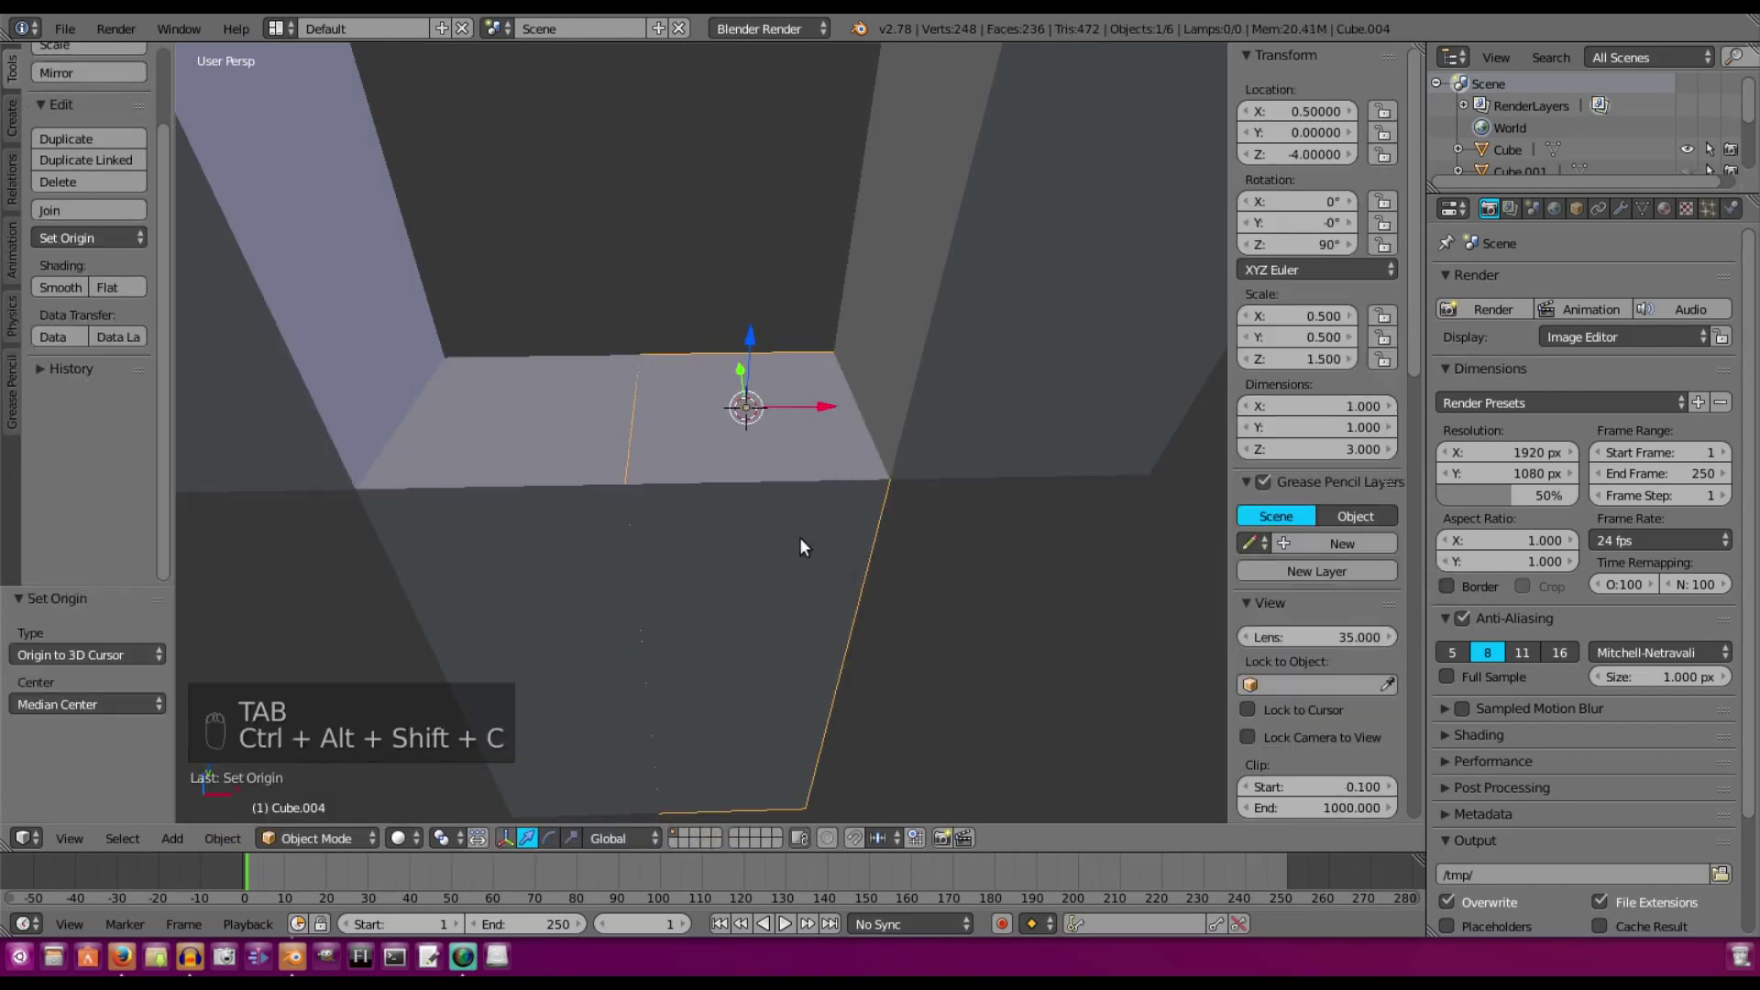
Unhide the torso to show the complete figure in Object Mode
scroll(791, 514, "down", 2)
key("Tab")
middle_click_drag(766, 507, 783, 405)
key("Tab")
key("alt+h")
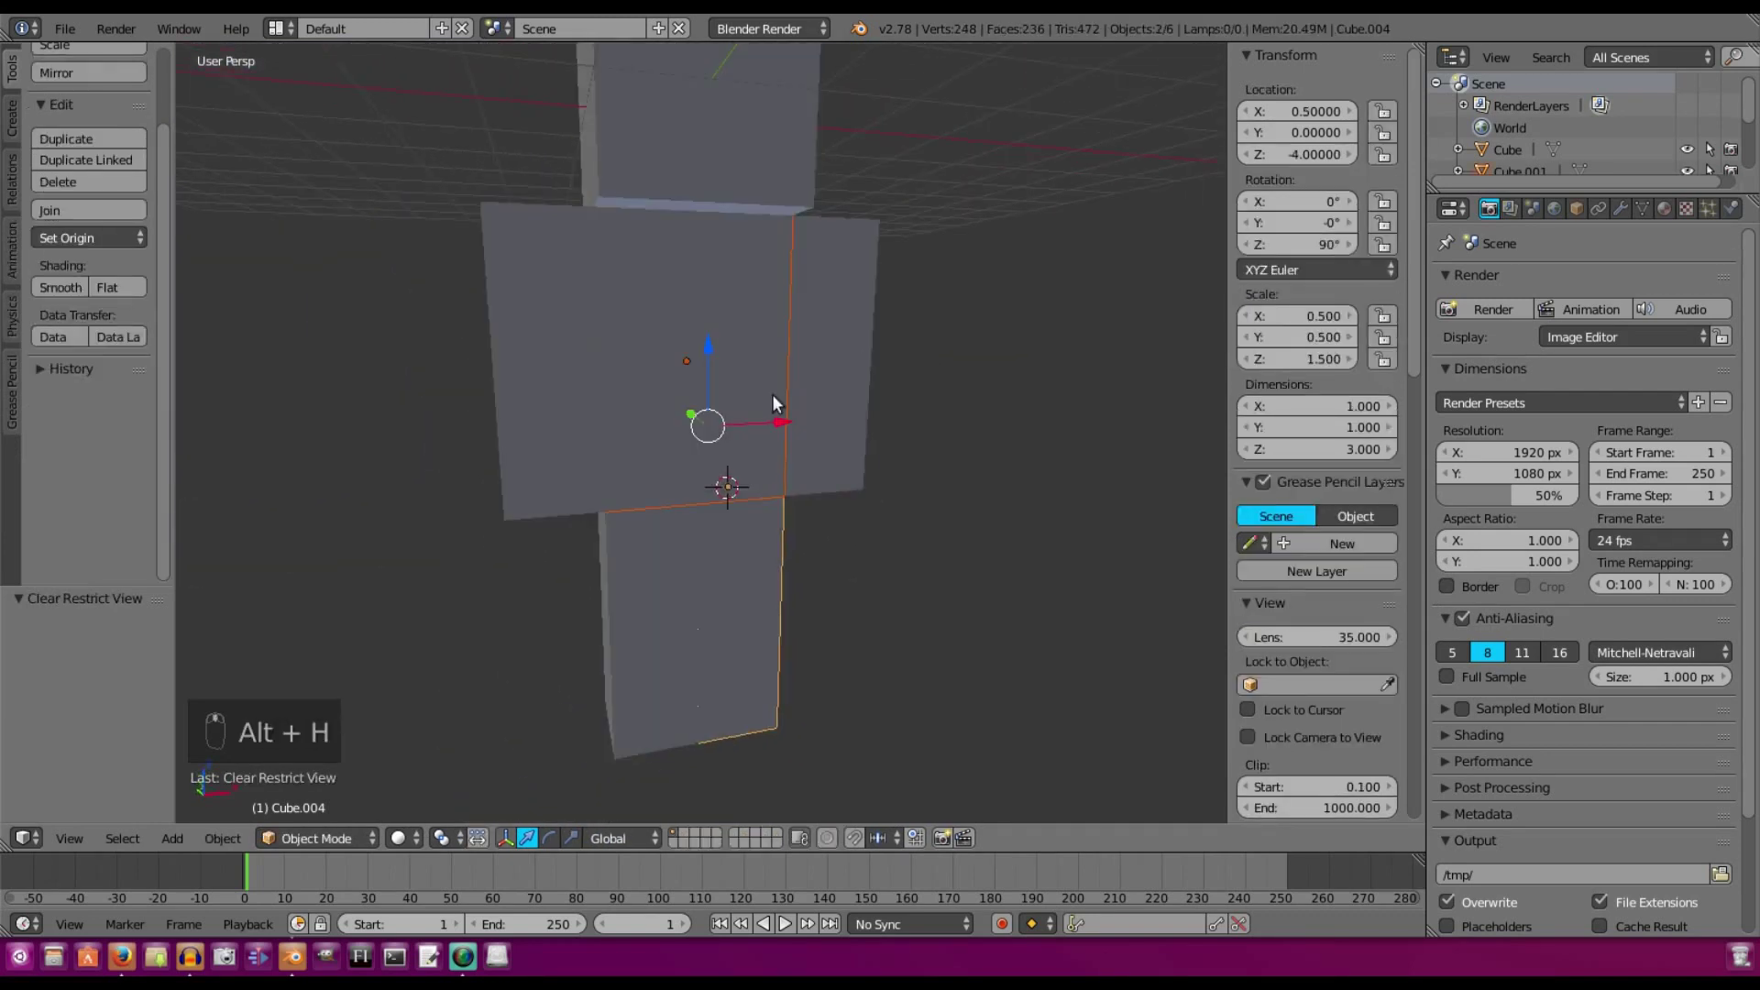
Test rotating the second leg freely, then the first leg about the global X axis
middle_click_drag(758, 591, 1018, 538)
key("r")
right_click(891, 581)
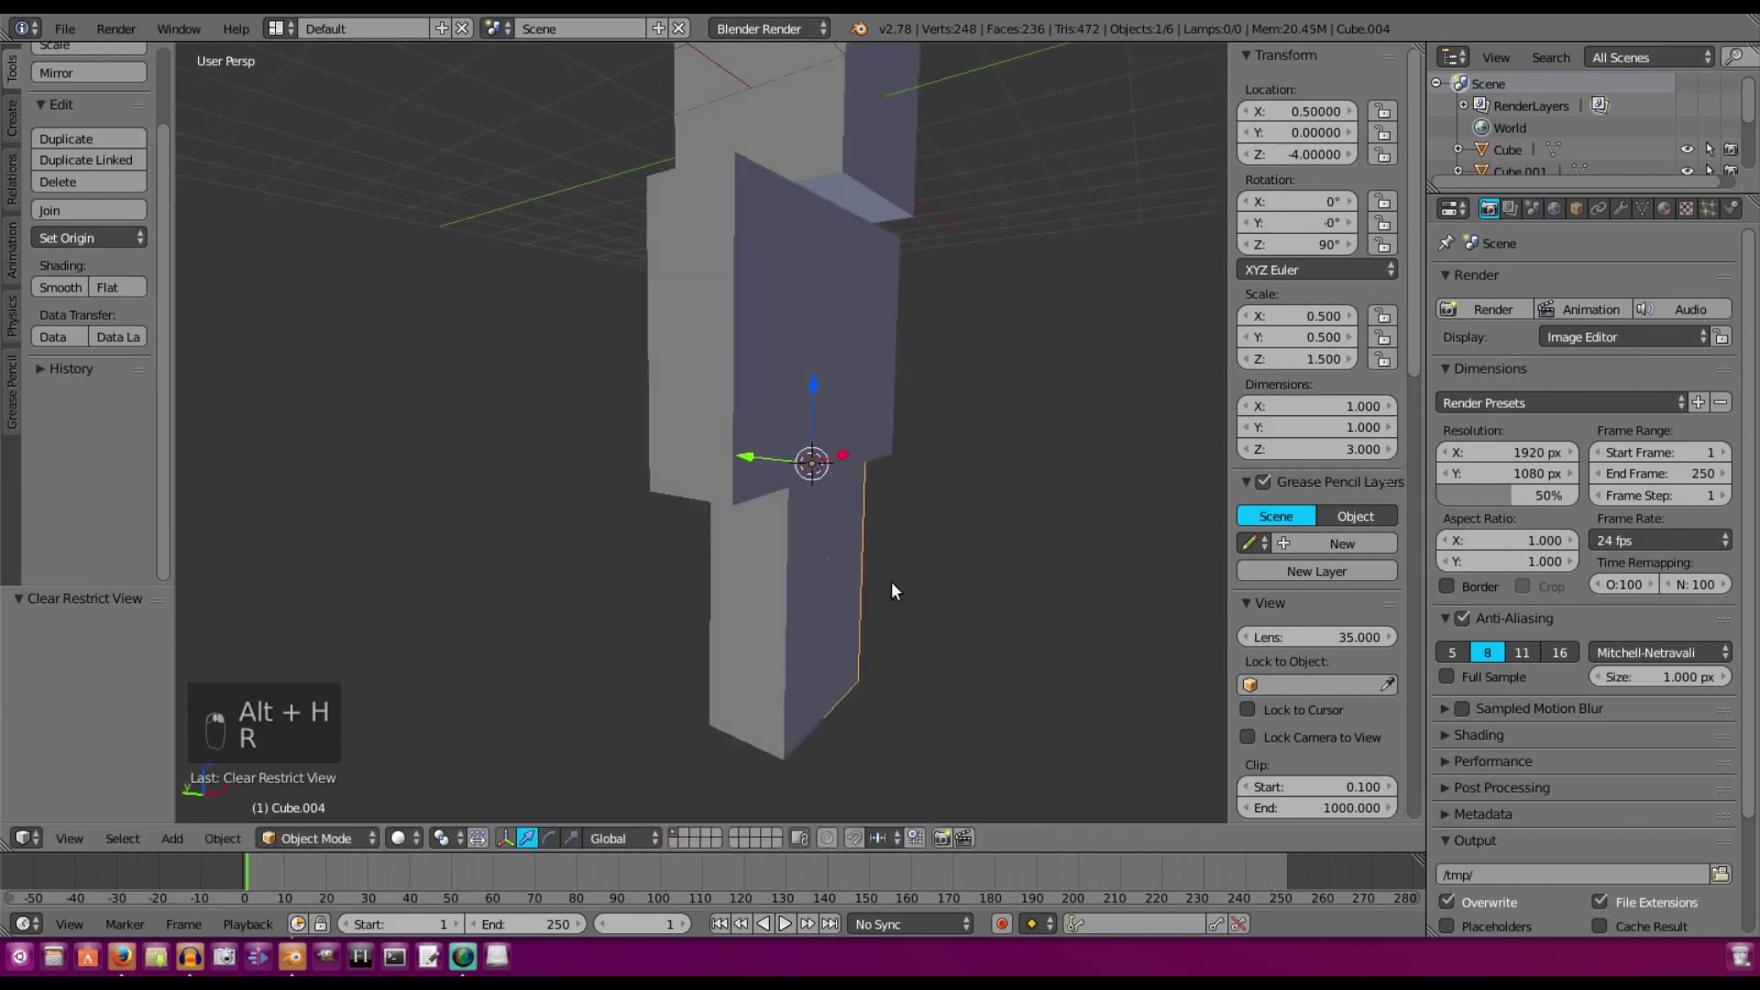
right_click(769, 596)
key("r")
key("x")
right_click(716, 303)
Test rotating an arm from its shoulder, then rotate the head about the X axis, and cancel both rotations
right_click(684, 267)
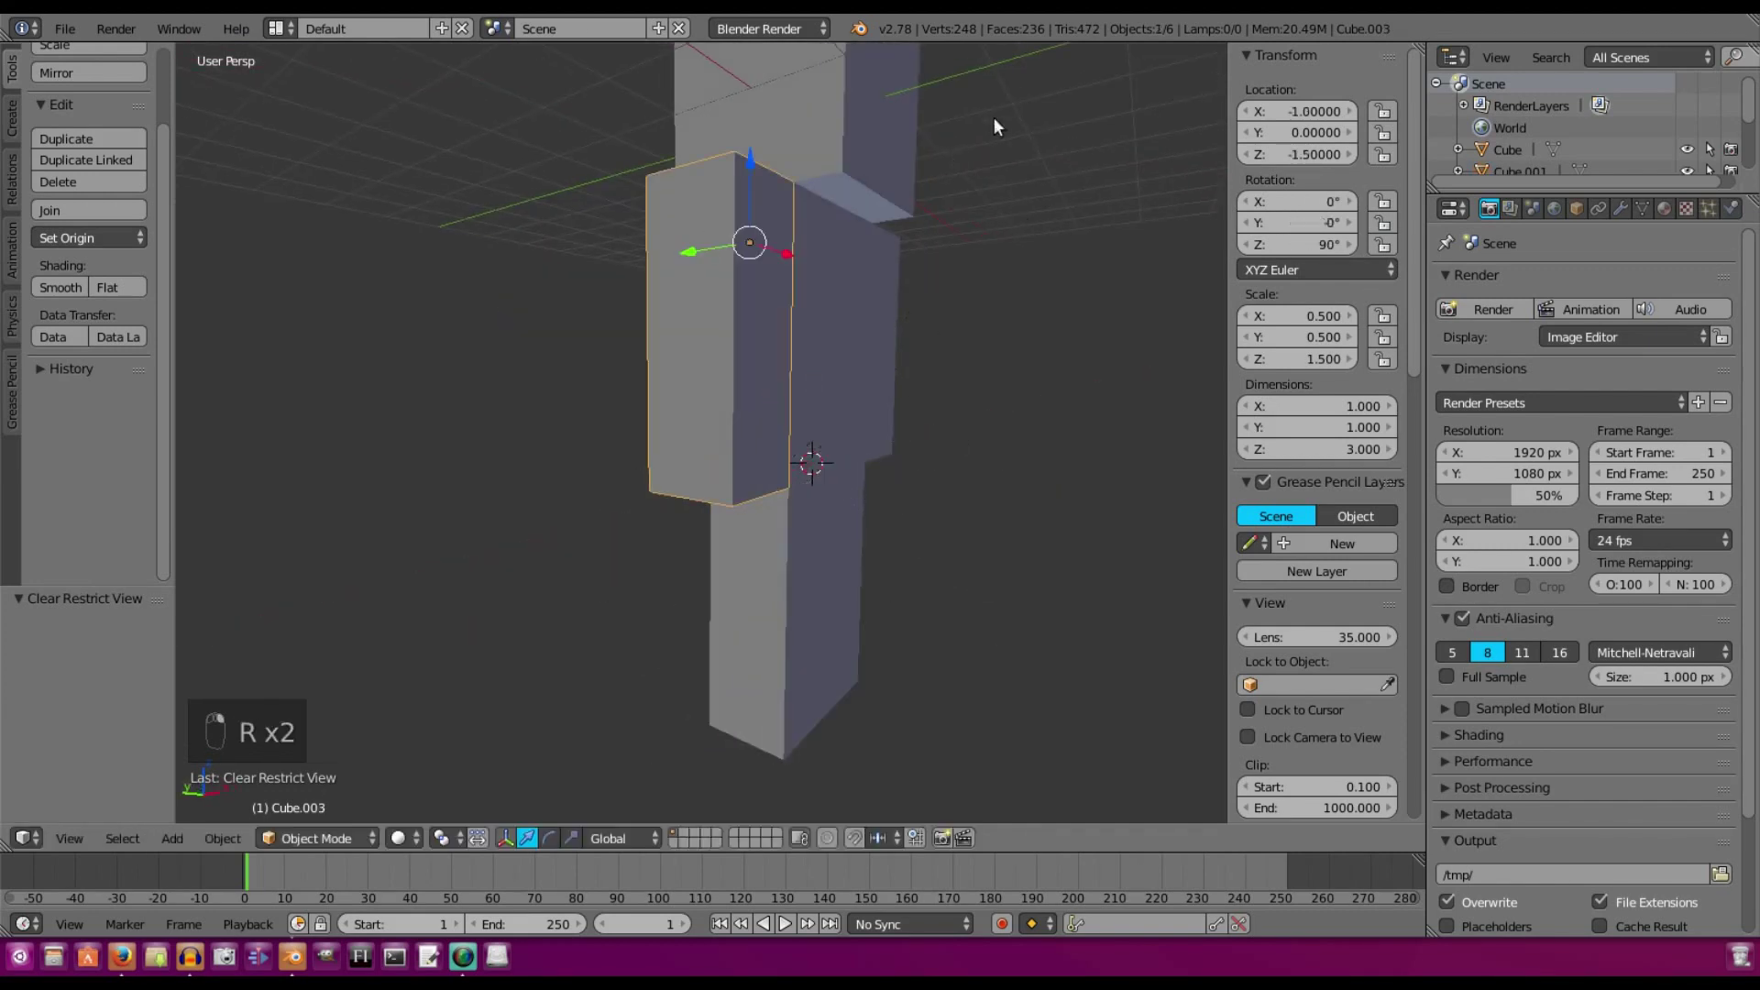
middle_click_drag(994, 116, 779, 303)
key("r")
right_click(874, 441)
right_click(894, 279)
right_click(861, 168)
key("r")
key("x")
right_click(770, 281)
Cut three centred edge loops through the head cube, one horizontal and two vertical, crossing at the middle of each face
scroll(760, 284, "up", 3)
key("Tab")
key("ctrl+r")
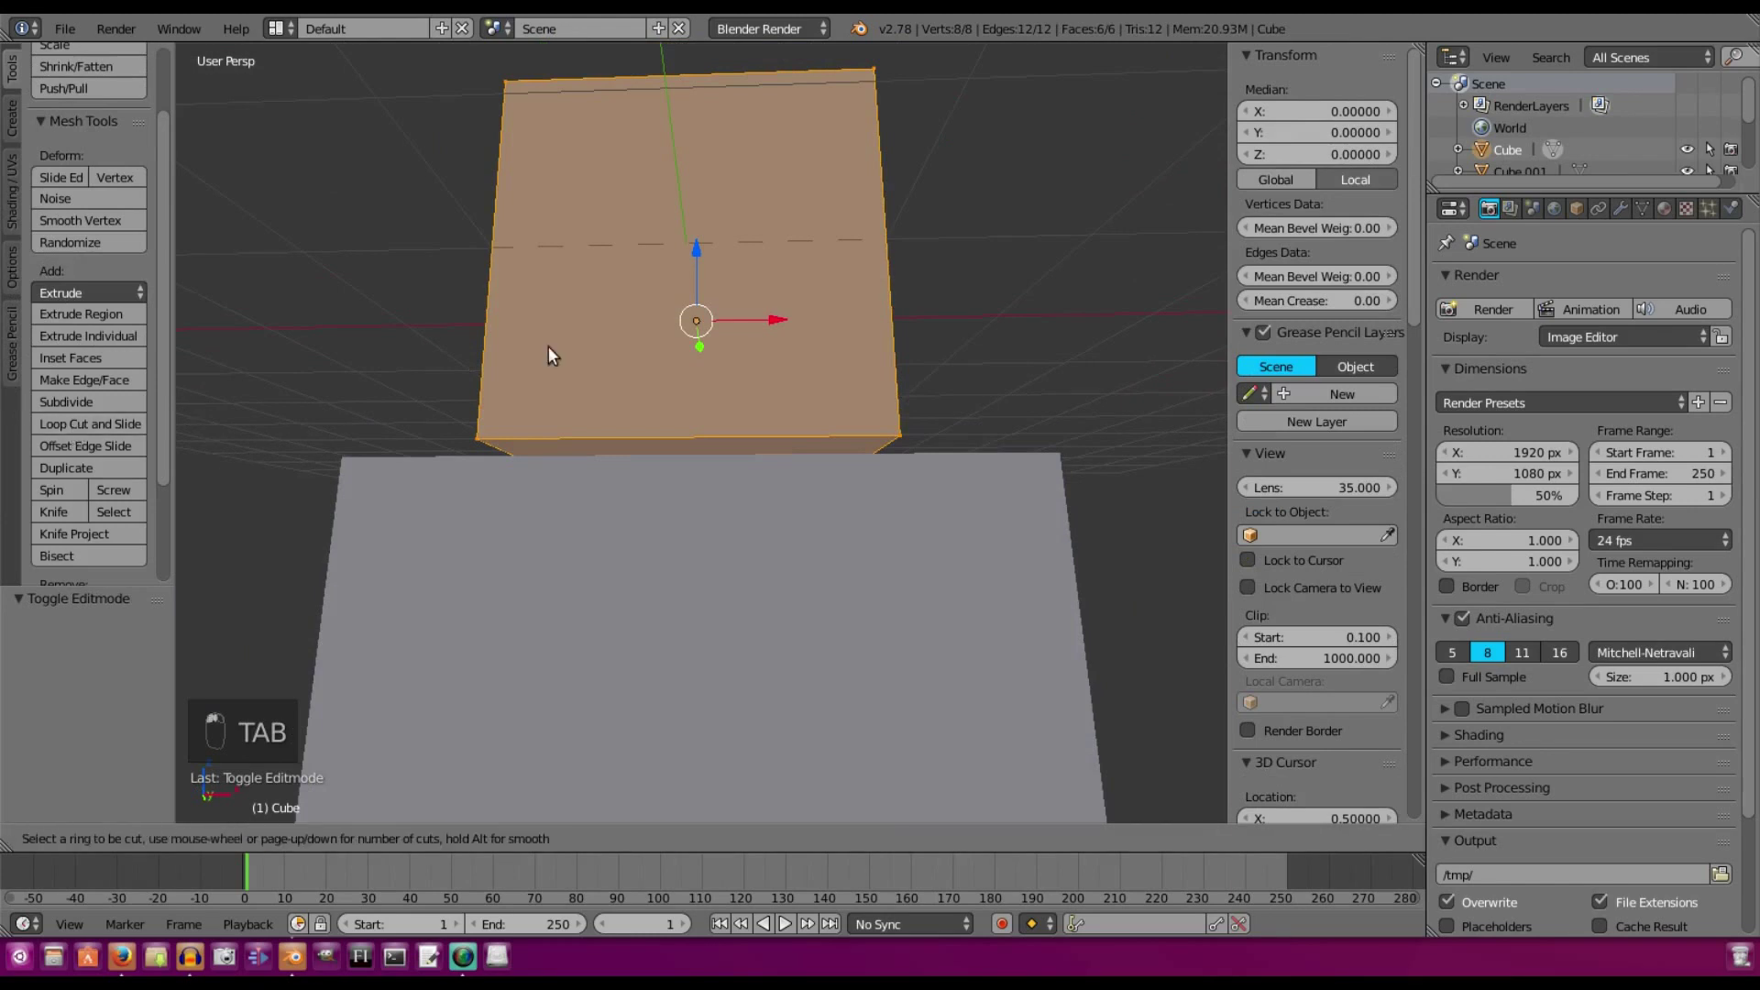
double_click(497, 273)
middle_click_drag(534, 283, 530, 338)
left_click(57, 427)
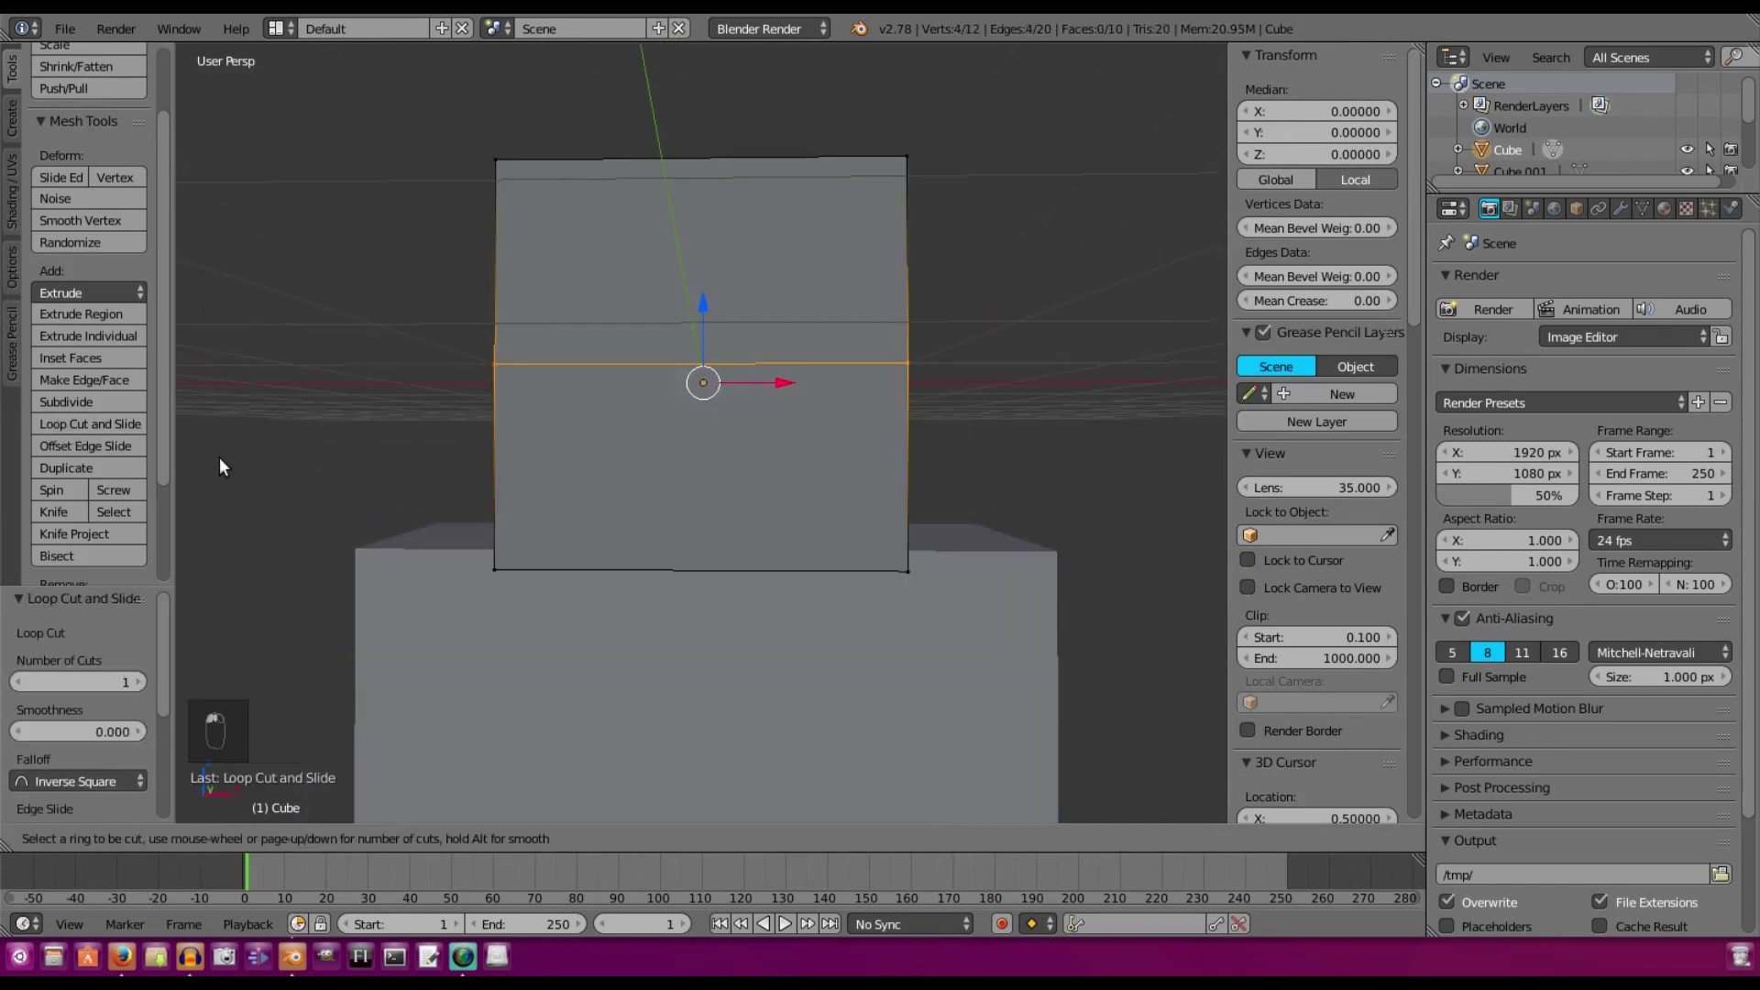
left_click(664, 549)
right_click(664, 548)
middle_click_drag(664, 549, 78, 477)
left_click(100, 427)
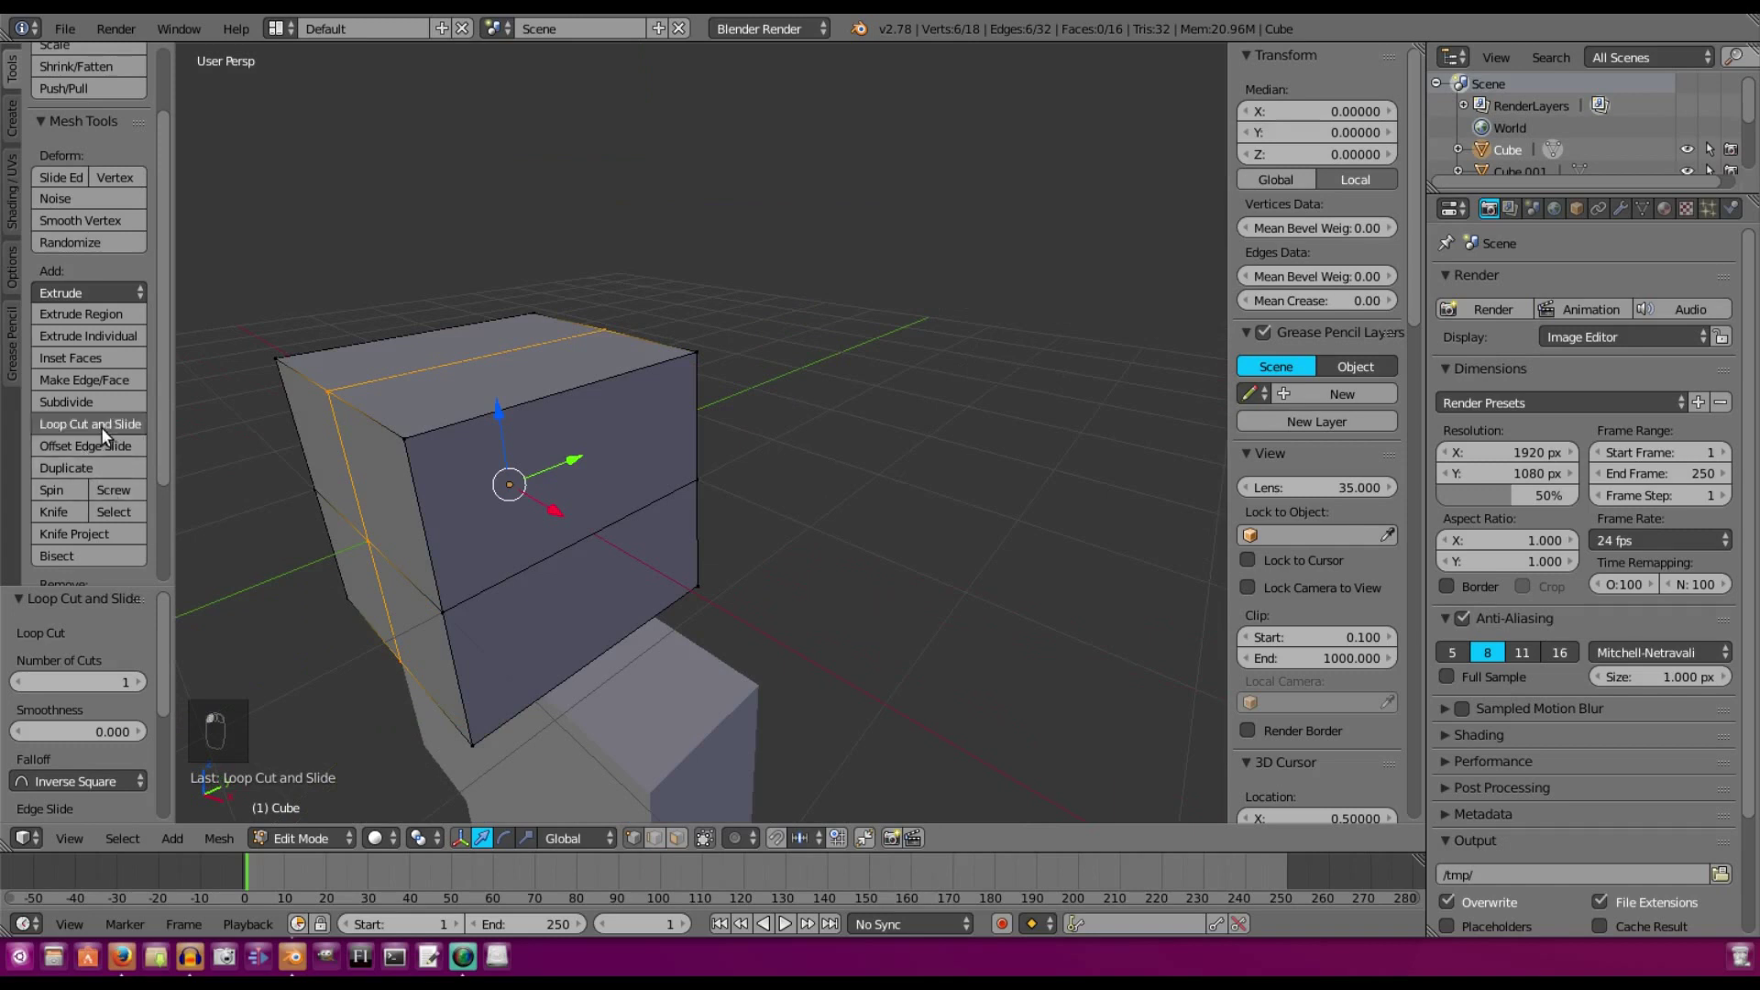
left_click(591, 626)
right_click(590, 625)
Hide the torso in Object Mode to expose the underside of the head
middle_click_drag(730, 515, 733, 368)
key("Tab")
key("h")
Snap the 3D cursor to the centre vertex of the head's lower face
key("Tab")
right_click(732, 365)
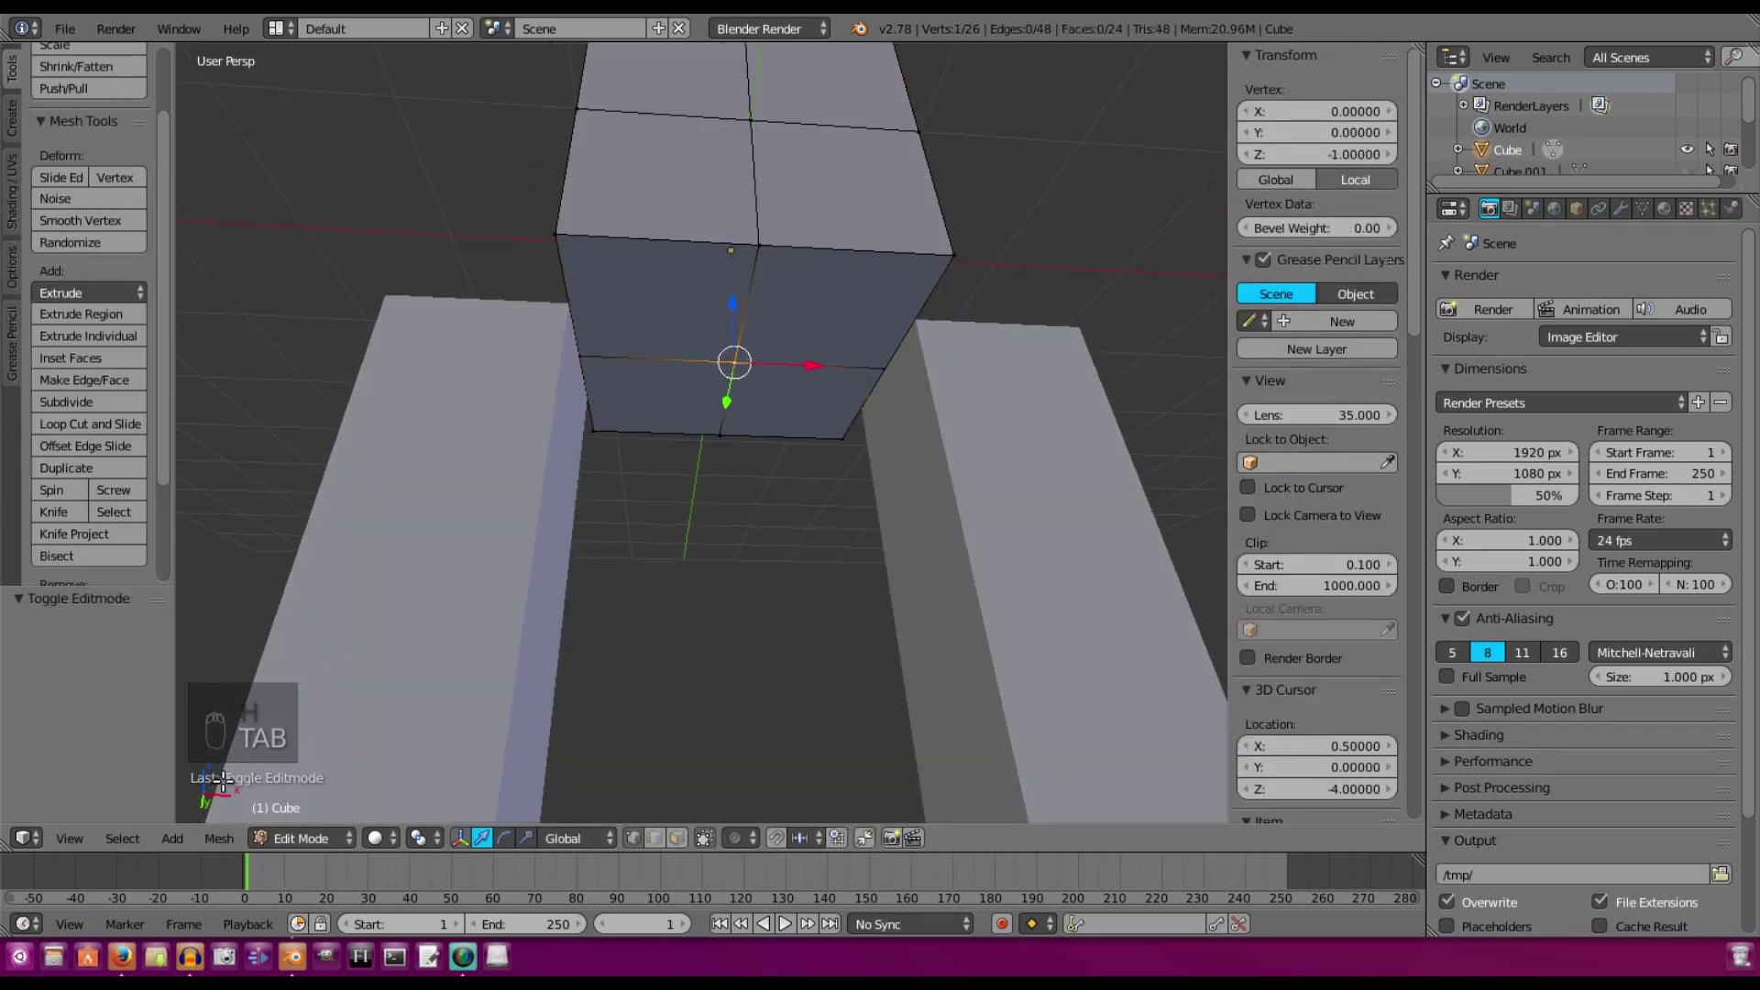
left_click(219, 837)
mouse_move(263, 697)
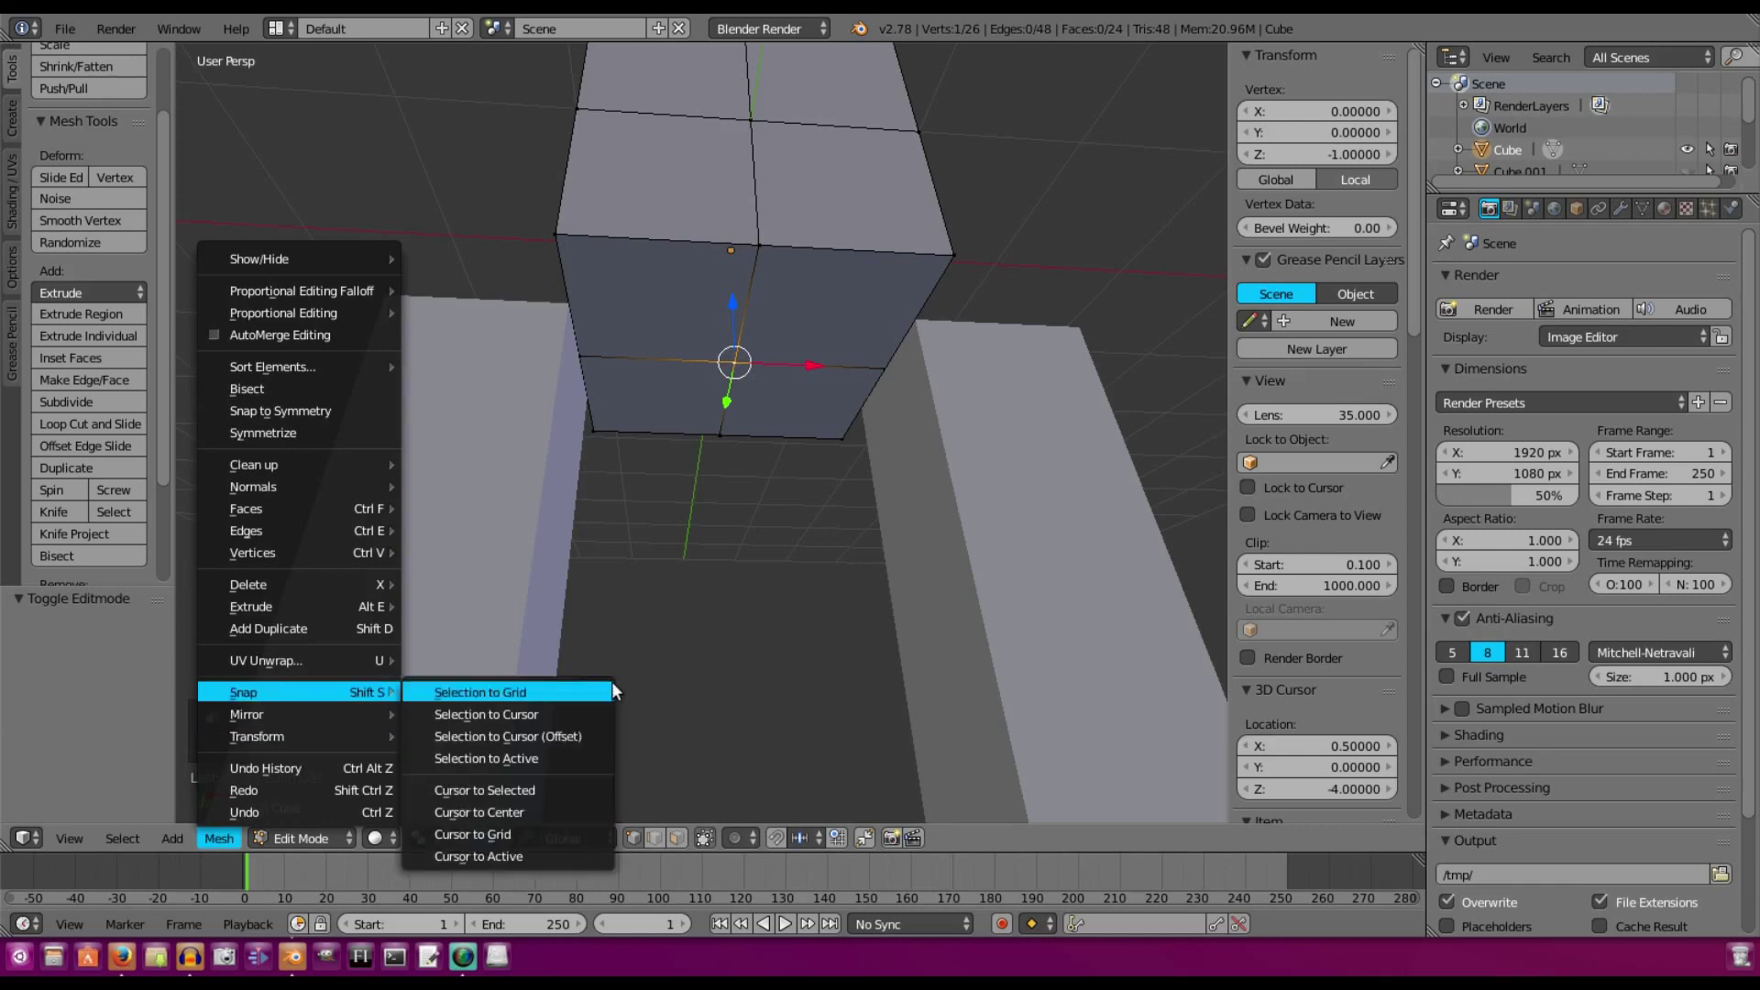
left_click(544, 789)
Set the head's origin to the 3D cursor at the neck and unhide the torso
key("Tab")
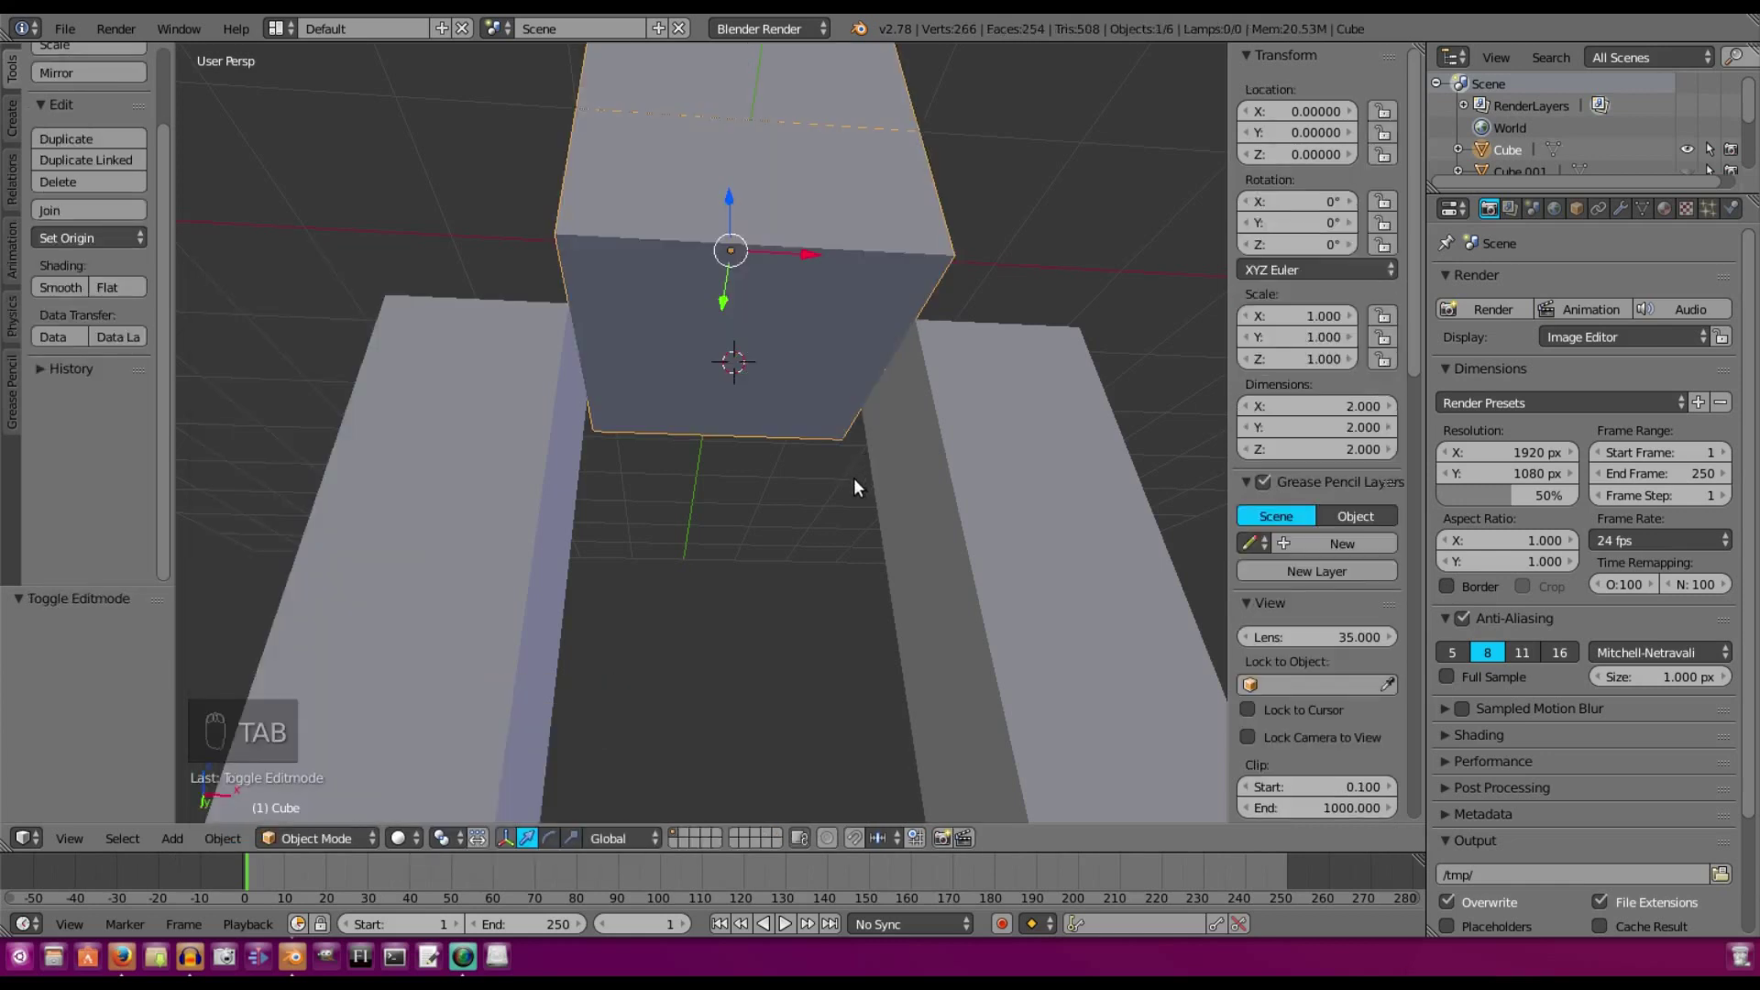
key("ctrl+alt+shift+c")
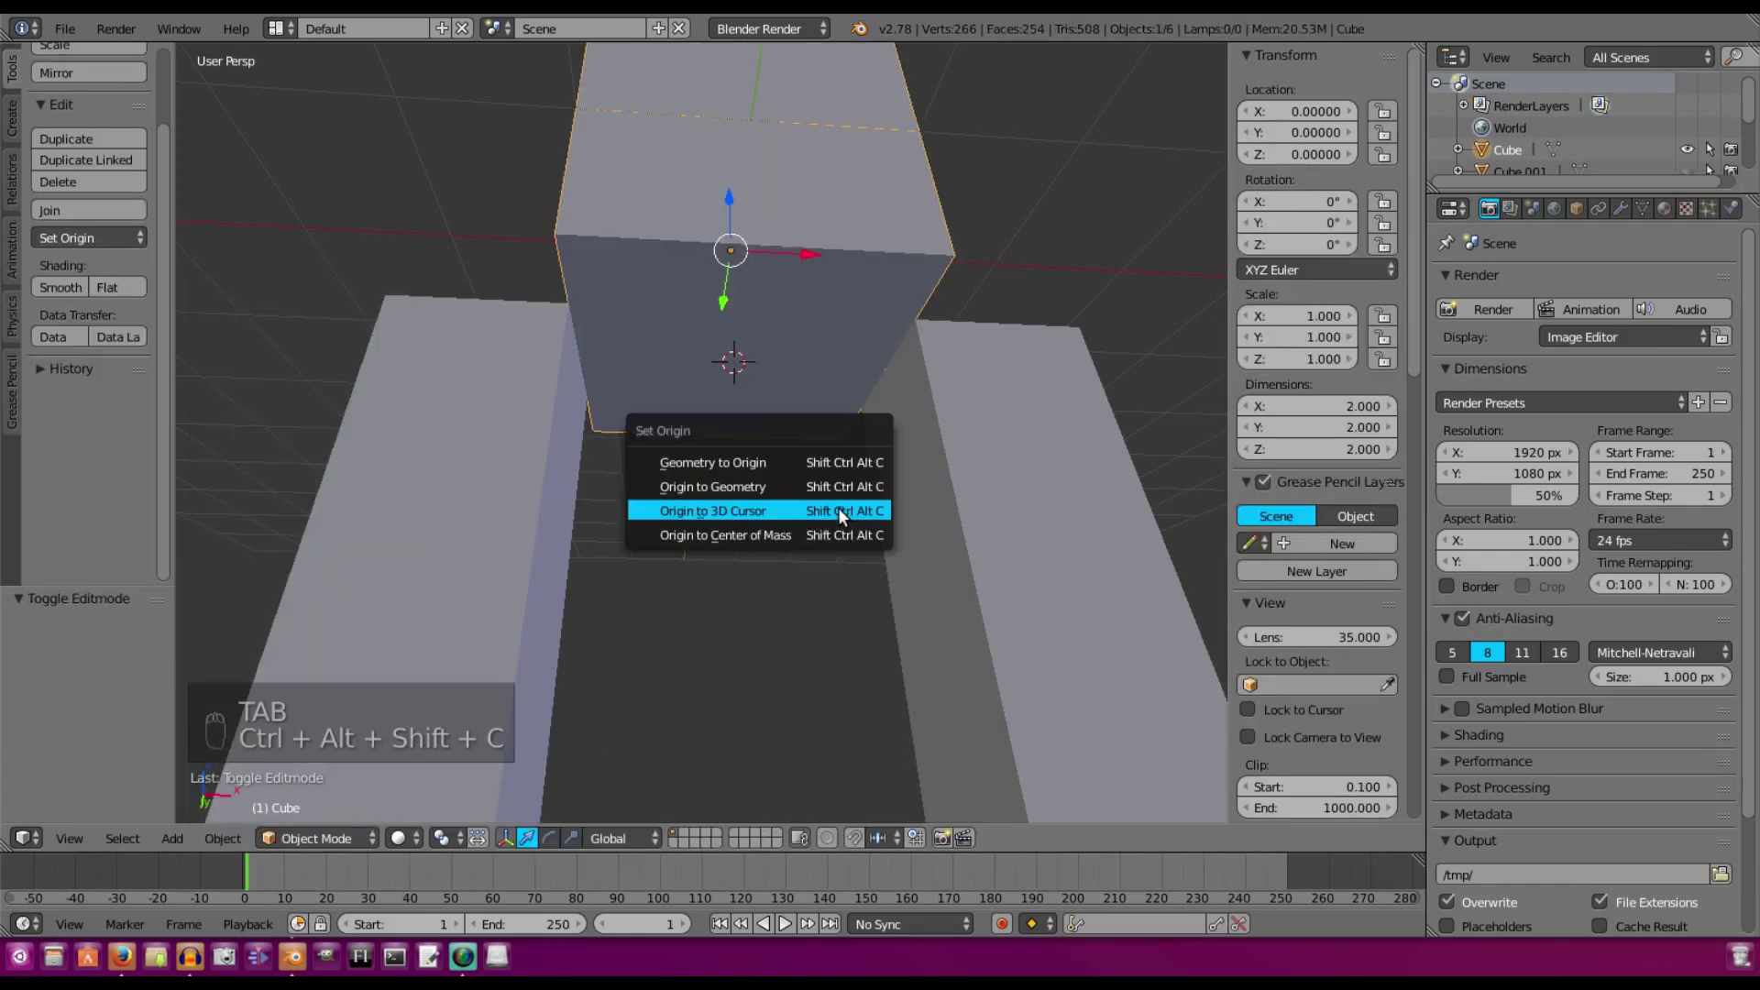
left_click(794, 504)
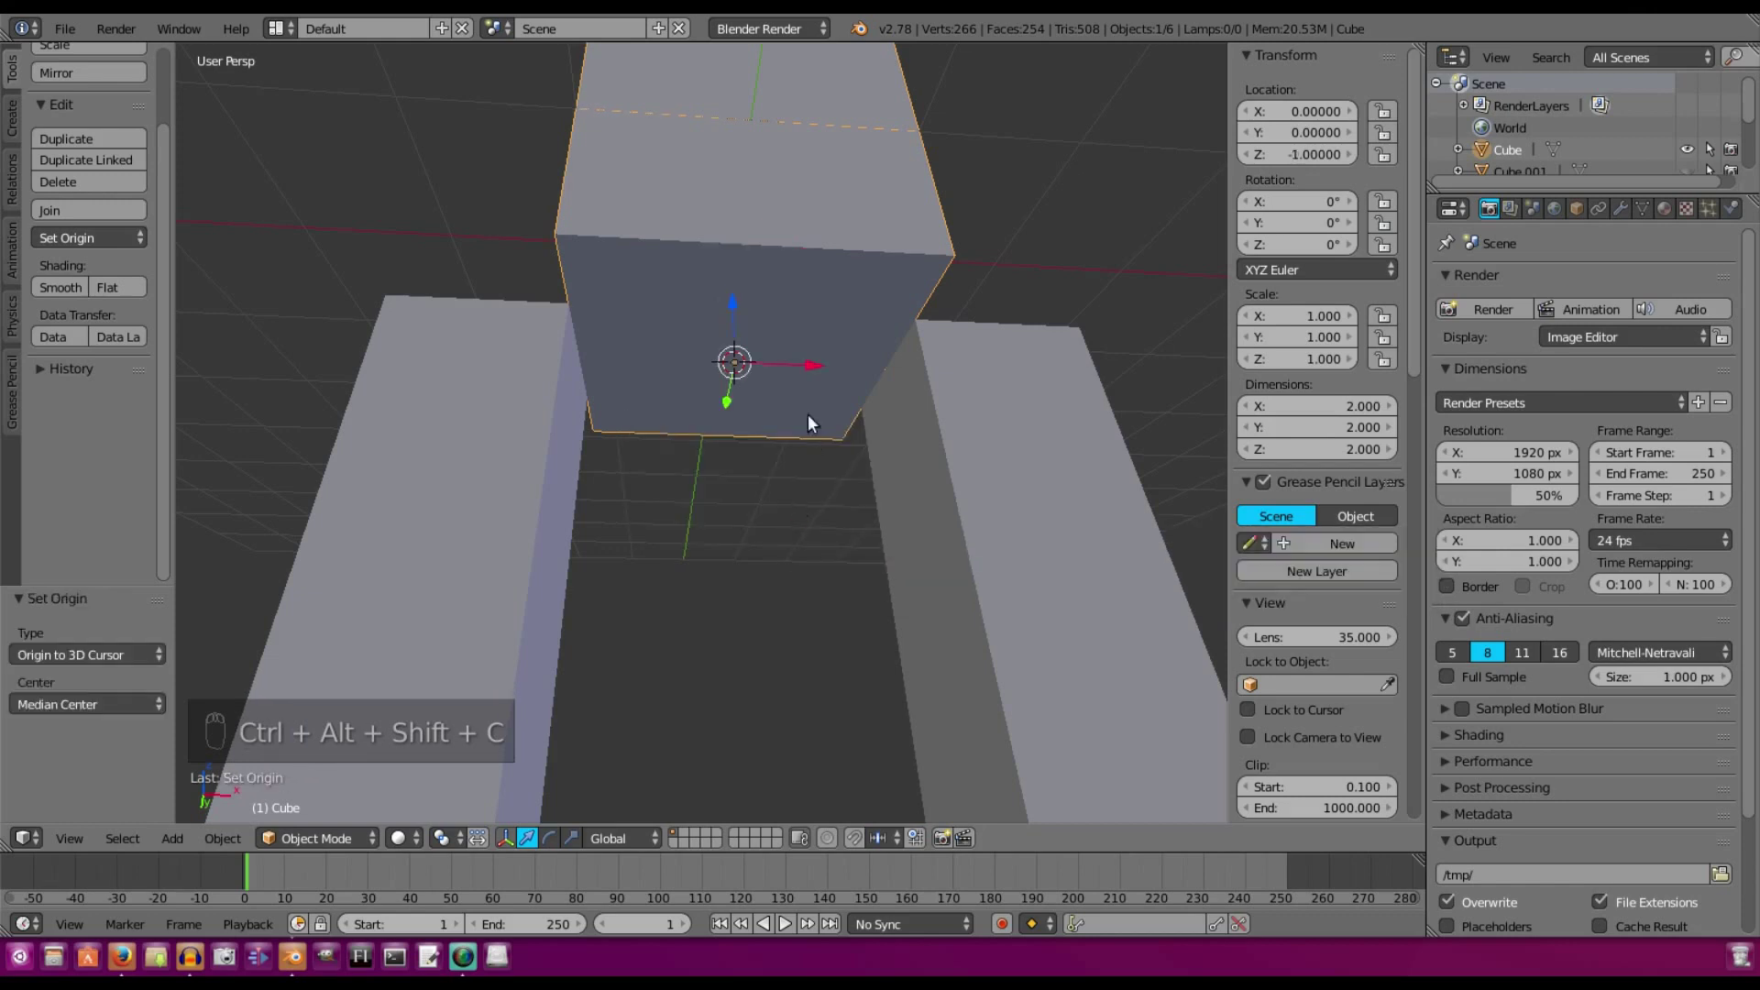
scroll(813, 430, "down", 3)
key("alt+h")
Test tilting the head about the global X axis from its neck origin, then cancel the rotation
middle_click_drag(820, 453, 942, 423)
right_click(808, 385)
key("r")
key("x")
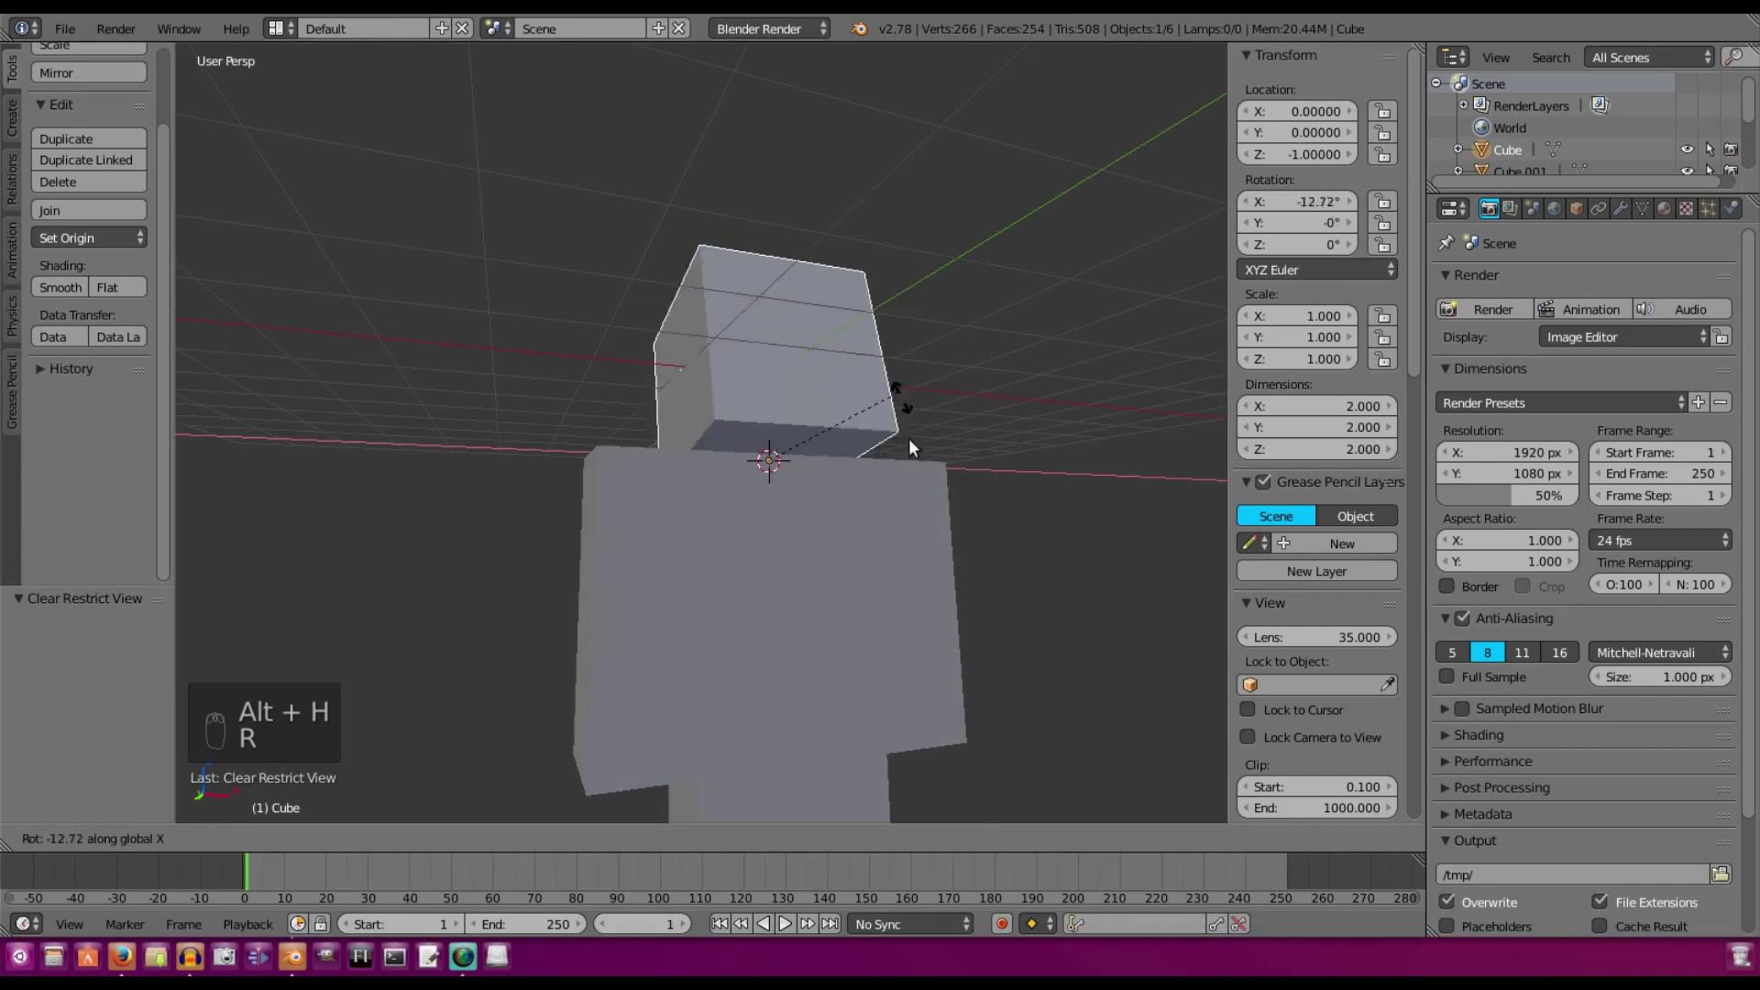
right_click(878, 510)
Test rotating the torso about the global X axis, cancelling each rotation
scroll(875, 514, "down", 3)
middle_click_drag(800, 551, 711, 465, "shift")
scroll(704, 423, "up", 1)
right_click(709, 465)
key("r")
key("x")
right_click(830, 416)
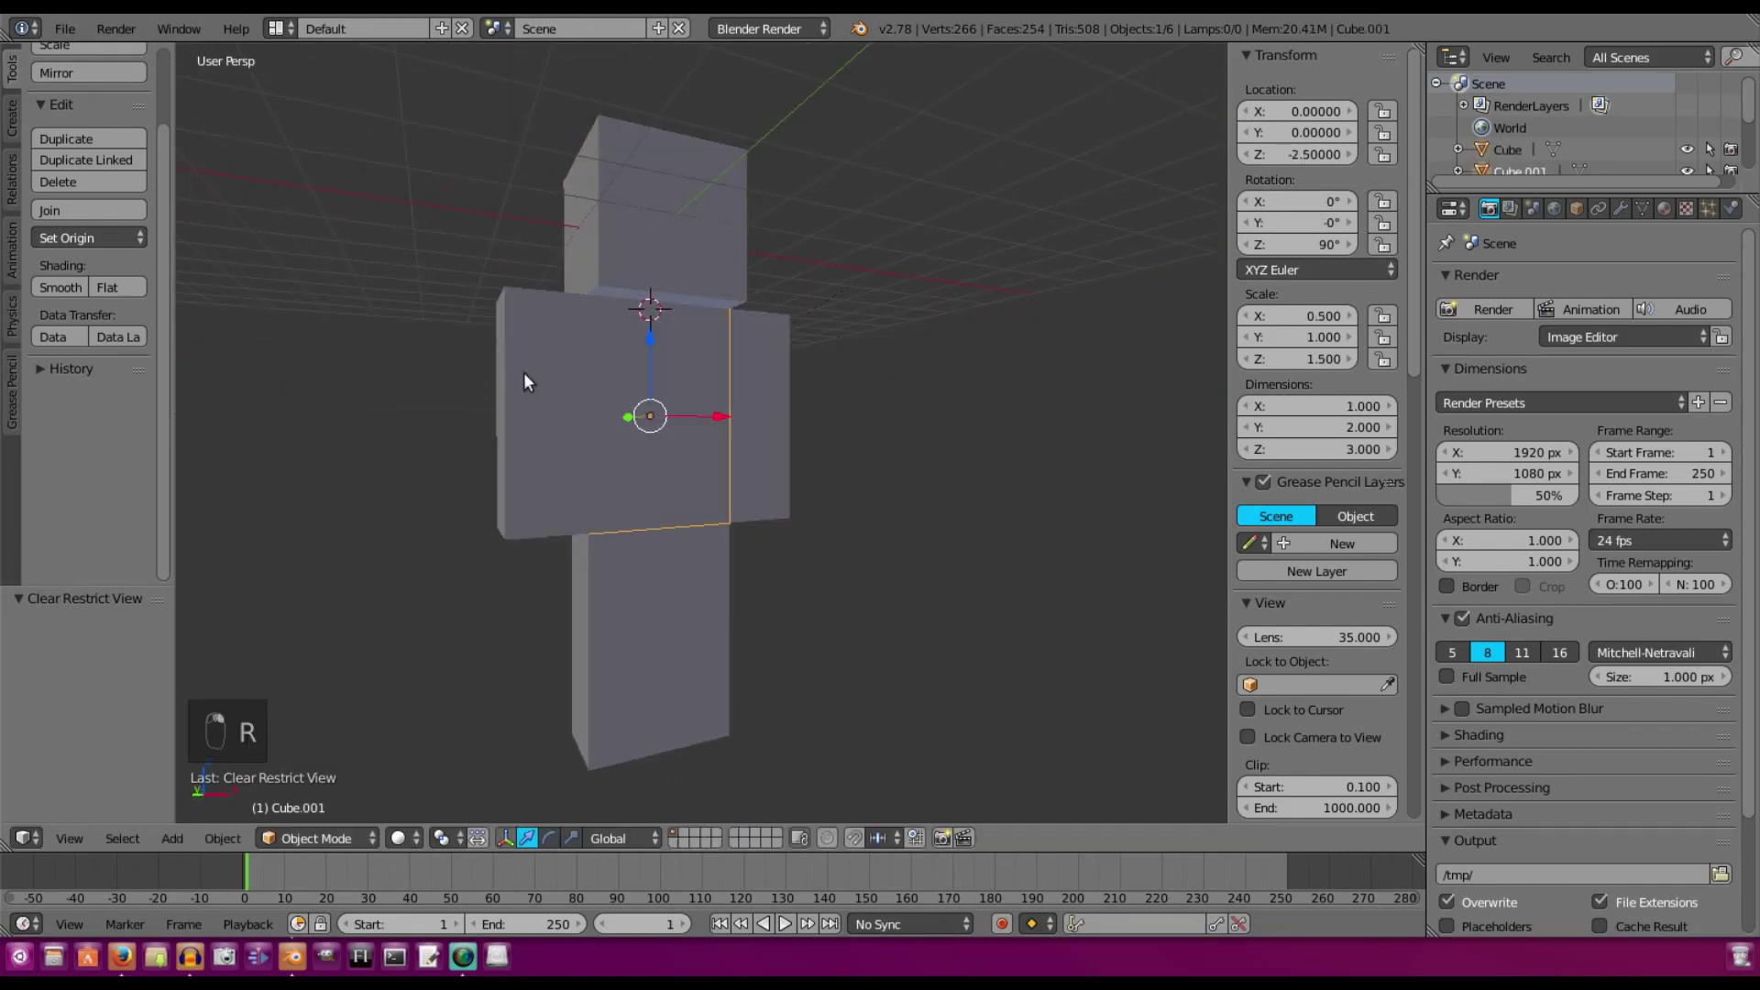
right_click(524, 373)
right_click(697, 347)
key("r")
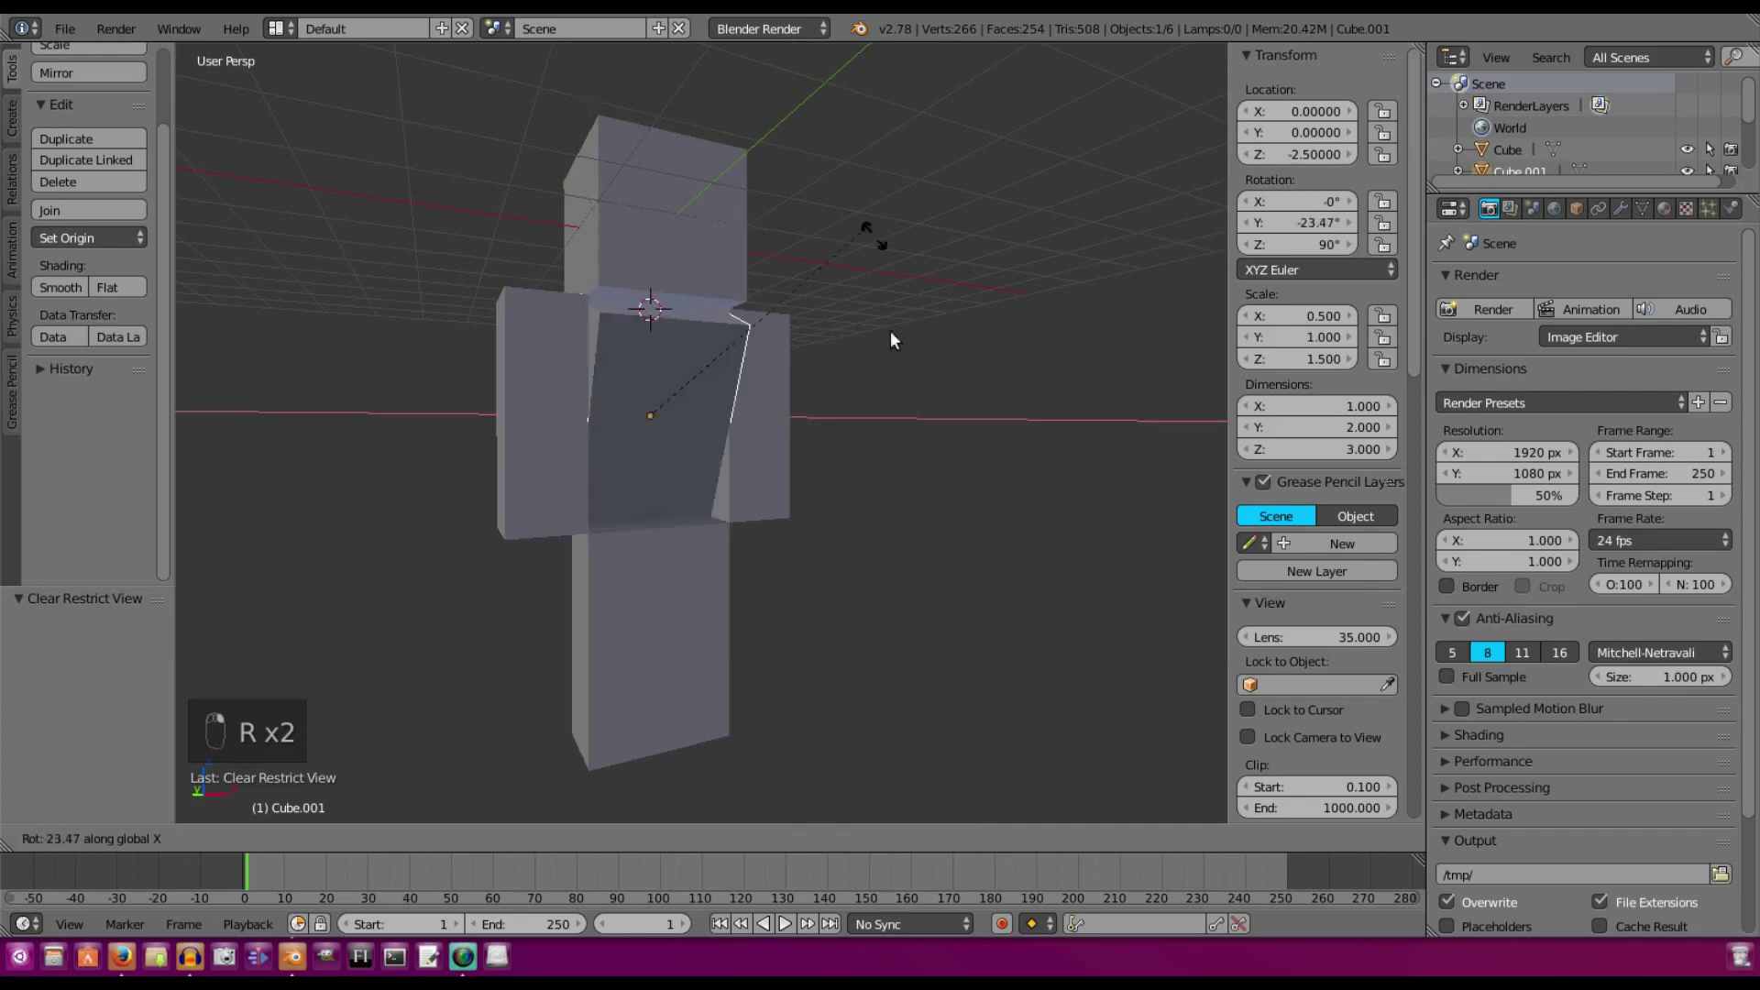
right_click(618, 181)
Test swinging the first arm about the global X axis from its shoulder, then cancel the rotation
right_click(576, 341)
key("r")
key("x")
right_click(820, 456)
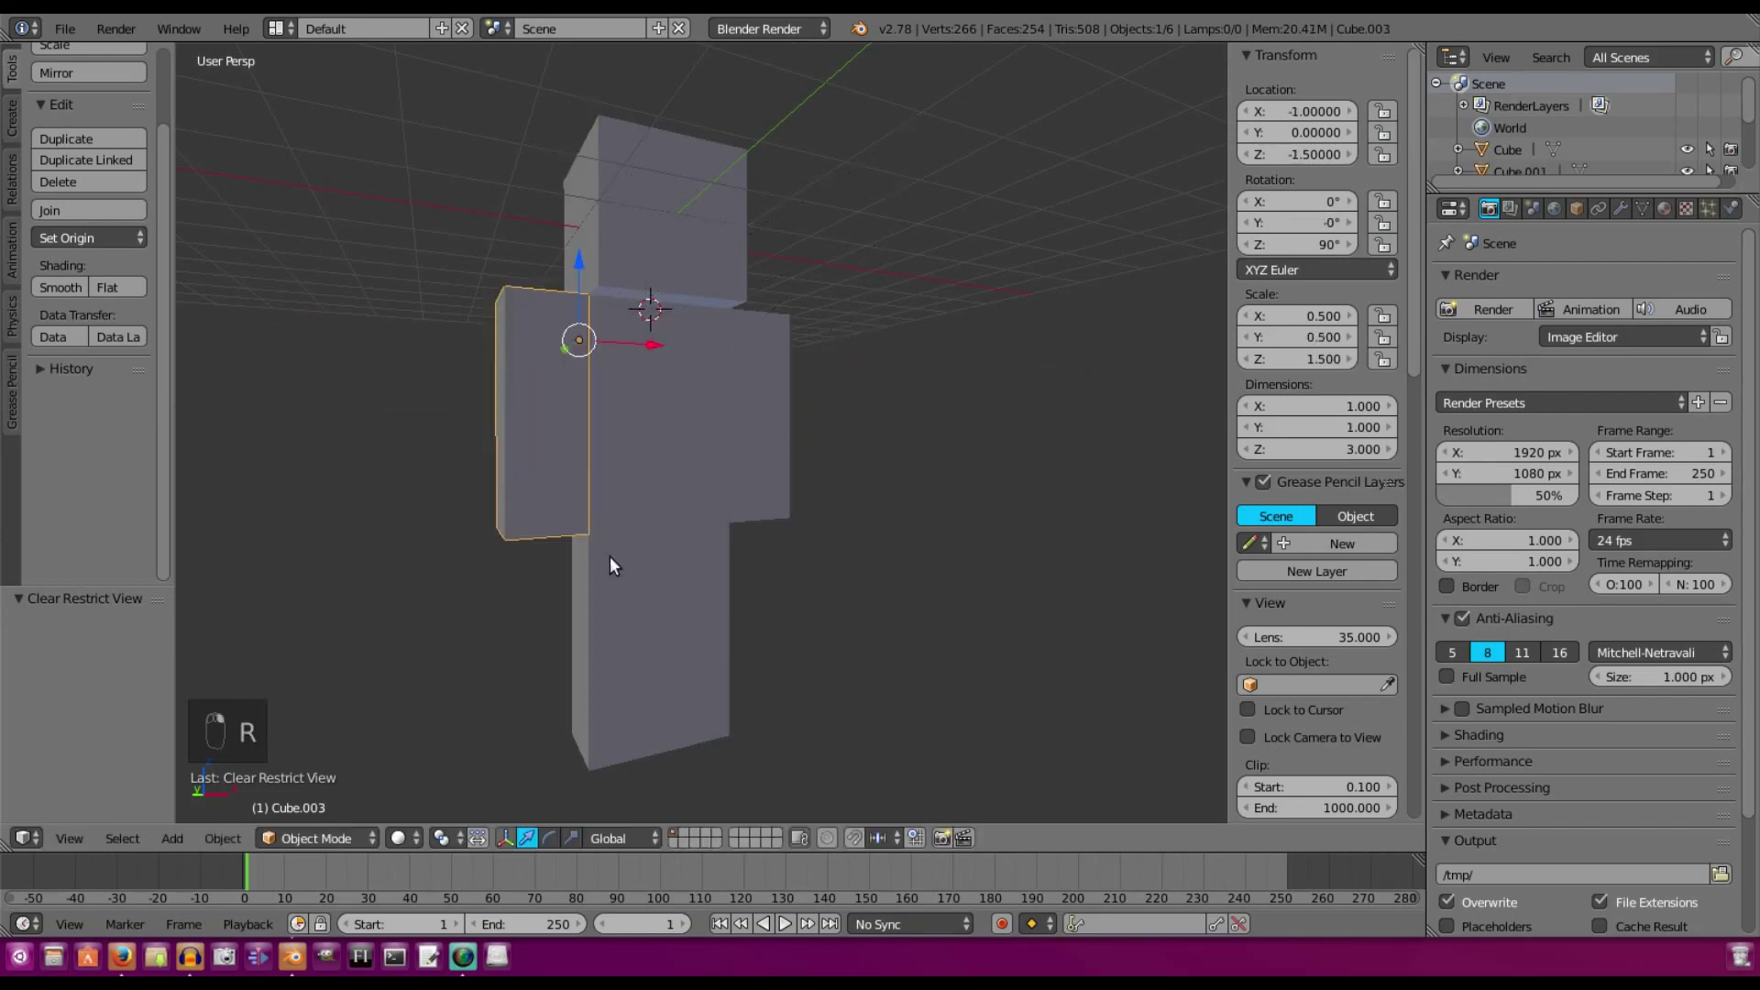
Test swinging each leg in turn about the global X axis from its hip, cancelling both rotations
right_click(609, 560)
key("r")
key("x")
right_click(711, 567)
right_click(708, 572)
key("r")
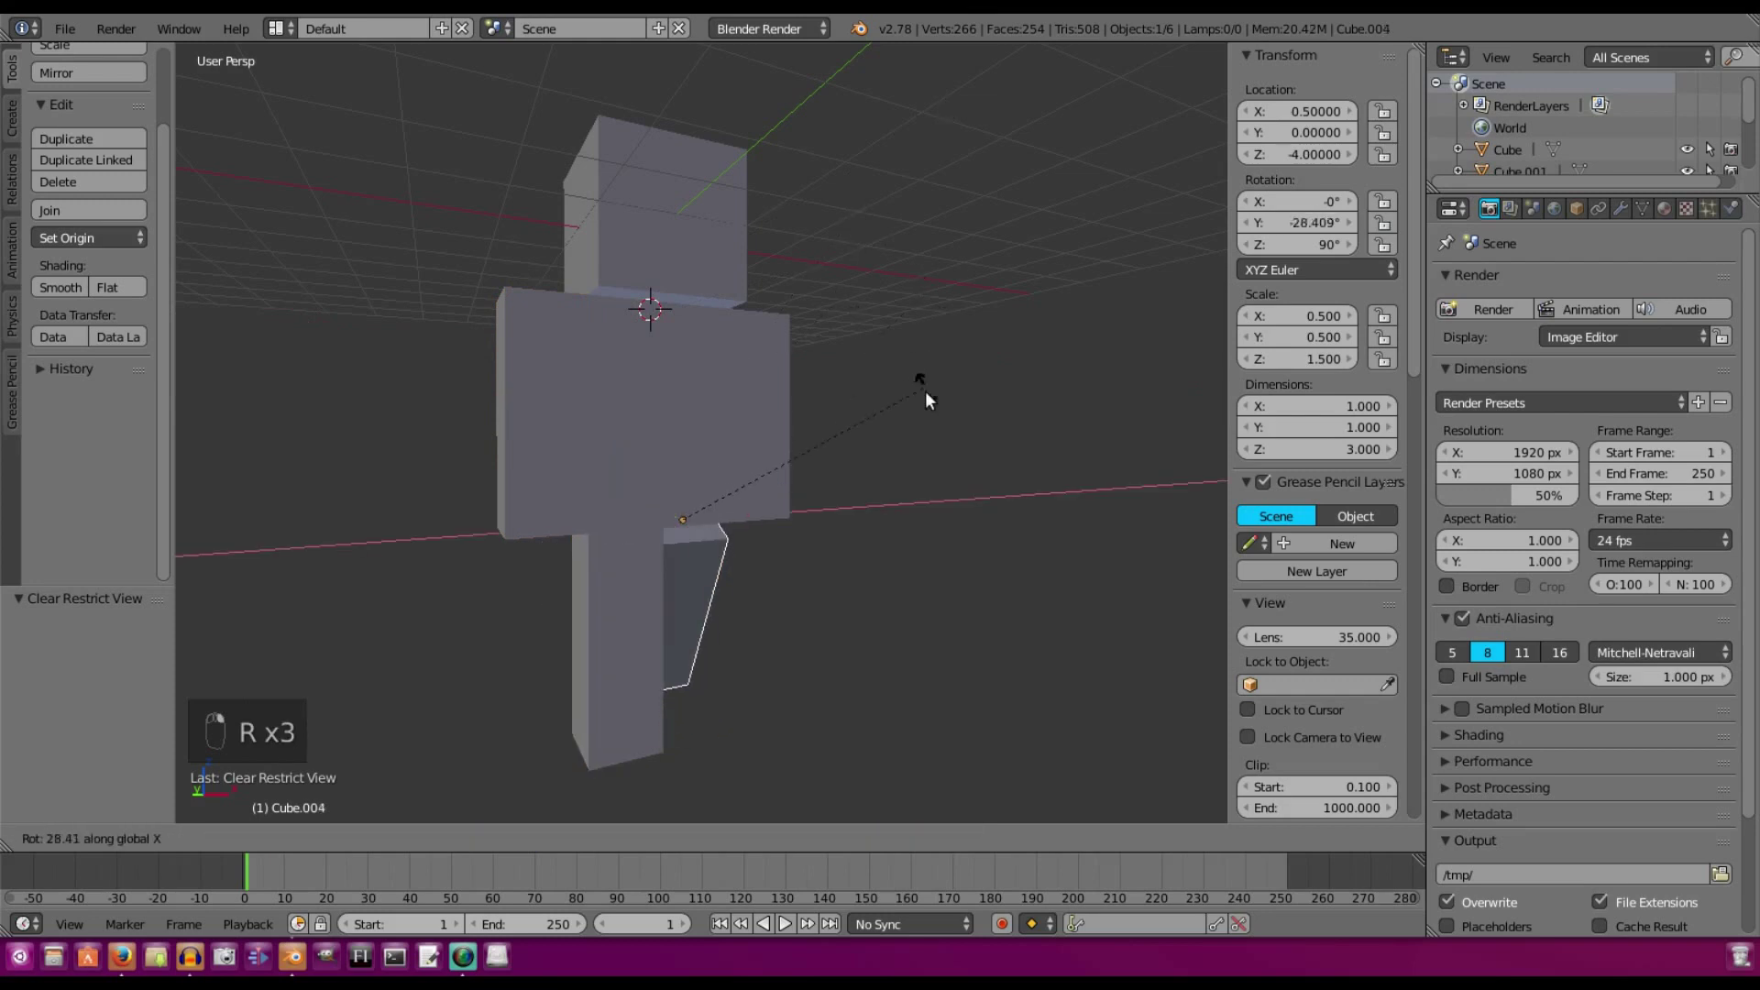
right_click(926, 391)
Test rotating the second arm, then the head about the X axis, cancelling both rotations
right_click(783, 322)
key("r")
right_click(837, 353)
right_click(737, 265)
key("r")
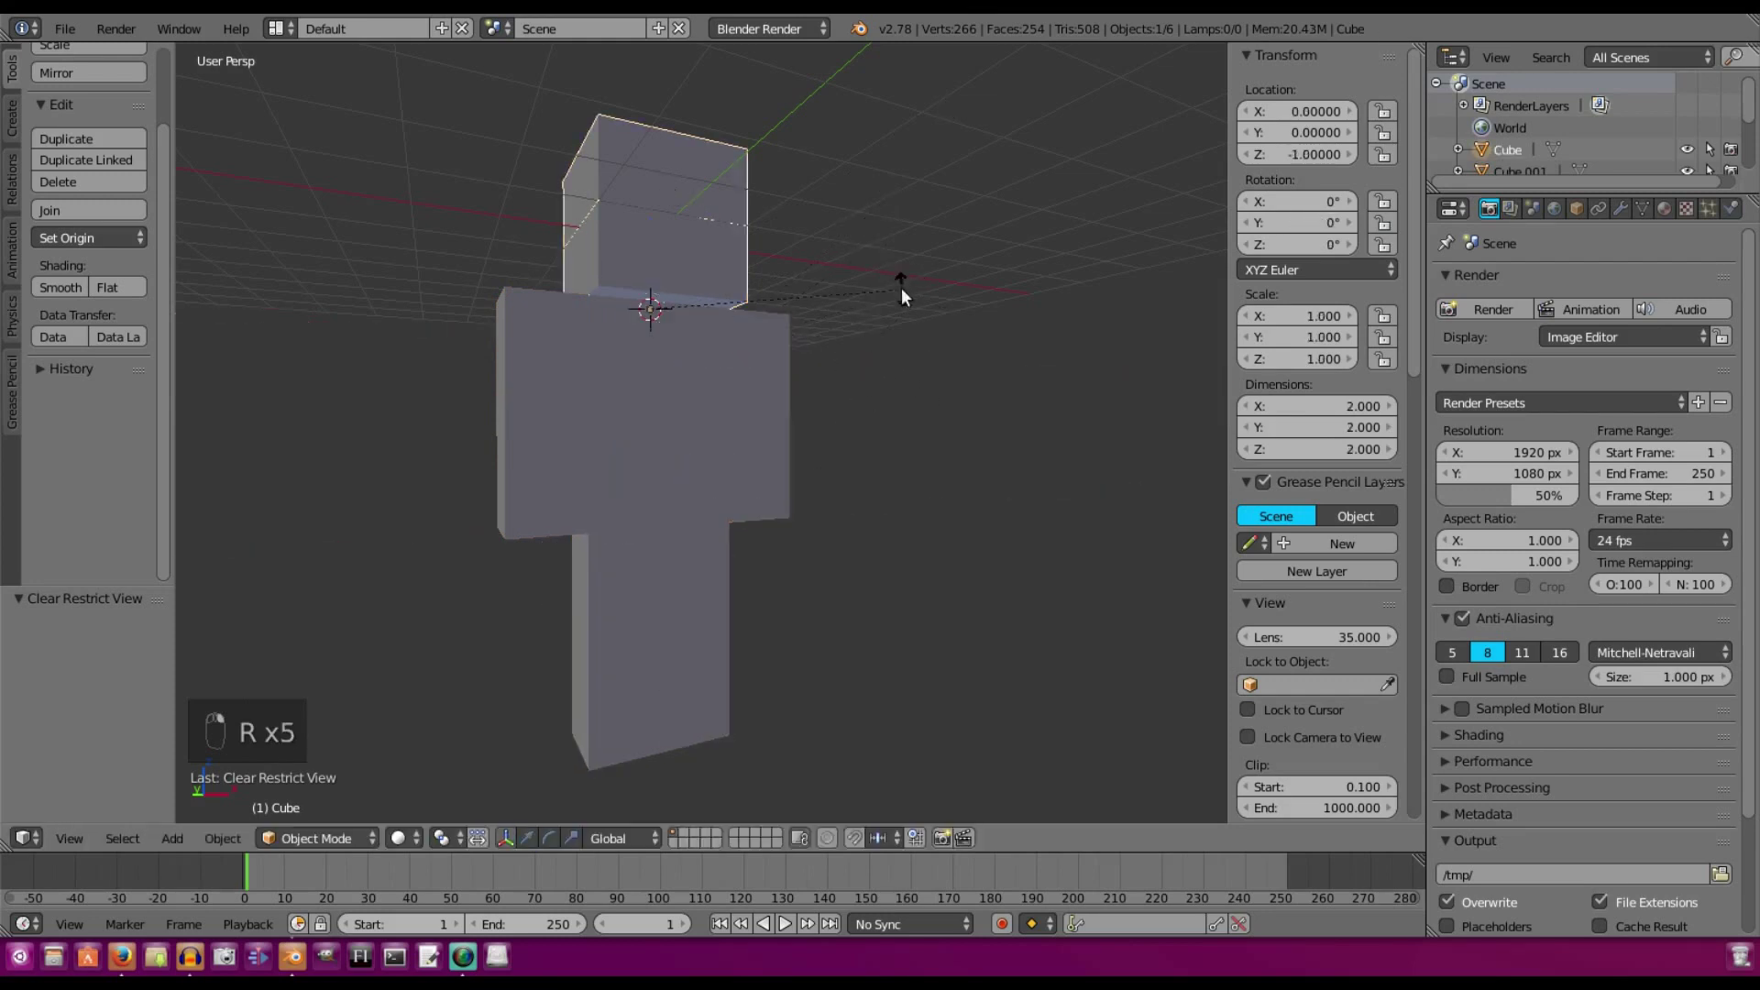
key("x")
right_click(792, 424)
middle_click_drag(792, 423, 936, 433)
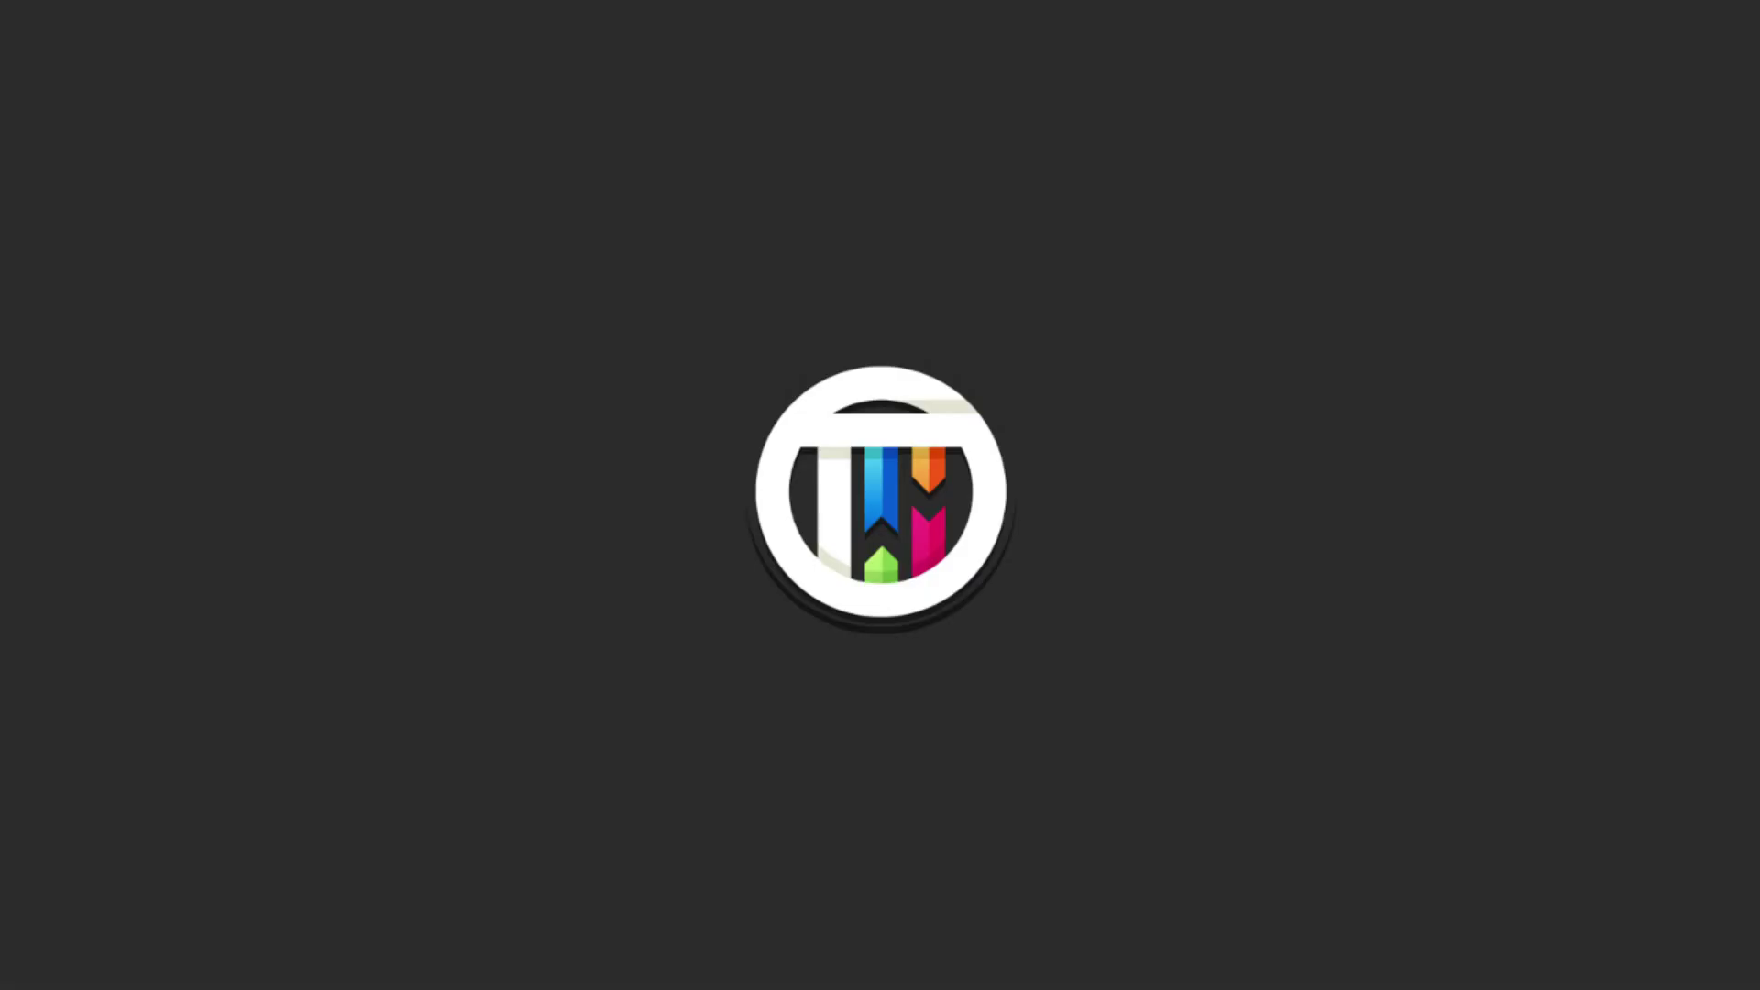